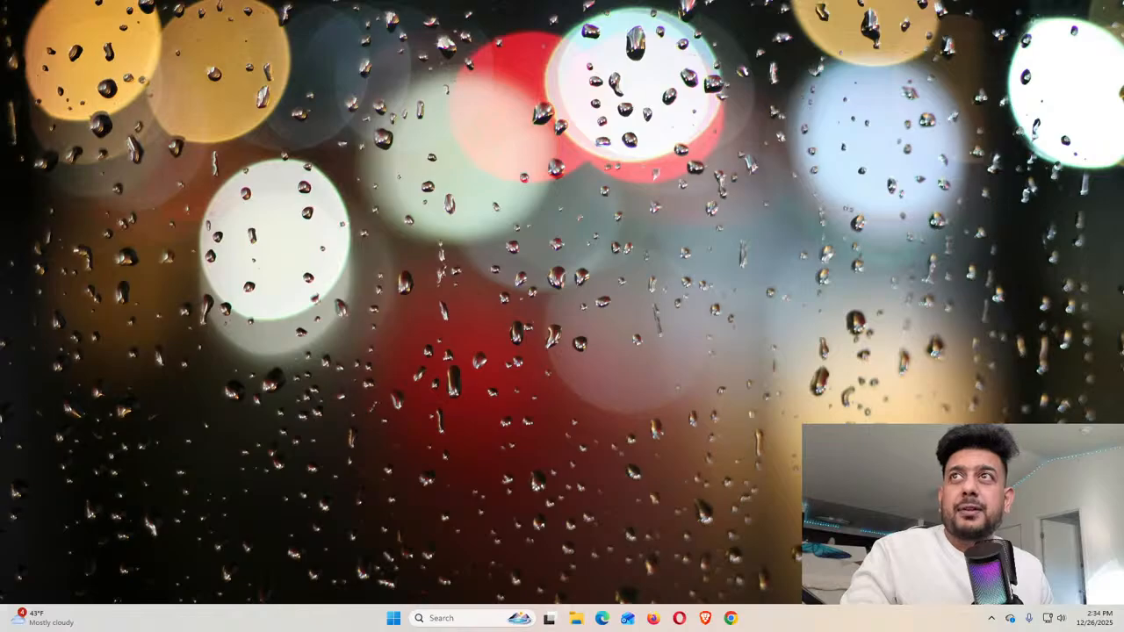
Switch OBS Studio's live output to Scene 2, then move the OBS window onto the other monitor
{"action": "left_click_drag", "start_coordinate": [0, 88], "coordinate": [286, 79]}
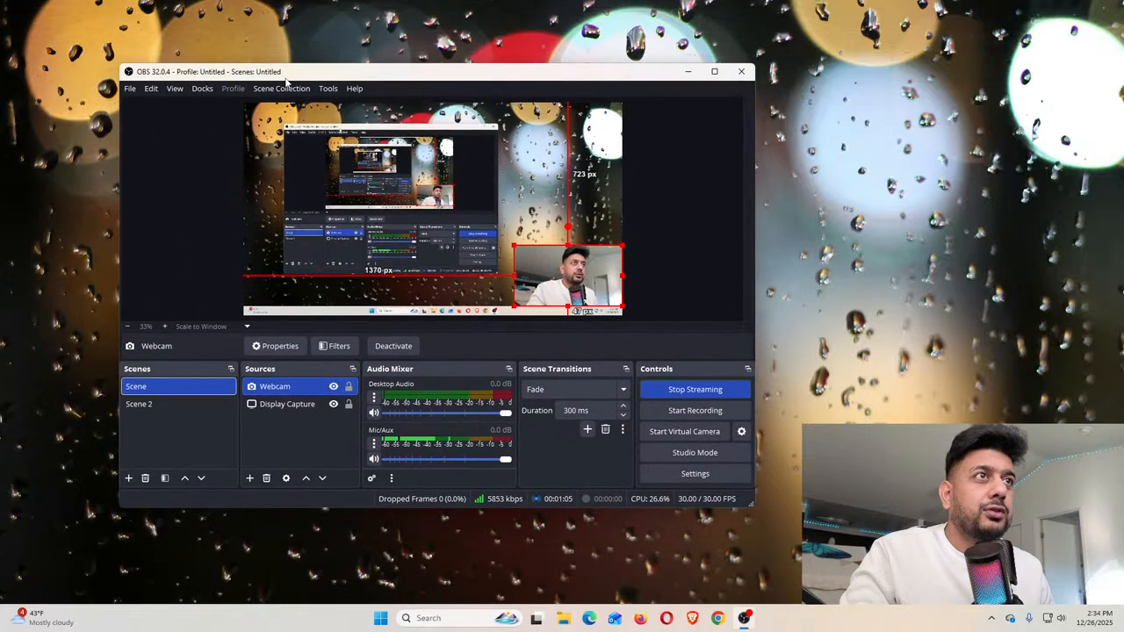
{"action": "double_click", "coordinate": [285, 79]}
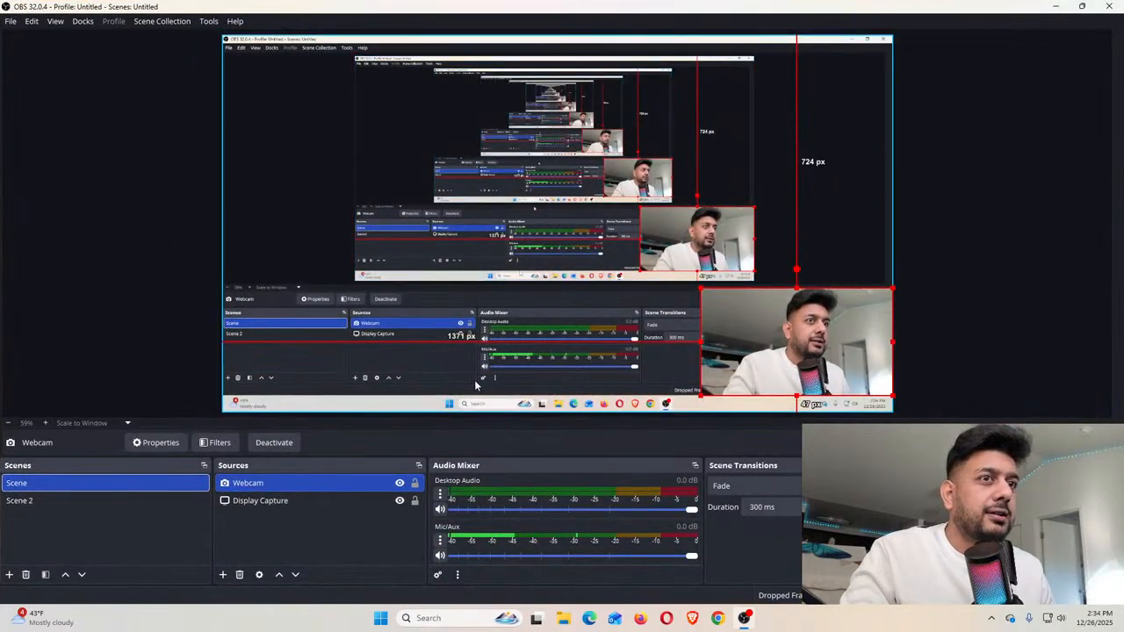
{"action": "left_click", "coordinate": [21, 501]}
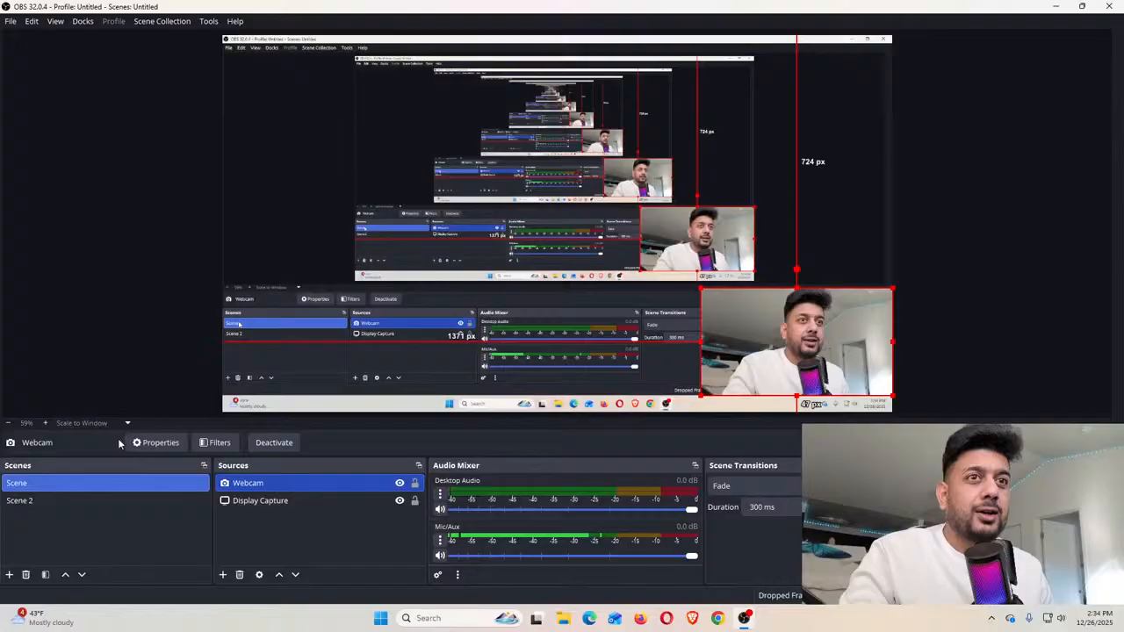
{"action": "left_click_drag", "start_coordinate": [562, 11], "coordinate": [0, 211]}
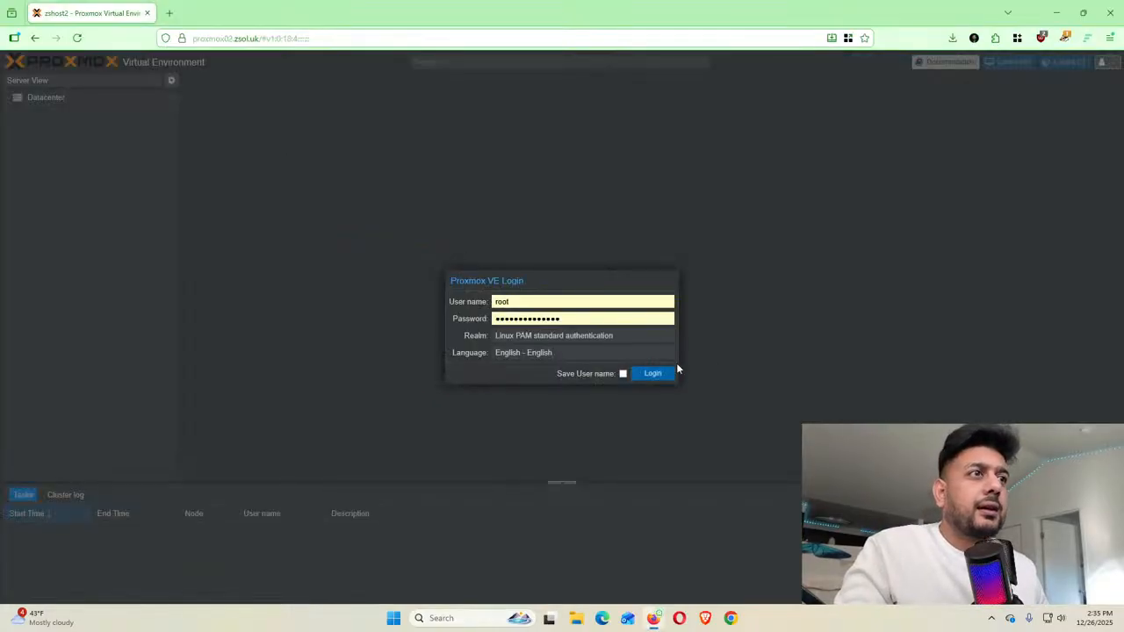
Log in to zshost2, re-entering the password after the login error, and dismiss the no-subscription notice
{"action": "left_click", "coordinate": [652, 376]}
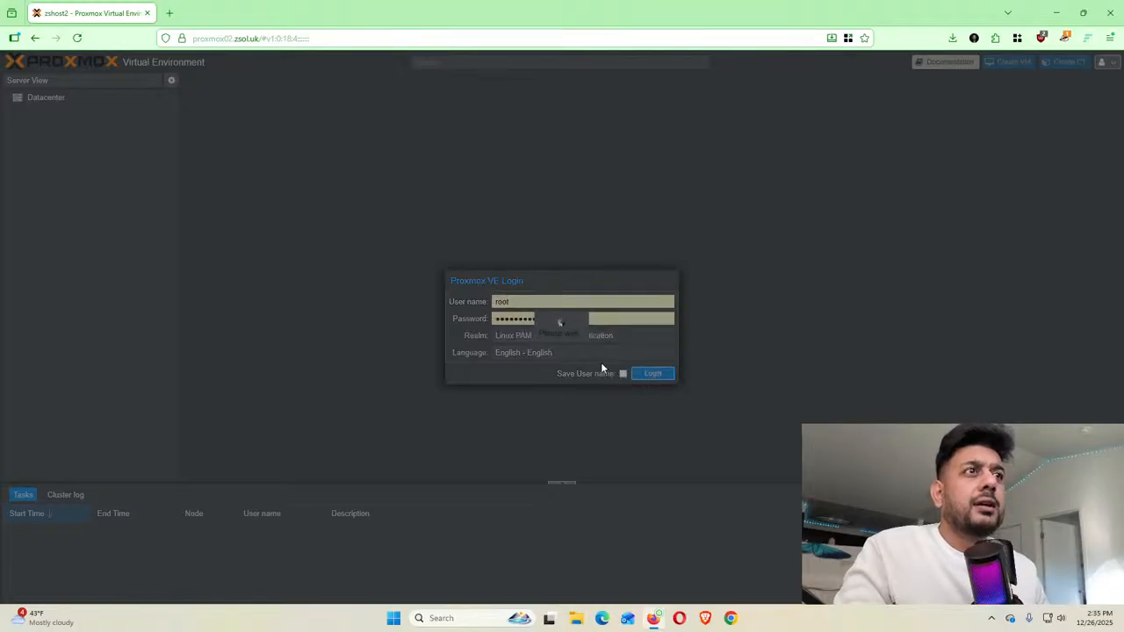
{"action": "left_click", "coordinate": [571, 360]}
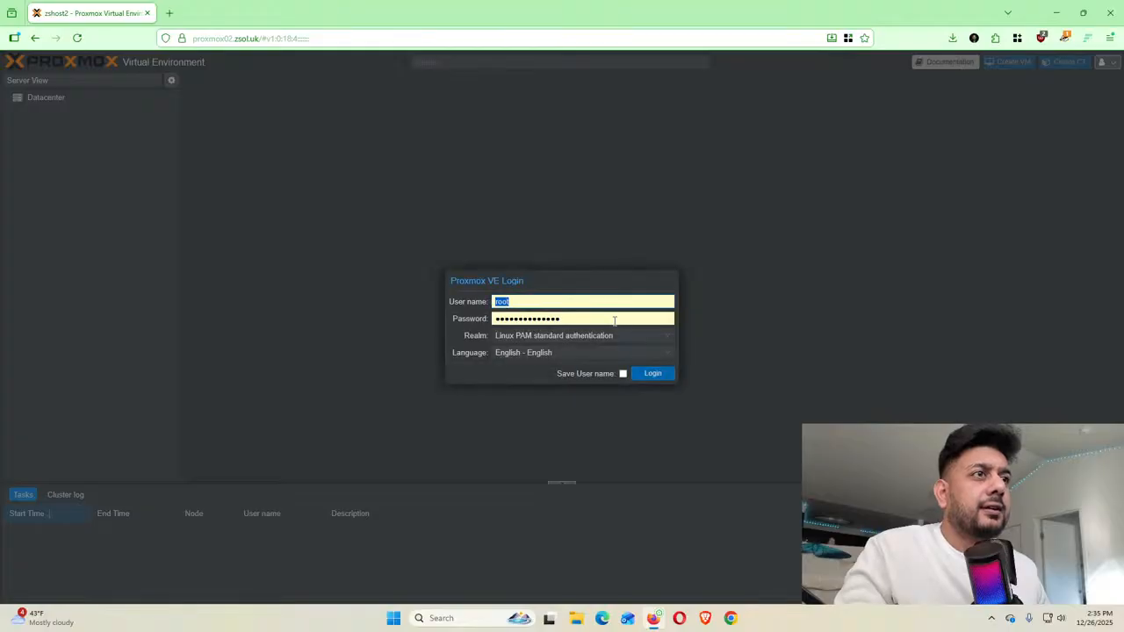
{"action": "type", "text": "••••••"}
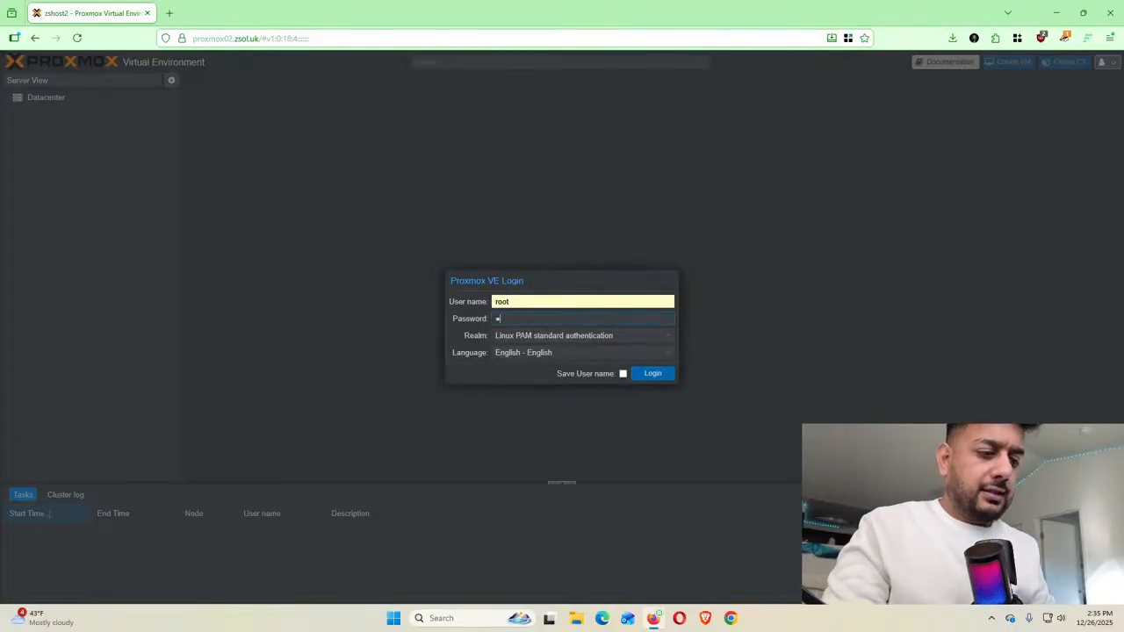
{"action": "type", "text": "••••••••"}
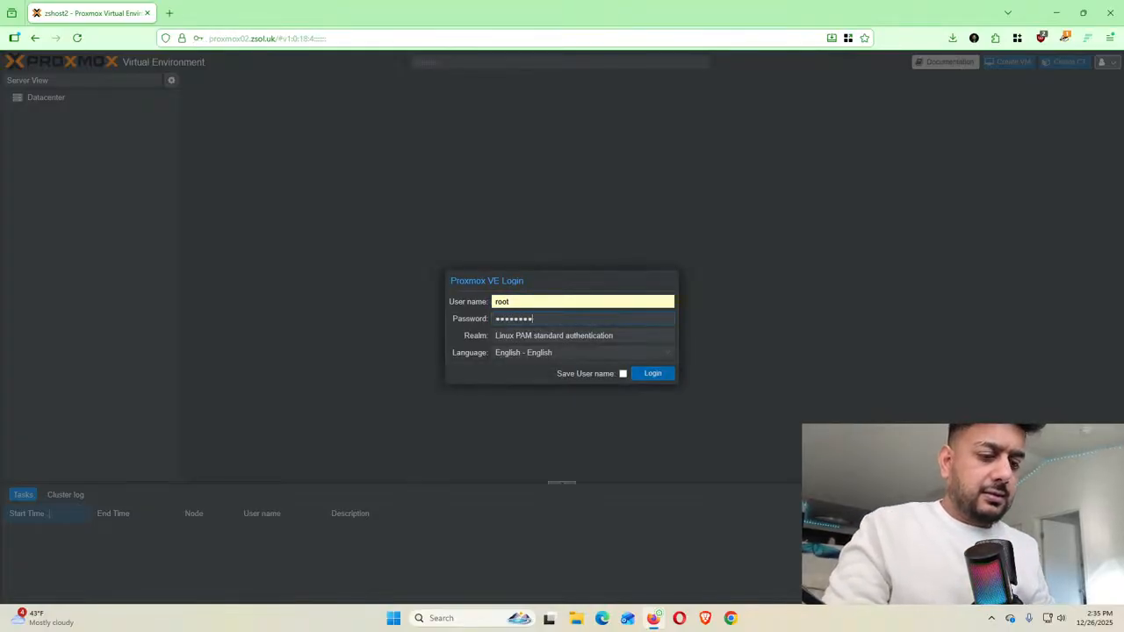
{"action": "key", "text": "Return"}
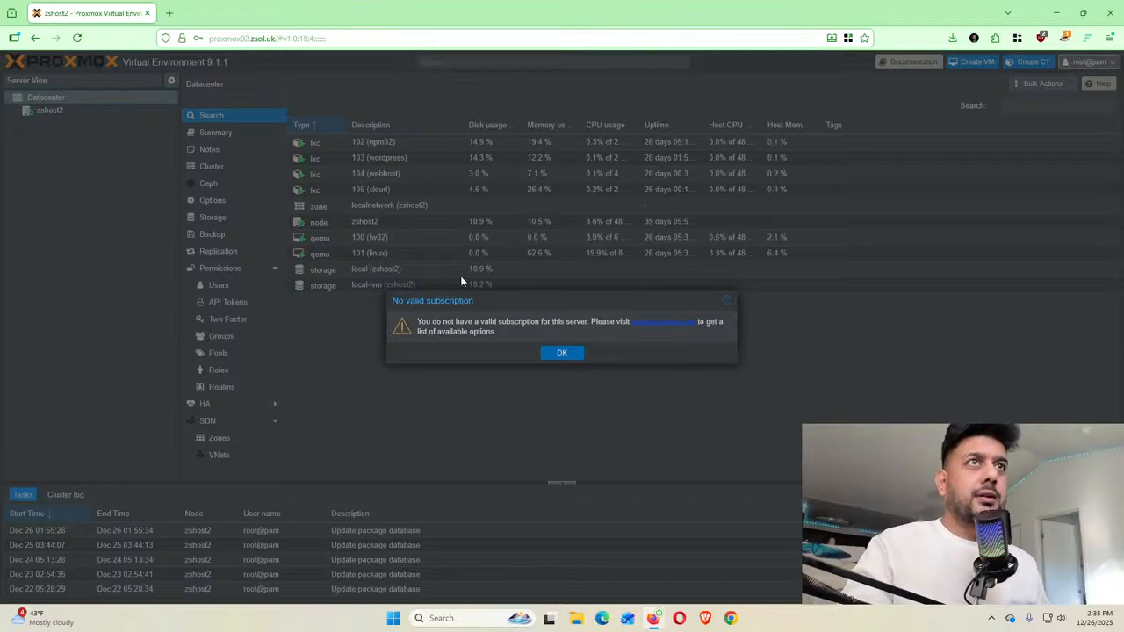
{"action": "left_click", "coordinate": [556, 354]}
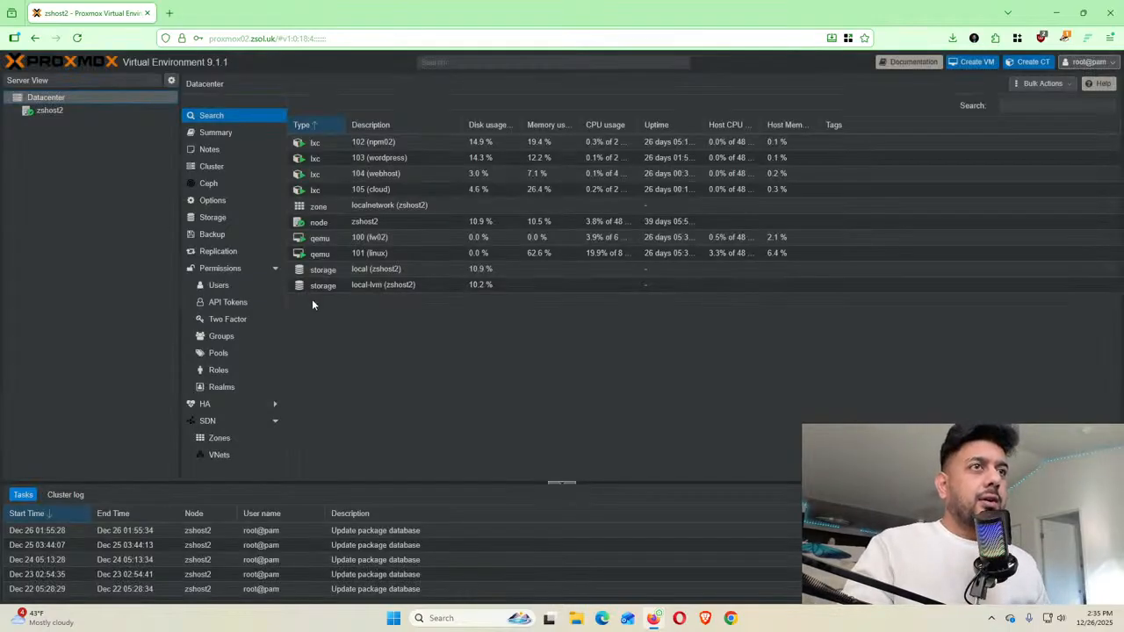
Expand and collapse zshost2 in the tree, then select the server address in the address bar
{"action": "left_click", "coordinate": [21, 113]}
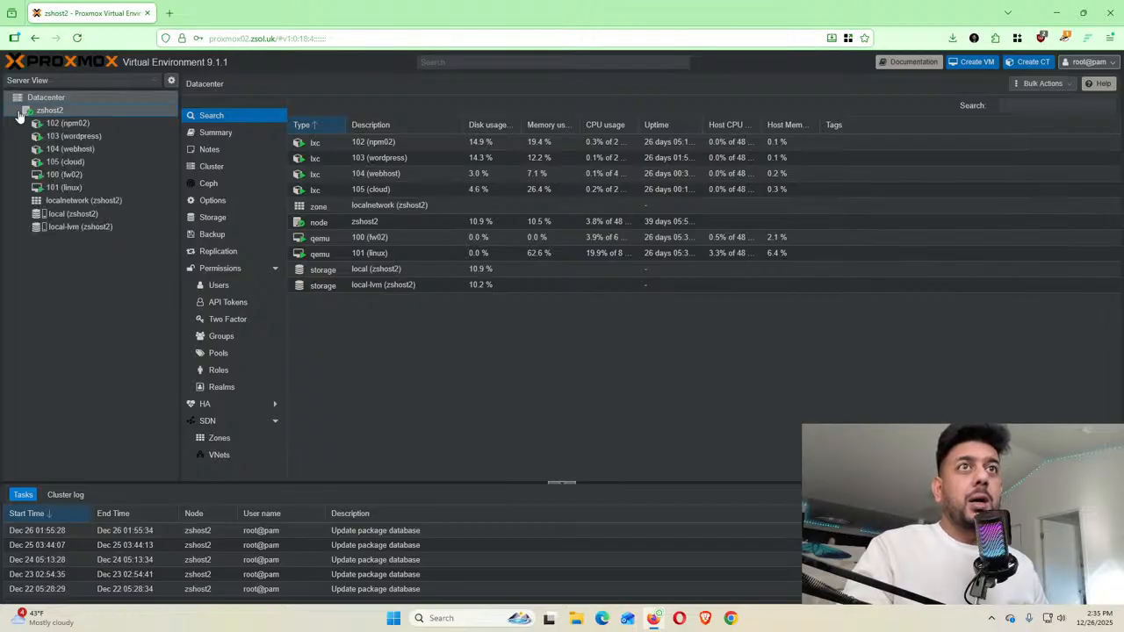
{"action": "left_click", "coordinate": [21, 112]}
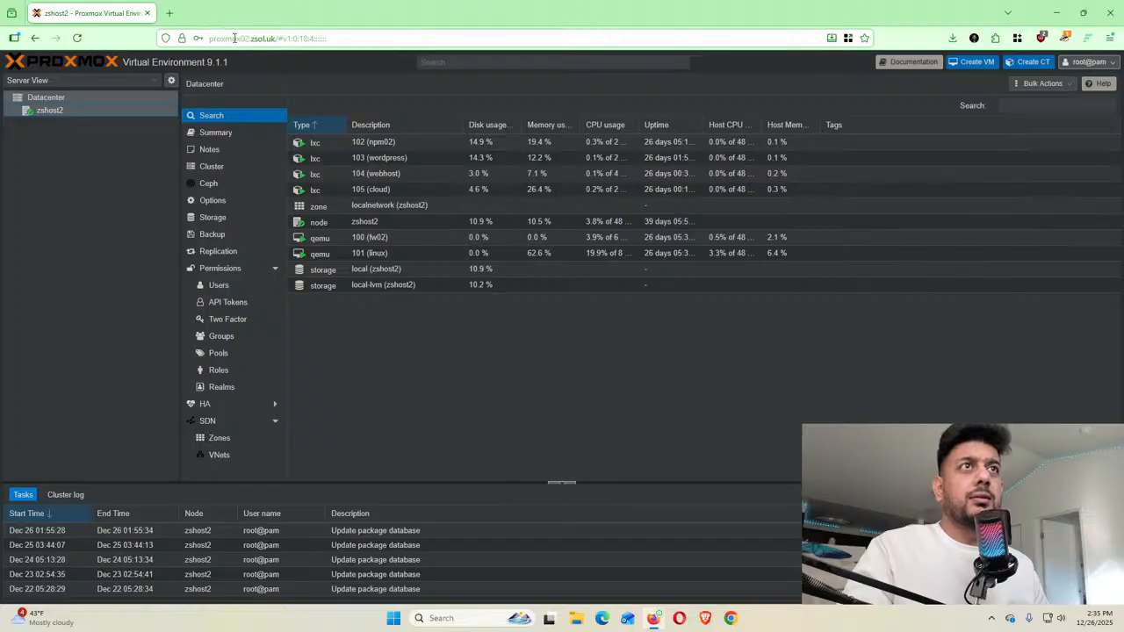
{"action": "left_click", "coordinate": [266, 43]}
{"action": "left_click", "coordinate": [266, 40]}
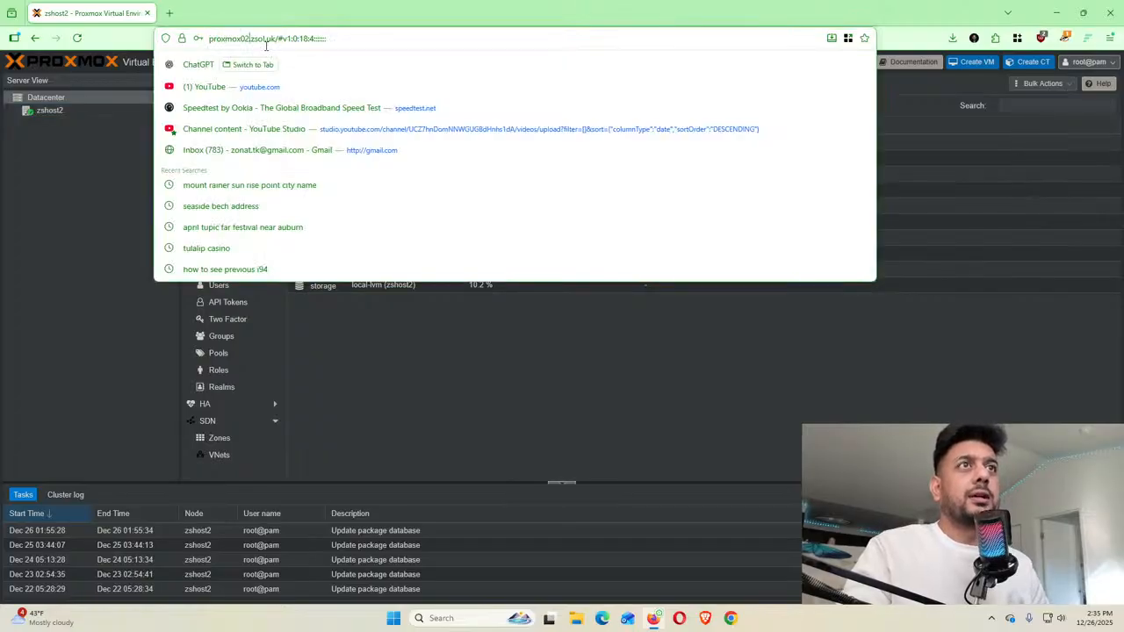
Change the address to proxmox03.zsol.uk without the leftover path and load it
{"action": "key", "text": "shift+Left"}
{"action": "type", "text": "3"}
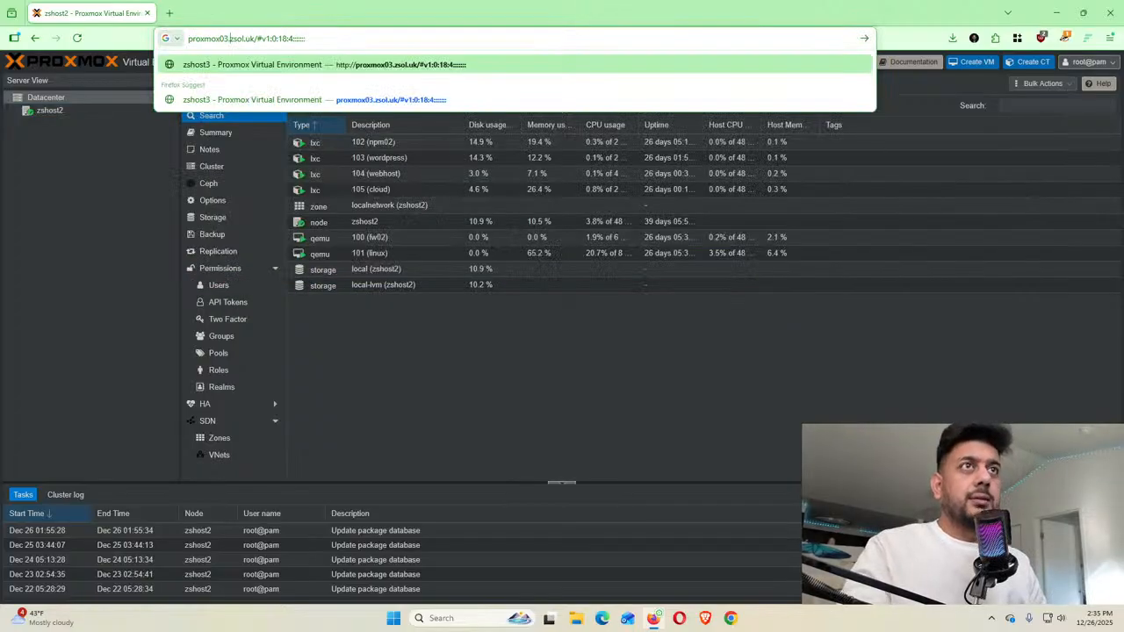
{"action": "key", "text": "Return"}
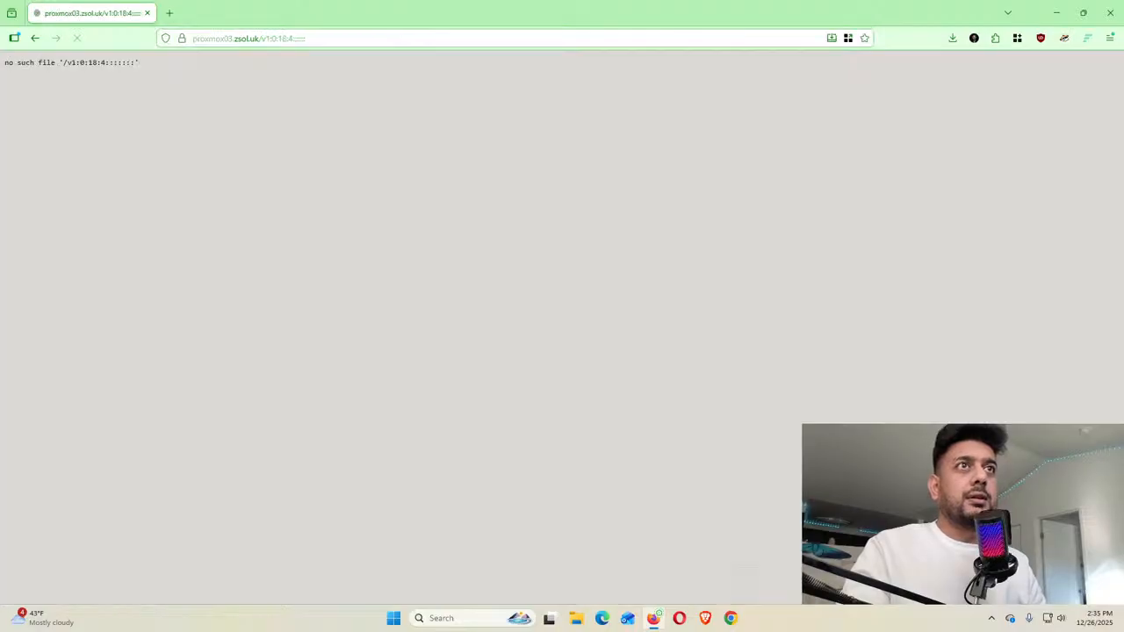
{"action": "left_click", "coordinate": [268, 38]}
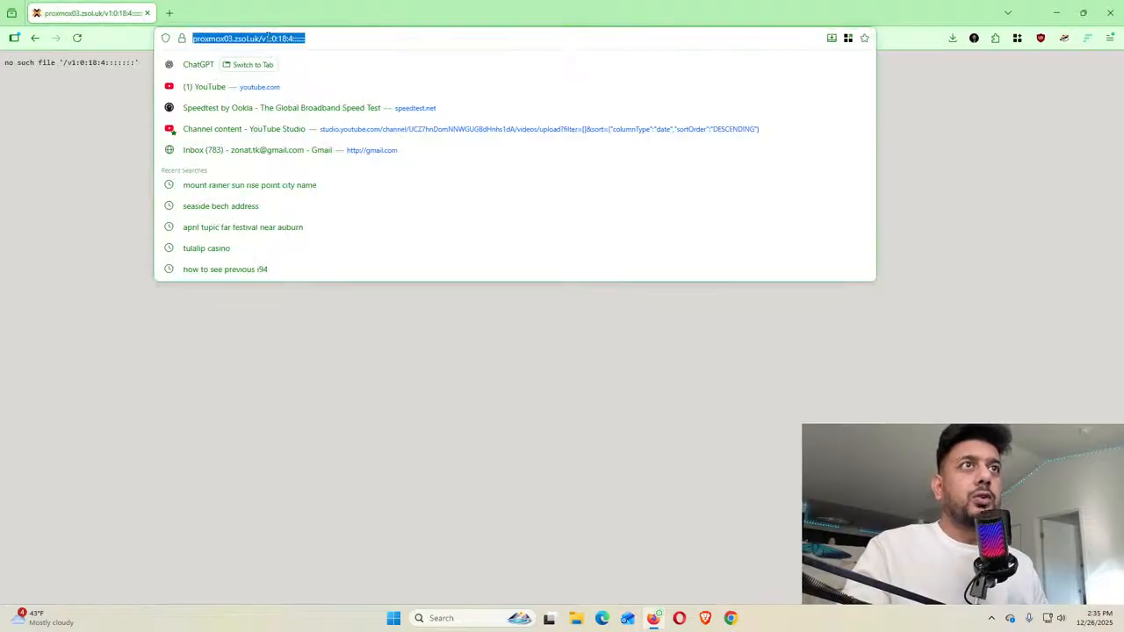
{"action": "left_click", "coordinate": [268, 38]}
{"action": "left_click_drag", "start_coordinate": [293, 39], "coordinate": [495, 38]}
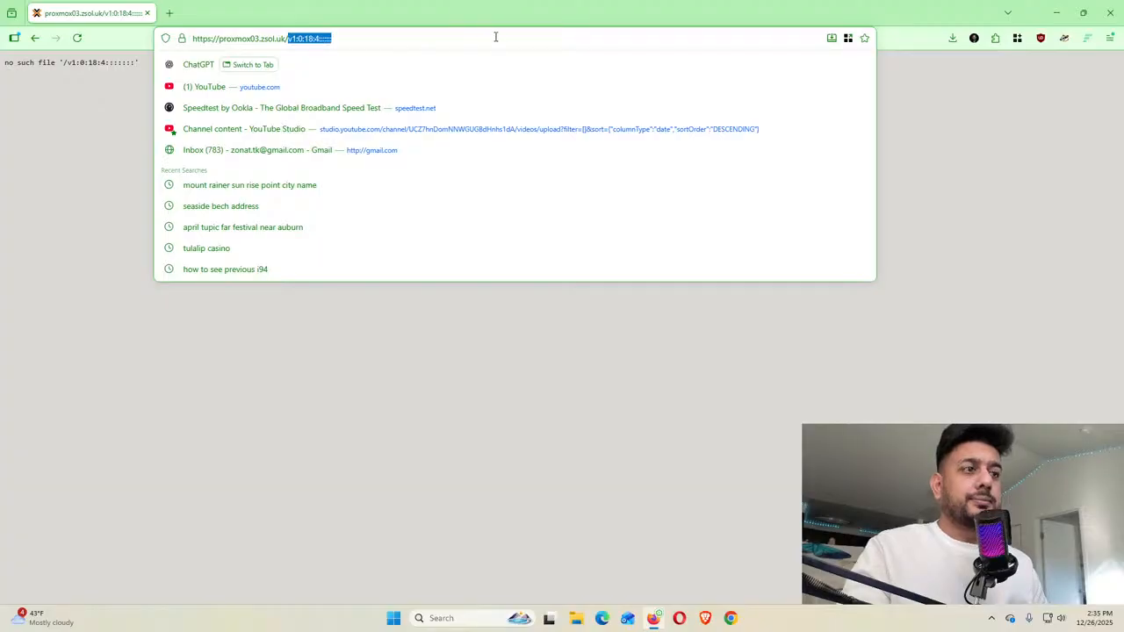
{"action": "key", "text": "BackSpace"}
{"action": "key", "text": "BackSpace"}
{"action": "key", "text": "Return"}
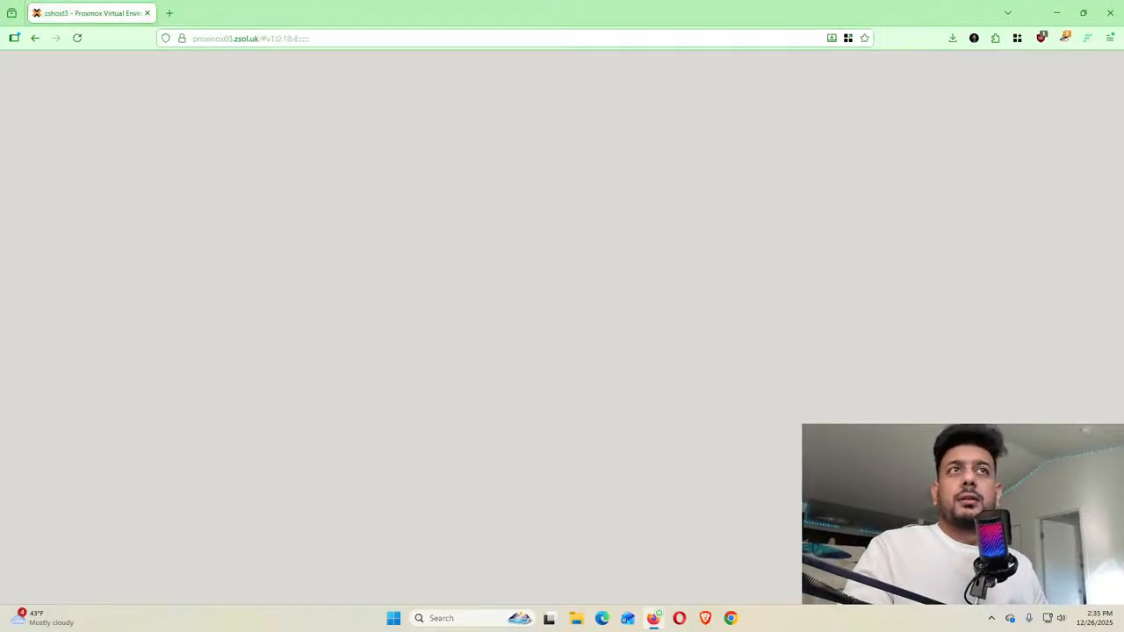
Log in as root with the password and dismiss the no-subscription notice
{"action": "type", "text": "root"}
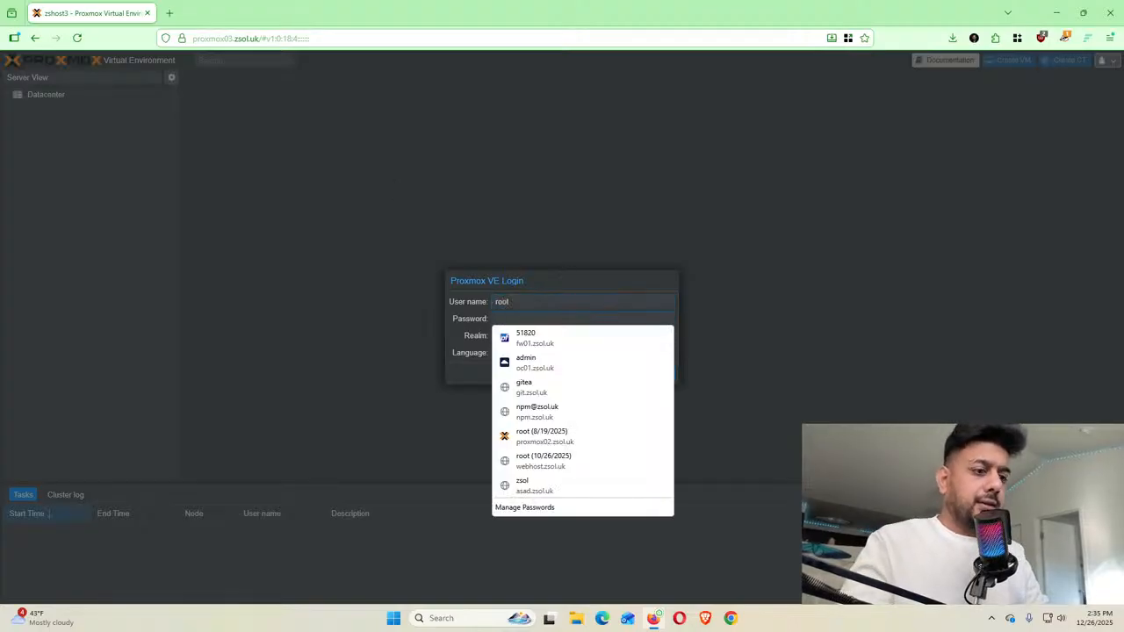
{"action": "key", "text": "Tab"}
{"action": "type", "text": "•••••"}
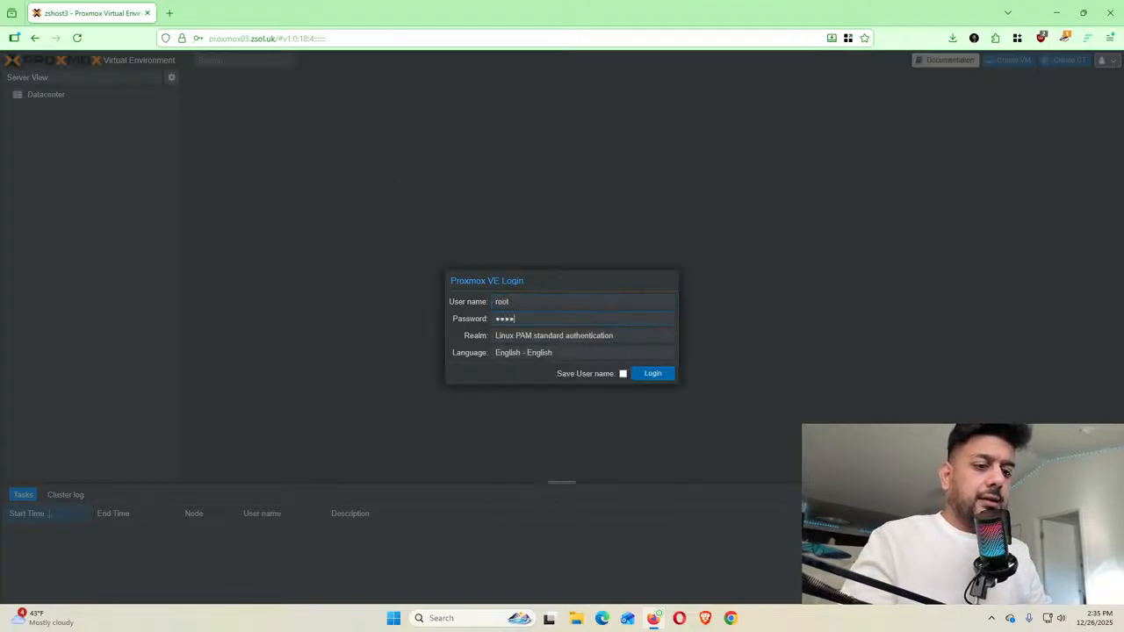
{"action": "key", "text": "BackSpace"}
{"action": "key", "text": "BackSpace"}
{"action": "key", "text": "BackSpace"}
{"action": "key", "text": "BackSpace"}
{"action": "key", "text": "BackSpace"}
{"action": "type", "text": "••••••••"}
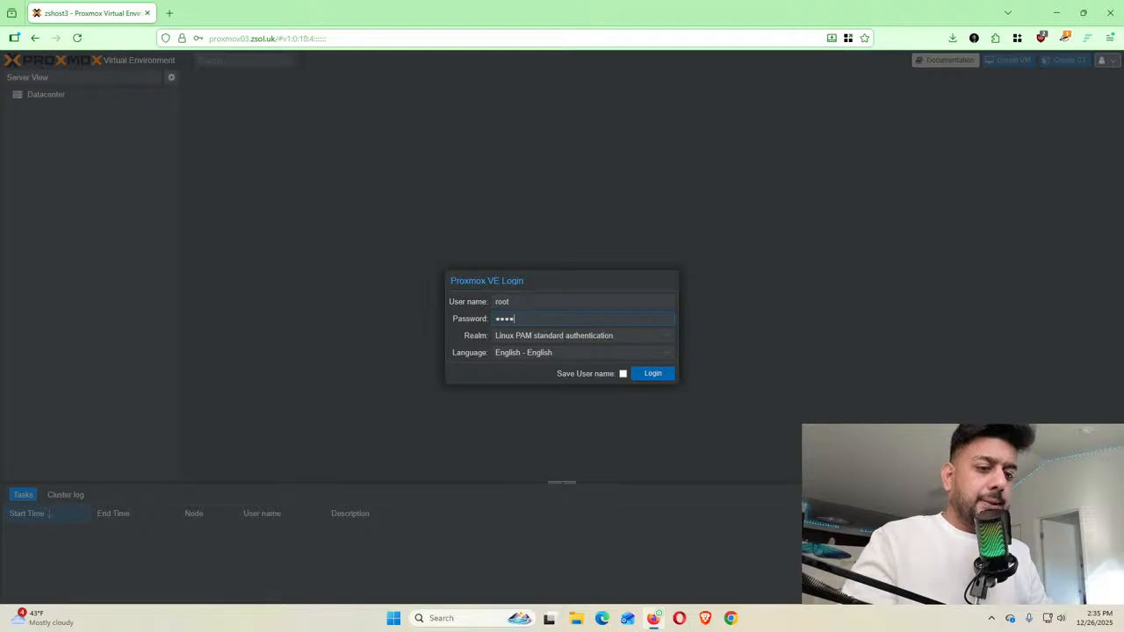
{"action": "type", "text": "•••••"}
{"action": "key", "text": "Return"}
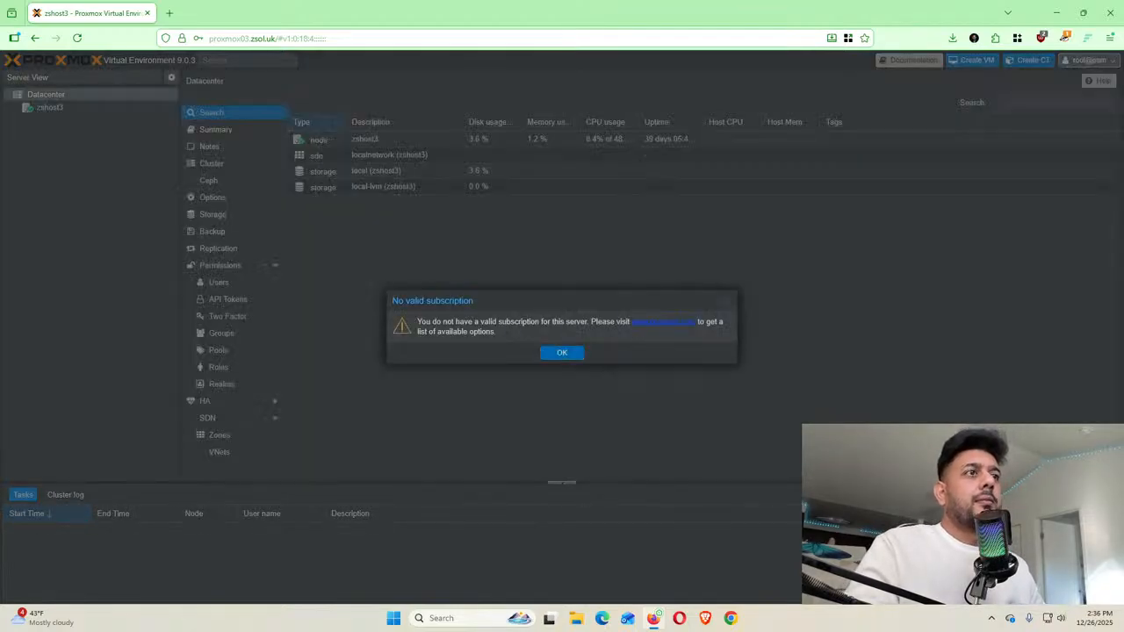
{"action": "left_click", "coordinate": [561, 353]}
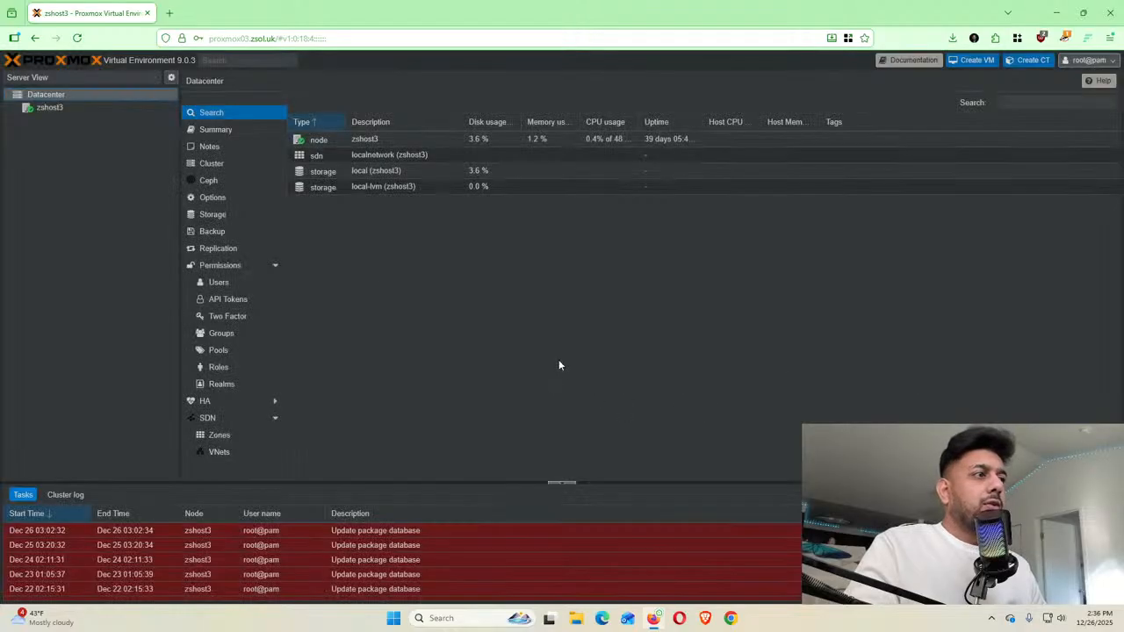
Expand zshost3 and open the failed Update package database task log showing exit code 100
{"action": "left_click", "coordinate": [16, 110]}
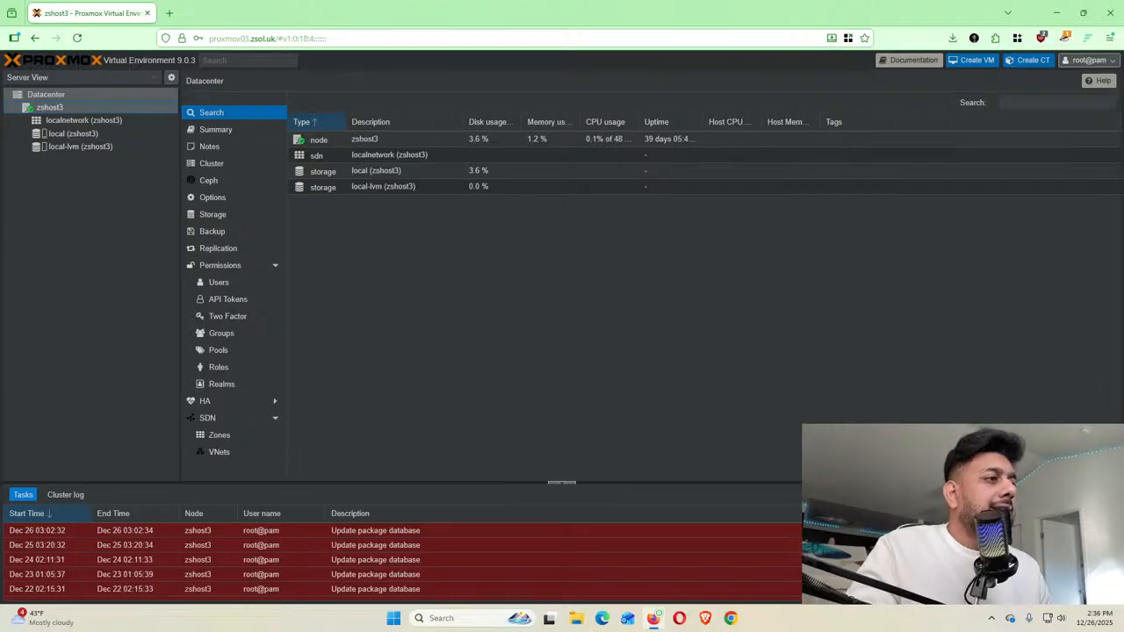
{"action": "double_click", "coordinate": [376, 530]}
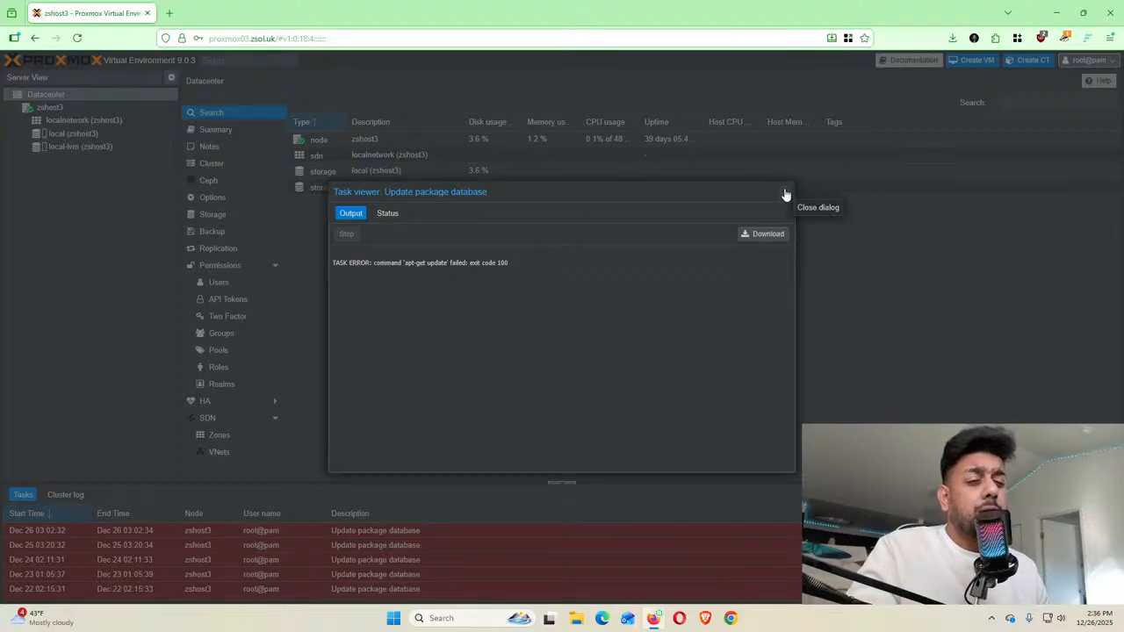
{"action": "left_click_drag", "start_coordinate": [508, 264], "coordinate": [489, 263]}
{"action": "left_click", "coordinate": [488, 263]}
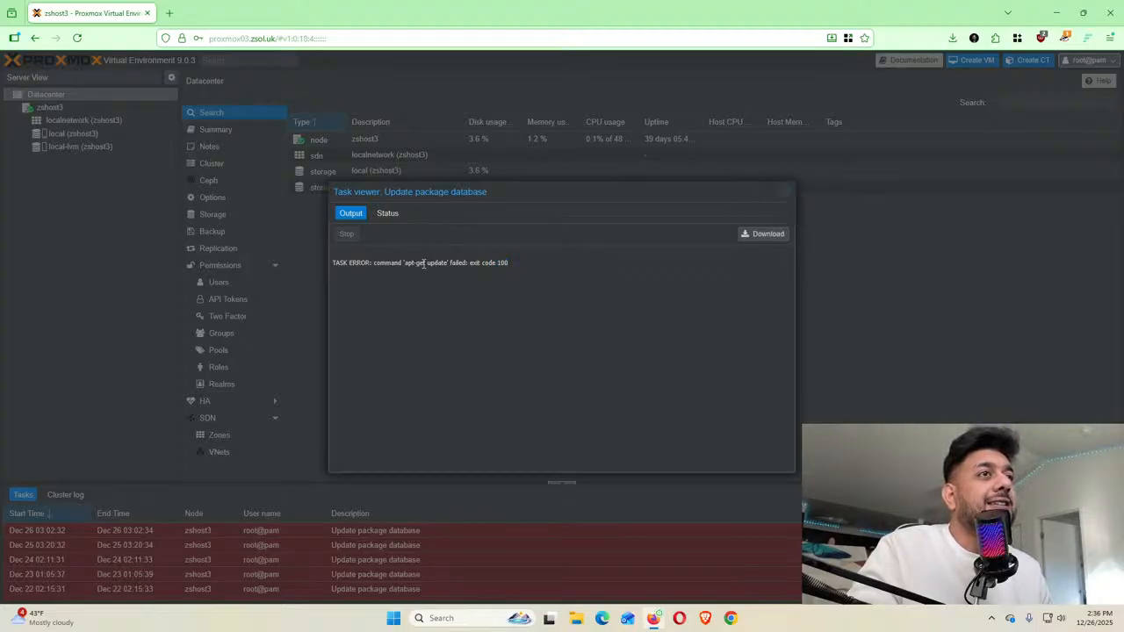
Close the task log and open the zshost3 node view listing localnetwork, local and local-lvm
{"action": "left_click", "coordinate": [787, 192]}
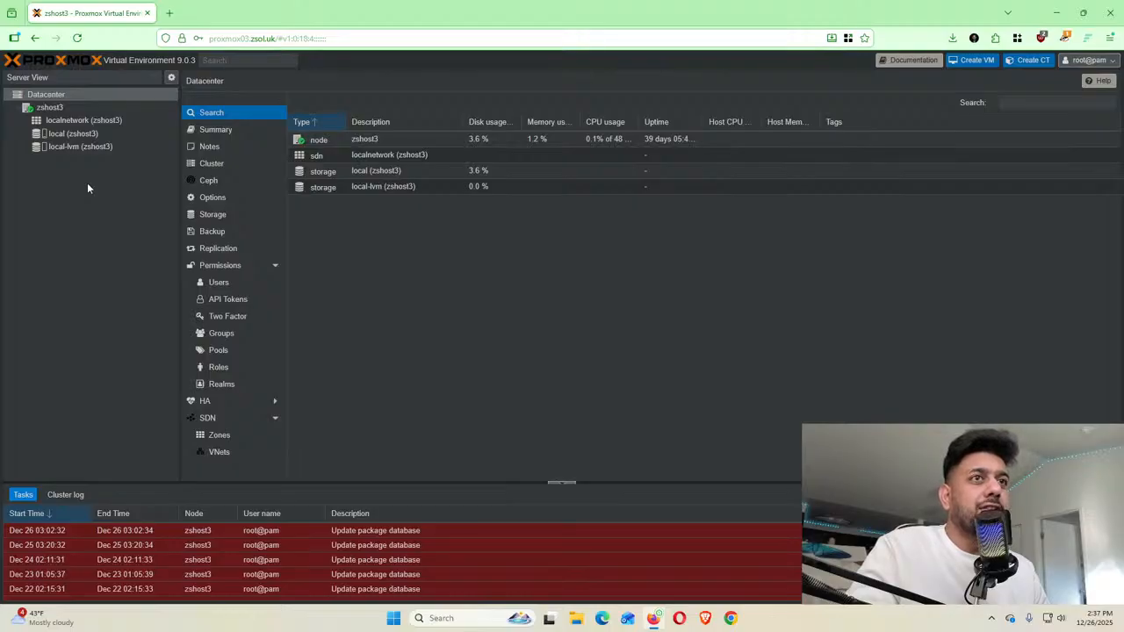
{"action": "left_click", "coordinate": [58, 110]}
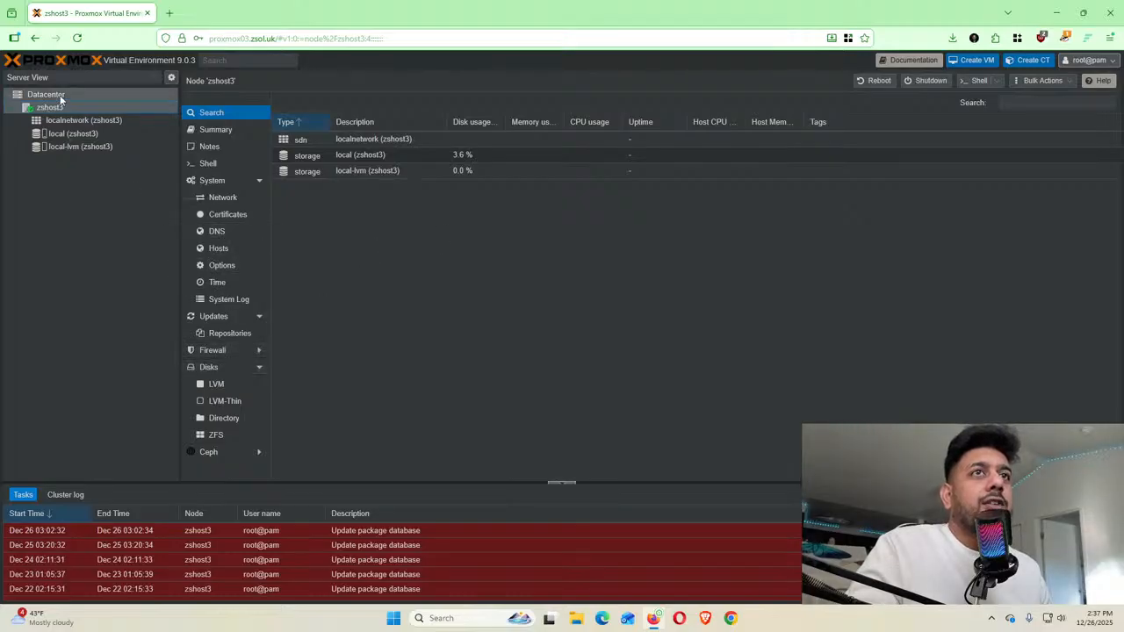
Open a shell console on zshost3, position it, and minimize the main Proxmox window
{"action": "left_click", "coordinate": [978, 80]}
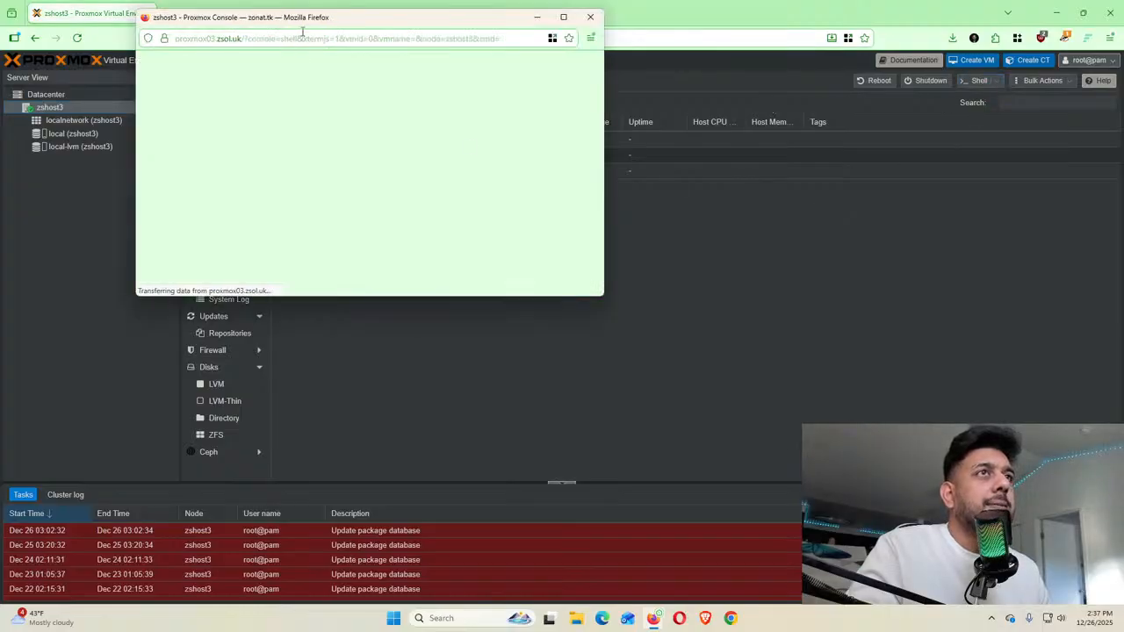
{"action": "left_click_drag", "start_coordinate": [302, 18], "coordinate": [481, 130]}
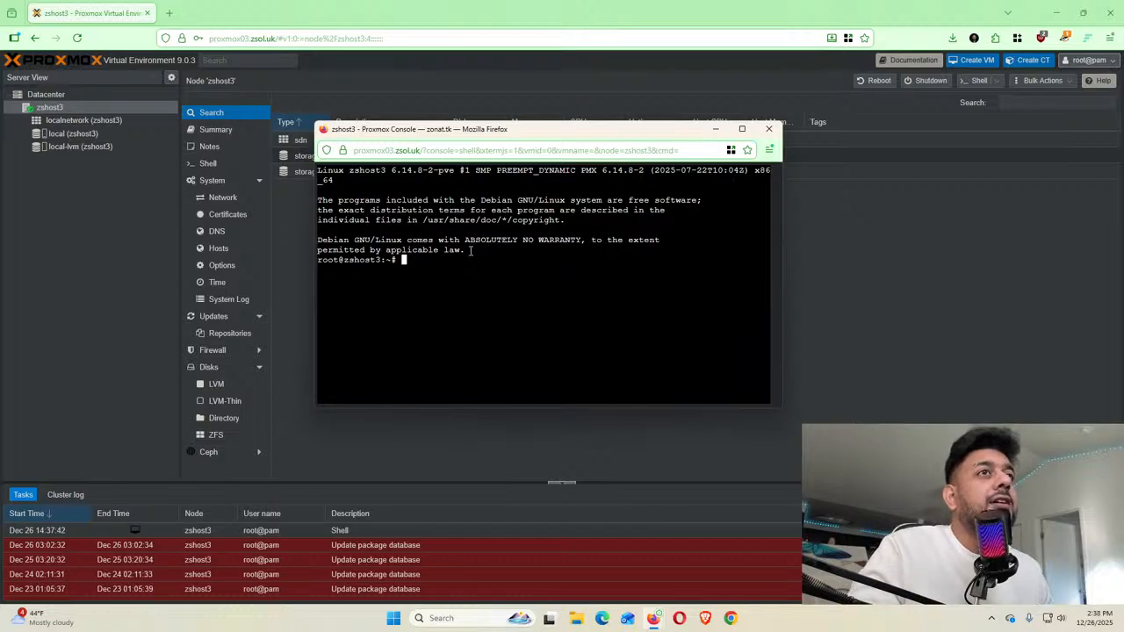
{"action": "left_click_drag", "start_coordinate": [630, 136], "coordinate": [656, 233]}
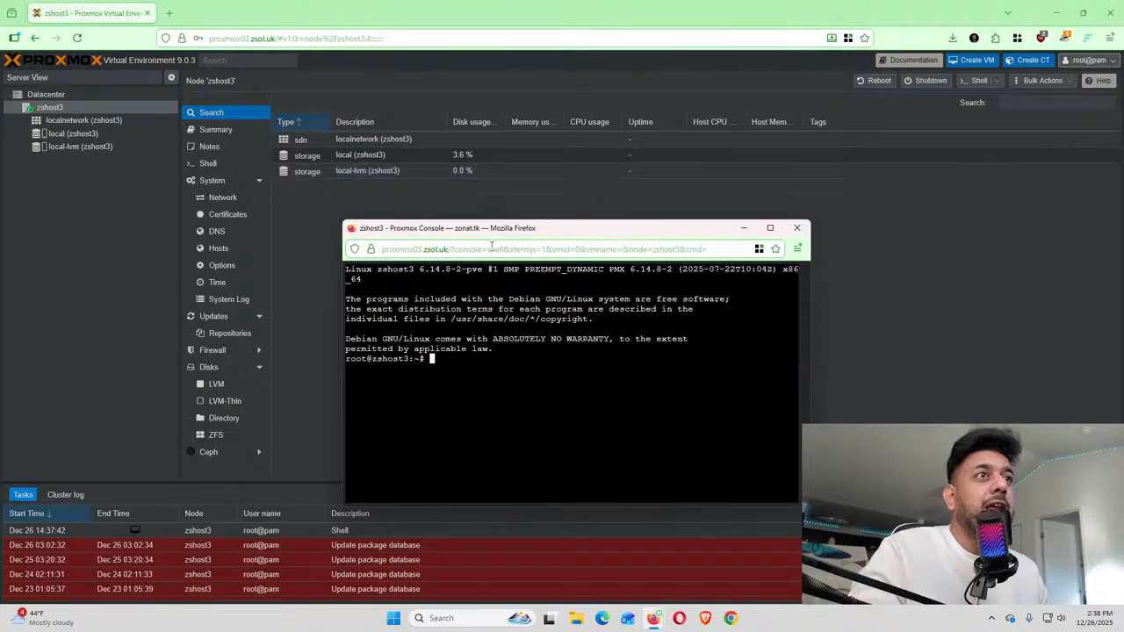
{"action": "left_click_drag", "start_coordinate": [498, 233], "coordinate": [476, 158]}
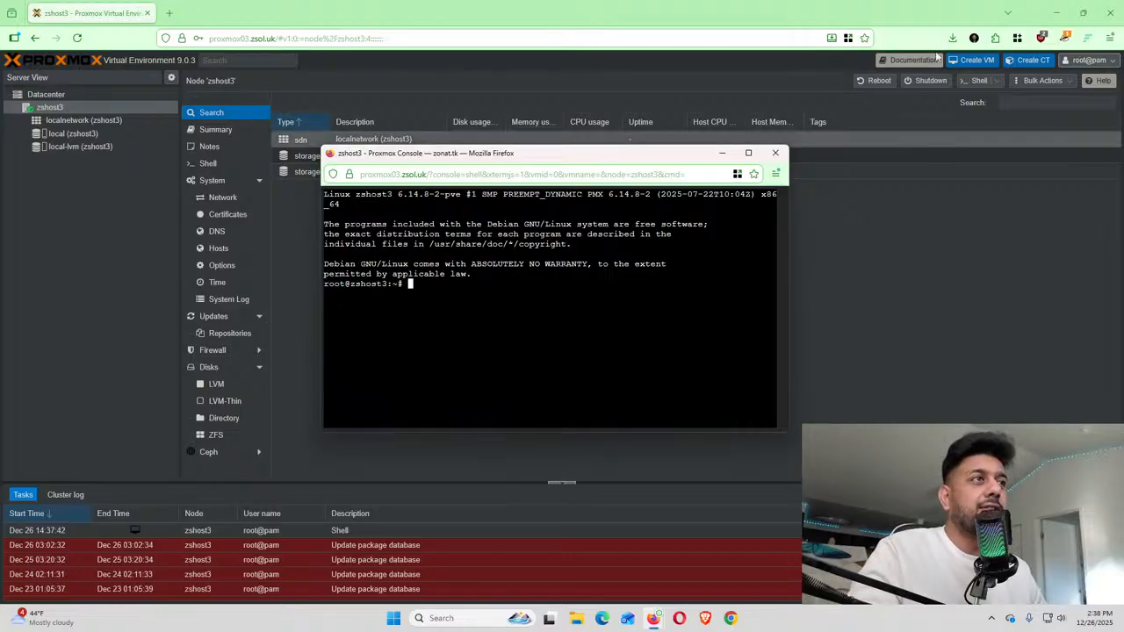
{"action": "left_click", "coordinate": [1056, 13]}
Enlarge and raise the console window, then type 'nano /etc/hosts' at the prompt
{"action": "left_click_drag", "start_coordinate": [657, 161], "coordinate": [631, 104]}
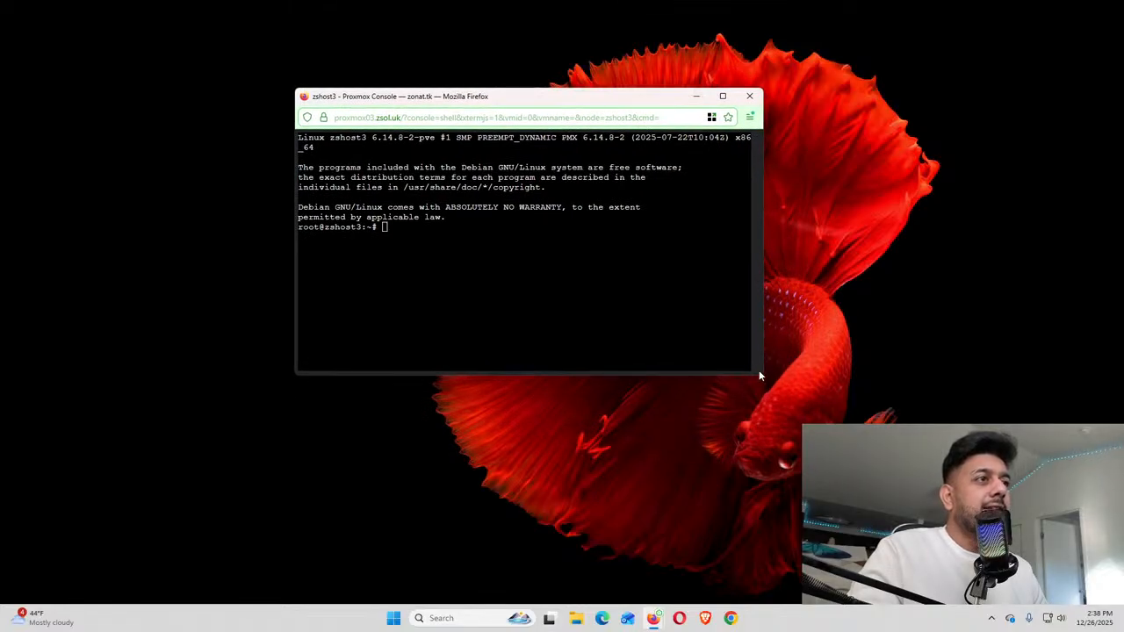
{"action": "left_click_drag", "start_coordinate": [760, 376], "coordinate": [1023, 574]}
{"action": "left_click_drag", "start_coordinate": [647, 100], "coordinate": [642, 69]}
{"action": "left_click", "coordinate": [651, 196]}
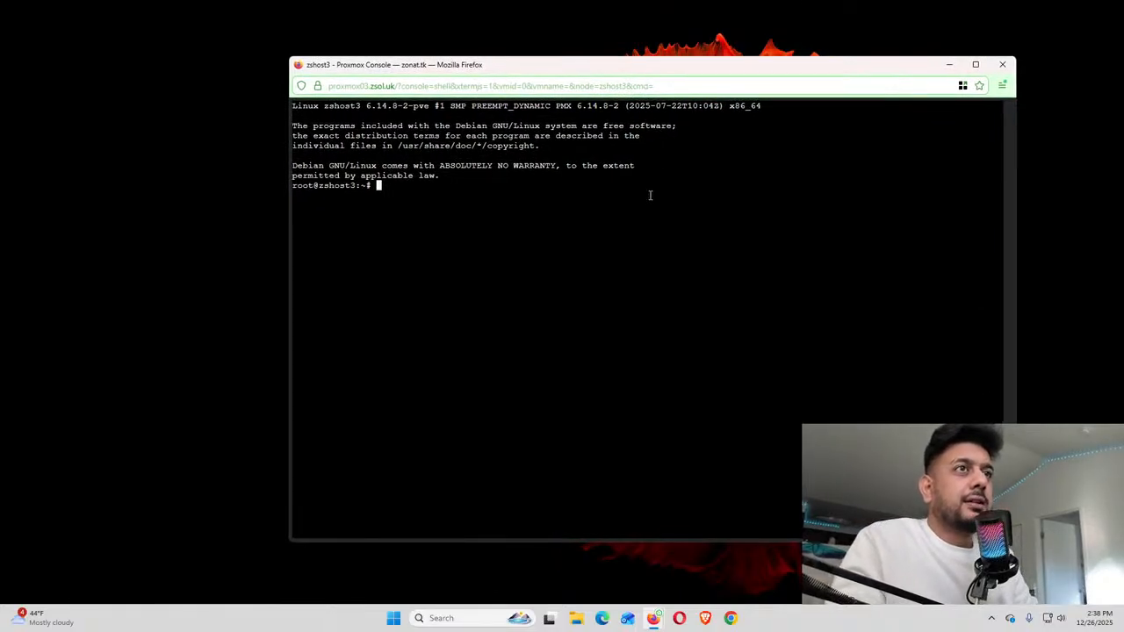
{"action": "type", "text": "nano /etc/host"}
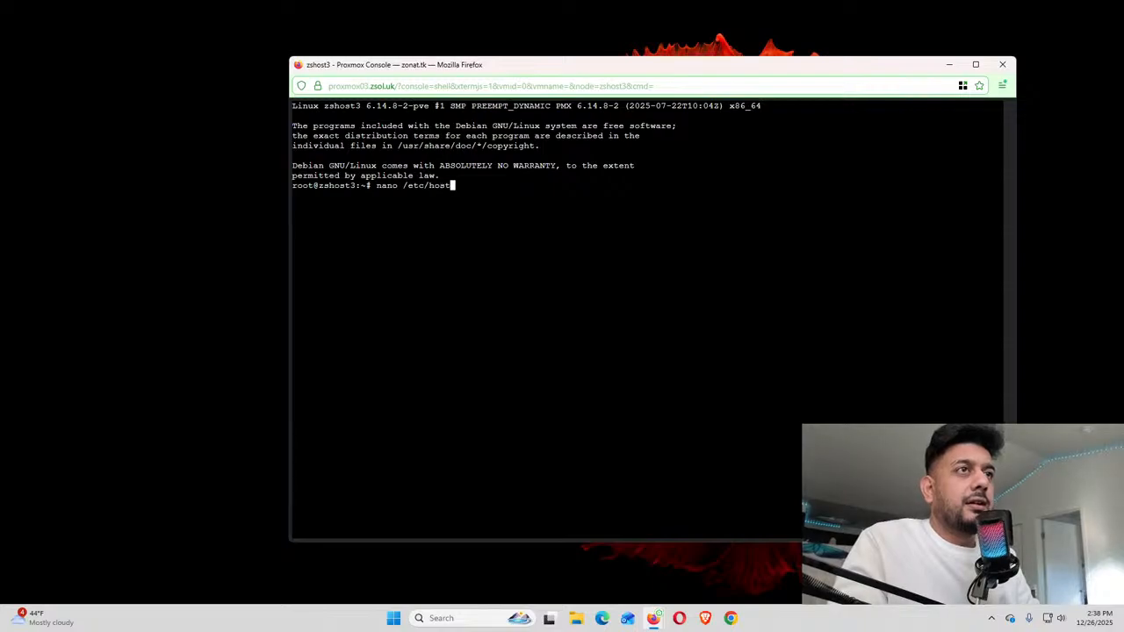
{"action": "type", "text": "s"}
Open /etc/hosts in nano, check the zshost3 entry, and exit without changes
{"action": "key", "text": "Return"}
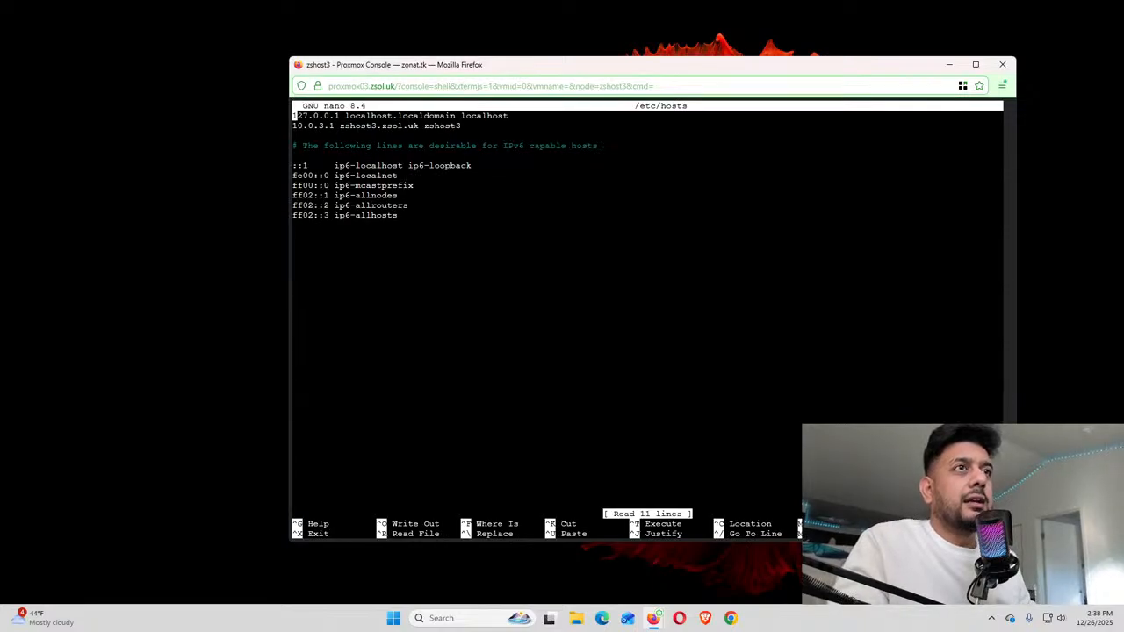
{"action": "key", "text": "Down"}
{"action": "key", "text": "End"}
{"action": "key", "text": "Left"}
{"action": "key", "text": "Left"}
{"action": "key", "text": "Left"}
{"action": "key", "text": "Left"}
{"action": "key", "text": "Left"}
{"action": "key", "text": "Left"}
{"action": "key", "text": "Left"}
{"action": "key", "text": "Left"}
{"action": "key", "text": "Left"}
{"action": "key", "text": "Left"}
{"action": "key", "text": "Left"}
{"action": "key", "text": "Left"}
{"action": "key", "text": "Left"}
{"action": "key", "text": "Left"}
{"action": "key", "text": "Left"}
{"action": "key", "text": "Left"}
{"action": "key", "text": "Left"}
{"action": "key", "text": "Left"}
{"action": "key", "text": "Left"}
{"action": "key", "text": "Left"}
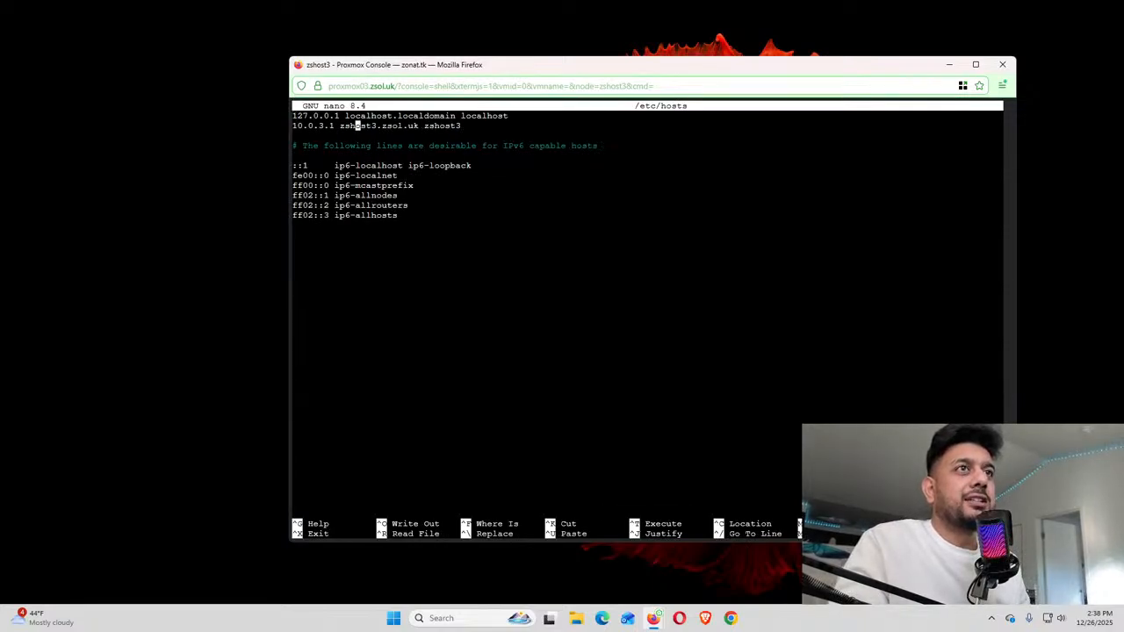
{"action": "key", "text": "Down"}
{"action": "key", "text": "Down"}
{"action": "key", "text": "Down"}
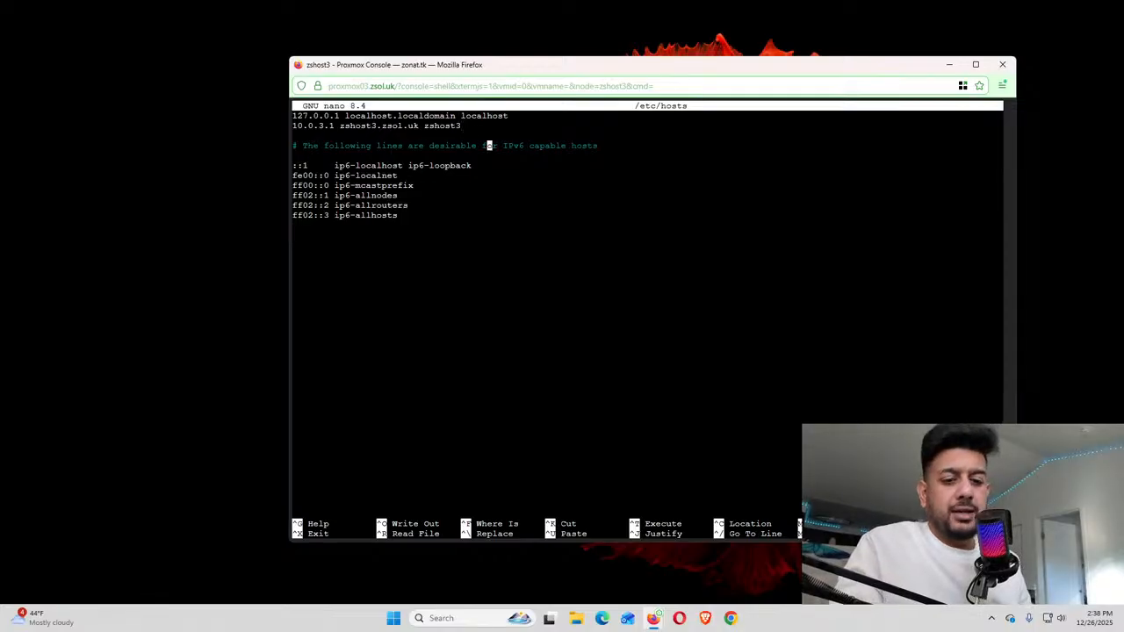
{"action": "key", "text": "ctrl+x"}
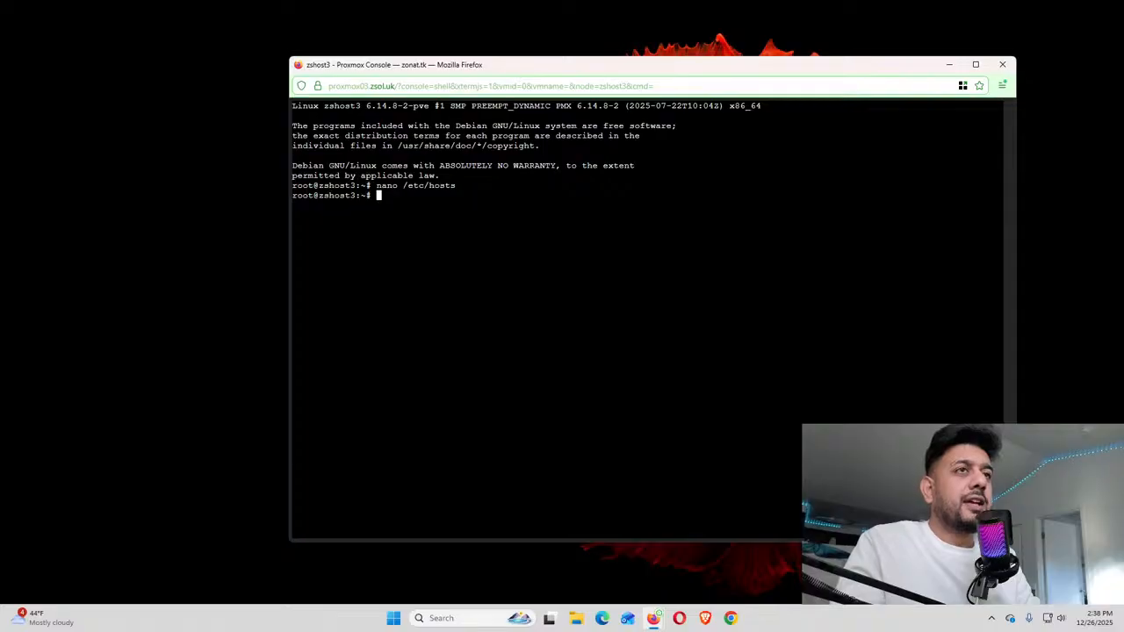
Run hostnamectl to confirm the host name is zshost3
{"action": "type", "text": "hostnamectl"}
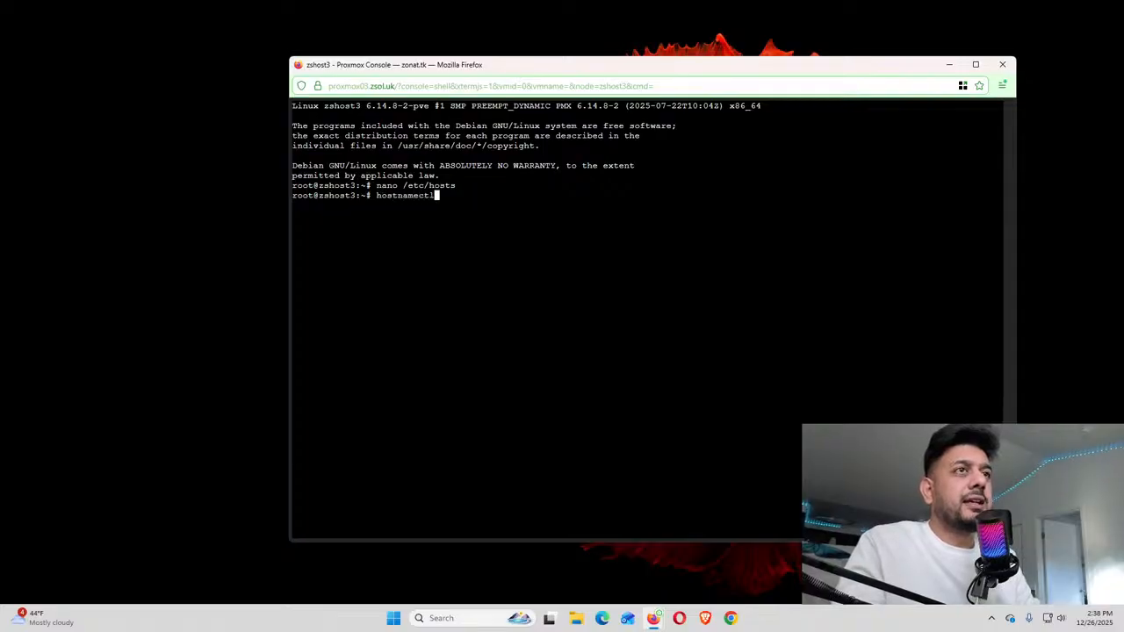
{"action": "key", "text": "Return"}
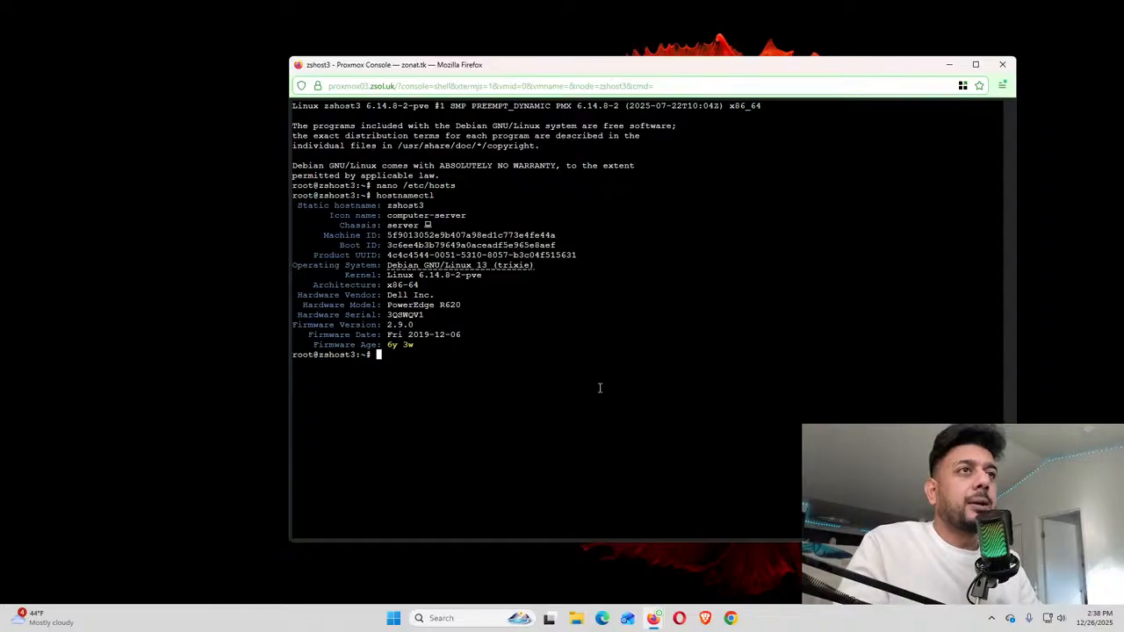
{"action": "type", "text": "hostnamectl "}
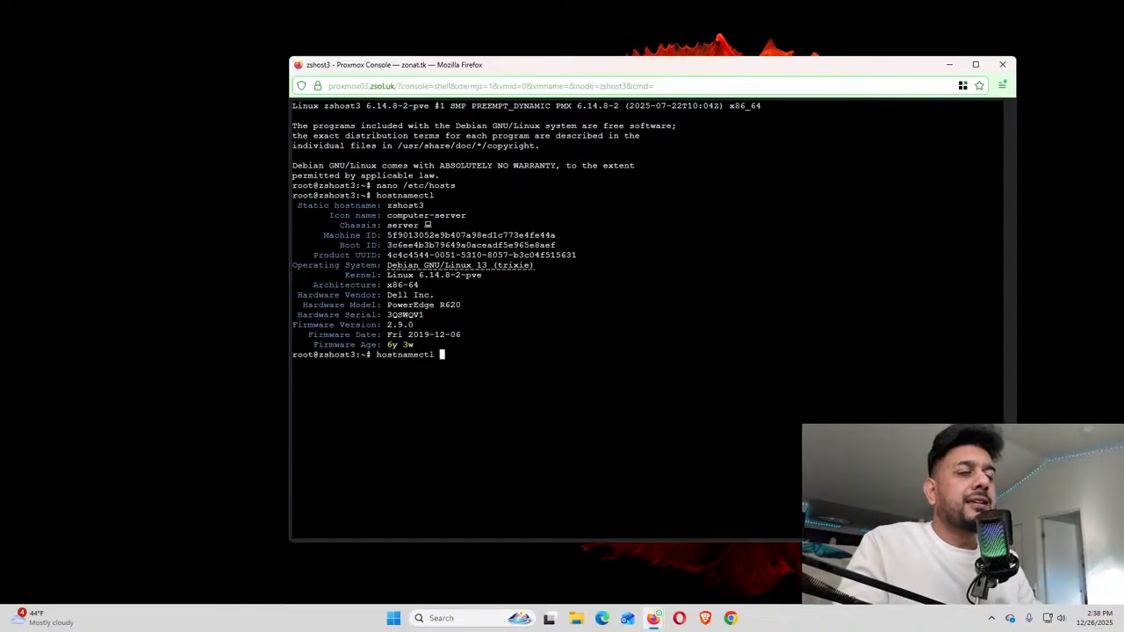
{"action": "type", "text": "set"}
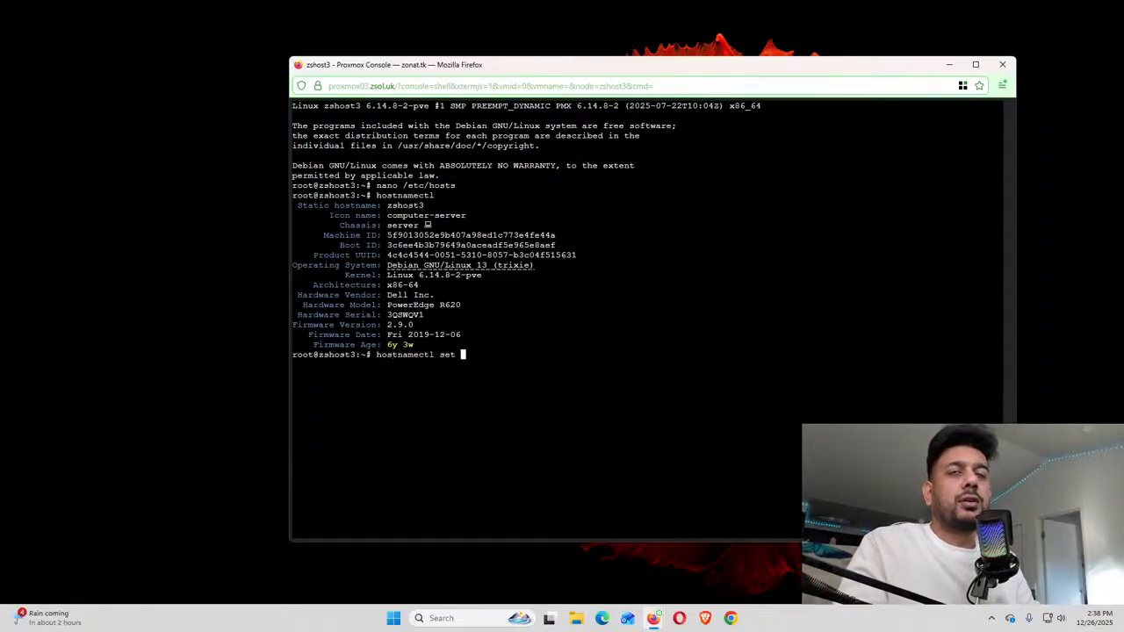
{"action": "key", "text": "BackSpace"}
{"action": "key", "text": "BackSpace"}
{"action": "key", "text": "BackSpace"}
{"action": "key", "text": "BackSpace"}
{"action": "key", "text": "BackSpace"}
{"action": "key", "text": "BackSpace"}
{"action": "key", "text": "BackSpace"}
{"action": "key", "text": "BackSpace"}
{"action": "key", "text": "BackSpace"}
{"action": "key", "text": "BackSpace"}
{"action": "key", "text": "BackSpace"}
{"action": "key", "text": "BackSpace"}
{"action": "key", "text": "BackSpace"}
{"action": "key", "text": "BackSpace"}
{"action": "key", "text": "BackSpace"}
{"action": "key", "text": "BackSpace"}
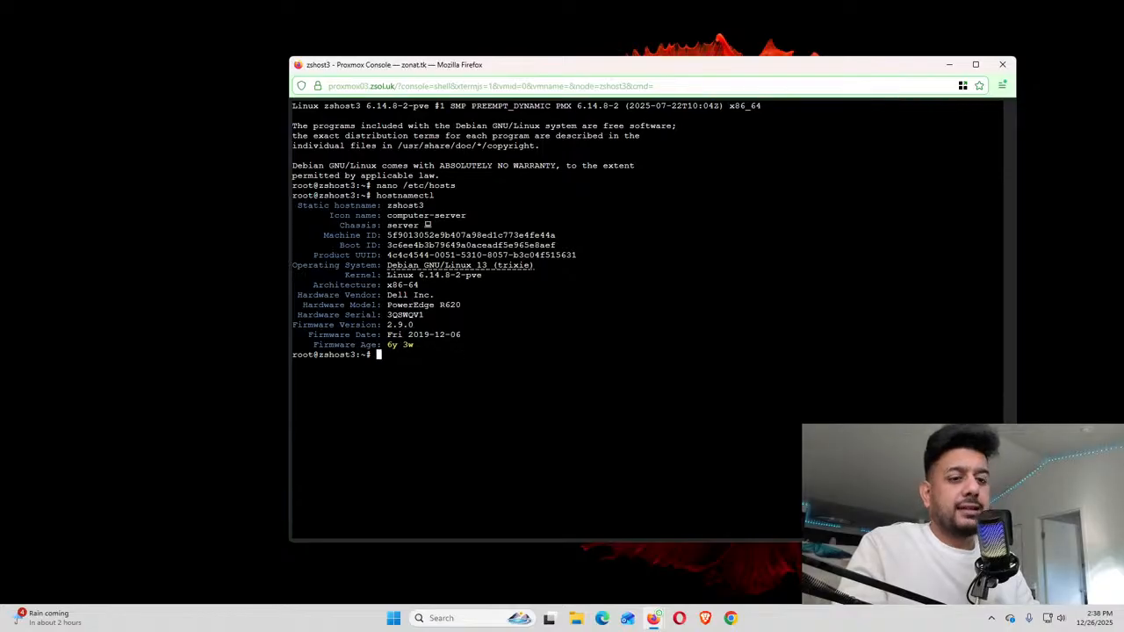
Check /etc/hostname reads zshost3 in nano, clear the terminal, and type 'apt update'
{"action": "type", "text": "nano /"}
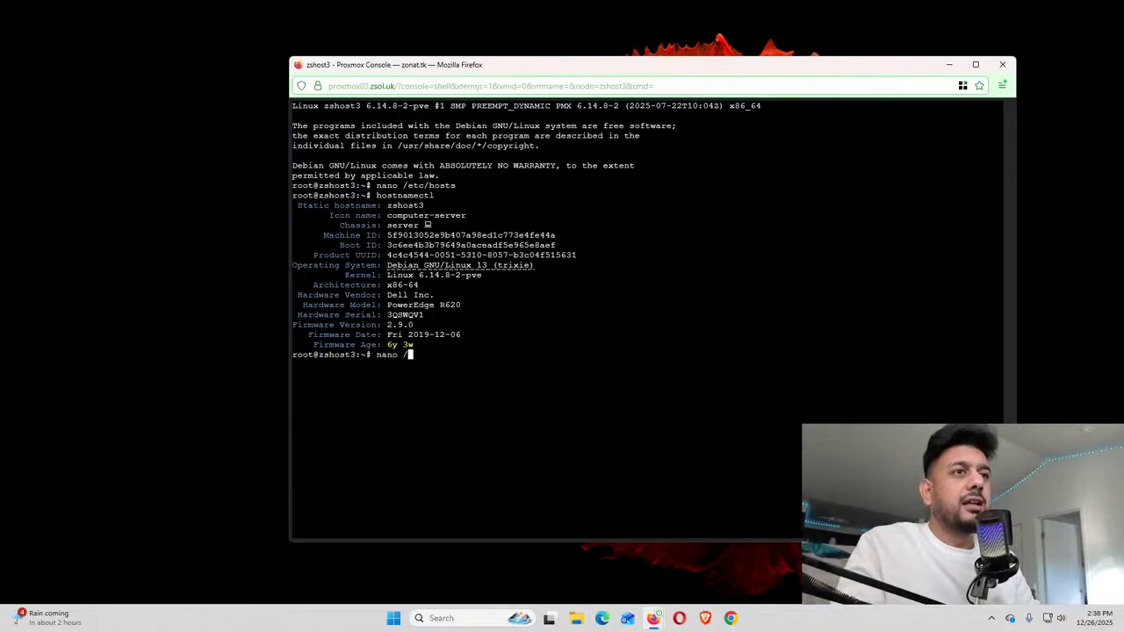
{"action": "type", "text": "etc/hostn"}
{"action": "key", "text": "Tab"}
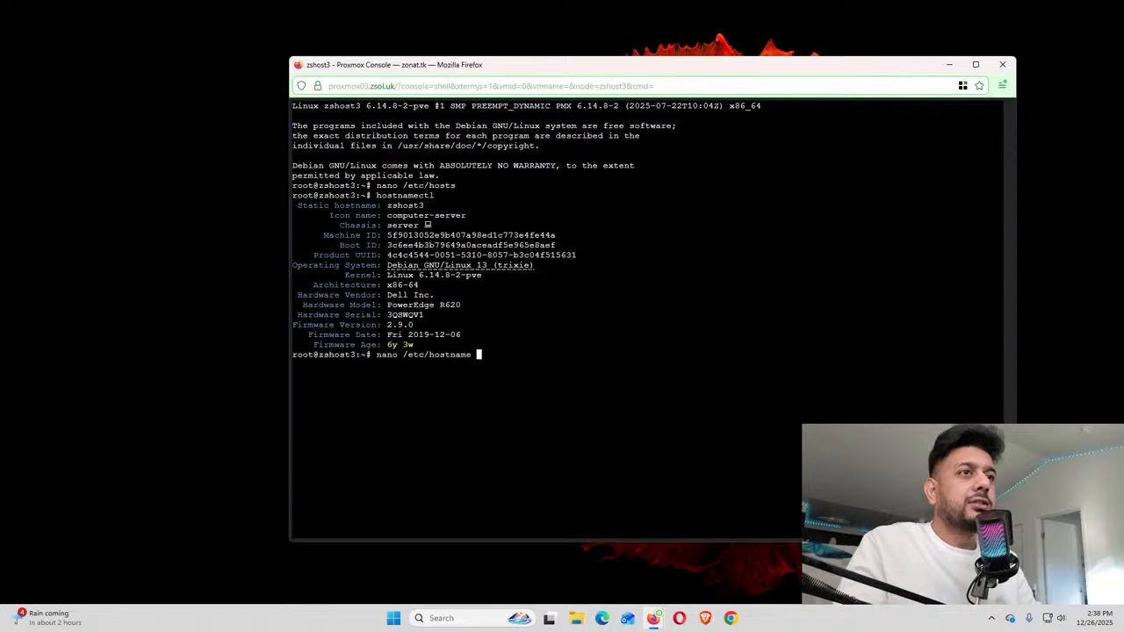
{"action": "key", "text": "Return"}
{"action": "key", "text": "Down"}
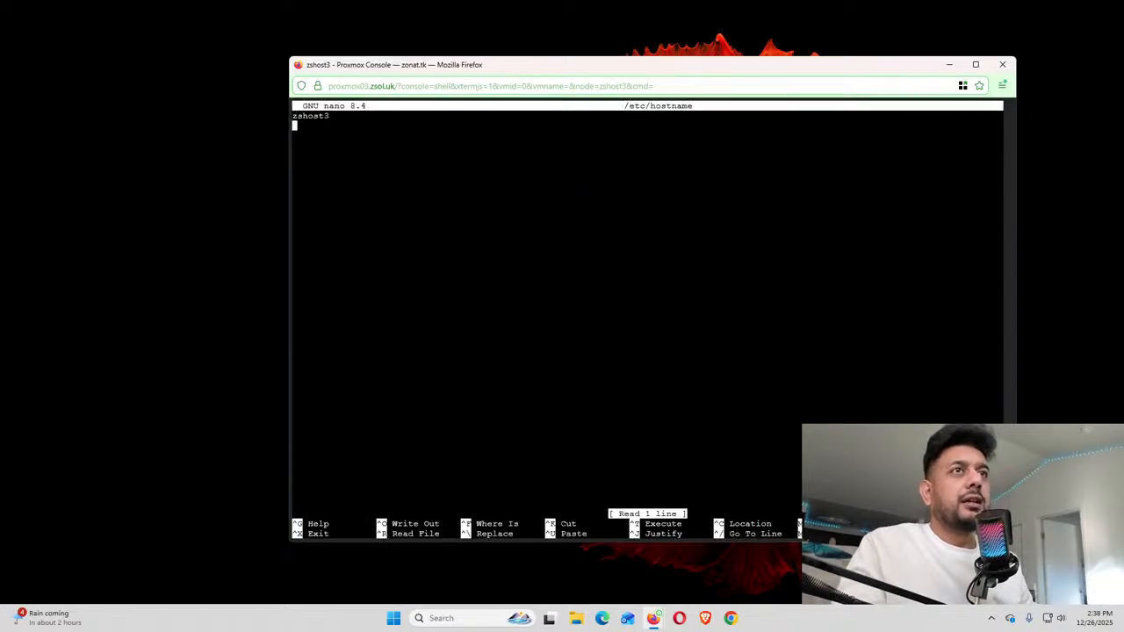
{"action": "key", "text": "ctrl+x"}
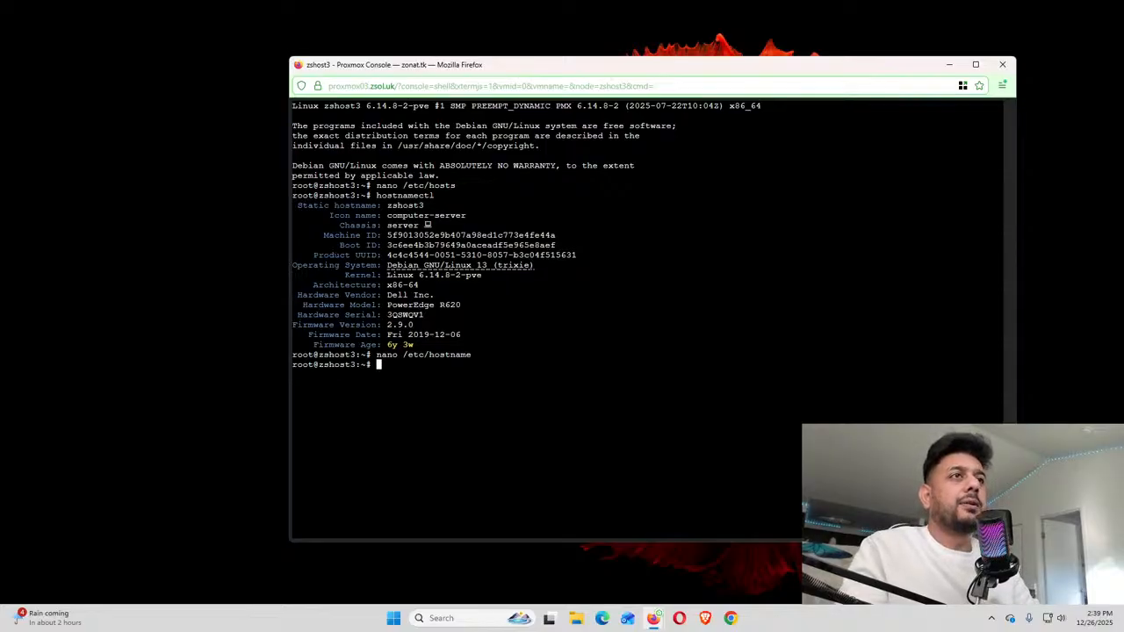
{"action": "key", "text": "ctrl+l"}
{"action": "type", "text": "apt "}
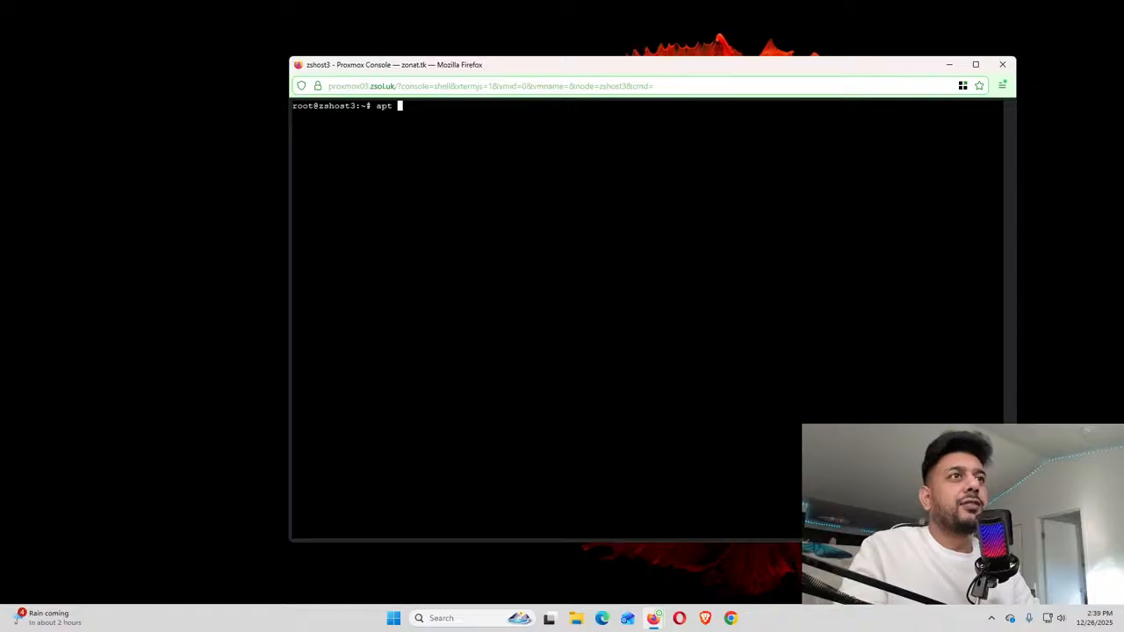
{"action": "type", "text": "update"}
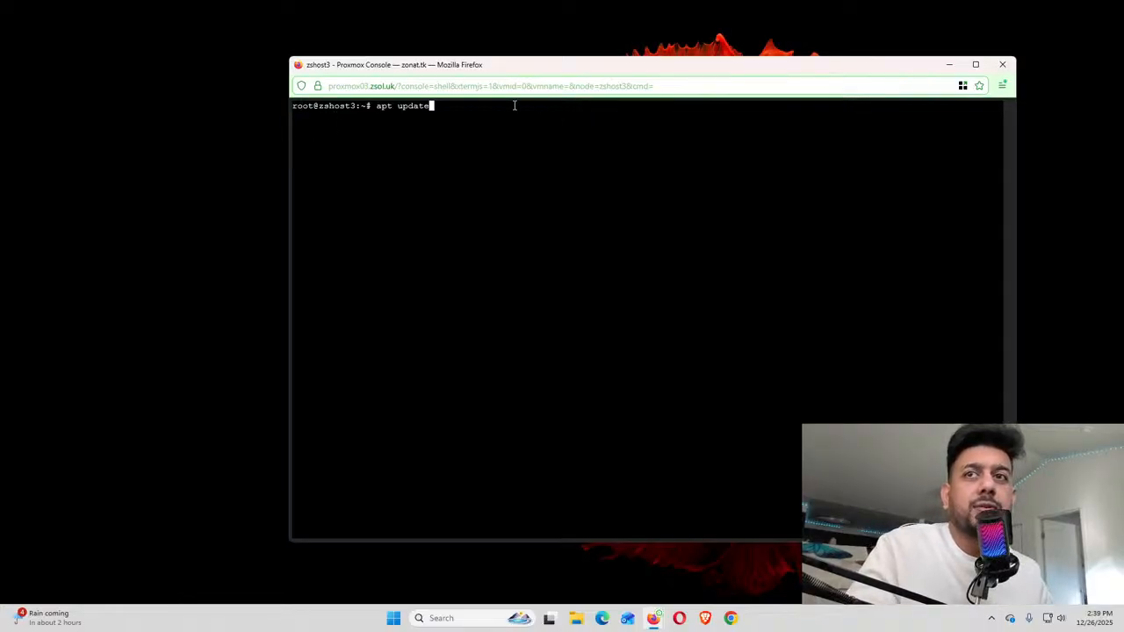
Run apt update and inspect the 401 Unauthorized fetch errors from the enterprise repositories
{"action": "key", "text": "Return"}
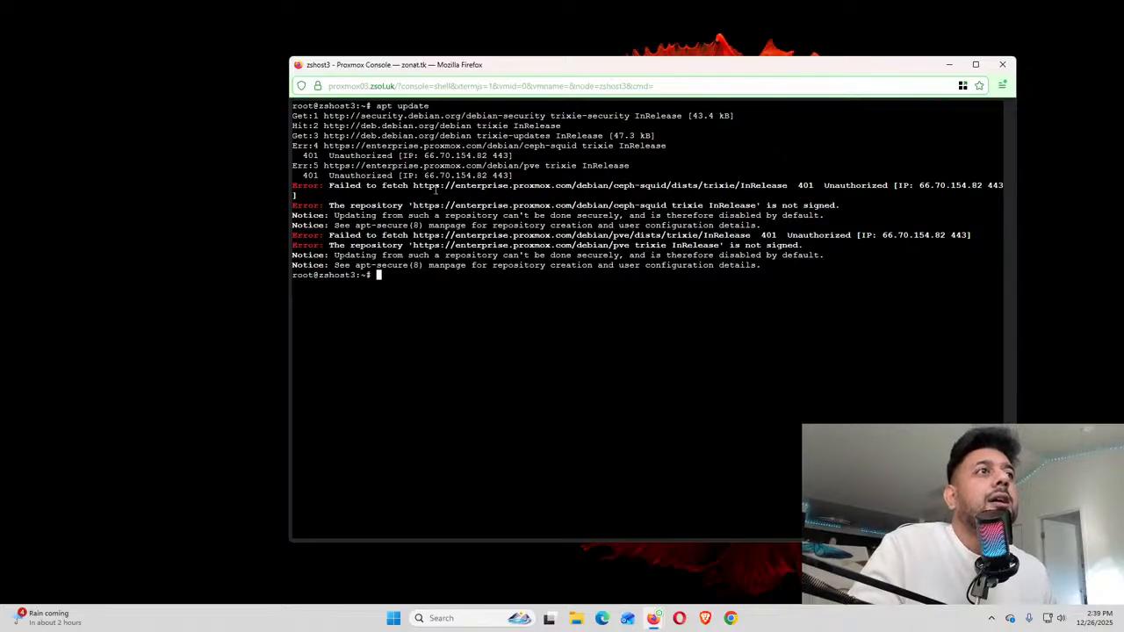
{"action": "left_click_drag", "start_coordinate": [336, 185], "coordinate": [539, 186]}
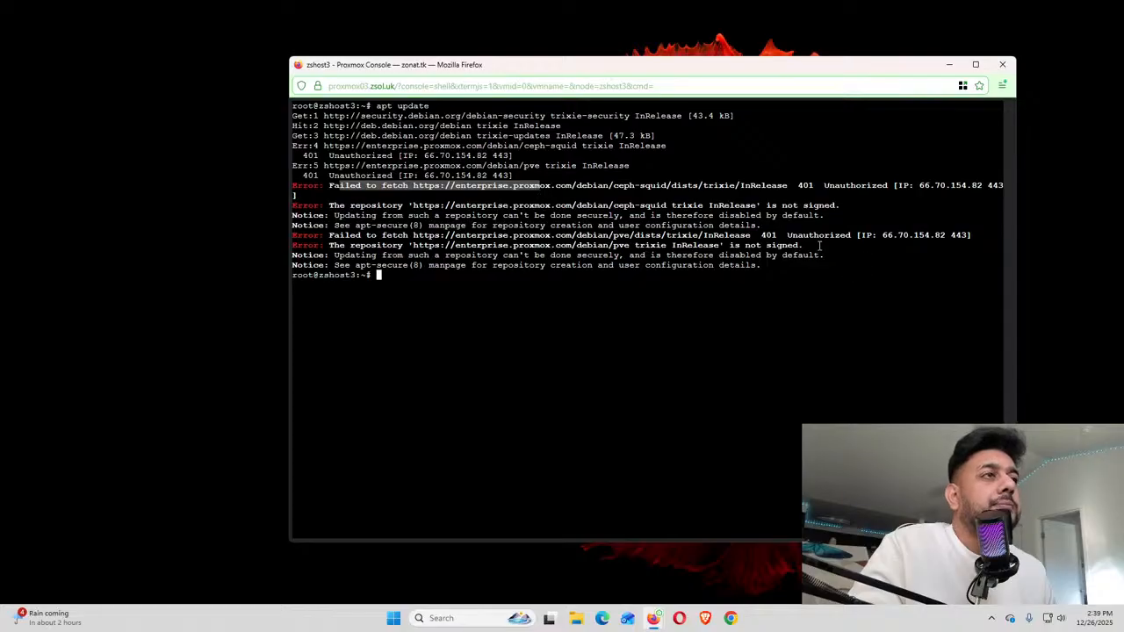
{"action": "left_click", "coordinate": [581, 195]}
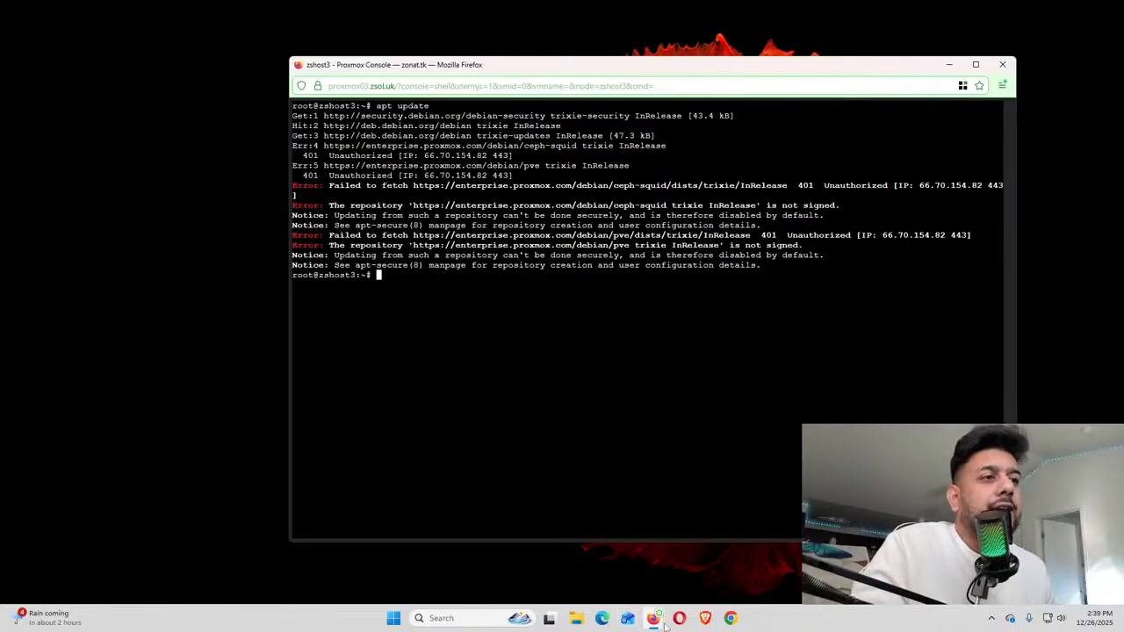
{"action": "mouse_move", "coordinate": [656, 611]}
{"action": "left_click", "coordinate": [637, 570]}
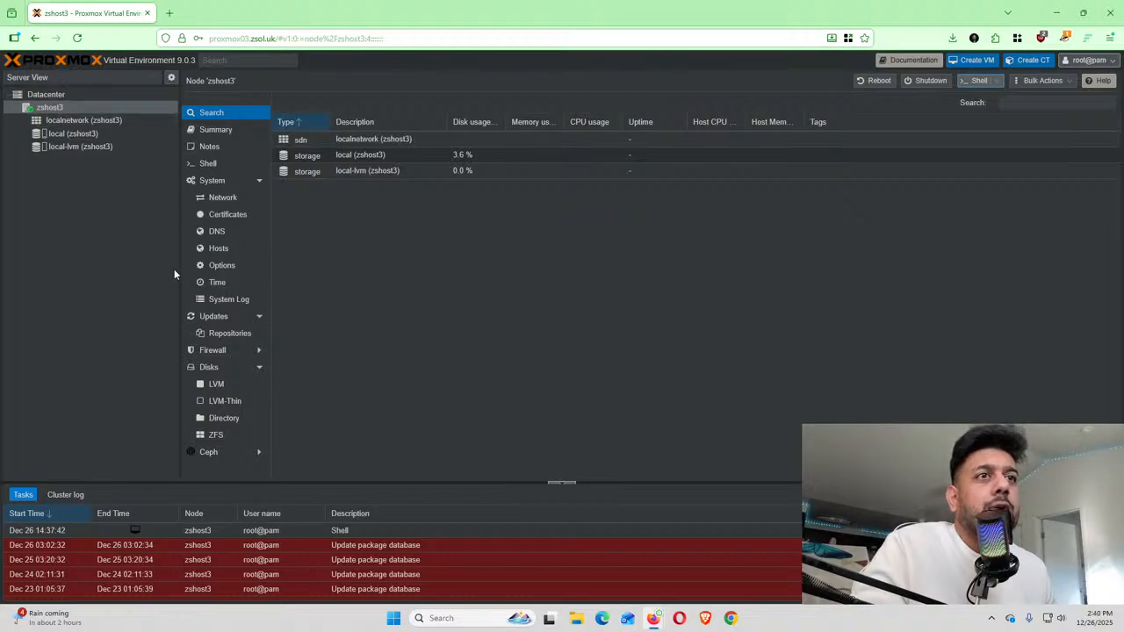
{"action": "scroll", "coordinate": [248, 303], "scroll_direction": "down", "scroll_amount": 1}
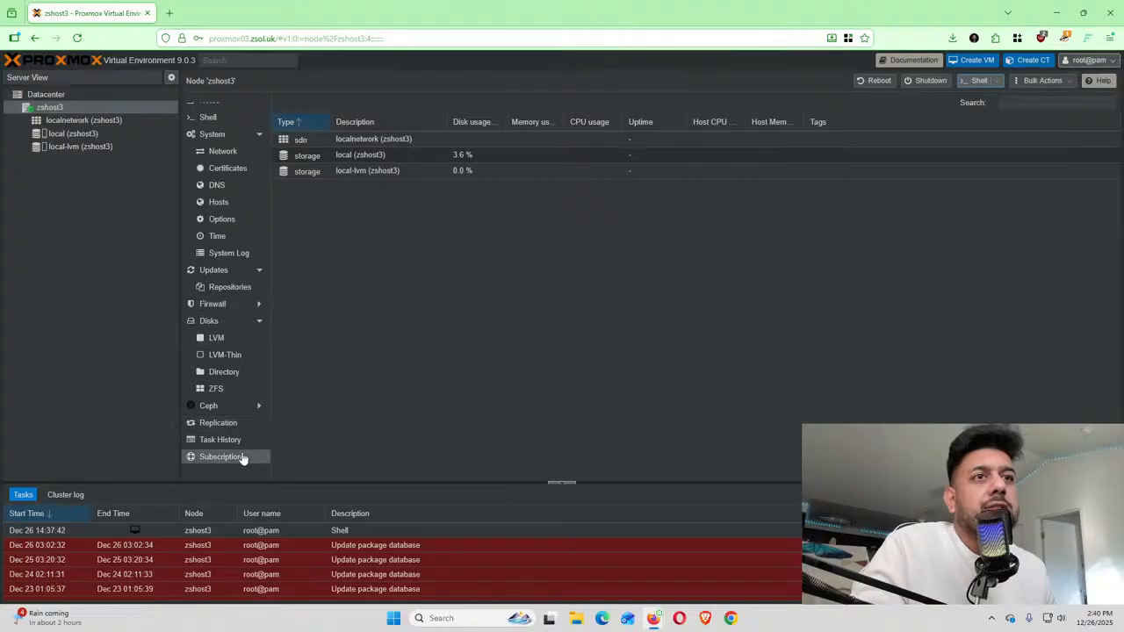
{"action": "left_click", "coordinate": [227, 288]}
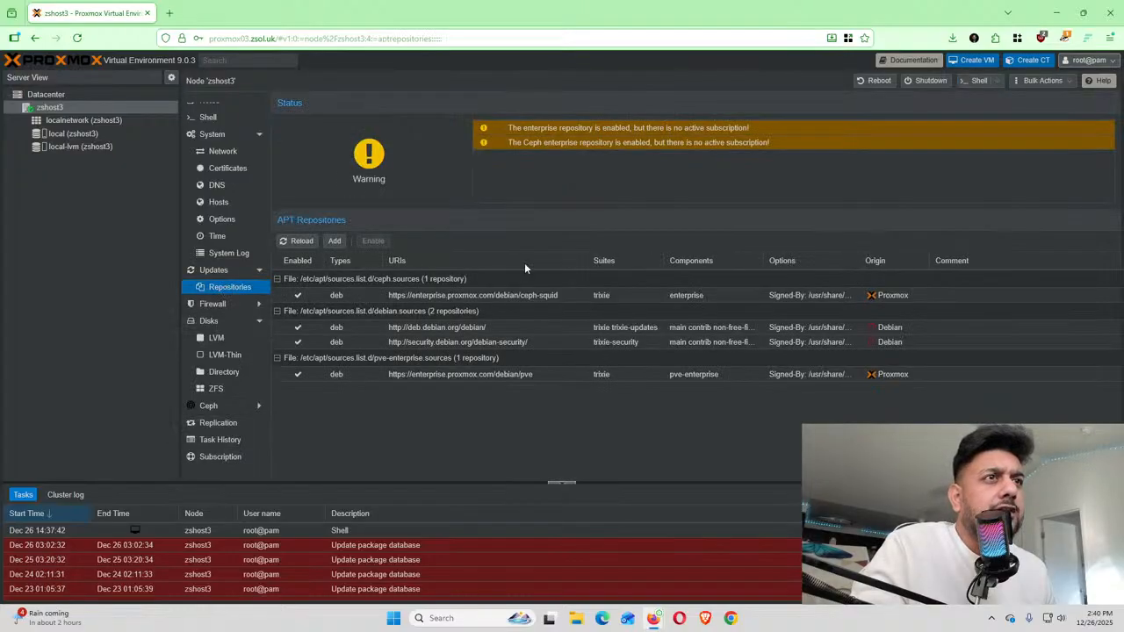
{"action": "left_click", "coordinate": [224, 458]}
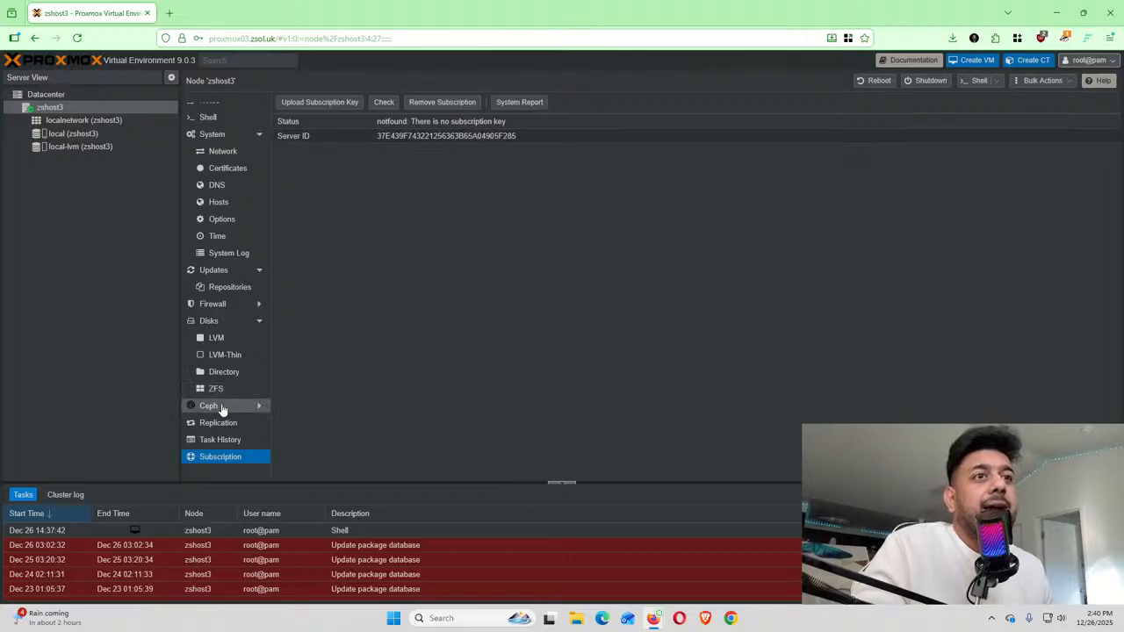
{"action": "left_click", "coordinate": [227, 287]}
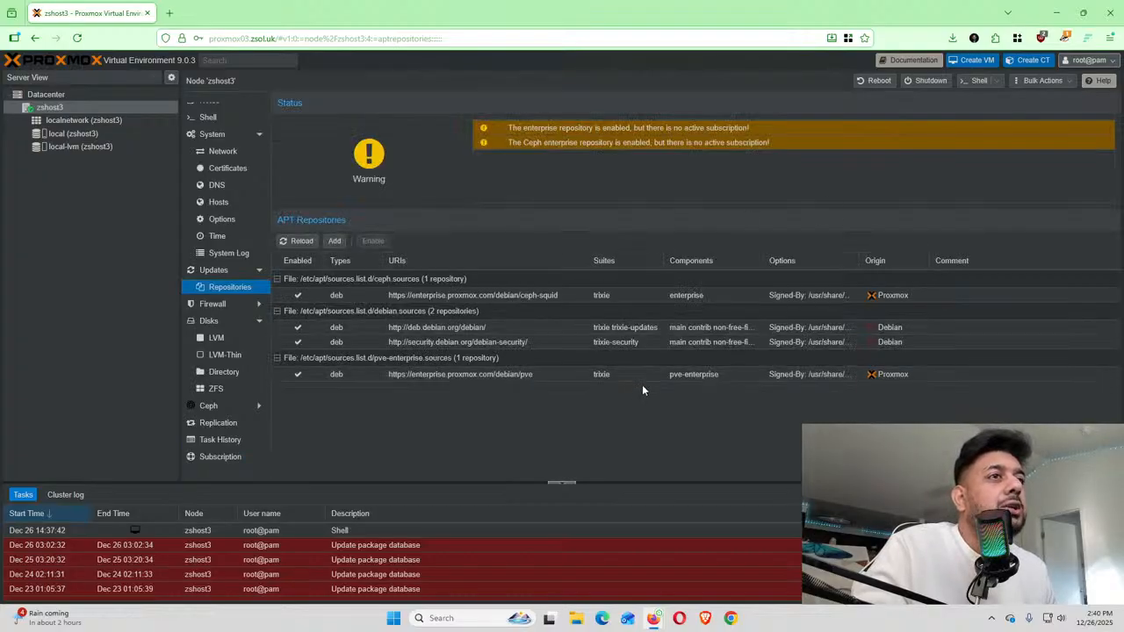
Disable the pve-enterprise and ceph-squid enterprise repositories, then start adding a new repository
{"action": "left_click", "coordinate": [364, 375]}
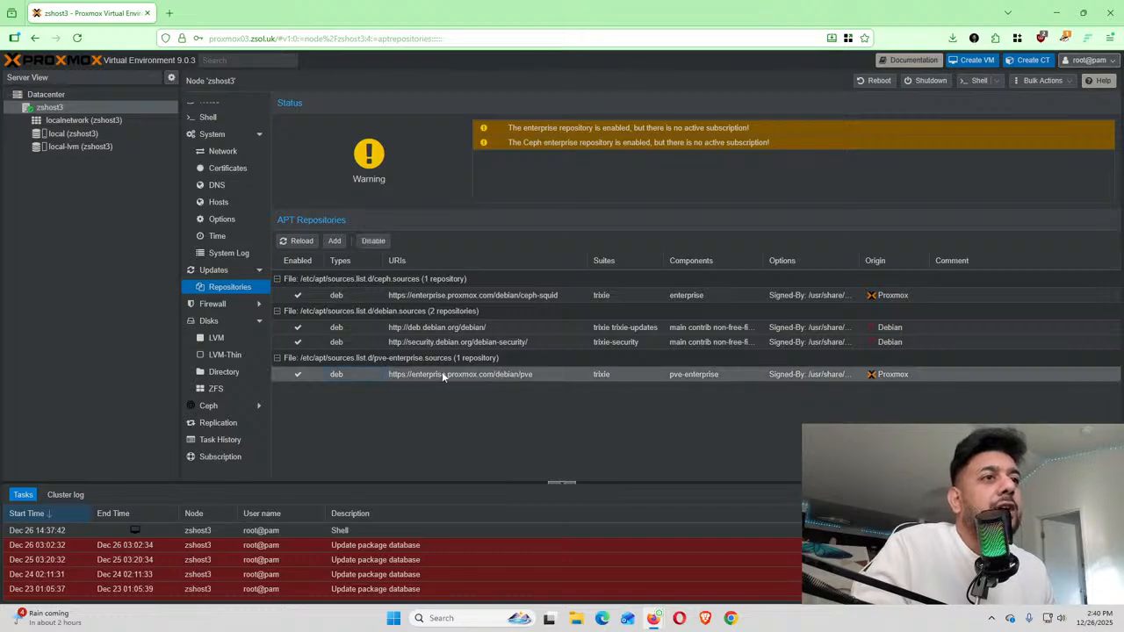
{"action": "left_click", "coordinate": [373, 243]}
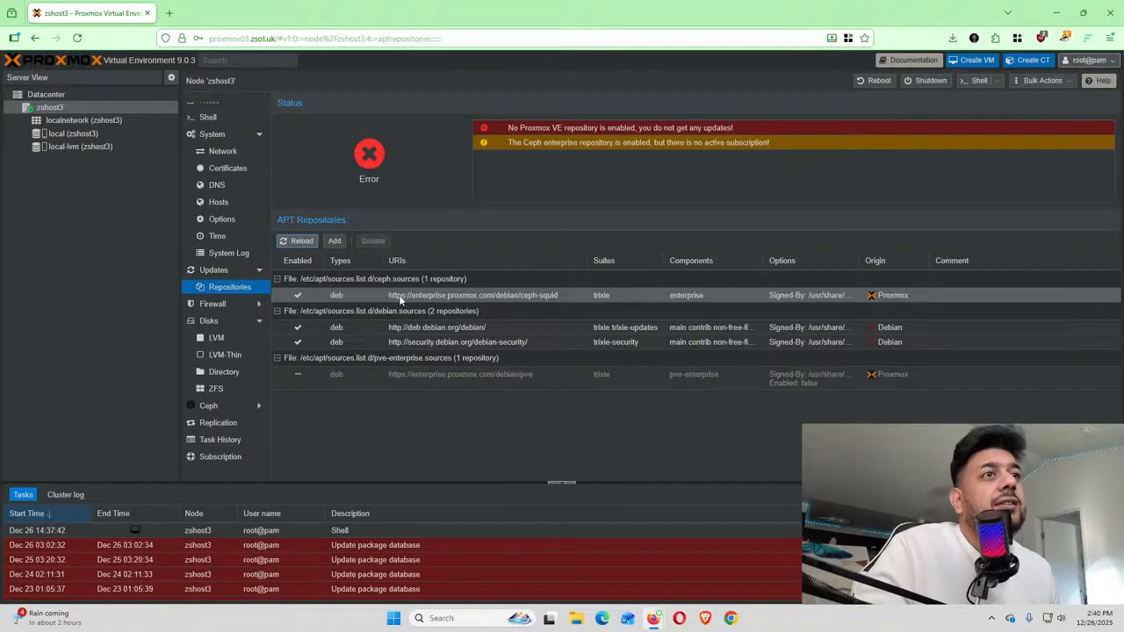
{"action": "left_click", "coordinate": [366, 293]}
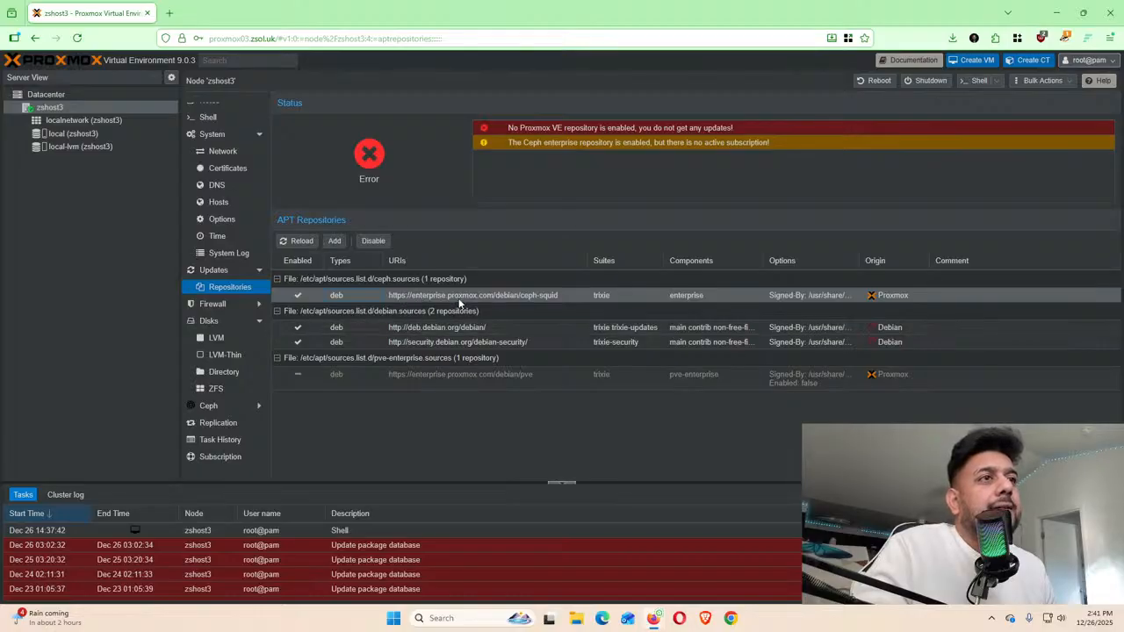
{"action": "left_click", "coordinate": [372, 243]}
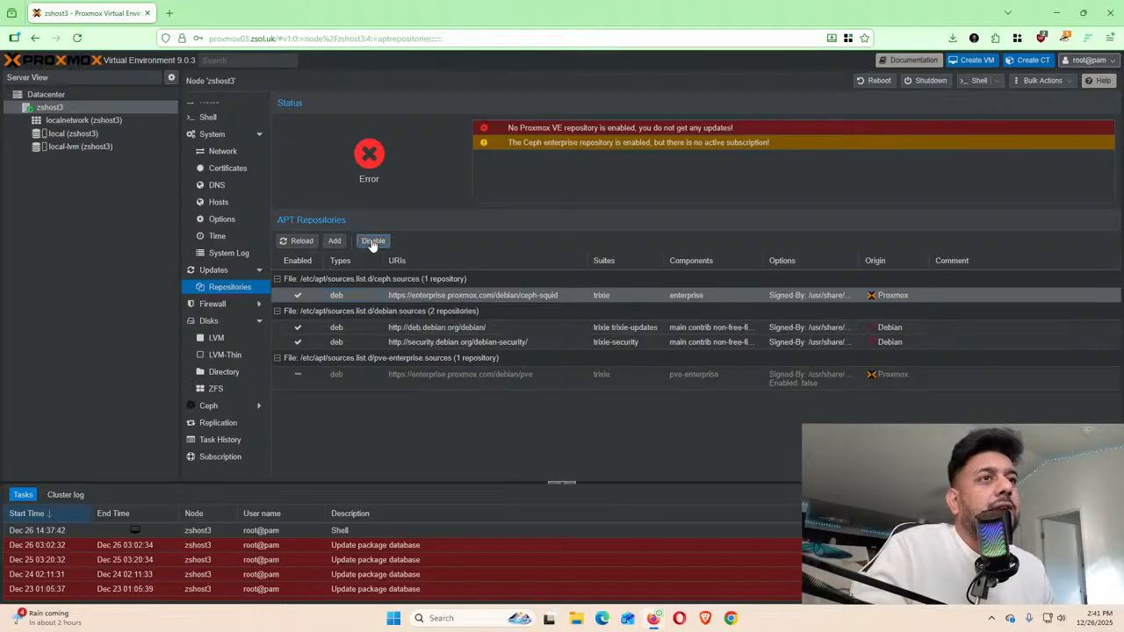
{"action": "left_click", "coordinate": [335, 241]}
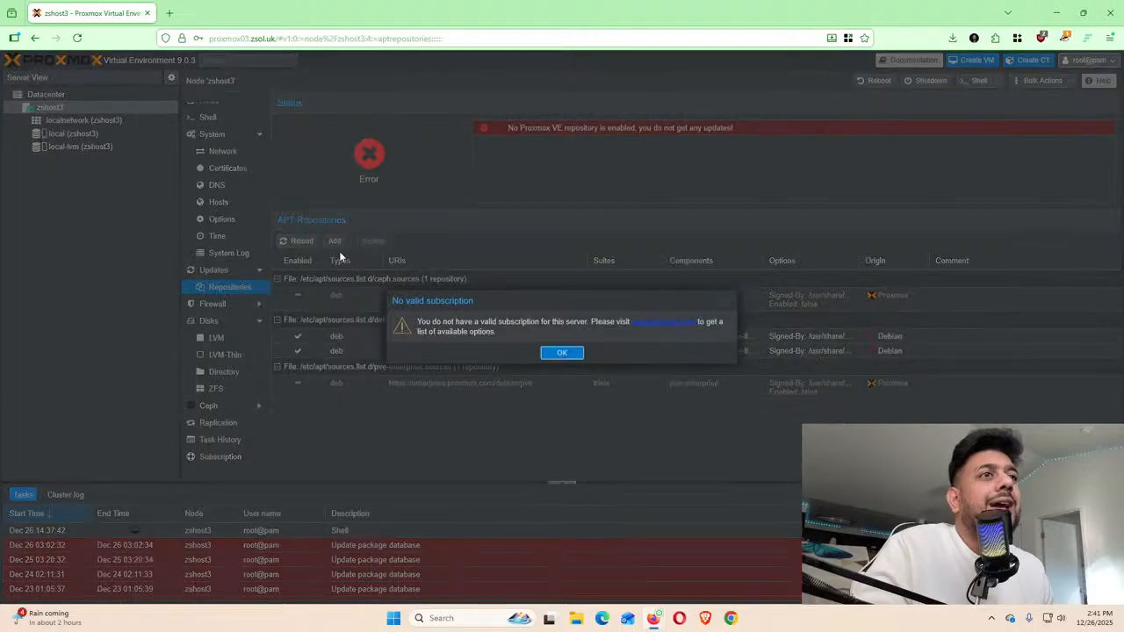
Dismiss the subscription notice and add the No-Subscription repository to zshost3
{"action": "left_click", "coordinate": [566, 354]}
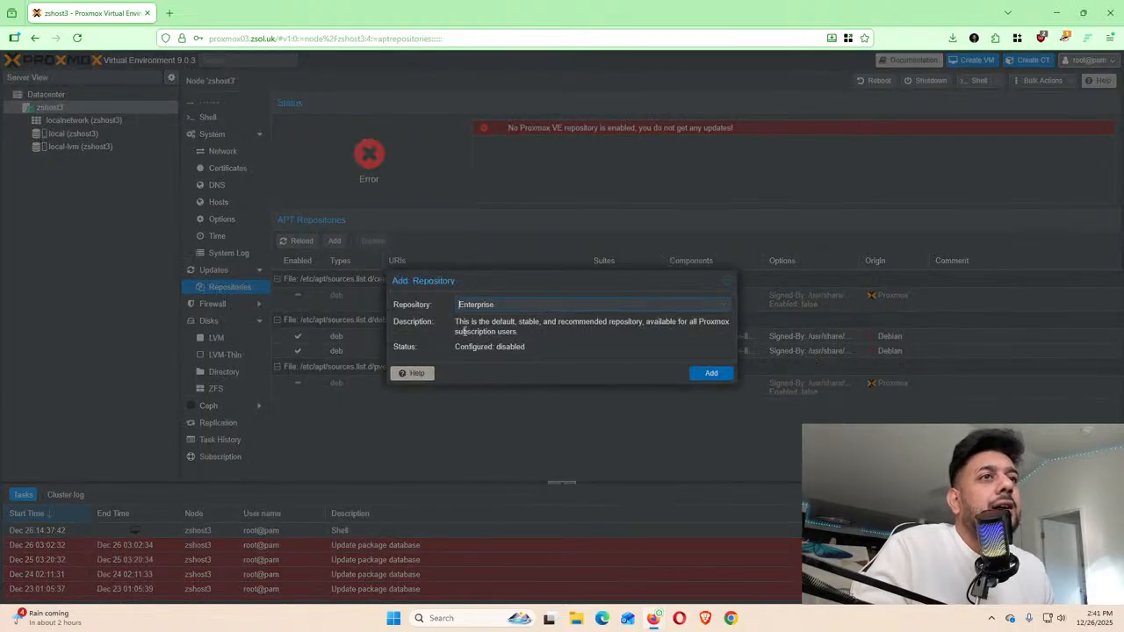
{"action": "left_click", "coordinate": [627, 304]}
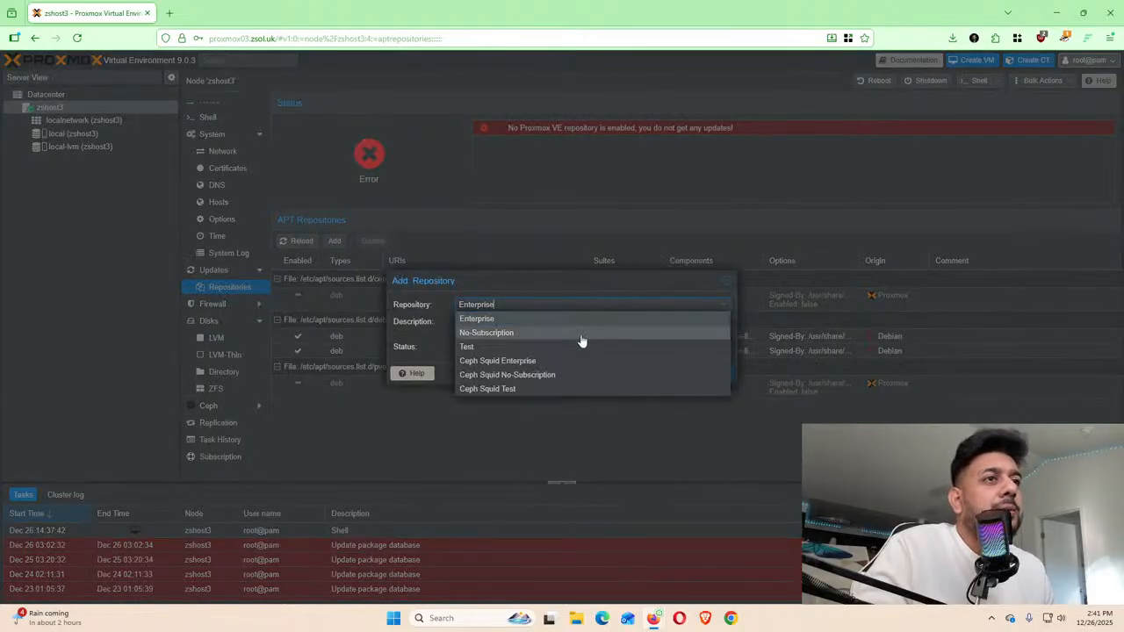
{"action": "left_click", "coordinate": [581, 334]}
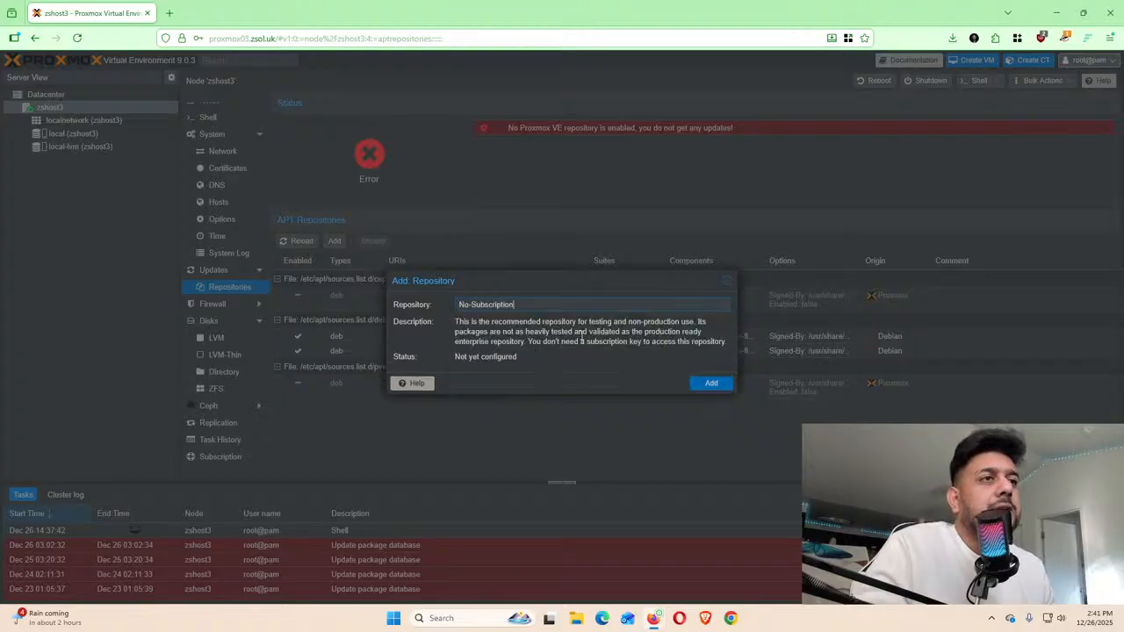
{"action": "left_click", "coordinate": [712, 385]}
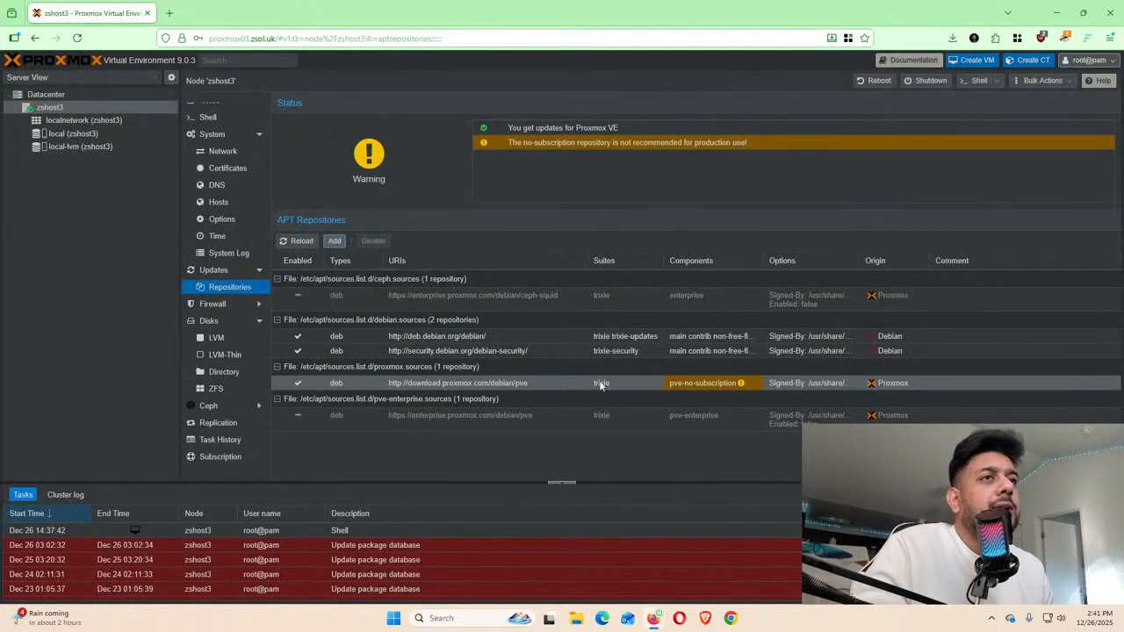
In the zshost3 console window, rerun the recalled apt update command twice
{"action": "mouse_move", "coordinate": [654, 619]}
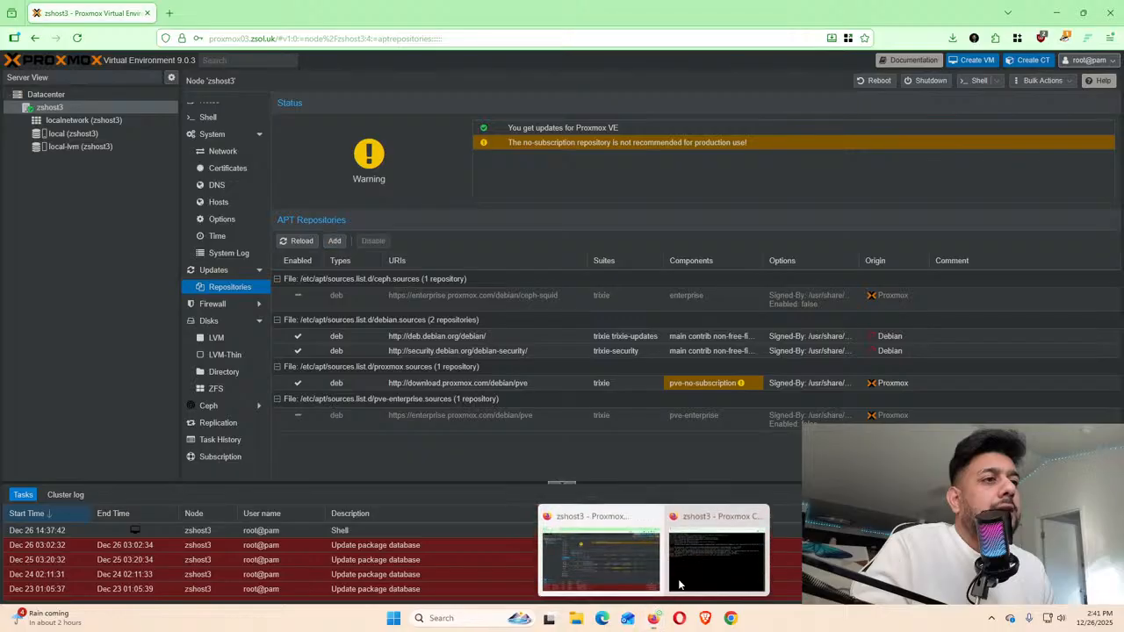
{"action": "left_click", "coordinate": [713, 562]}
{"action": "left_click", "coordinate": [1056, 12]}
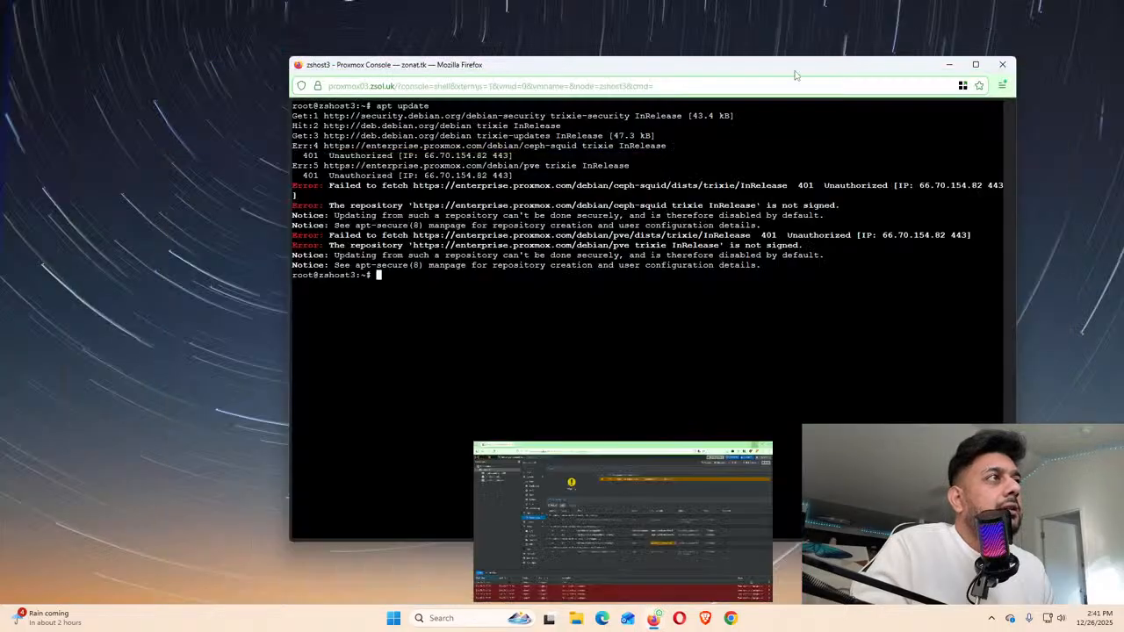
{"action": "key", "text": "Up"}
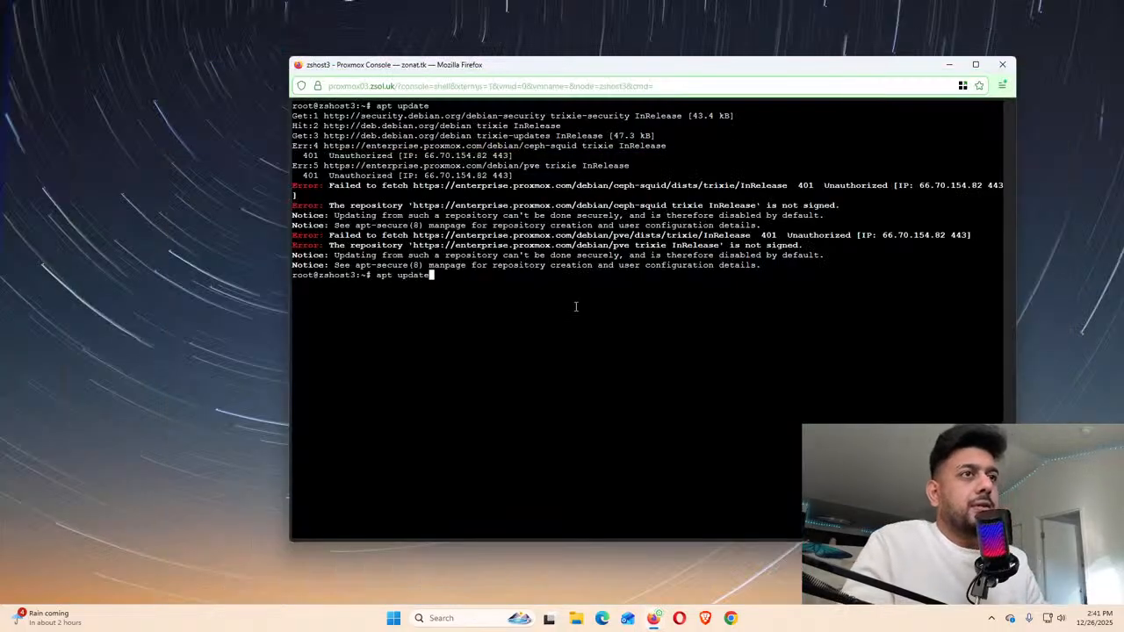
{"action": "key", "text": "Return"}
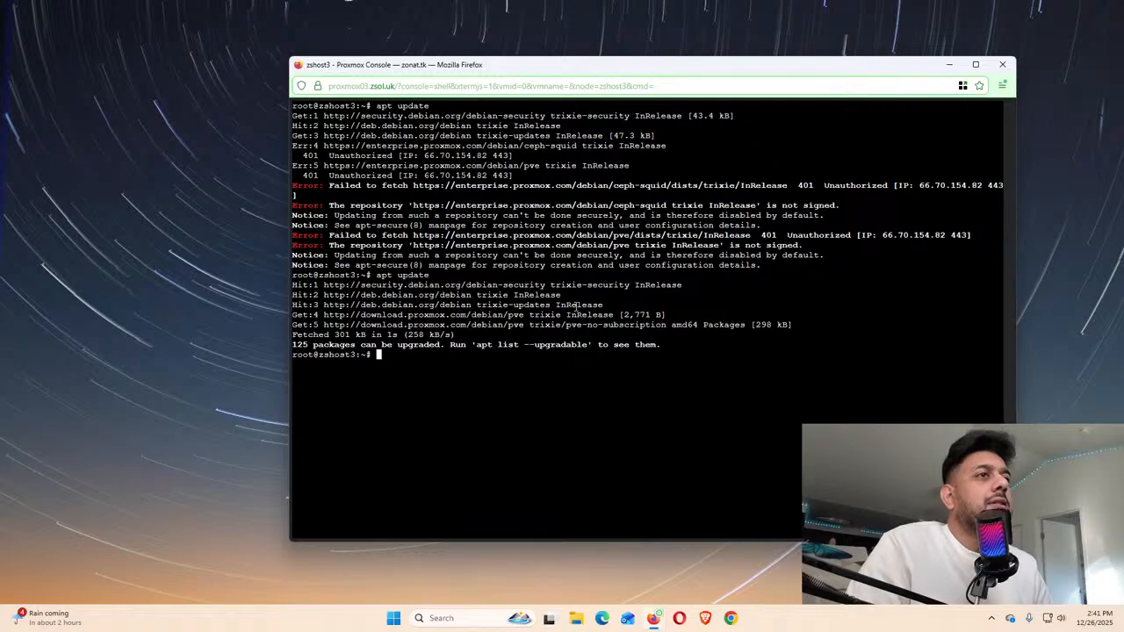
{"action": "key", "text": "Up"}
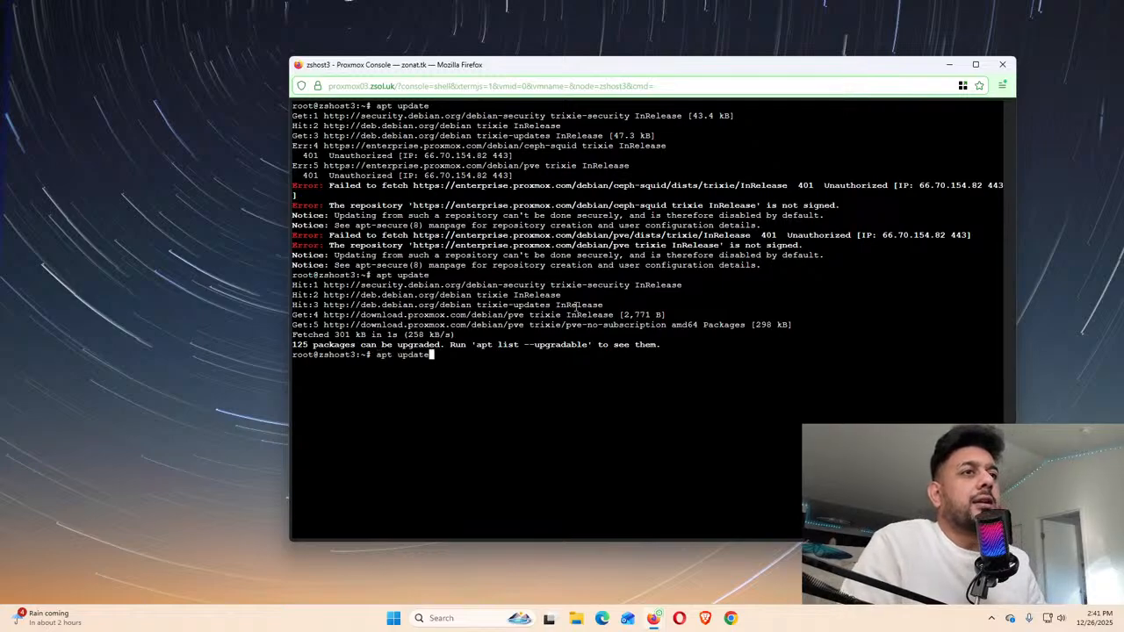
{"action": "key", "text": "Return"}
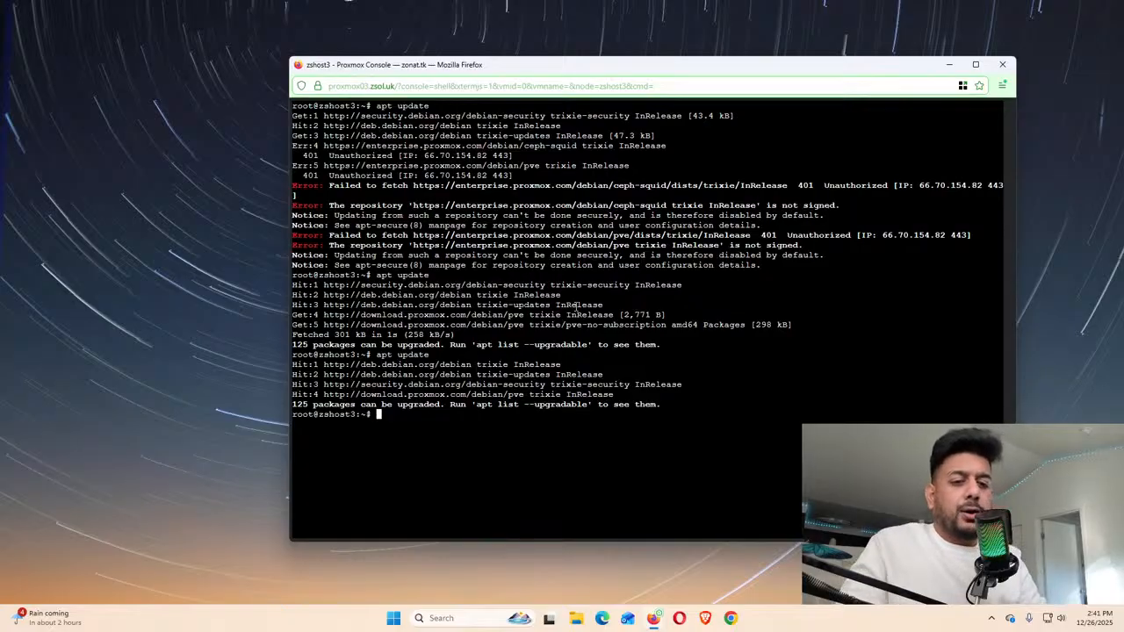
Clear the terminal, run apt update again (125 upgradable), and enter 'apt upgrade' at the prompt
{"action": "key", "text": "ctrl+l"}
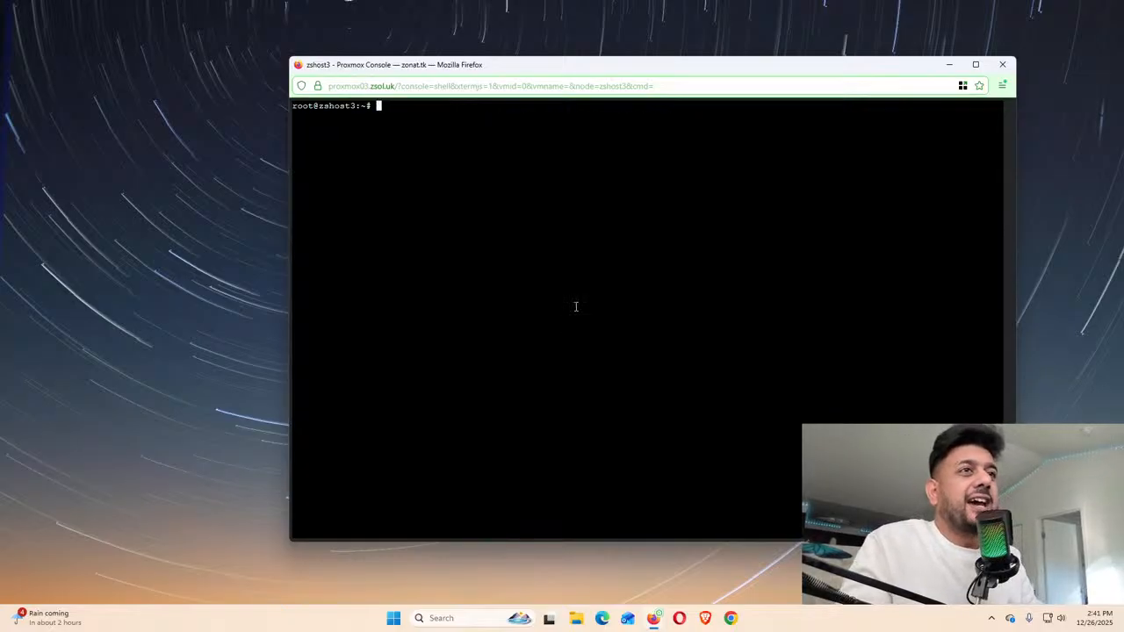
{"action": "type", "text": "apt"}
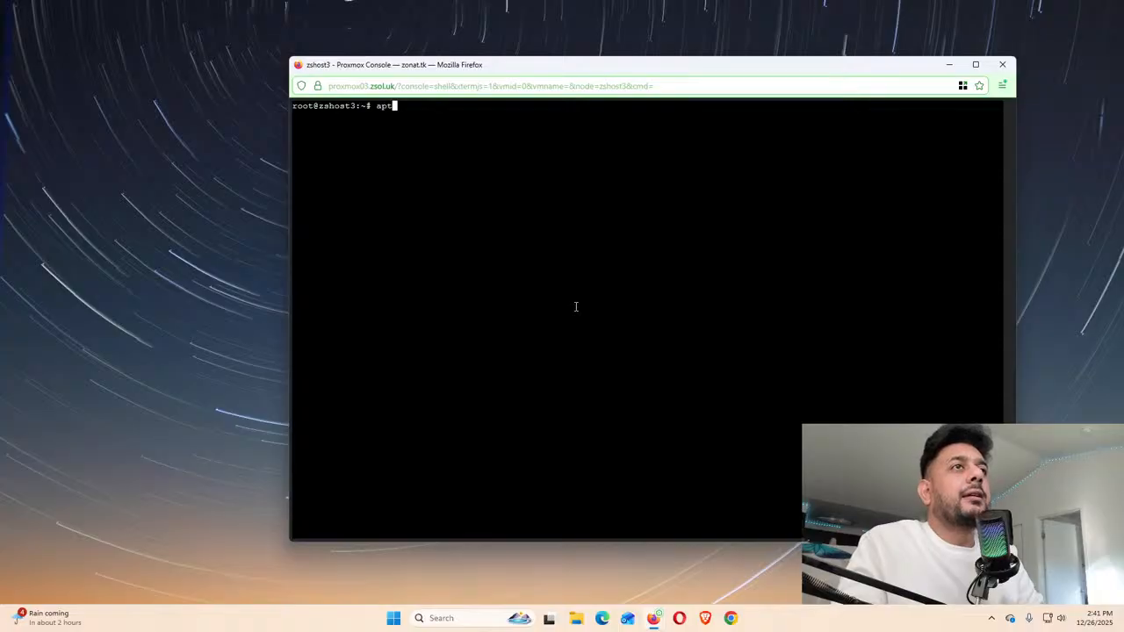
{"action": "key", "text": "BackSpace"}
{"action": "key", "text": "BackSpace"}
{"action": "key", "text": "BackSpace"}
{"action": "type", "text": "apt up"}
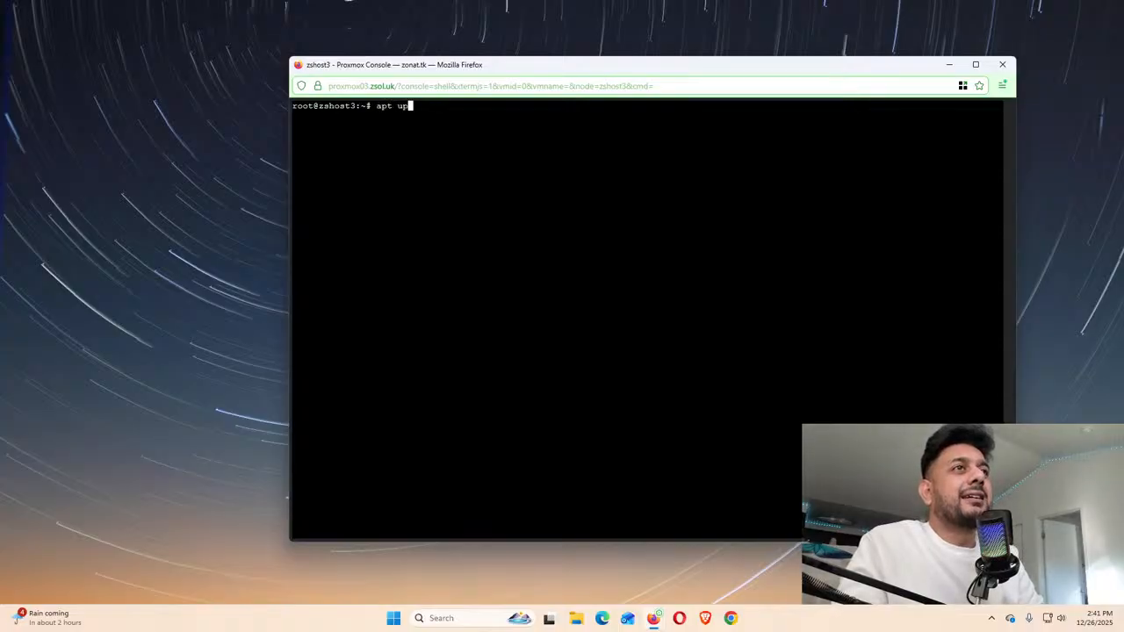
{"action": "type", "text": "date"}
{"action": "key", "text": "Return"}
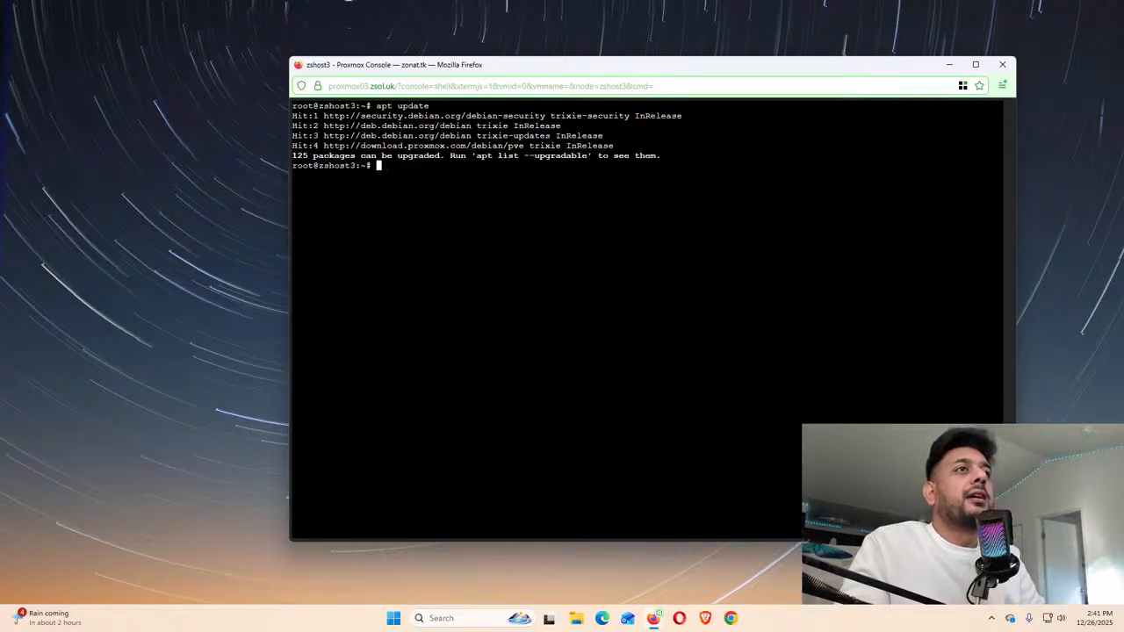
{"action": "type", "text": "apt upgrade"}
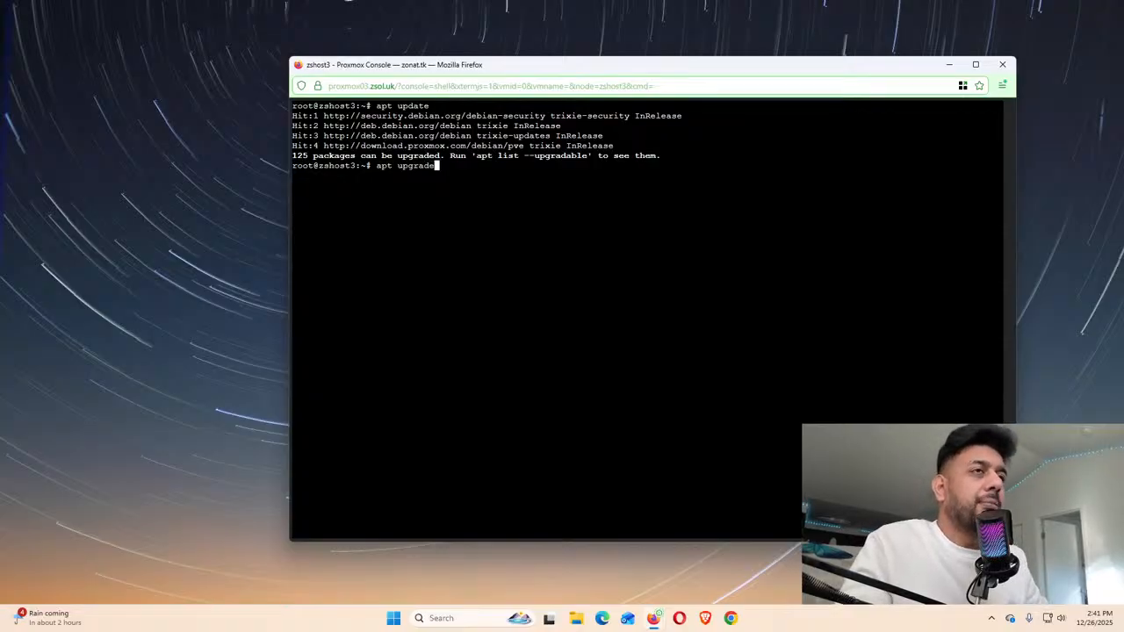
Run apt upgrade, review its download size and 92.1 GB free space, then answer n to abort
{"action": "key", "text": "Return"}
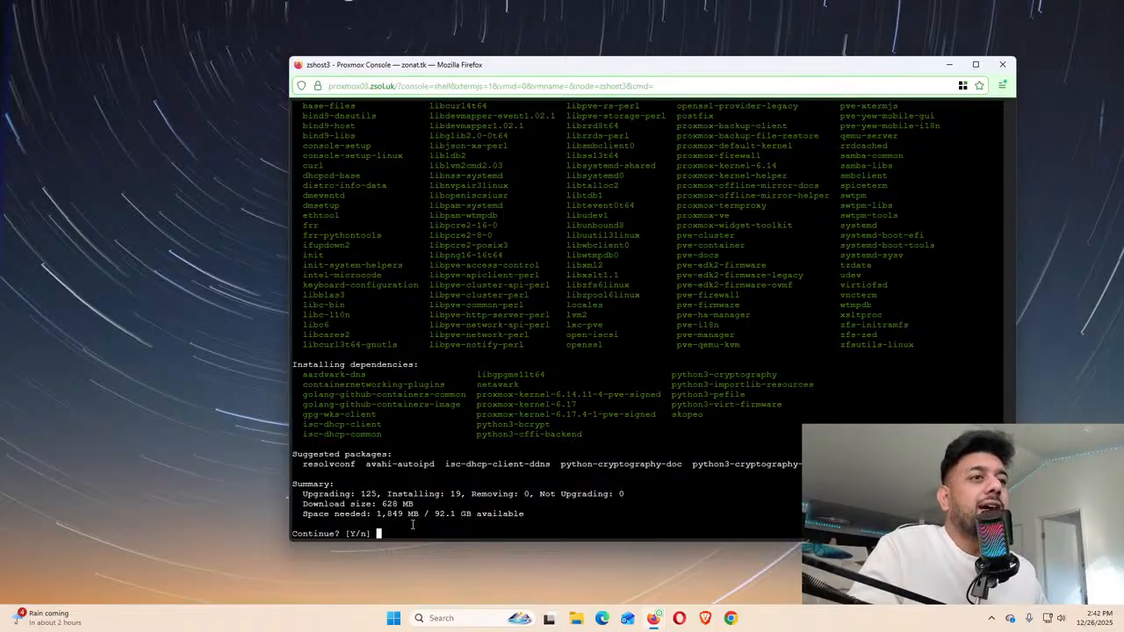
{"action": "mouse_move", "coordinate": [302, 504]}
{"action": "left_mouse_down"}
{"action": "mouse_move", "coordinate": [417, 505]}
{"action": "mouse_move", "coordinate": [302, 504]}
{"action": "left_mouse_up"}
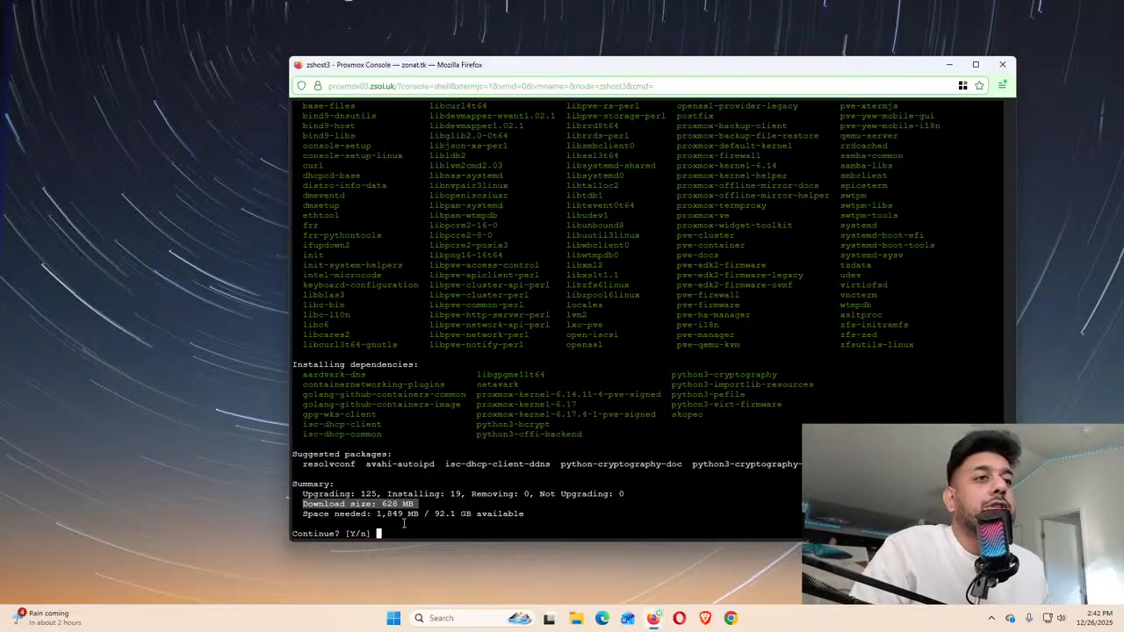
{"action": "left_click_drag", "start_coordinate": [436, 515], "coordinate": [545, 515]}
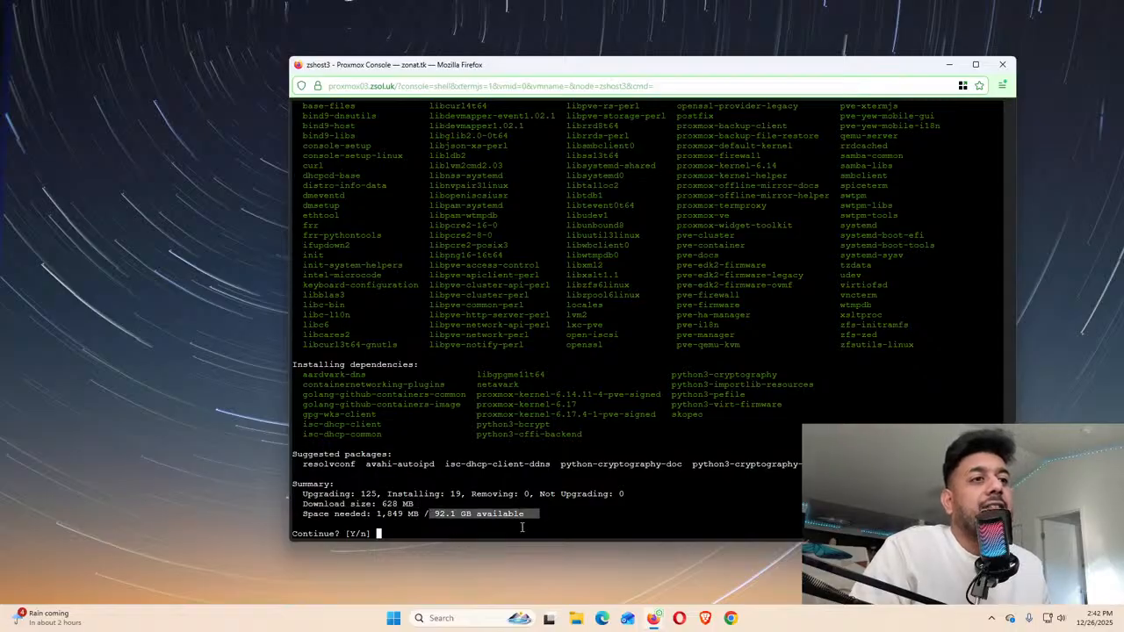
{"action": "left_click", "coordinate": [512, 535]}
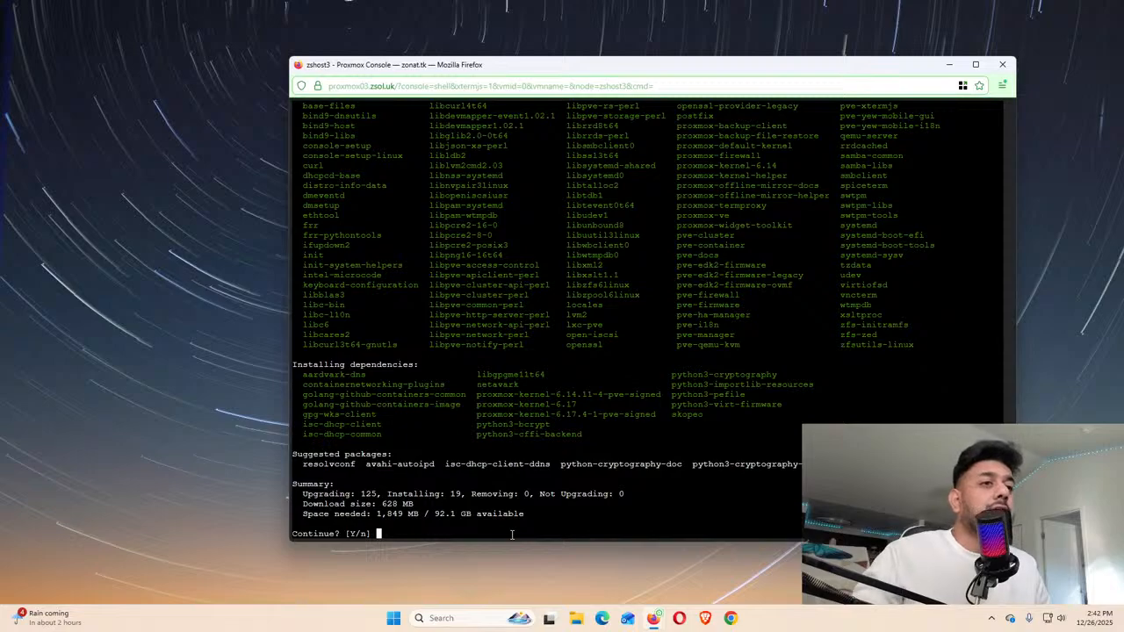
{"action": "type", "text": "n"}
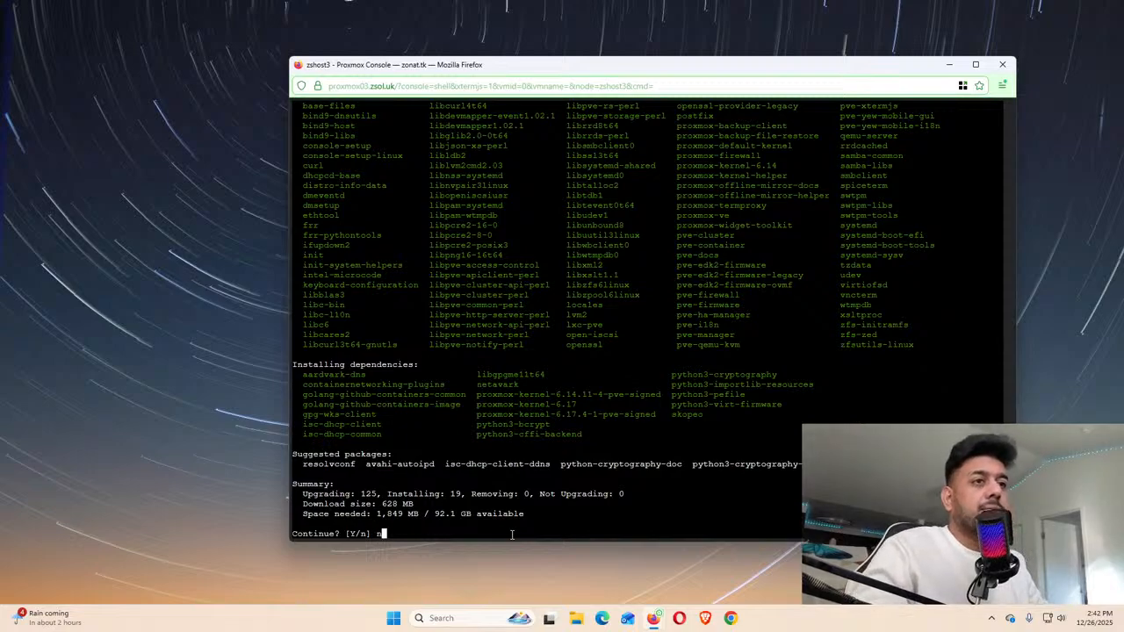
{"action": "key", "text": "Return"}
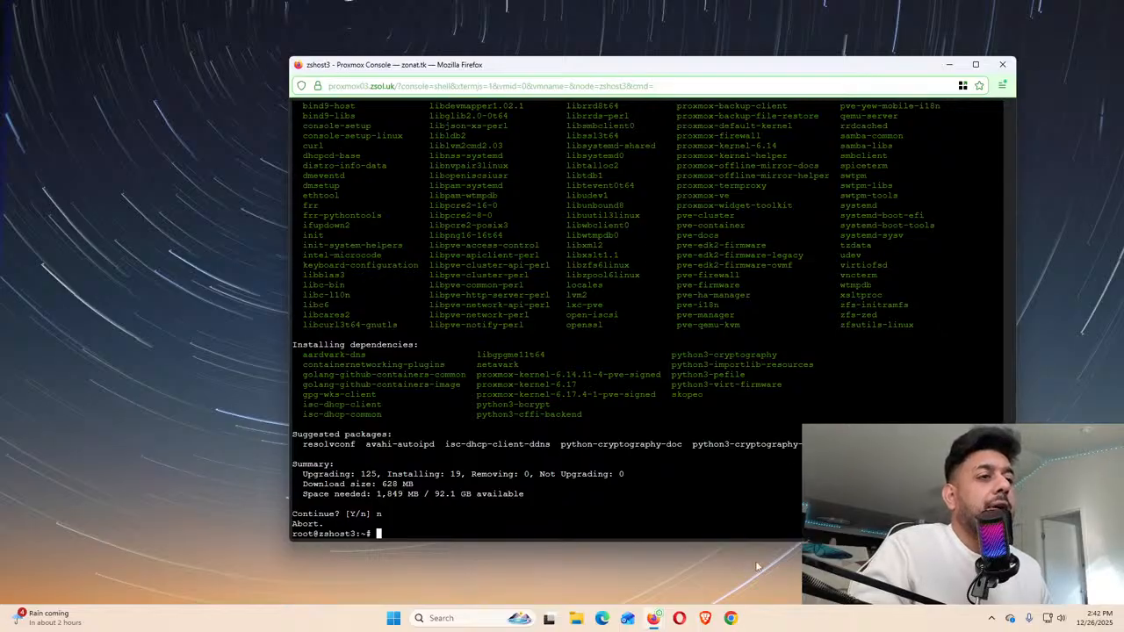
Switch back to the Proxmox web window and show zshost3's Summary page
{"action": "mouse_move", "coordinate": [657, 619]}
{"action": "left_click", "coordinate": [636, 556]}
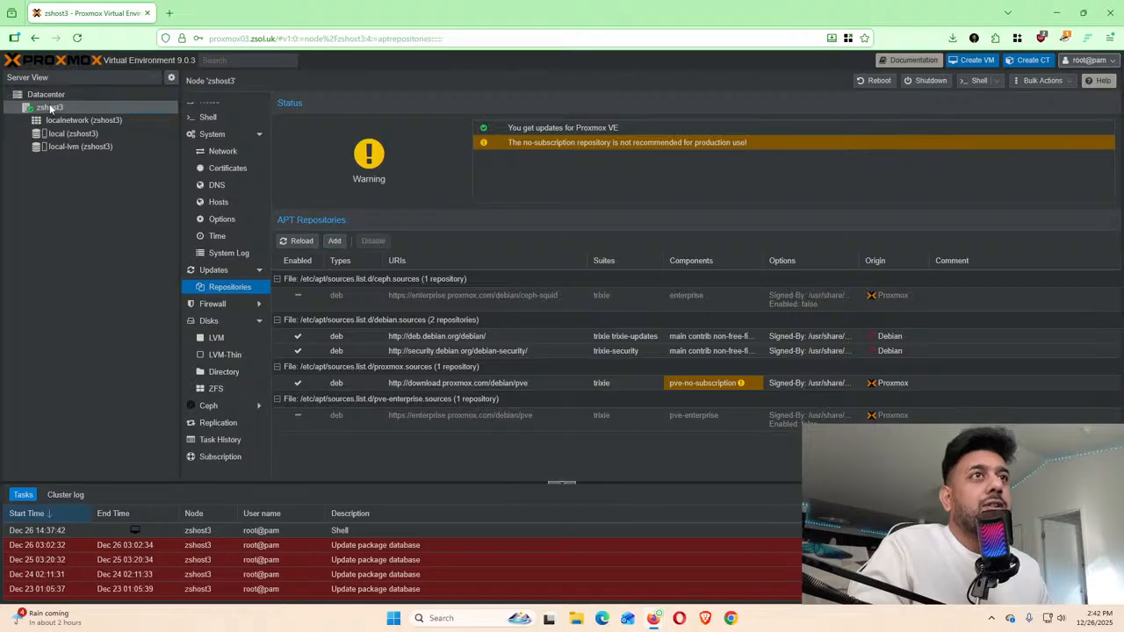
{"action": "scroll", "coordinate": [215, 231], "scroll_direction": "up", "scroll_amount": 1}
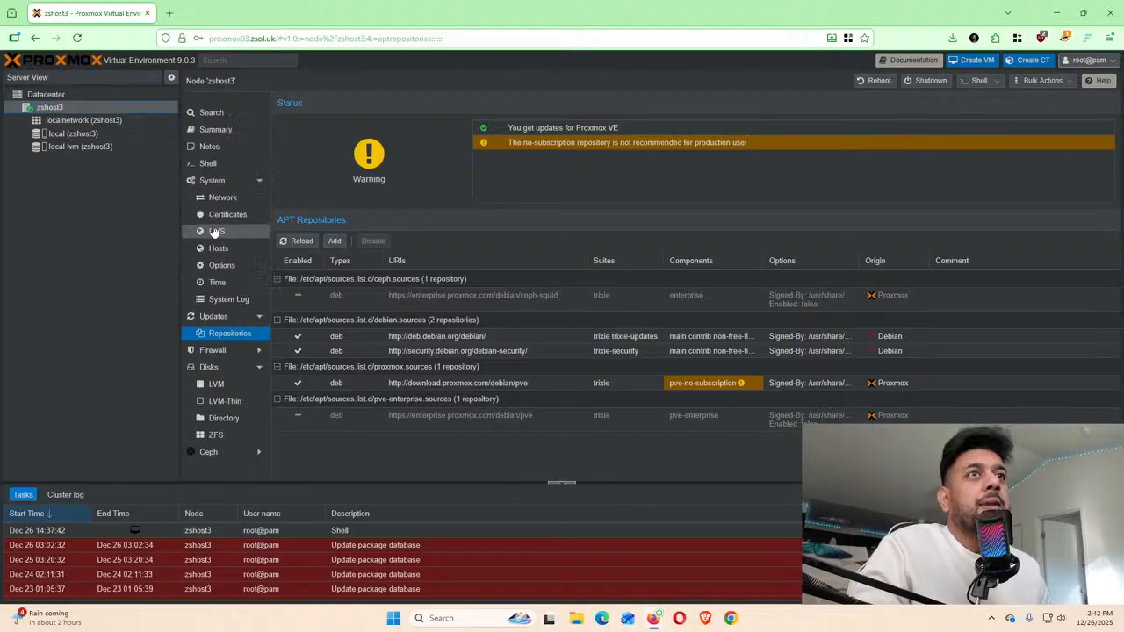
{"action": "left_click", "coordinate": [217, 131]}
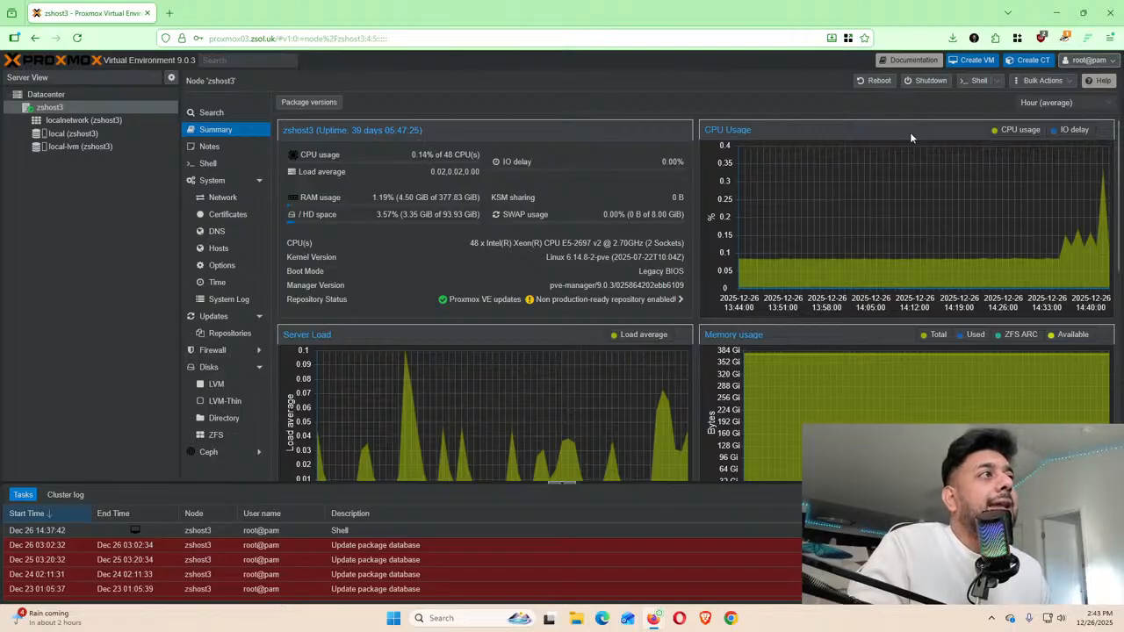
Glance at the node's console type choices and Notes page, then return to Summary
{"action": "left_click", "coordinate": [997, 81]}
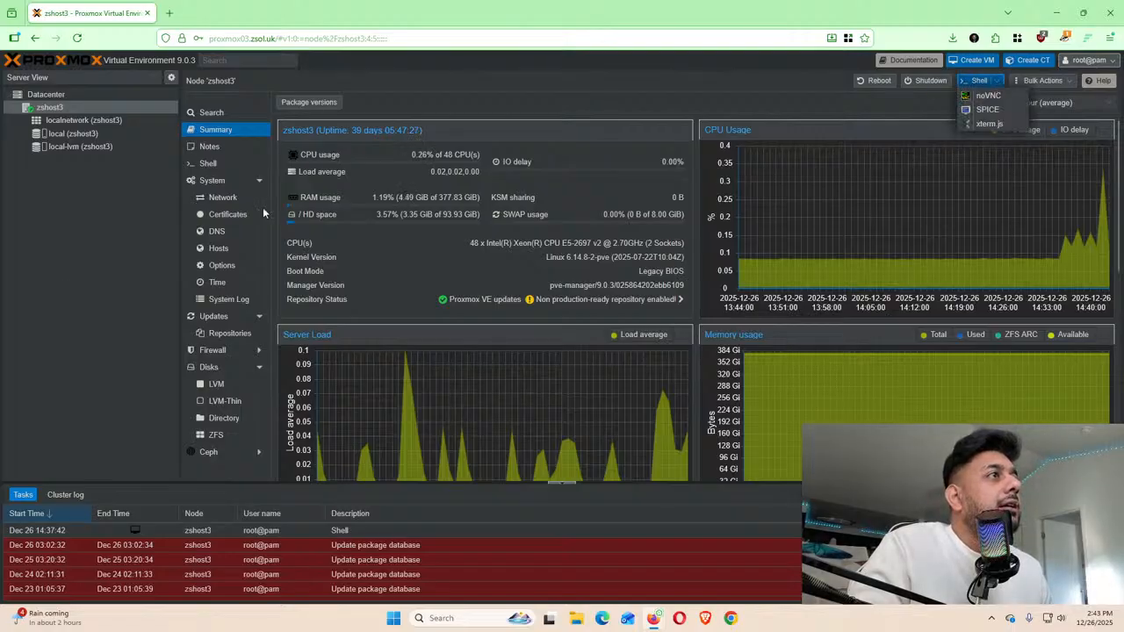
{"action": "left_click", "coordinate": [36, 241]}
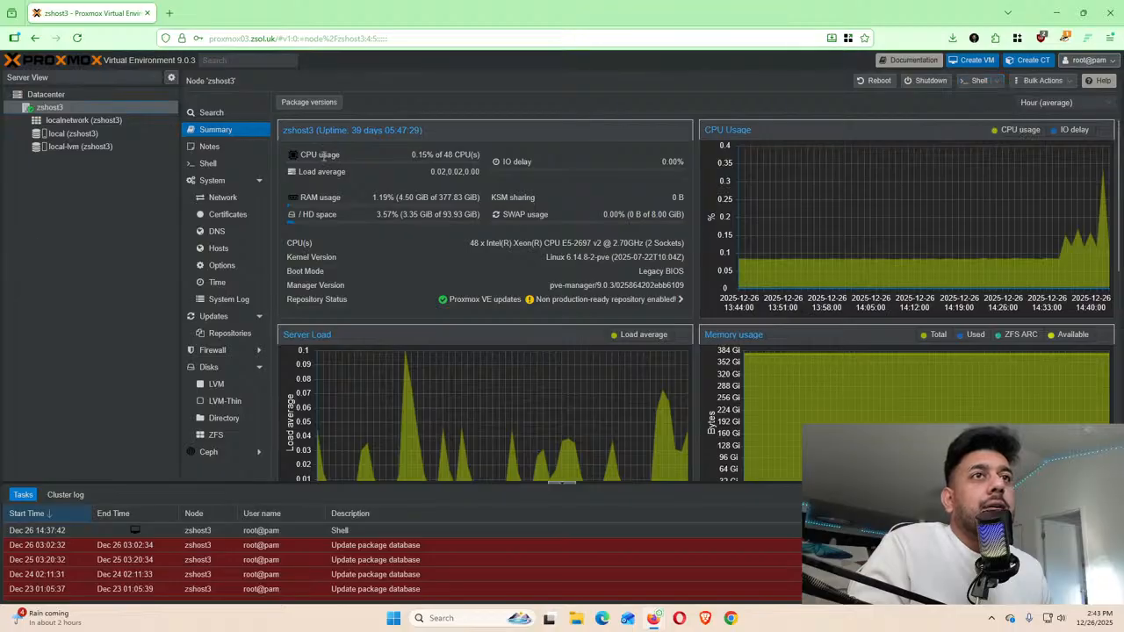
{"action": "left_click", "coordinate": [209, 147]}
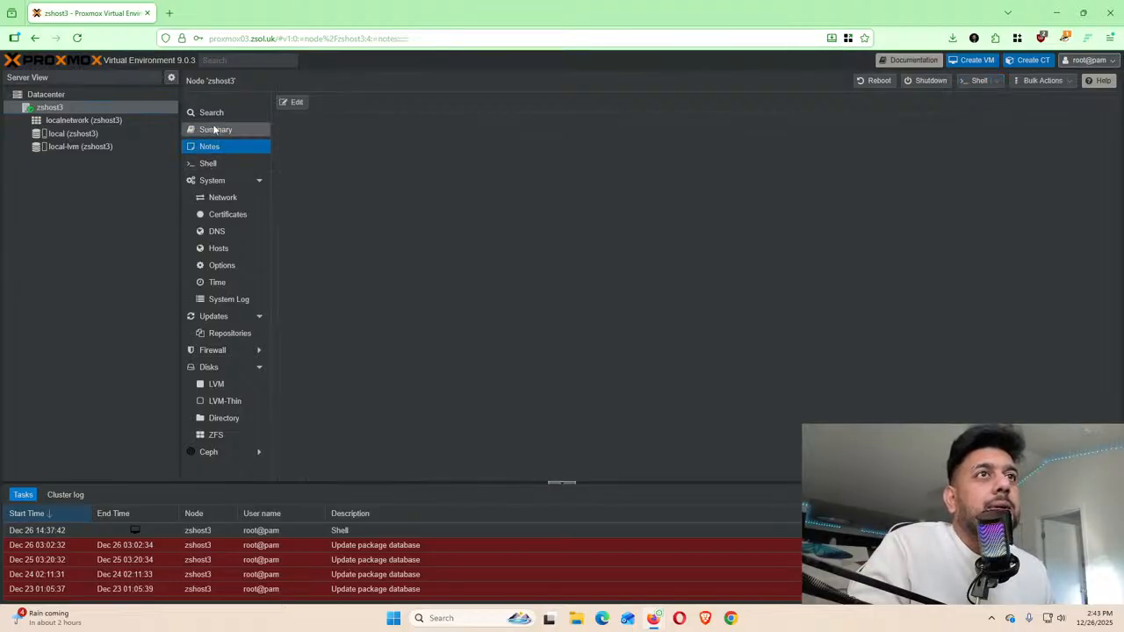
{"action": "left_click", "coordinate": [222, 133]}
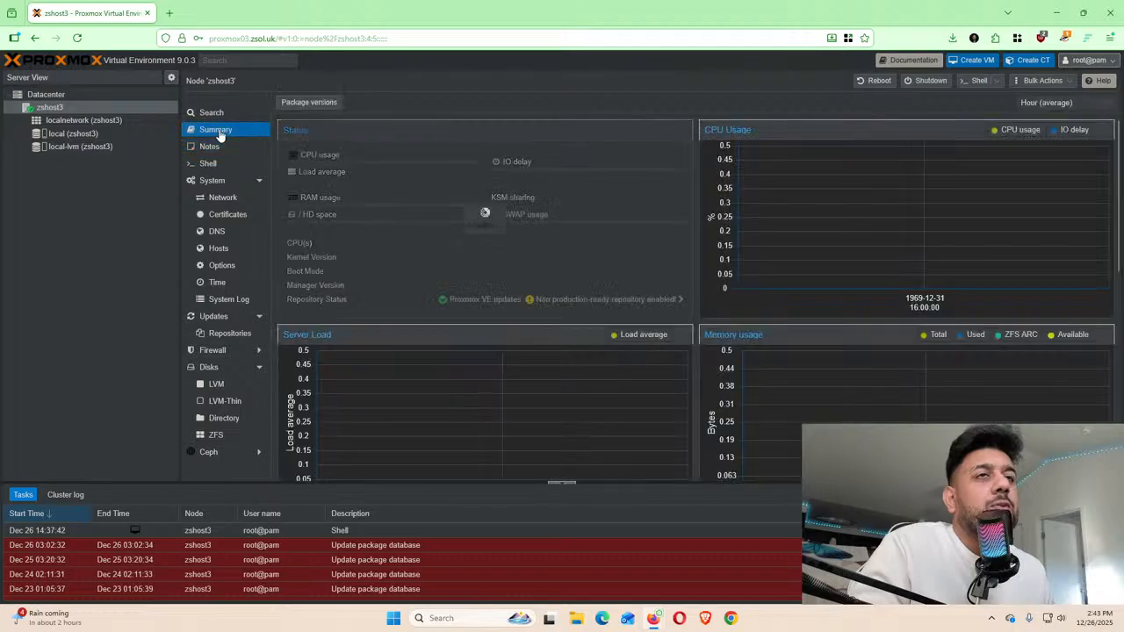
Review zshost3's installed package versions, then go to the APT Repositories page
{"action": "left_click", "coordinate": [297, 102]}
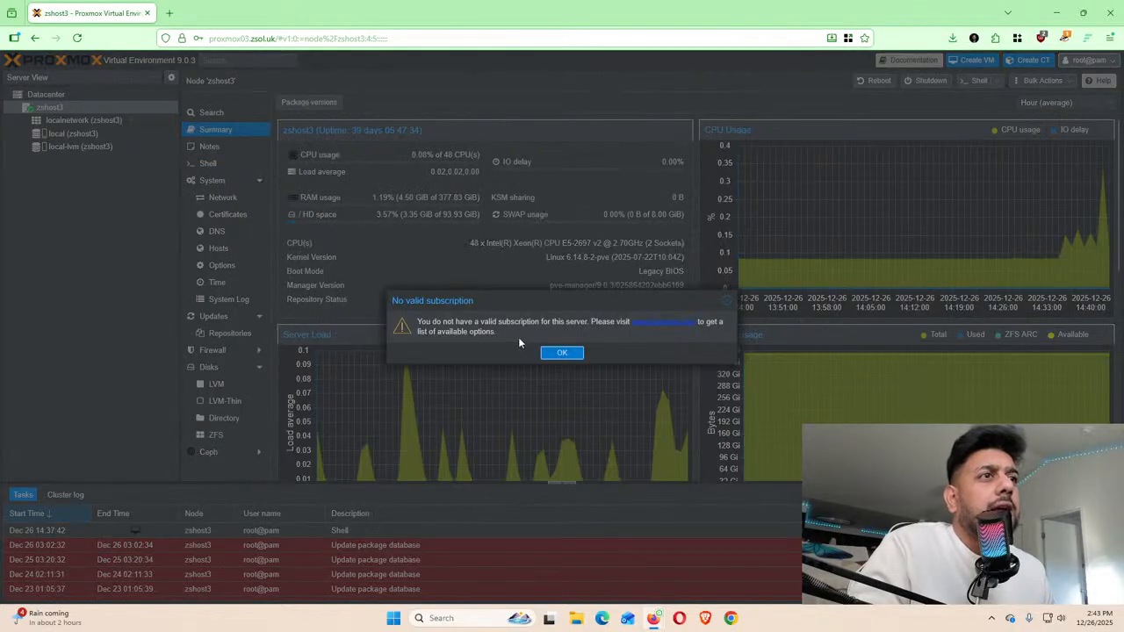
{"action": "left_click", "coordinate": [560, 354]}
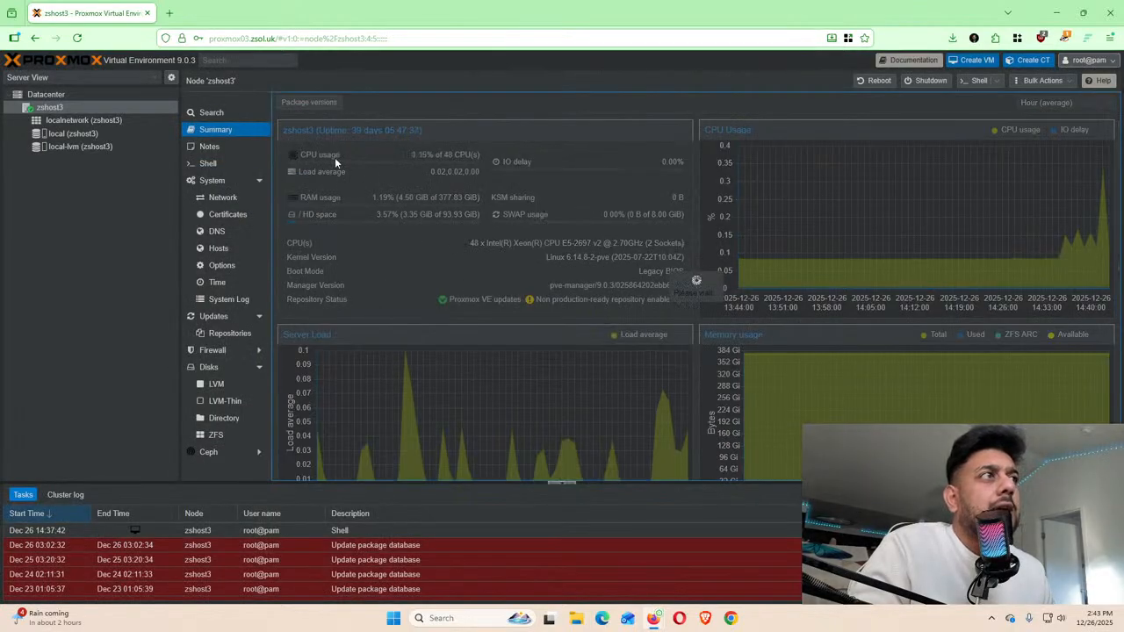
{"action": "scroll", "coordinate": [625, 296], "scroll_direction": "down", "scroll_amount": 10}
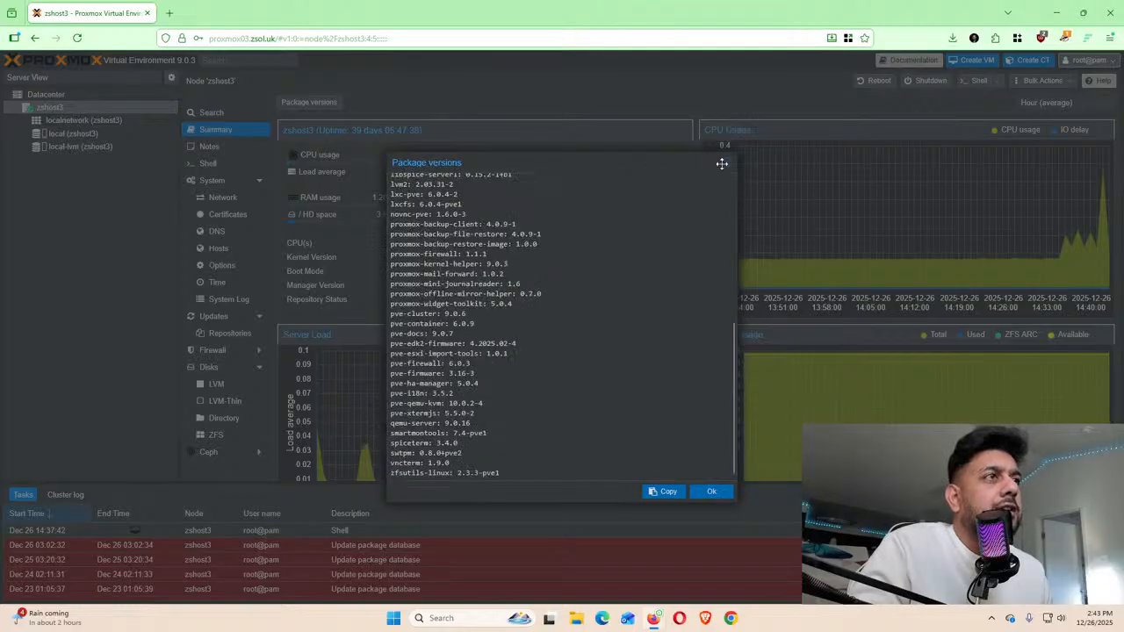
{"action": "left_click", "coordinate": [727, 163]}
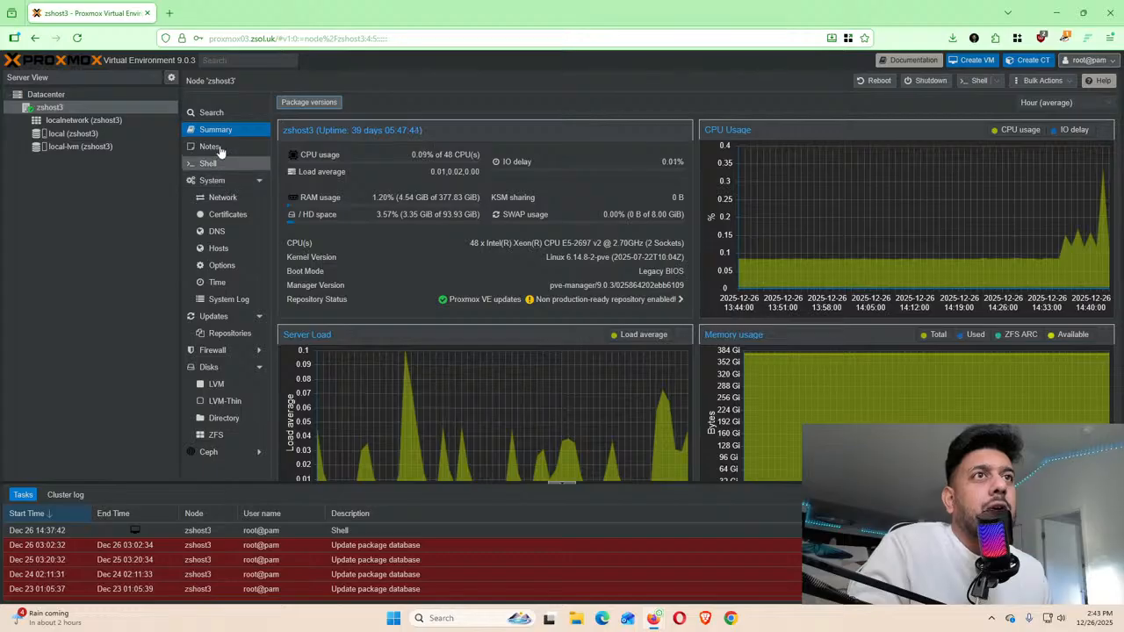
{"action": "left_click", "coordinate": [229, 340]}
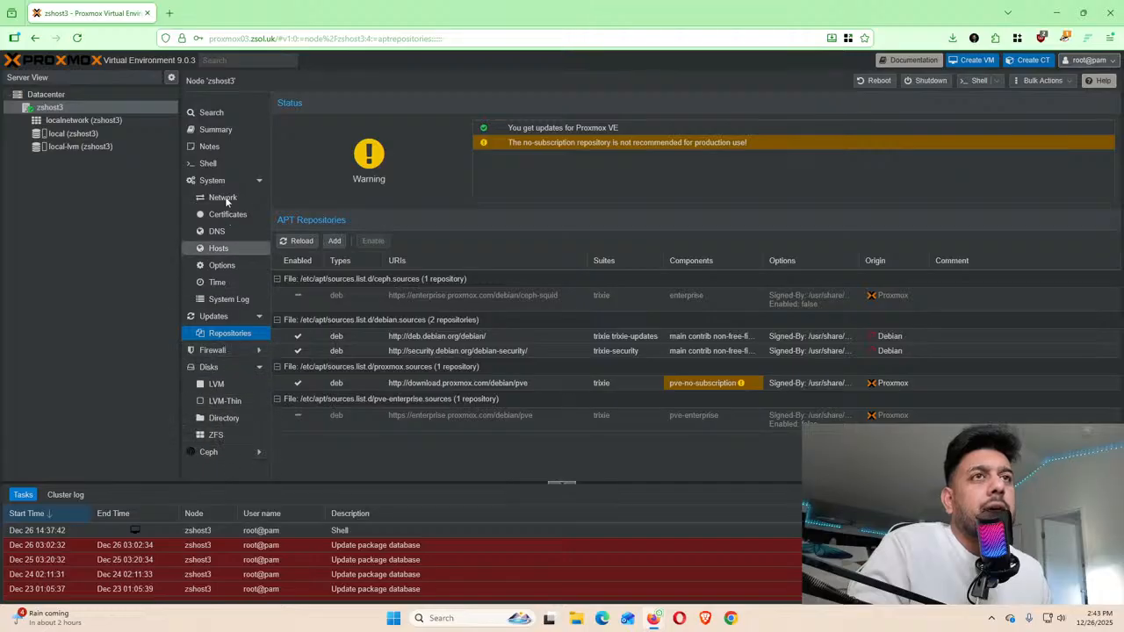
Browse the Datacenter view and zshost3's resources, system services, network and options pages
{"action": "left_click", "coordinate": [176, 134]}
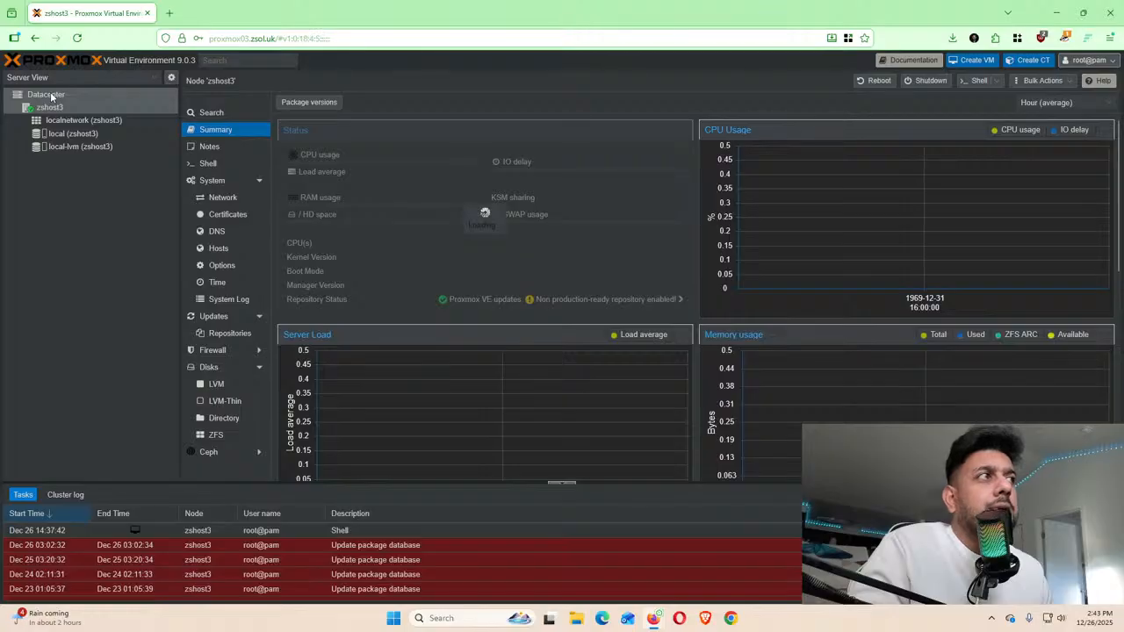
{"action": "left_click", "coordinate": [46, 95]}
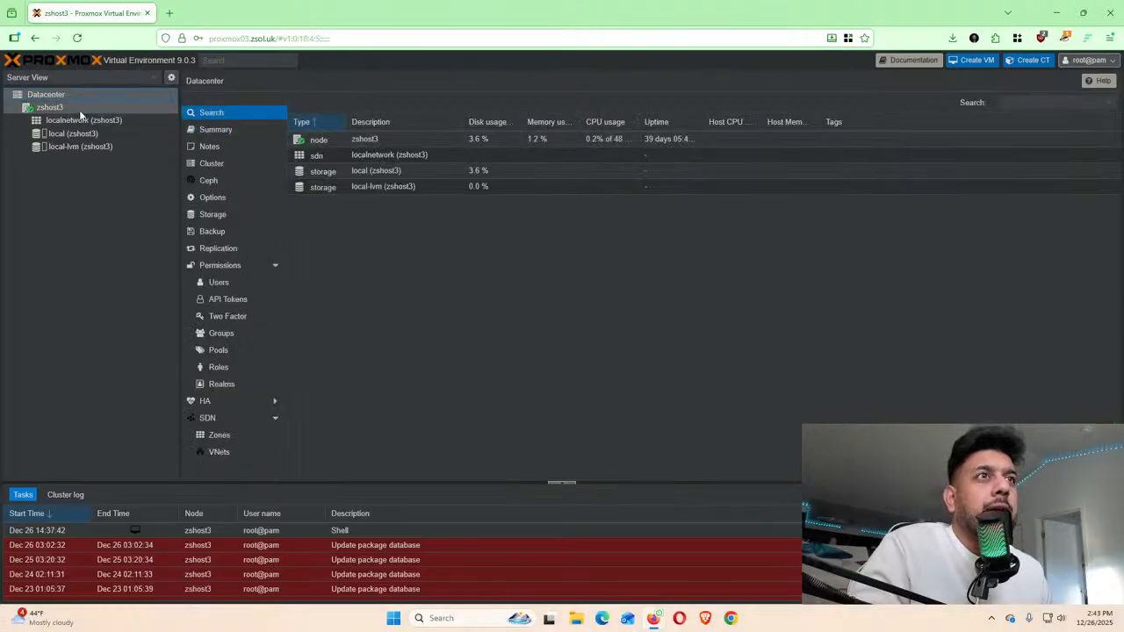
{"action": "left_click", "coordinate": [58, 109]}
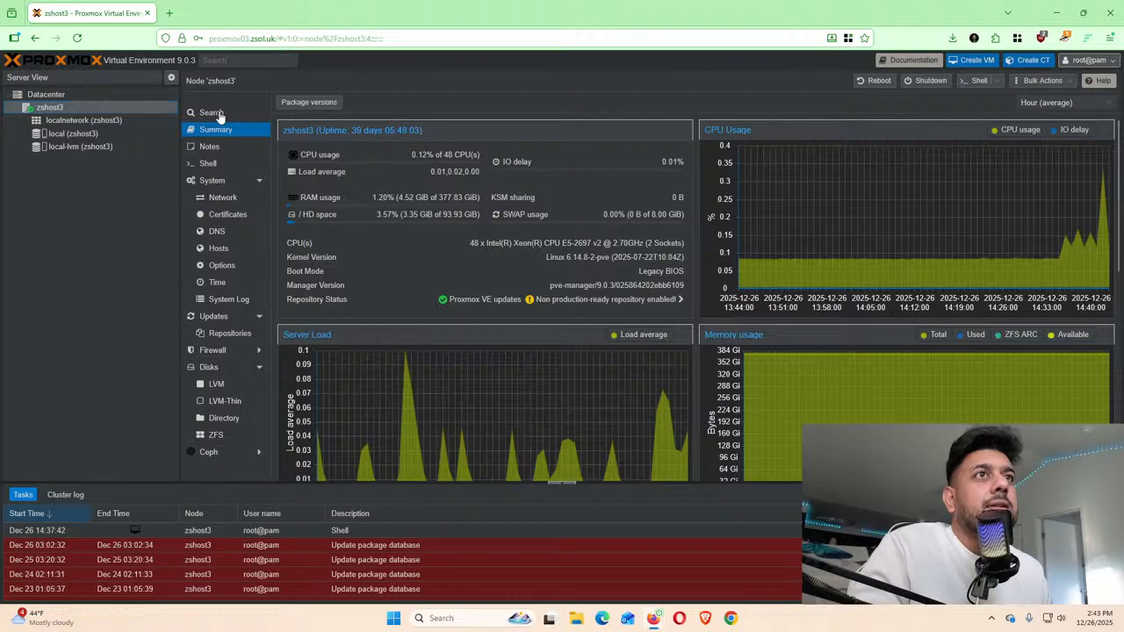
{"action": "left_click", "coordinate": [220, 117]}
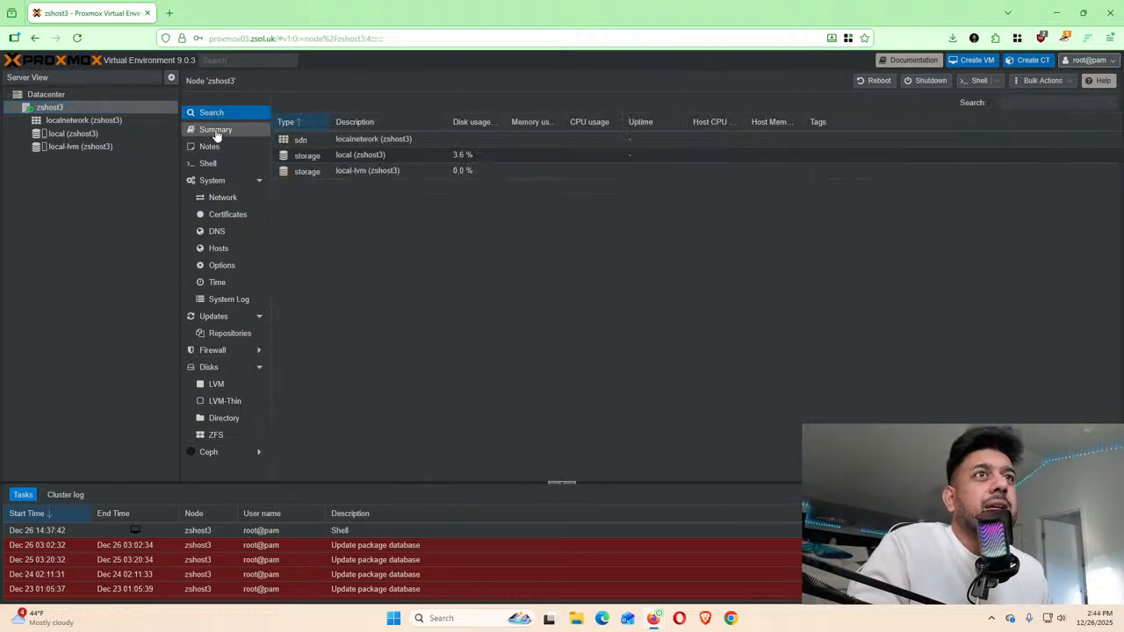
{"action": "left_click", "coordinate": [216, 188]}
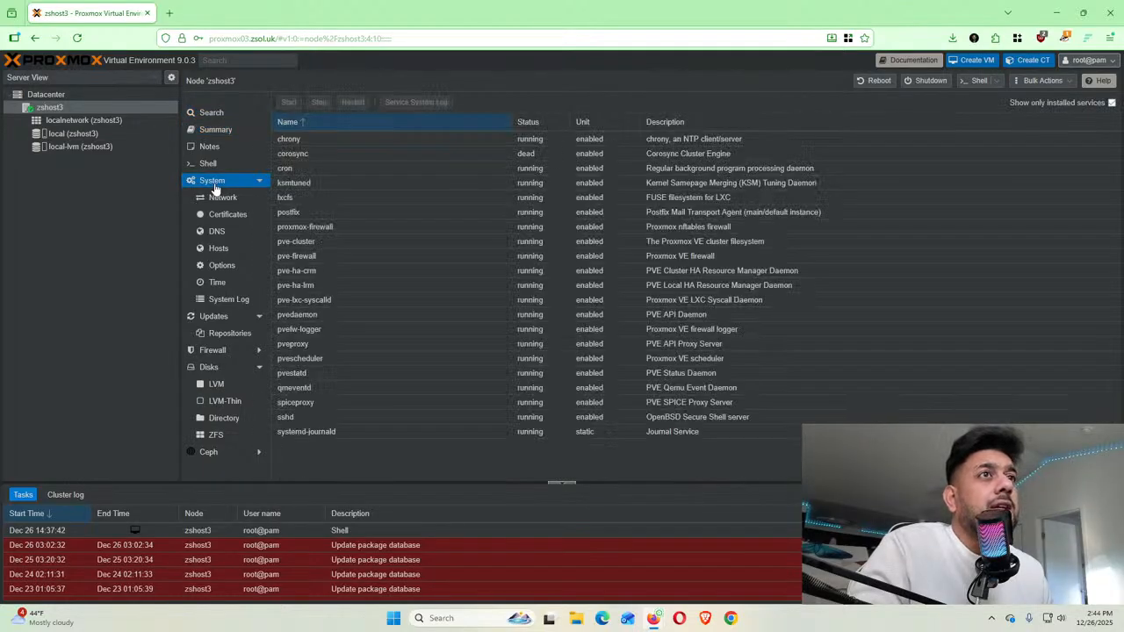
{"action": "left_click", "coordinate": [229, 200]}
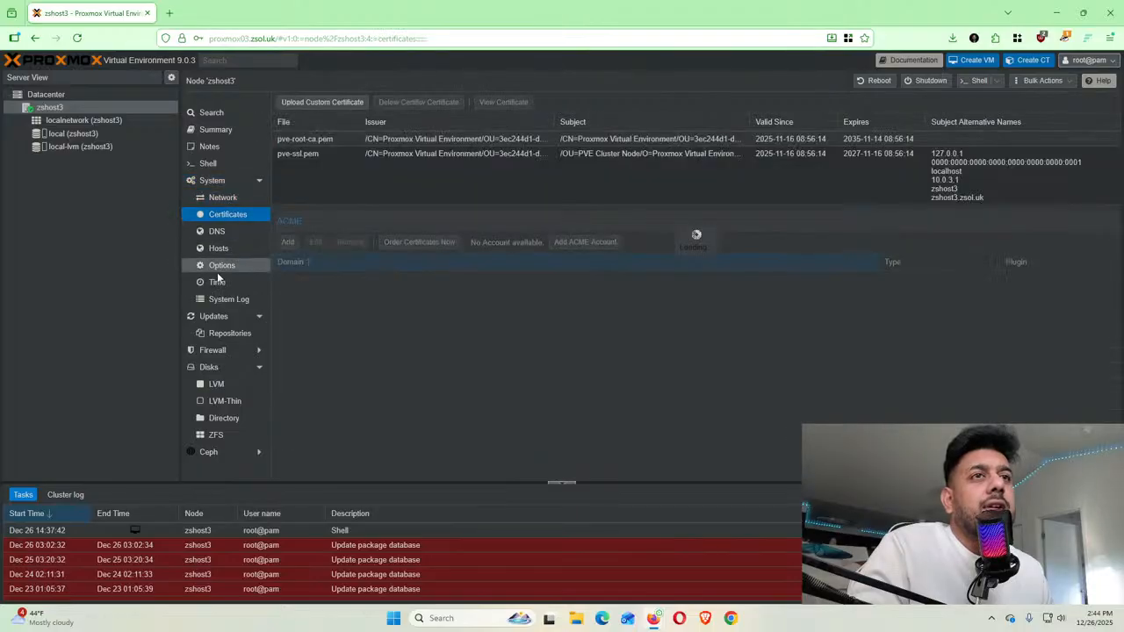
{"action": "left_click", "coordinate": [220, 267]}
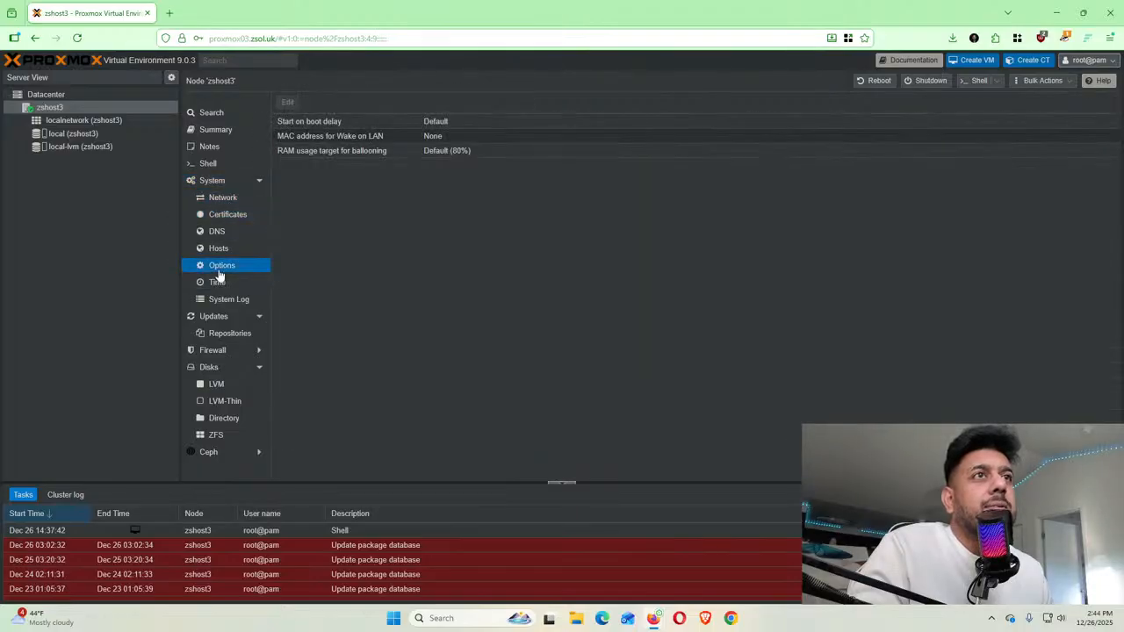
Scroll through zshost3's pending Updates, comparing versions such as pve-manager 9.0.3 to 9.1.4
{"action": "left_click", "coordinate": [224, 325]}
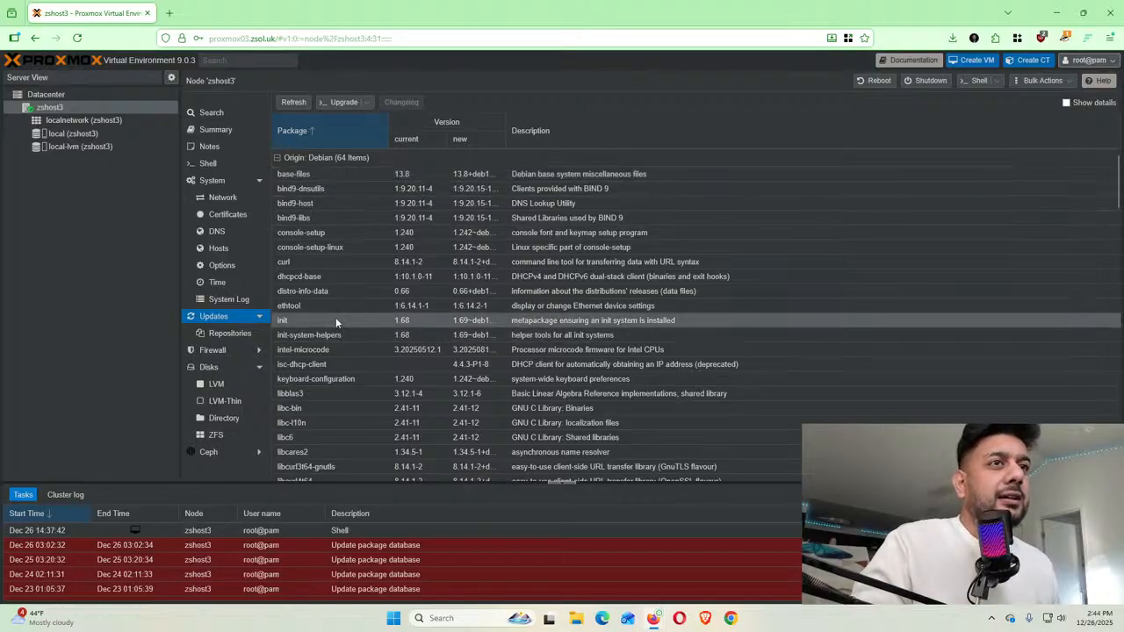
{"action": "scroll", "coordinate": [336, 317], "scroll_direction": "down", "scroll_amount": 10}
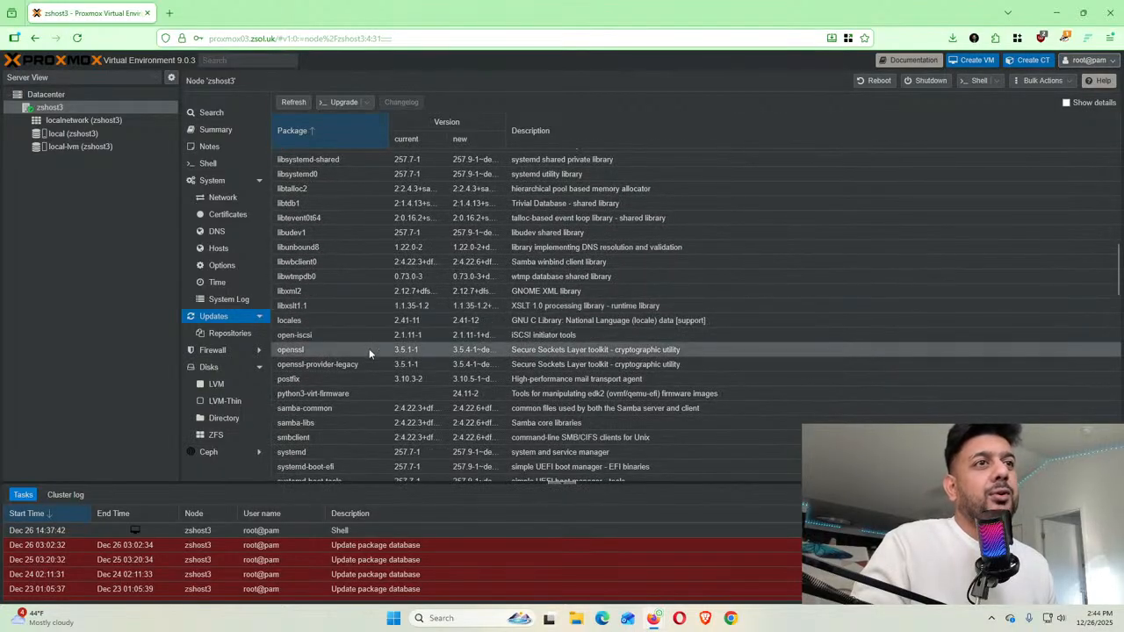
{"action": "scroll", "coordinate": [500, 346], "scroll_direction": "down", "scroll_amount": 10}
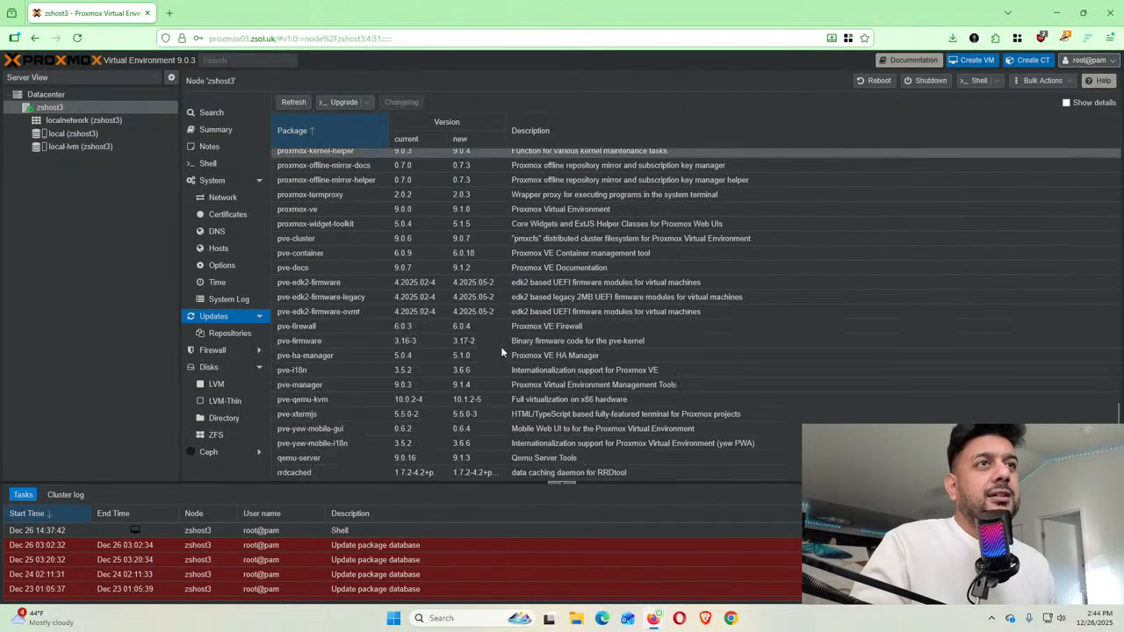
{"action": "scroll", "coordinate": [500, 345], "scroll_direction": "down", "scroll_amount": 3}
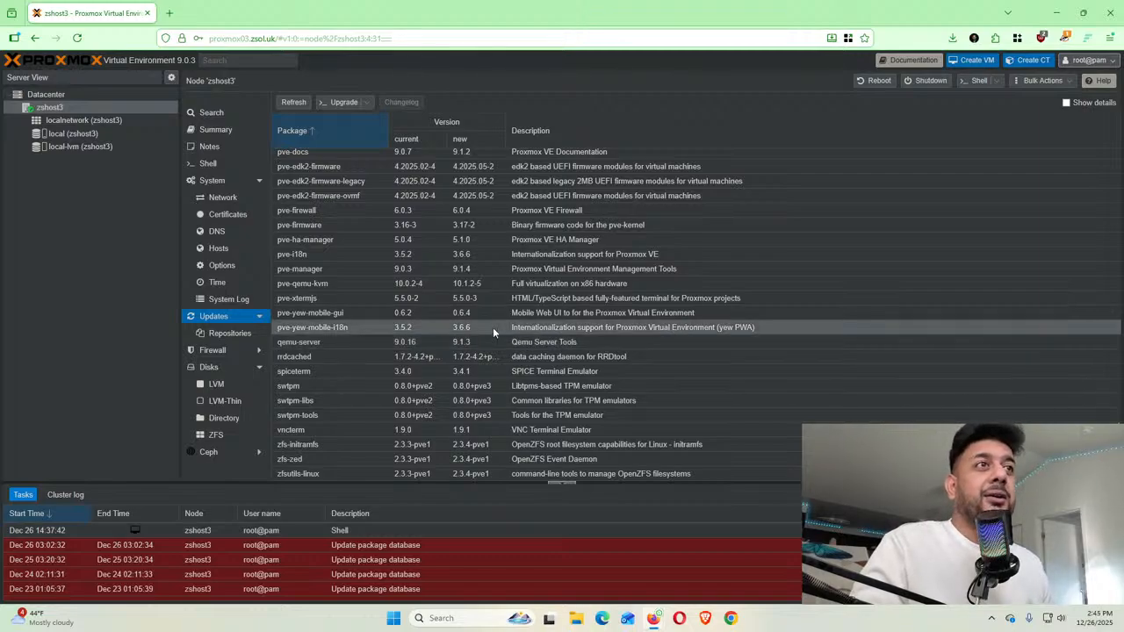
{"action": "scroll", "coordinate": [569, 316], "scroll_direction": "up", "scroll_amount": 2}
{"action": "scroll", "coordinate": [569, 316], "scroll_direction": "up", "scroll_amount": 10}
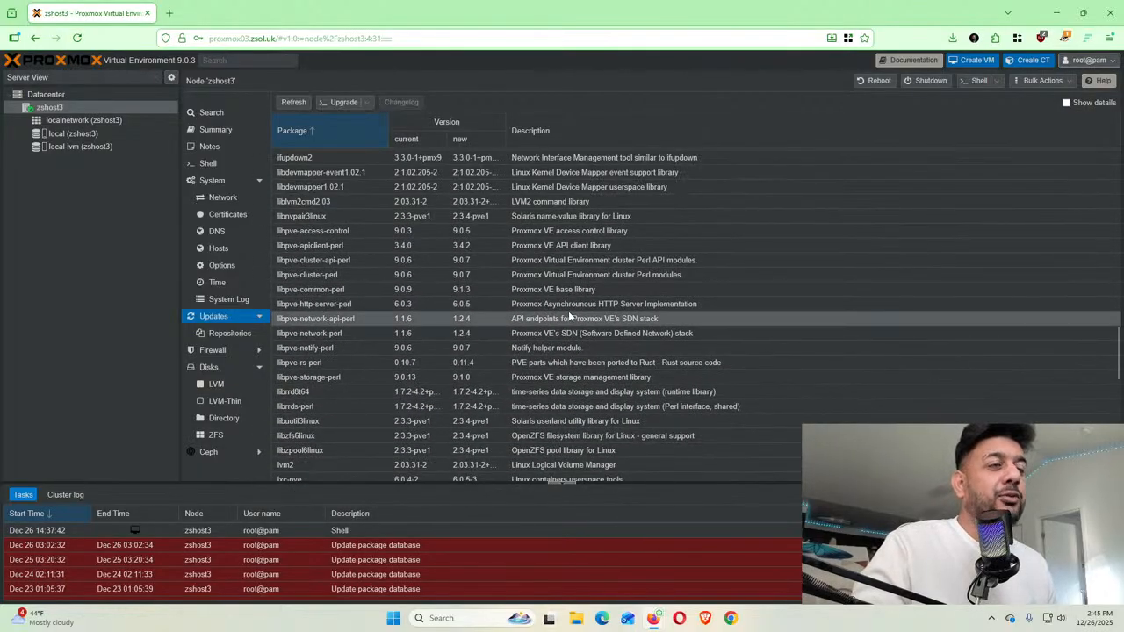
{"action": "scroll", "coordinate": [562, 325], "scroll_direction": "down", "scroll_amount": 7}
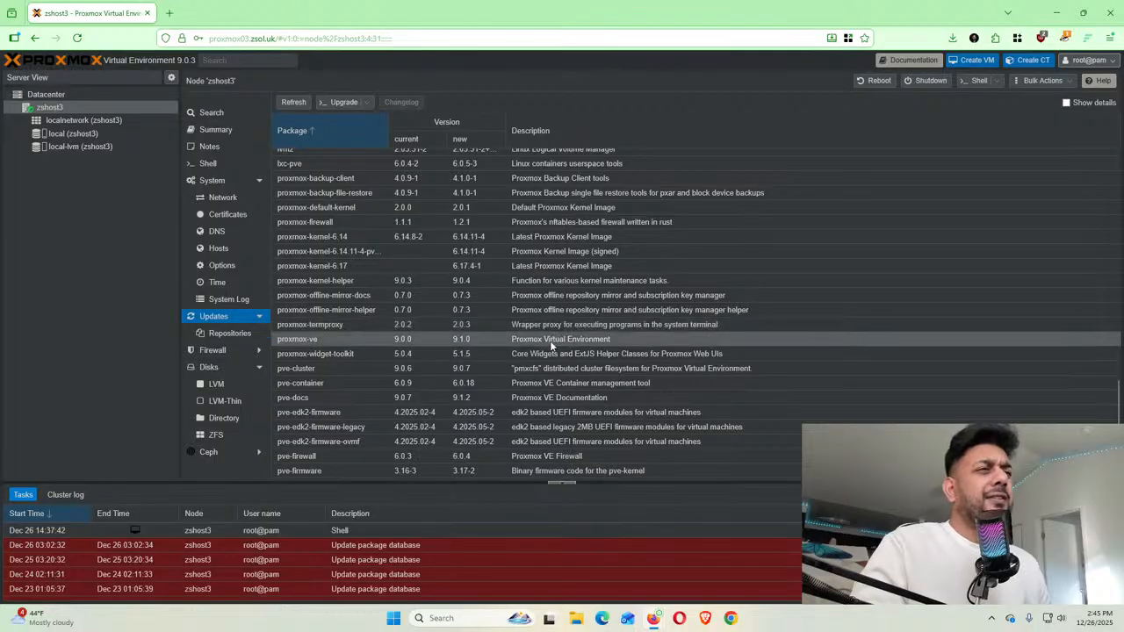
{"action": "scroll", "coordinate": [551, 345], "scroll_direction": "down", "scroll_amount": 5}
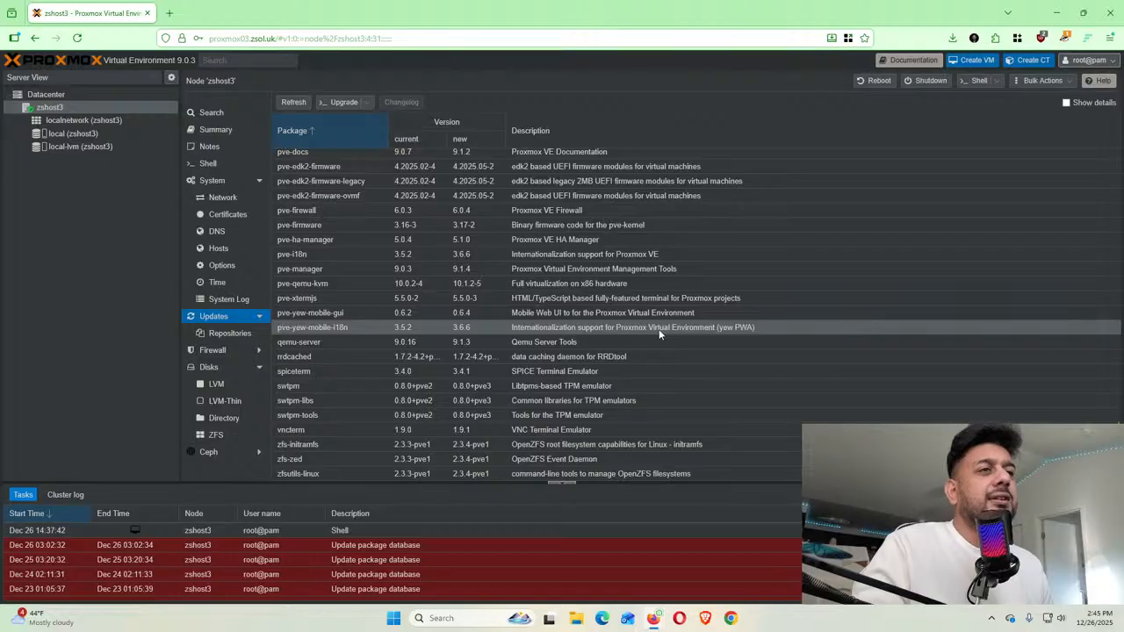
{"action": "scroll", "coordinate": [659, 330], "scroll_direction": "up", "scroll_amount": 10}
{"action": "scroll", "coordinate": [659, 332], "scroll_direction": "up", "scroll_amount": 3}
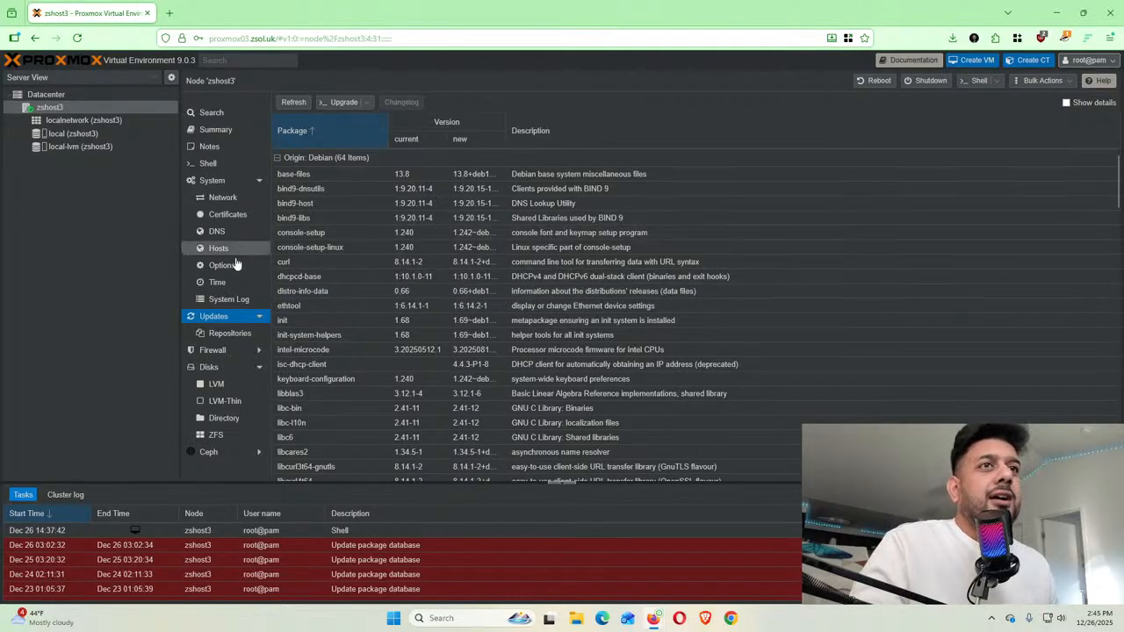
{"action": "left_click", "coordinate": [218, 321]}
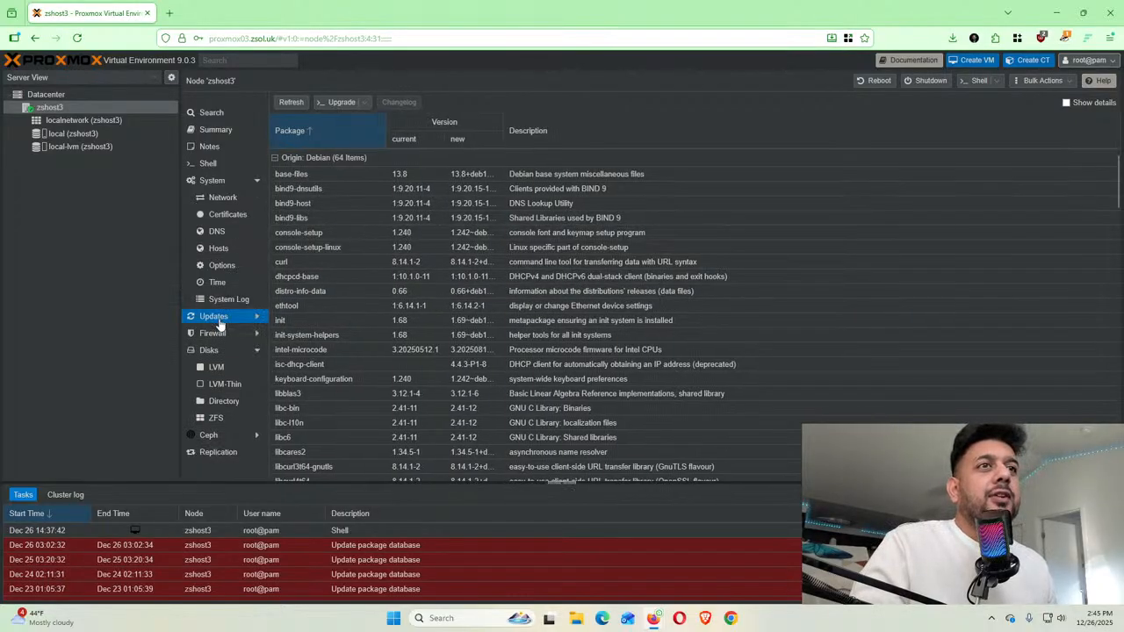
{"action": "left_click", "coordinate": [365, 105]}
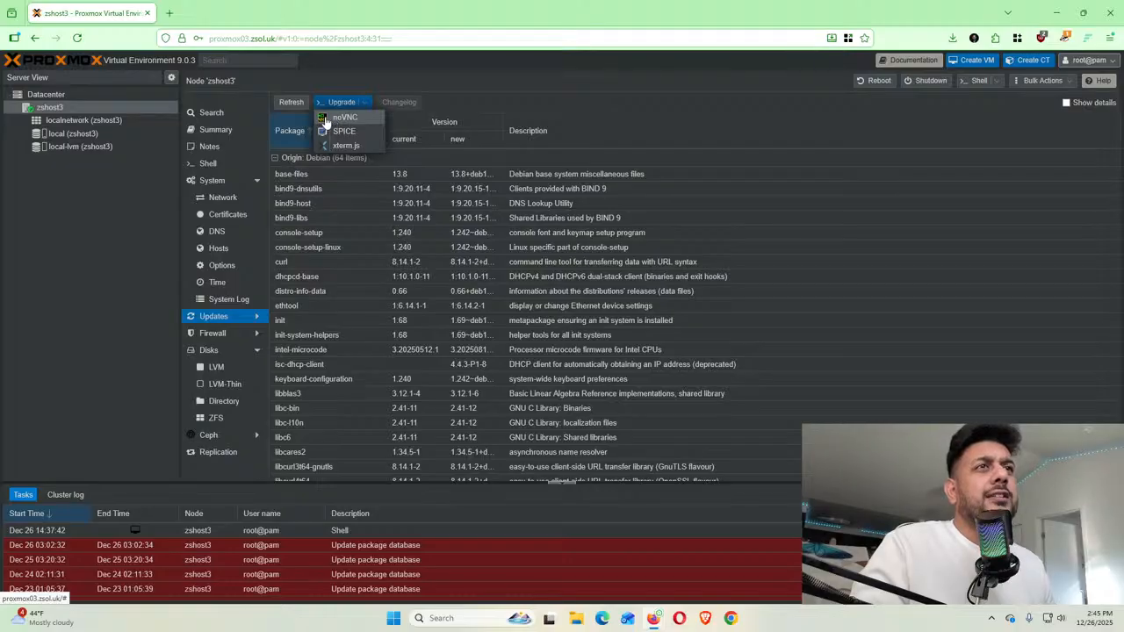
{"action": "left_click", "coordinate": [325, 120]}
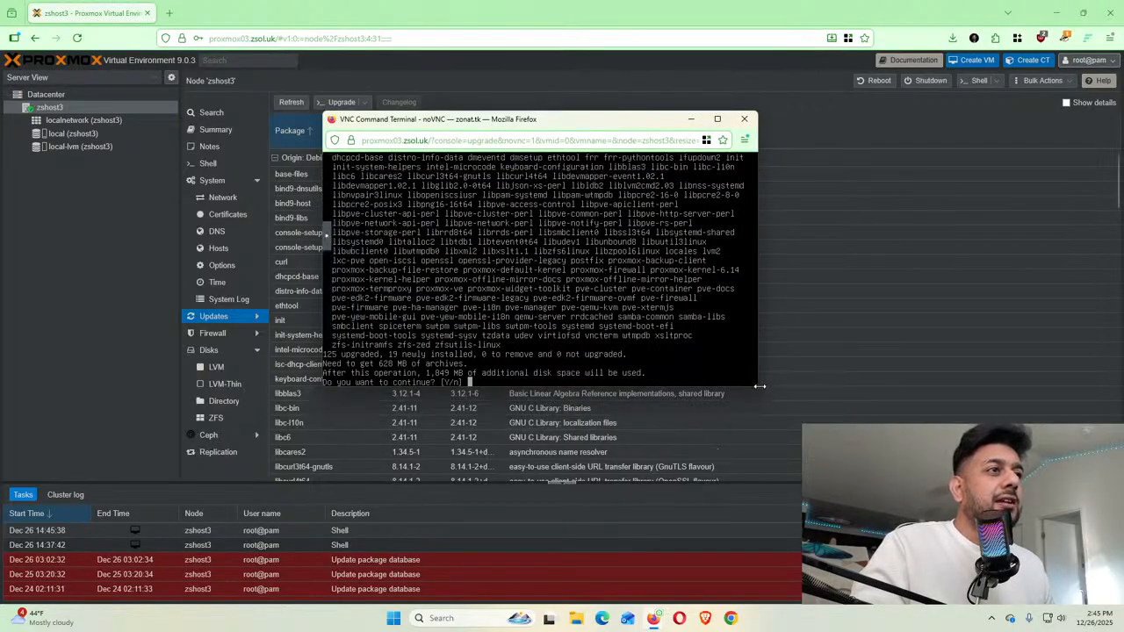
{"action": "left_click_drag", "start_coordinate": [760, 387], "coordinate": [918, 488]}
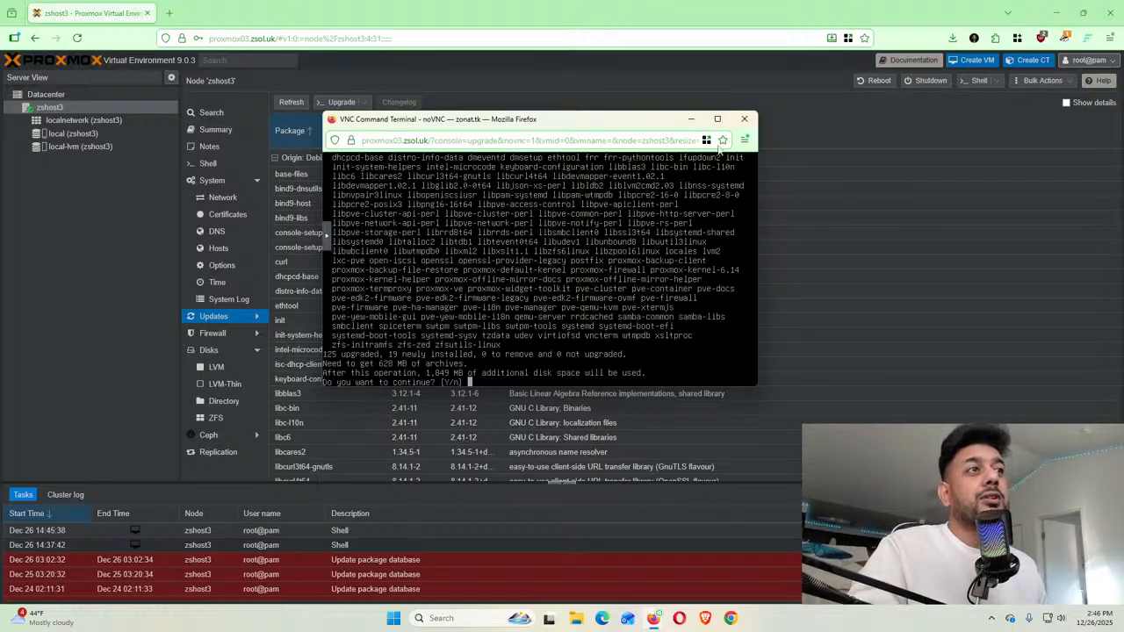
{"action": "left_click", "coordinate": [743, 121]}
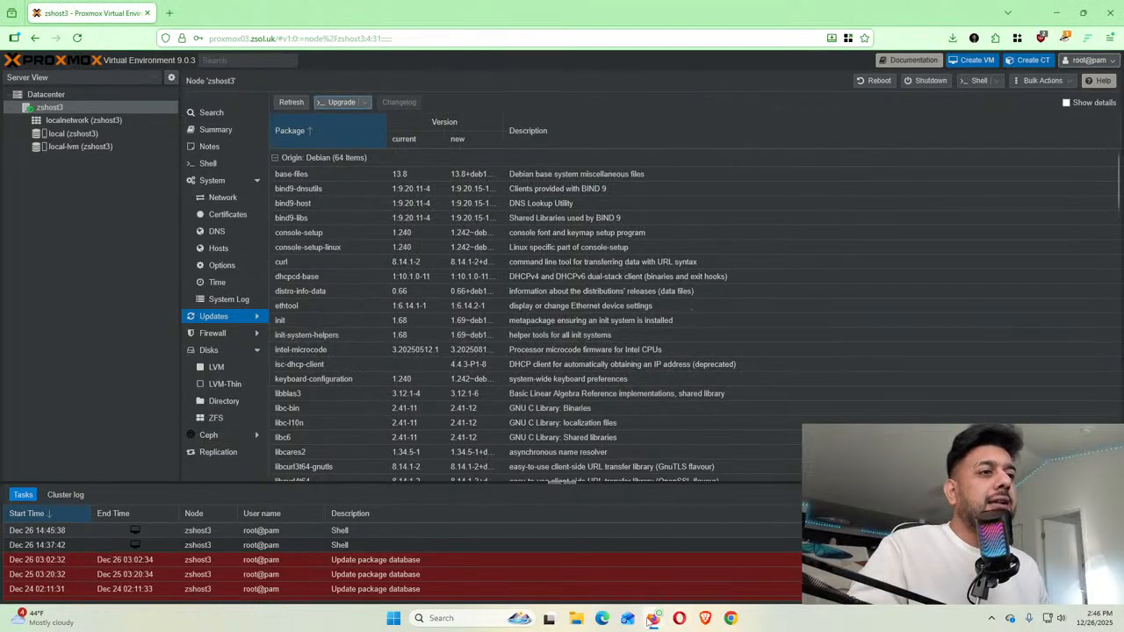
Back in the zshost3 console, rerun apt upgrade without the -y flag
{"action": "mouse_move", "coordinate": [657, 619]}
{"action": "left_click", "coordinate": [718, 551]}
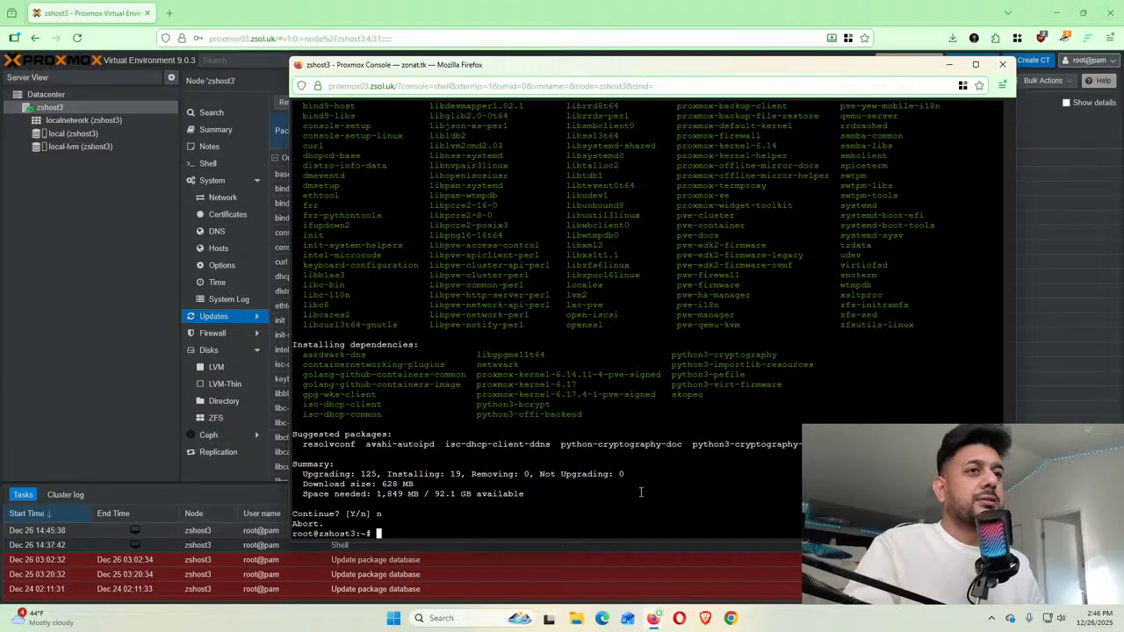
{"action": "key", "text": "Up"}
{"action": "type", "text": "-y"}
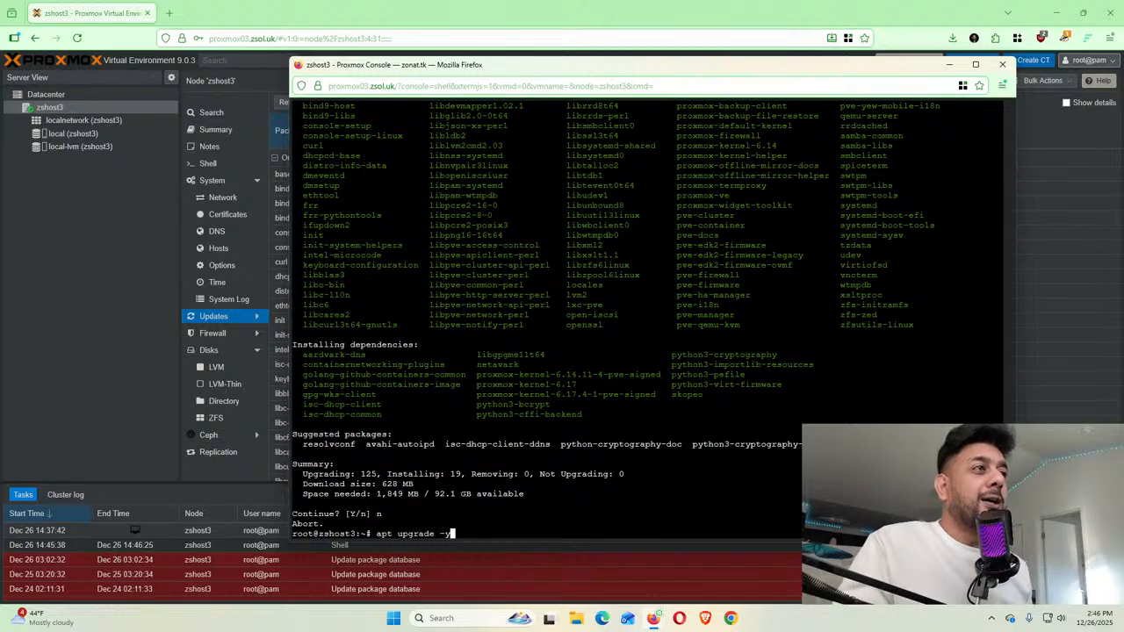
{"action": "key", "text": "BackSpace"}
{"action": "key", "text": "BackSpace"}
{"action": "key", "text": "BackSpace"}
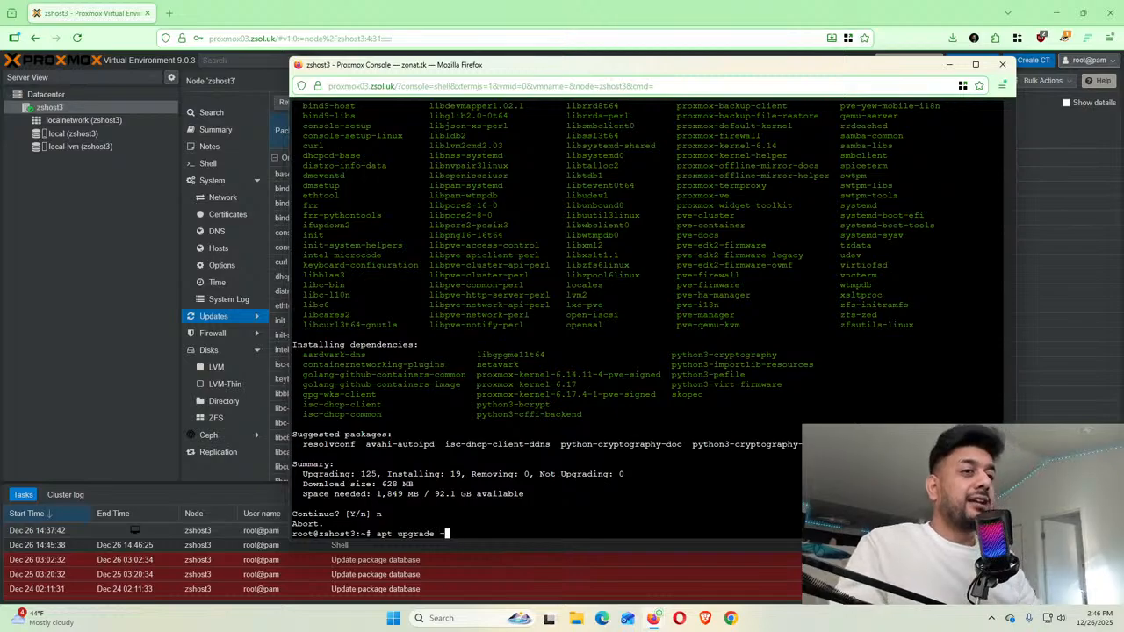
{"action": "key", "text": "Return"}
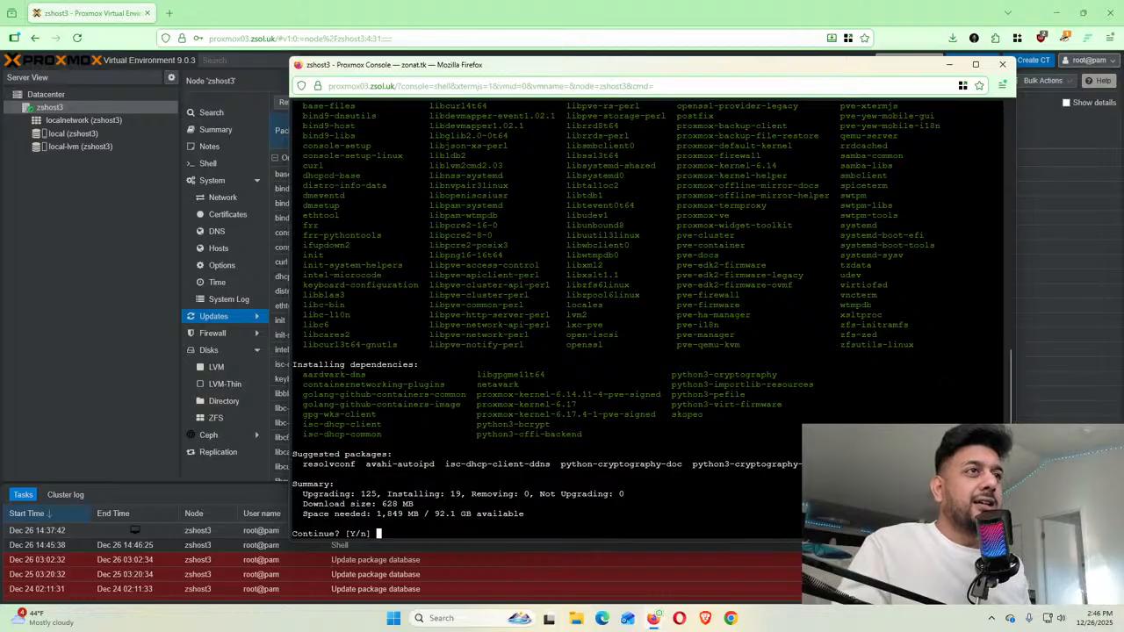
{"action": "type", "text": "n"}
{"action": "key", "text": "Return"}
{"action": "key", "text": "Up"}
{"action": "key", "text": "Return"}
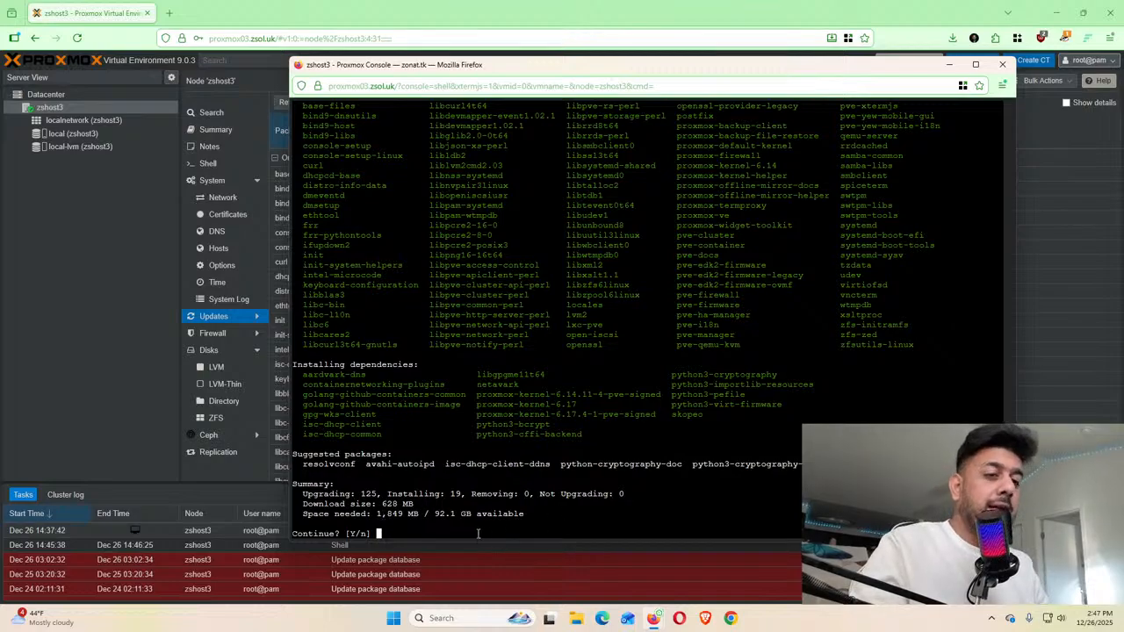
Answer y at the Continue prompt so the upgrade downloads its packages
{"action": "type", "text": "y"}
{"action": "key", "text": "Return"}
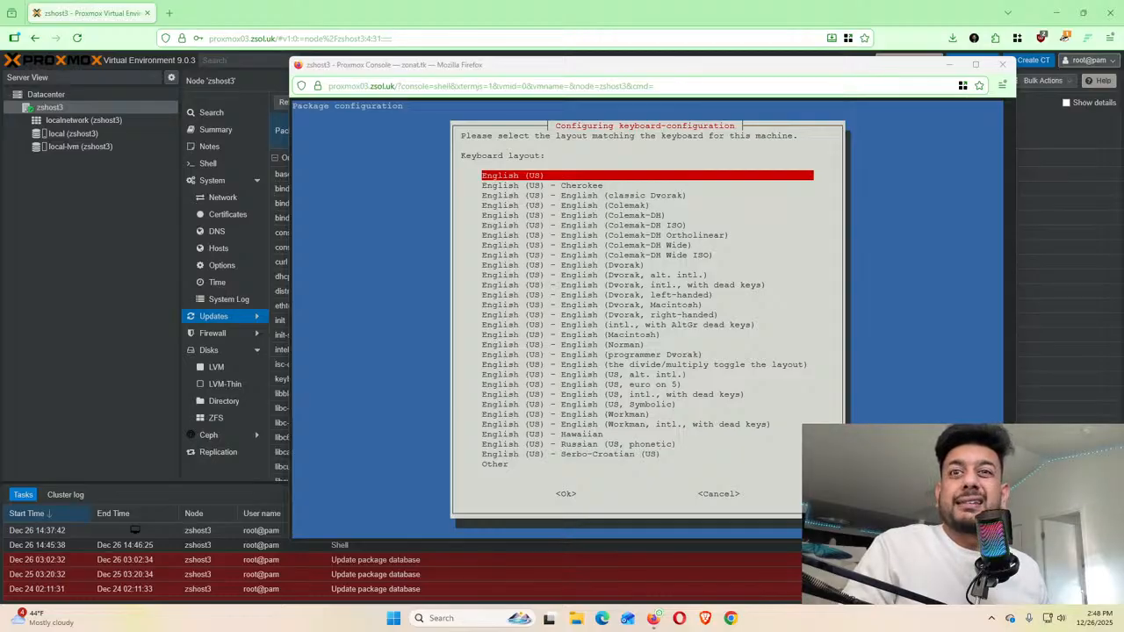
Focus the console and leave English (US) as the keyboard layout, moving to <Ok>
{"action": "key", "text": "alt+Tab"}
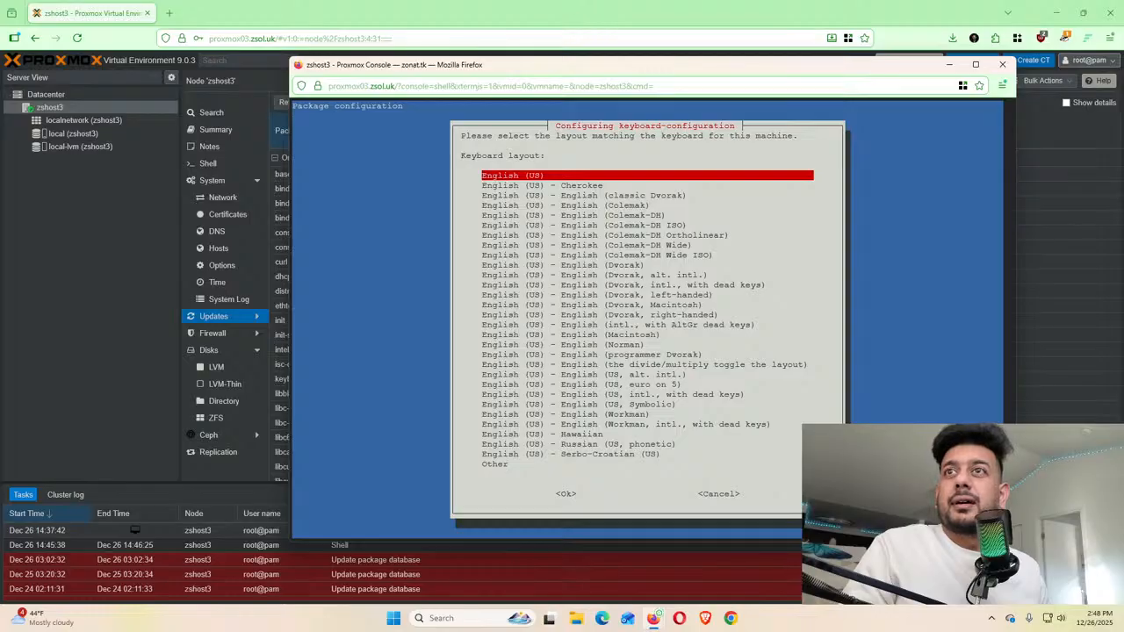
{"action": "key", "text": "alt+Tab"}
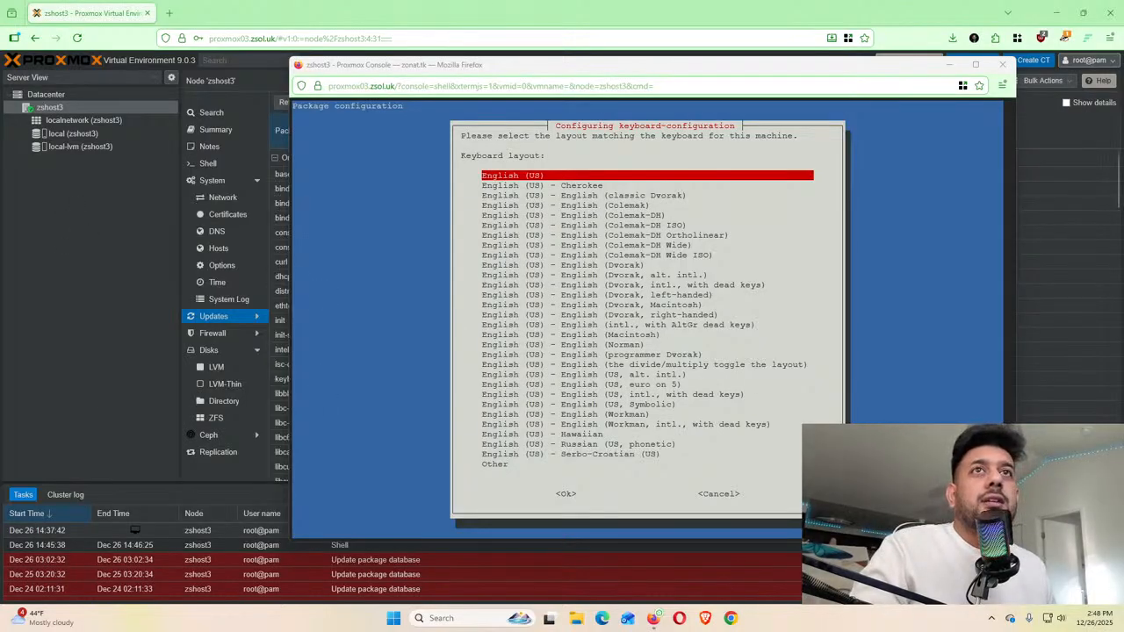
{"action": "left_click", "coordinate": [648, 307]}
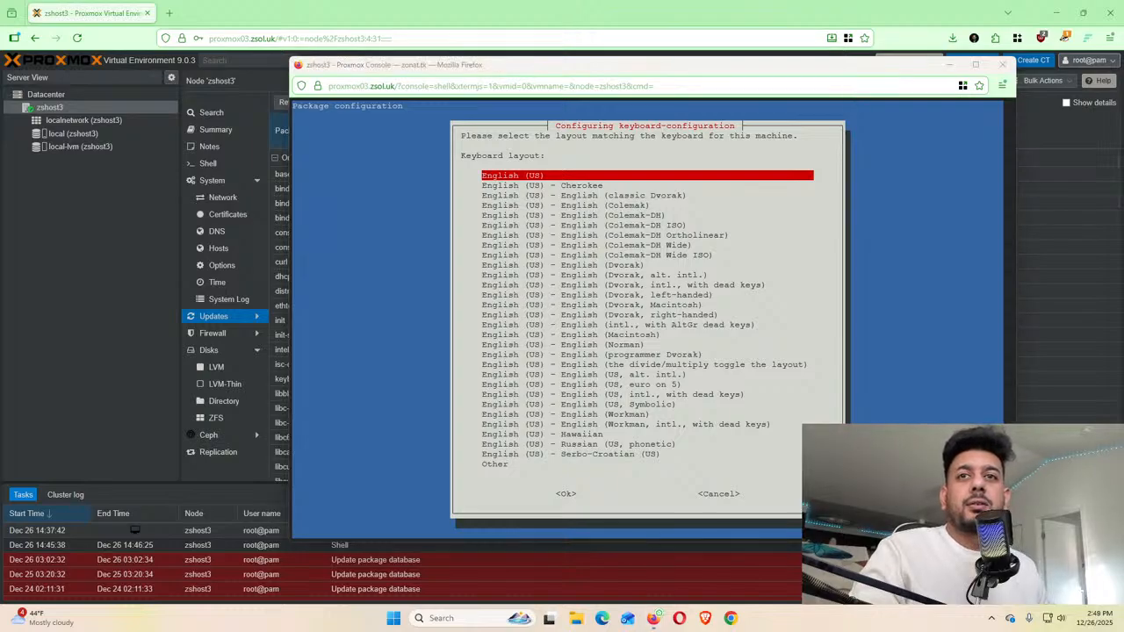
{"action": "left_click", "coordinate": [711, 176]}
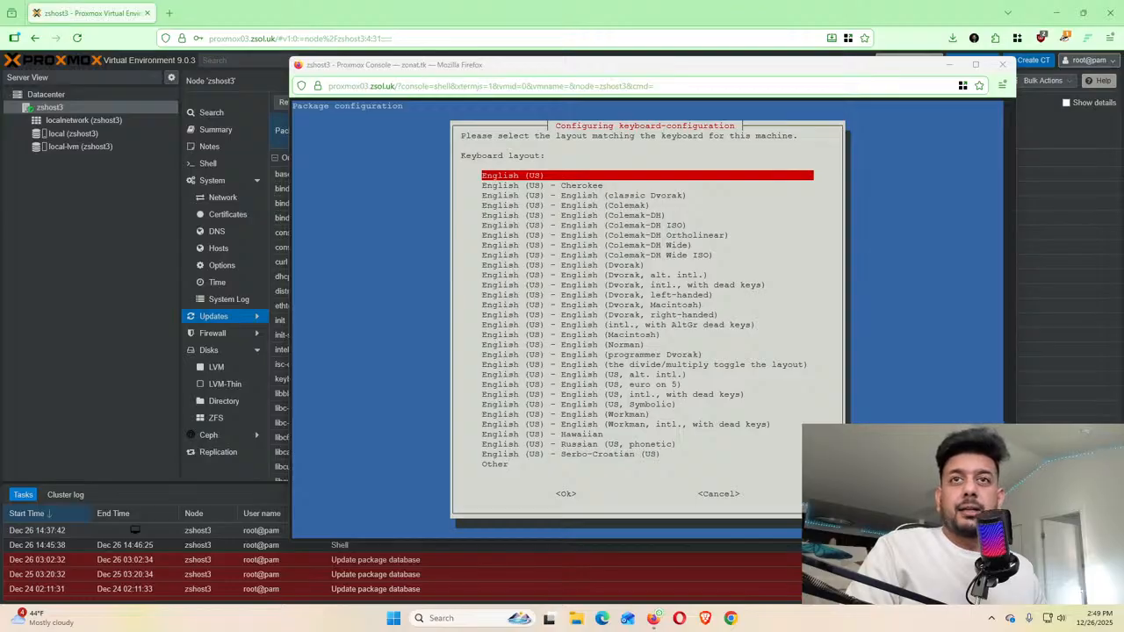
{"action": "left_click", "coordinate": [790, 211]}
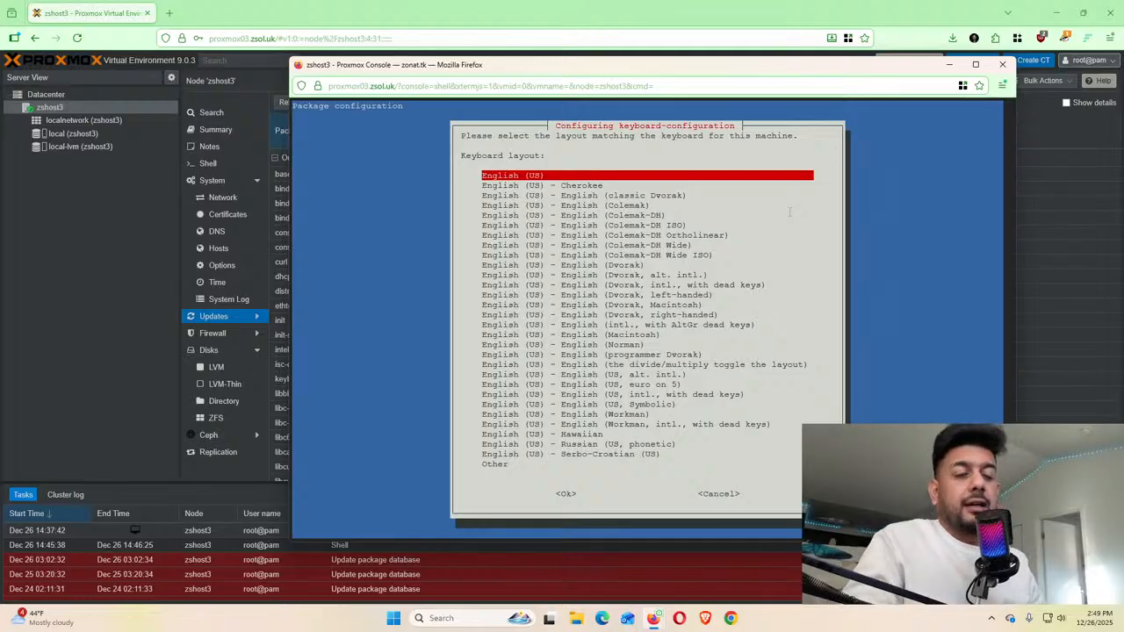
{"action": "key", "text": "Tab"}
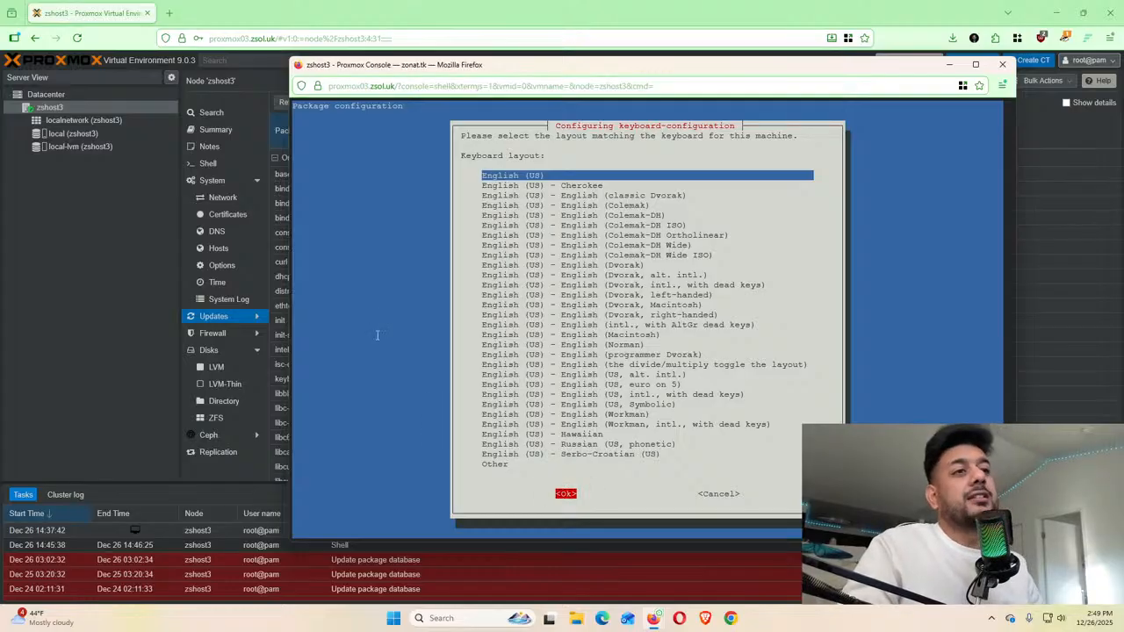
Accept English (US) so the upgrade resumes unpacking, reaching about 41%
{"action": "key", "text": "Return"}
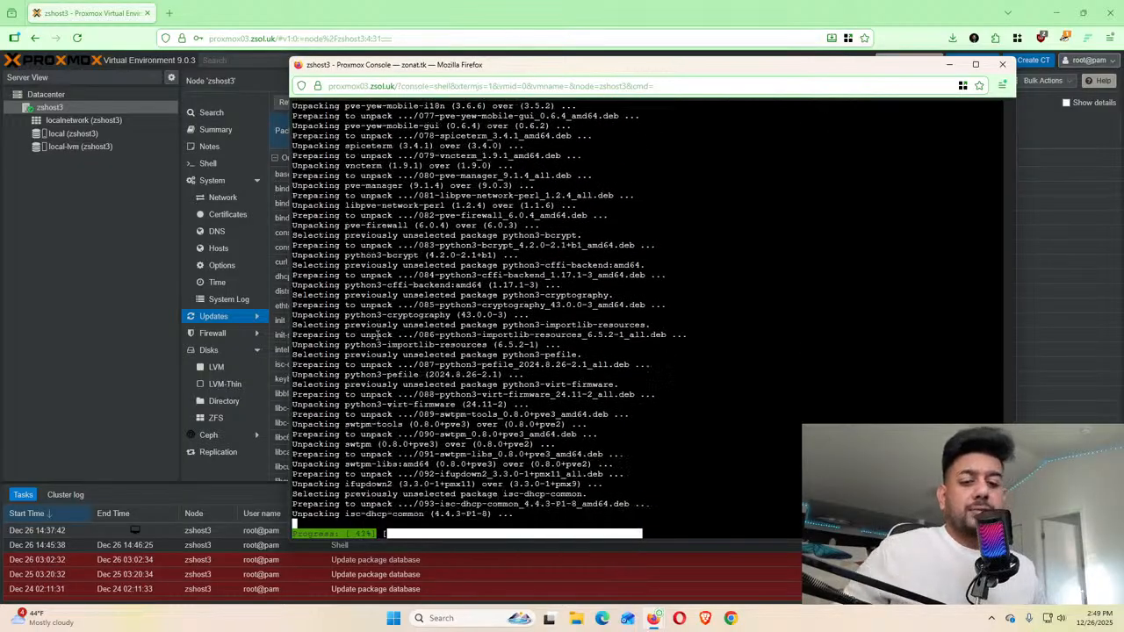
Open proxmox.com in a new tab via a 'proxmox' search, then return to zshost3's Updates tab
{"action": "left_click", "coordinate": [175, 18]}
{"action": "left_click", "coordinate": [174, 17]}
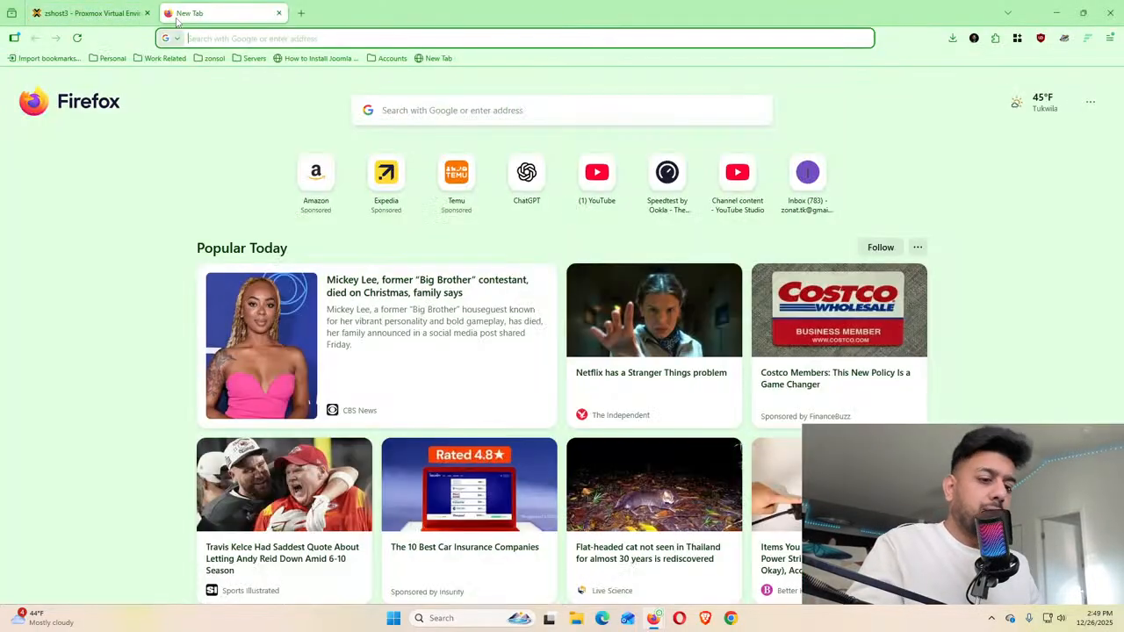
{"action": "type", "text": "proxmox"}
{"action": "key", "text": "Delete"}
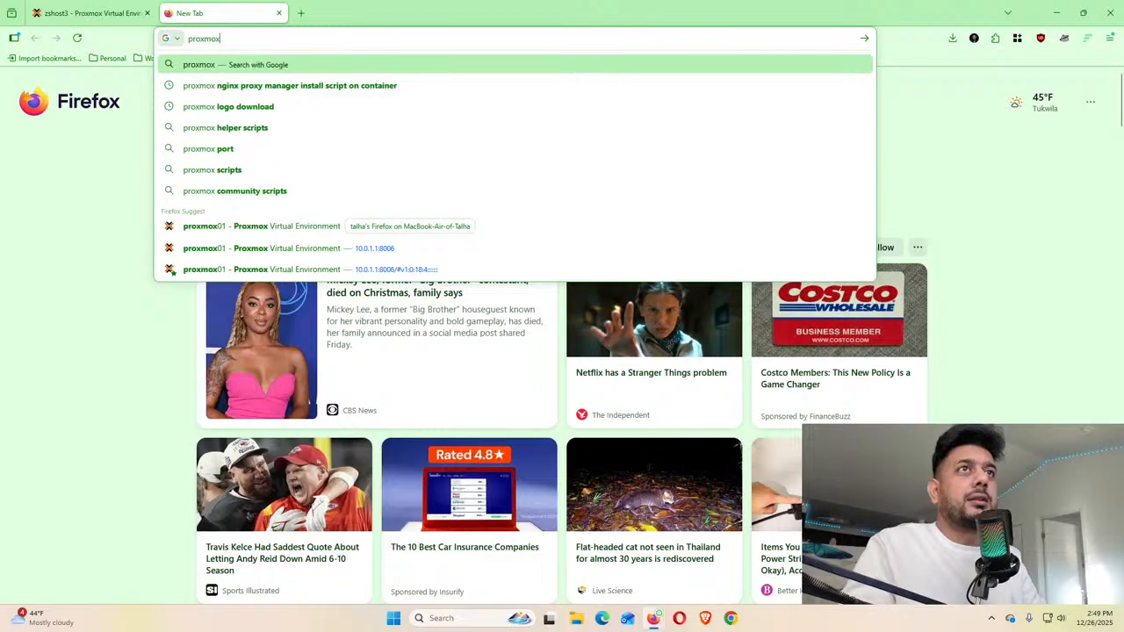
{"action": "key", "text": "Return"}
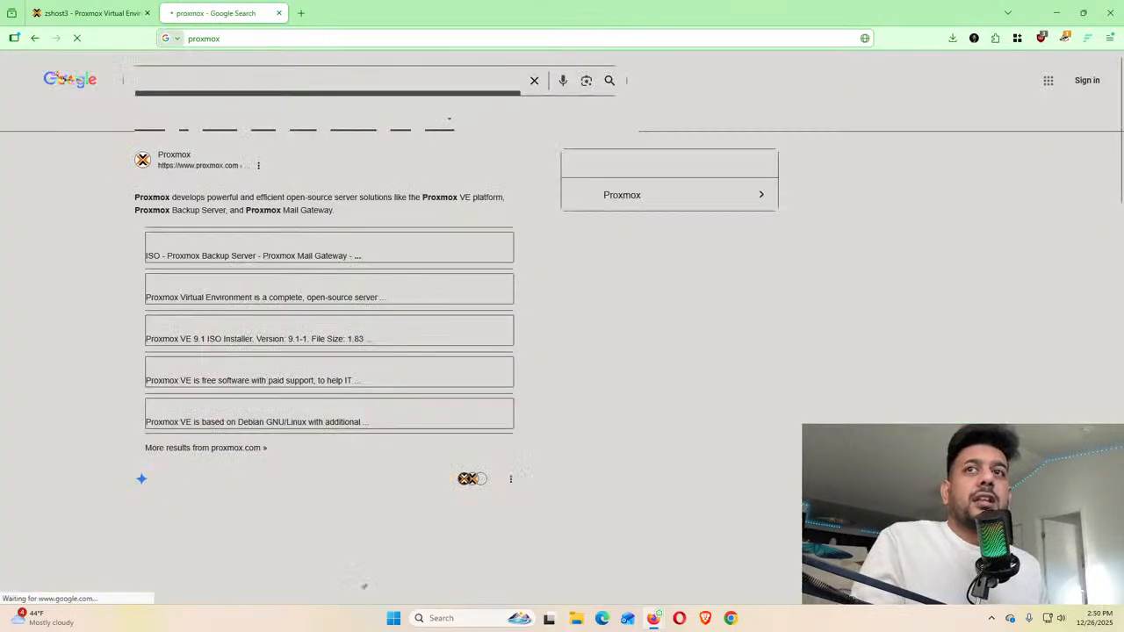
{"action": "left_click", "coordinate": [247, 186]}
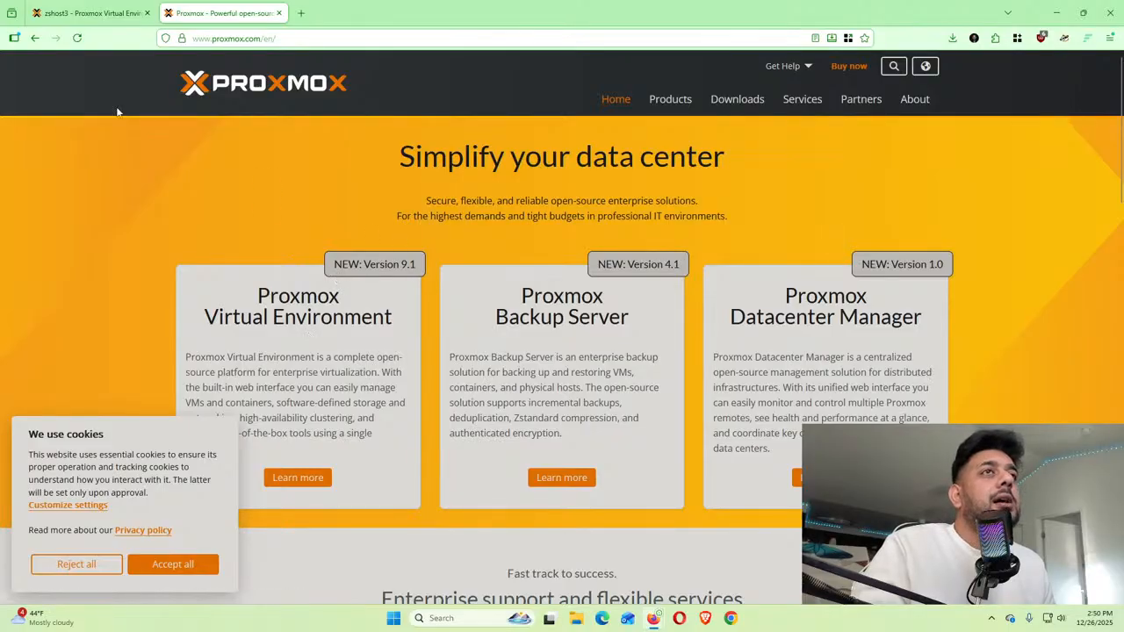
{"action": "left_click", "coordinate": [87, 13]}
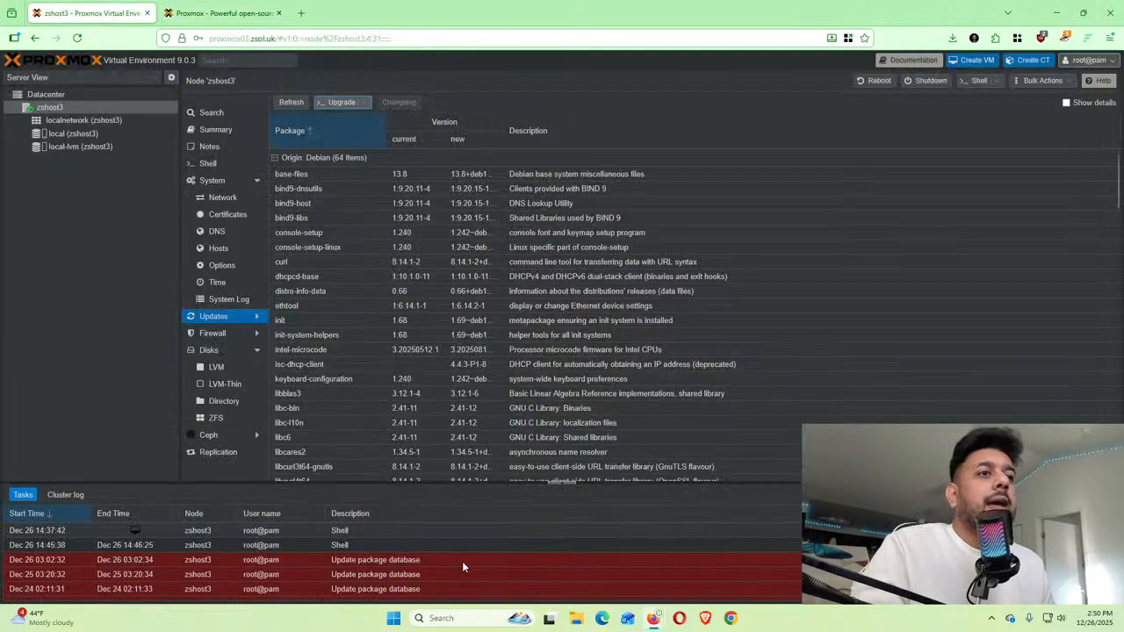
Uncover the zshost3 console and reposition it while apt full-upgrade installs proxmox-ve 9.1.0
{"action": "left_click", "coordinate": [1059, 13]}
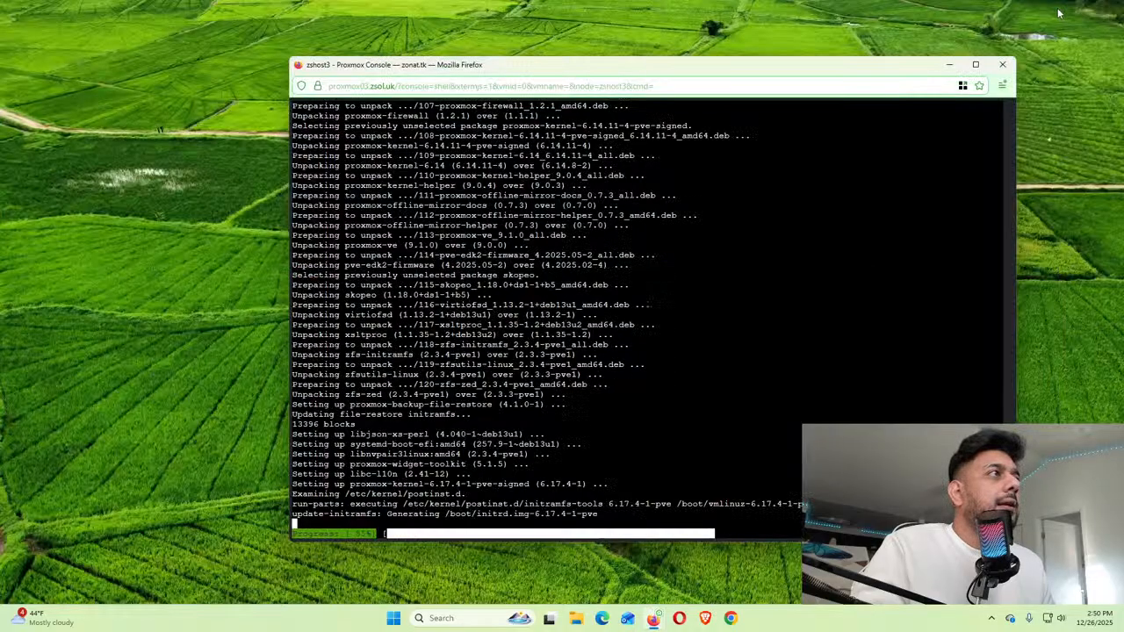
{"action": "left_click_drag", "start_coordinate": [596, 75], "coordinate": [553, 54]}
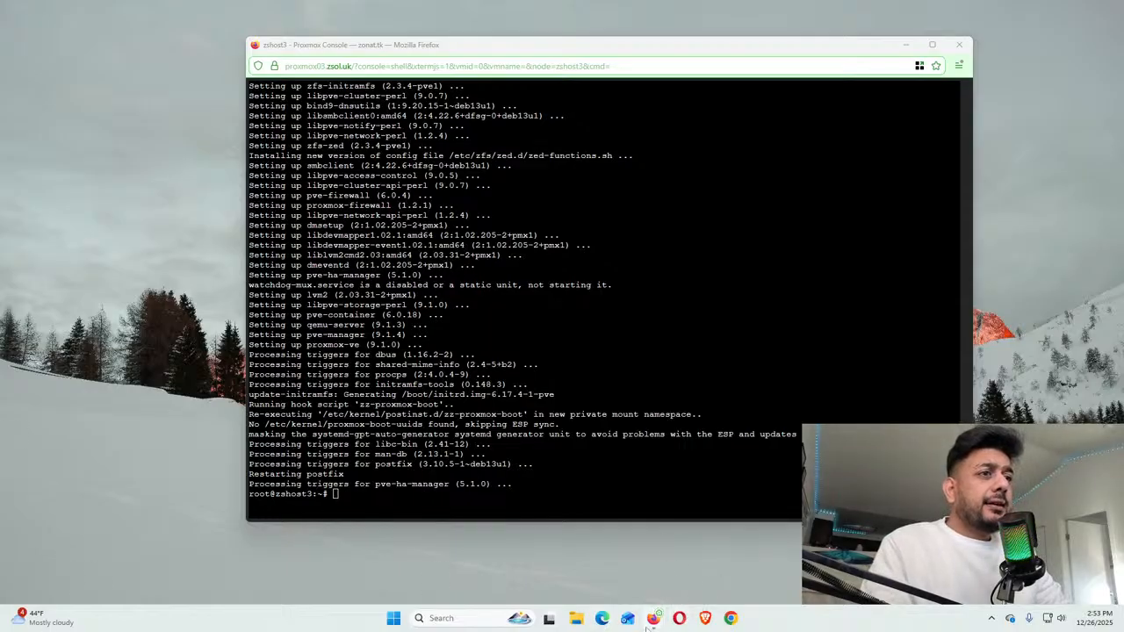
Return to the Proxmox VE Firefox window and reload the zshost3 Updates page
{"action": "mouse_move", "coordinate": [654, 617]}
{"action": "left_click", "coordinate": [603, 546]}
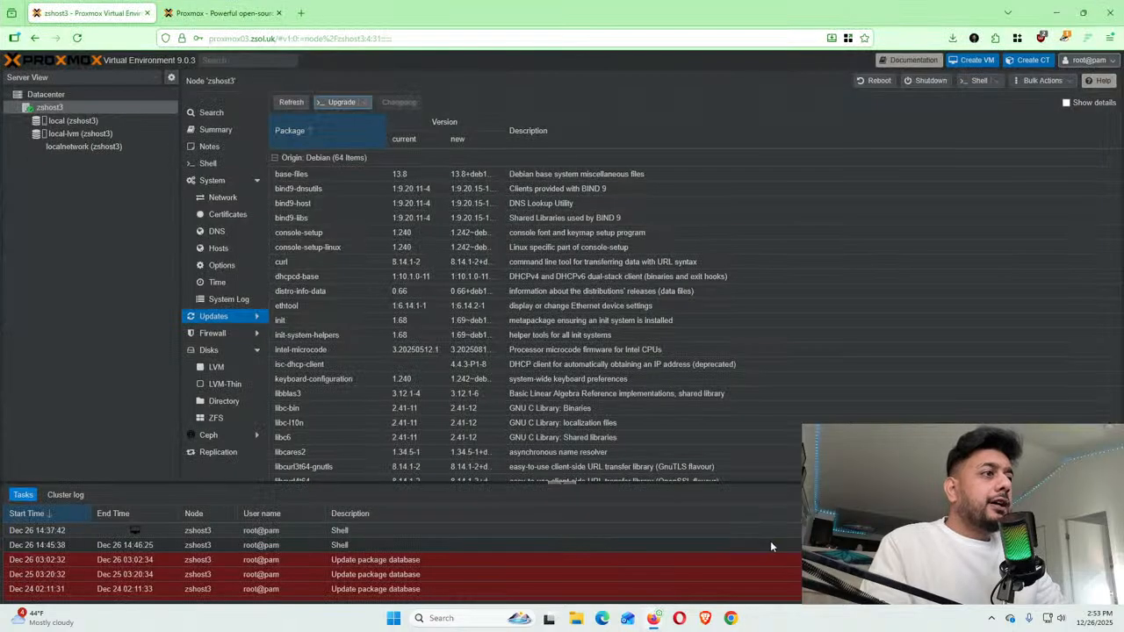
{"action": "scroll", "coordinate": [607, 544], "scroll_direction": "down", "scroll_amount": 5}
{"action": "scroll", "coordinate": [615, 549], "scroll_direction": "up", "scroll_amount": 5}
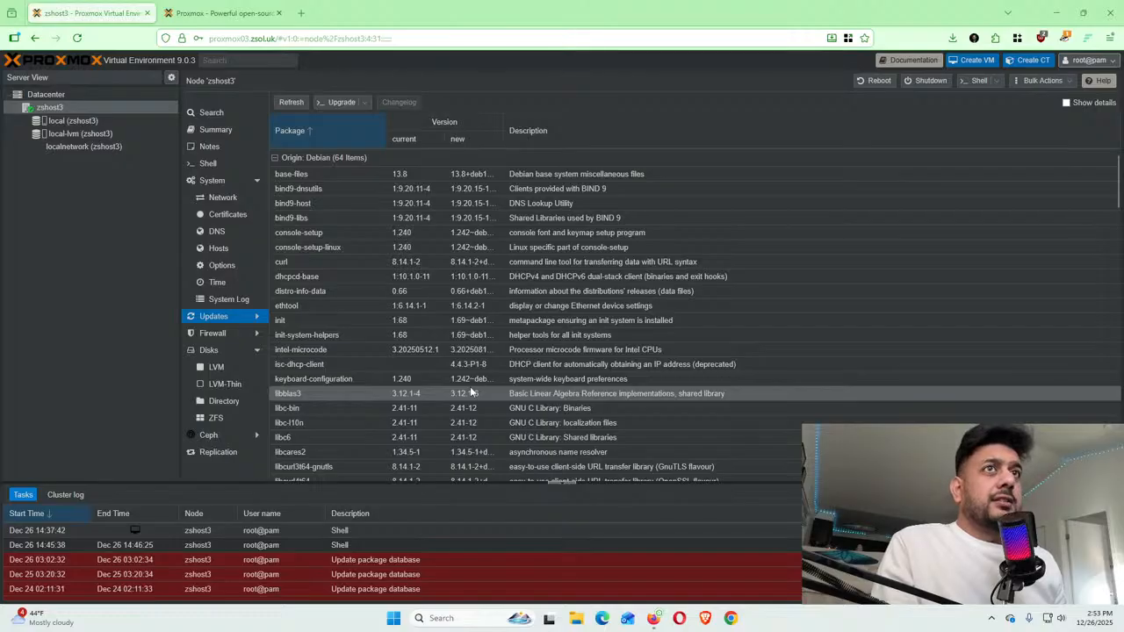
{"action": "left_click", "coordinate": [78, 38]}
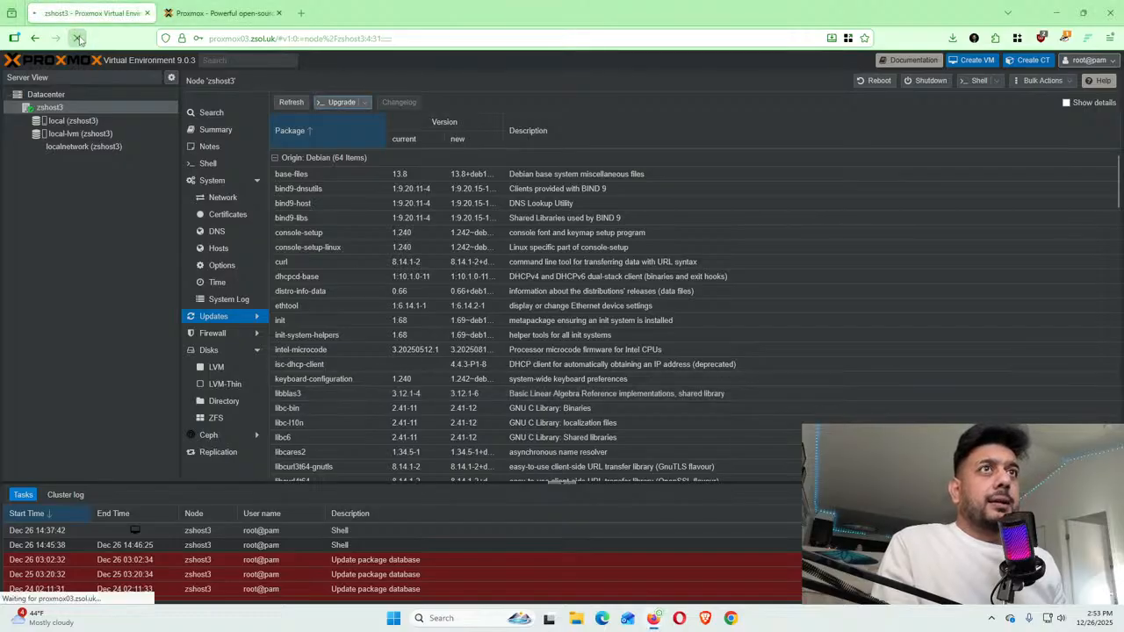
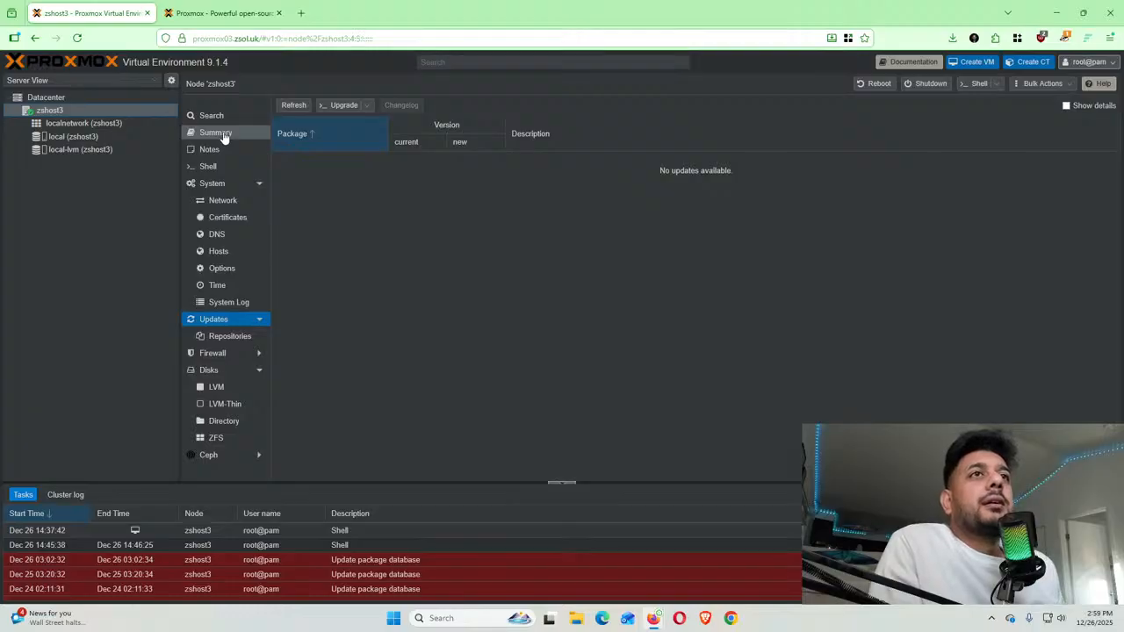
Look over zshost3's Summary and Options pages, then open its still-empty Notes page
{"action": "left_click", "coordinate": [219, 134]}
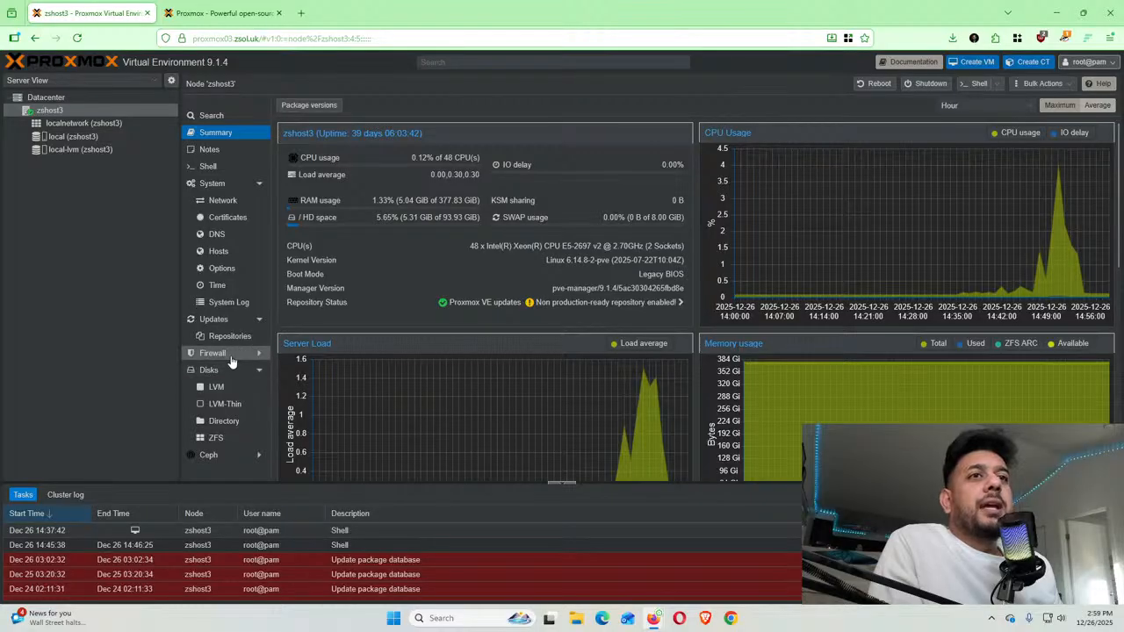
{"action": "left_click", "coordinate": [223, 271]}
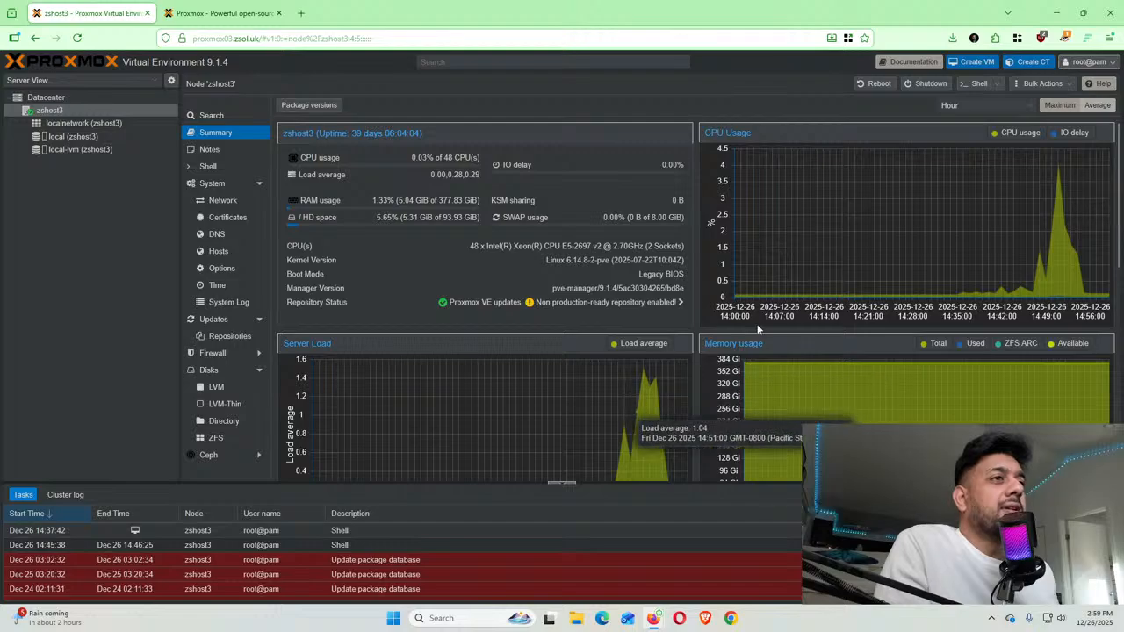
{"action": "left_click", "coordinate": [211, 152]}
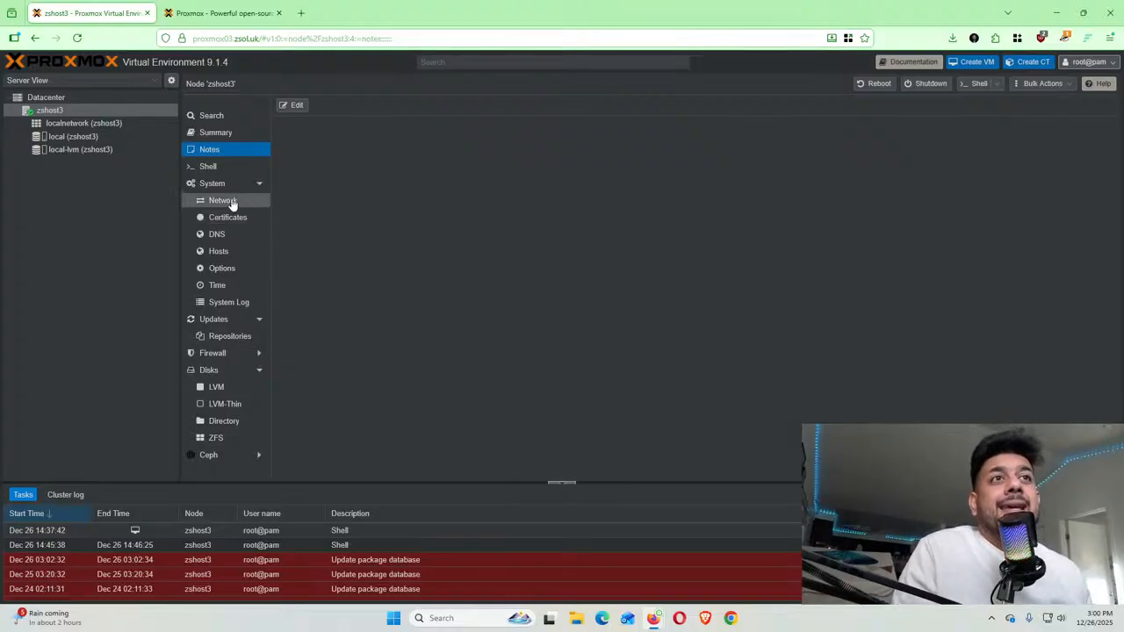
Pass through zshost3's Shell to its System services list, where corosync is dead and sshd and pveproxy are running
{"action": "left_click", "coordinate": [223, 169]}
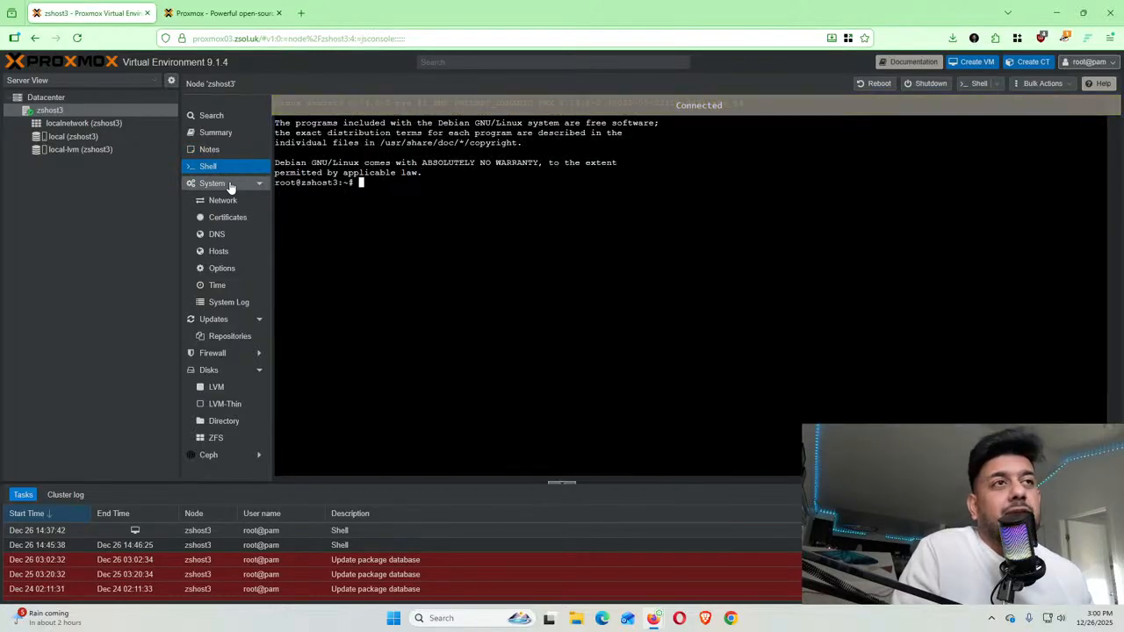
{"action": "left_click", "coordinate": [230, 185]}
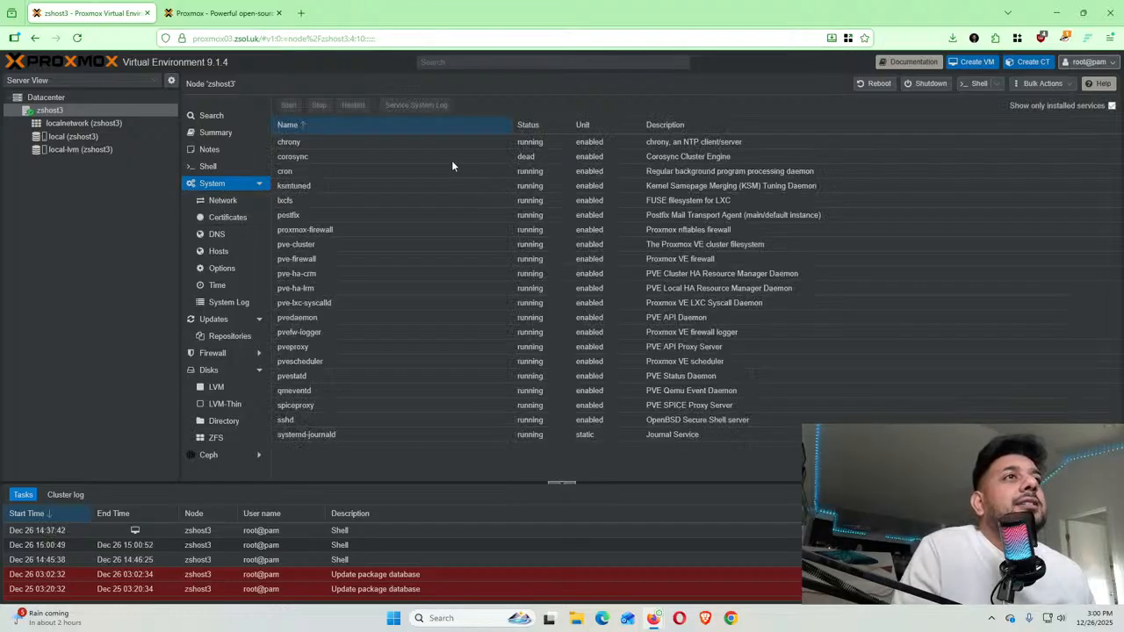
{"action": "left_click", "coordinate": [403, 141]}
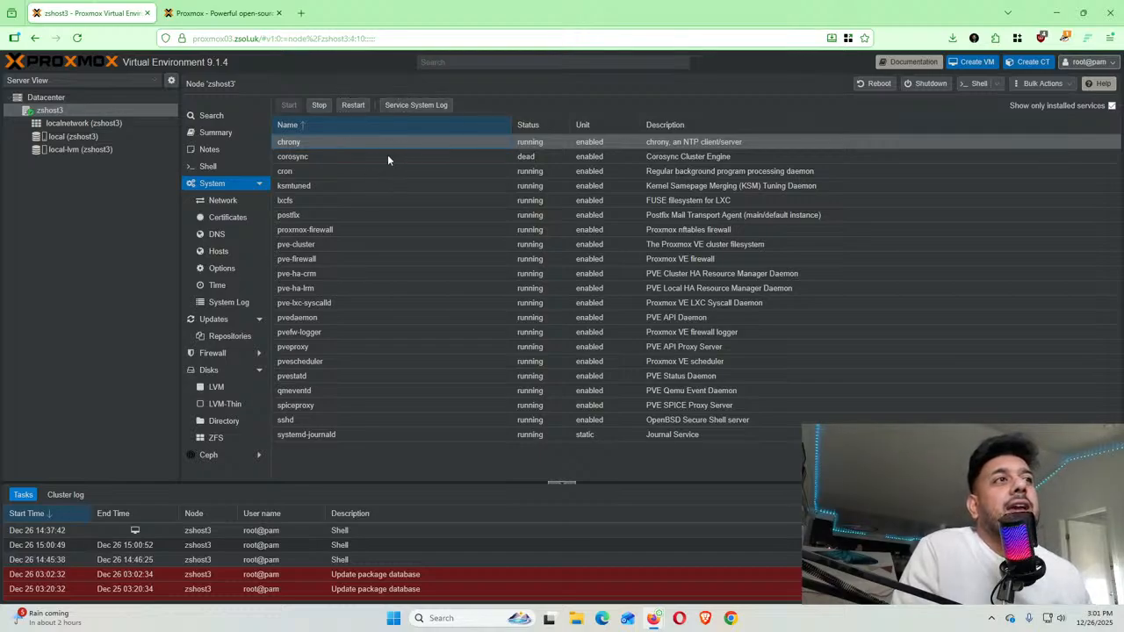
{"action": "left_click", "coordinate": [383, 155]}
{"action": "left_click", "coordinate": [380, 185]}
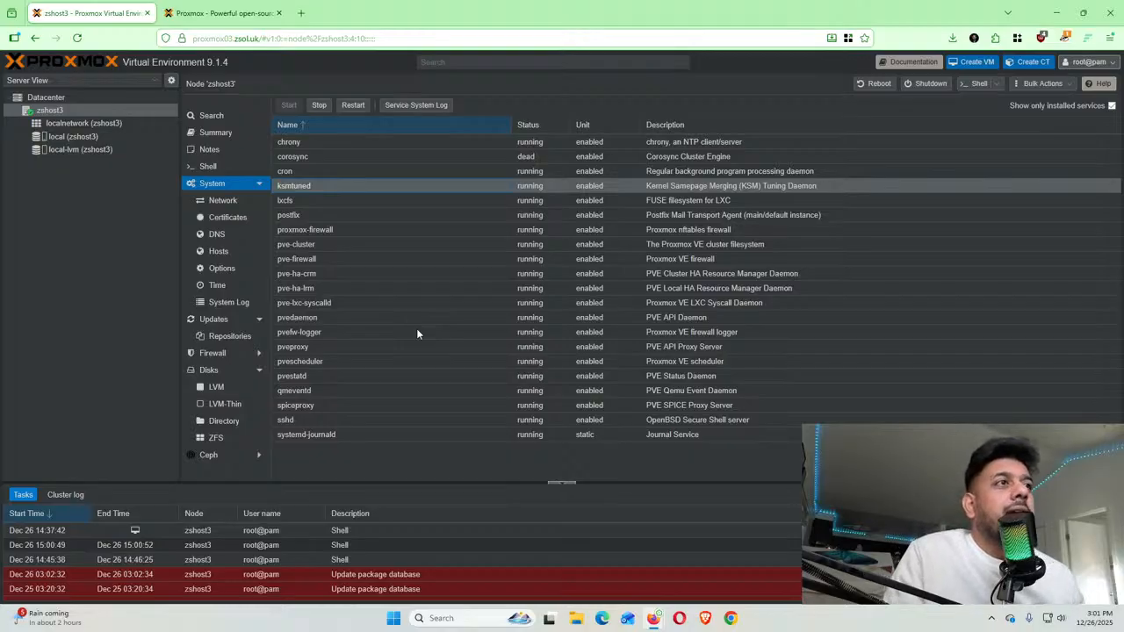
{"action": "left_click", "coordinate": [456, 142]}
{"action": "left_click", "coordinate": [449, 155]}
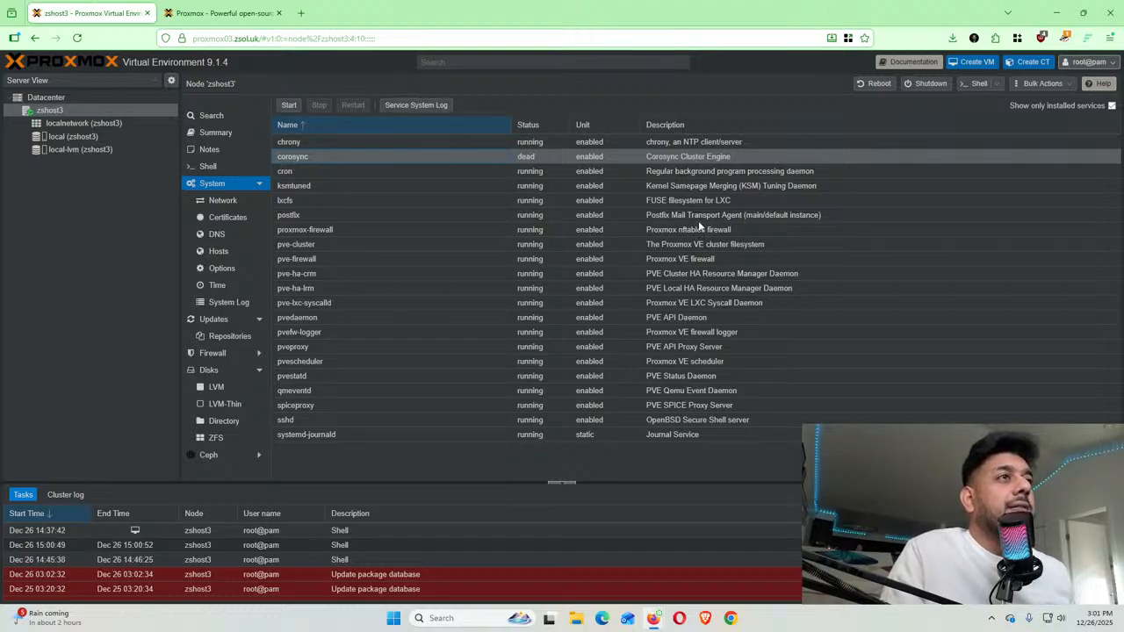
{"action": "left_click", "coordinate": [334, 270]}
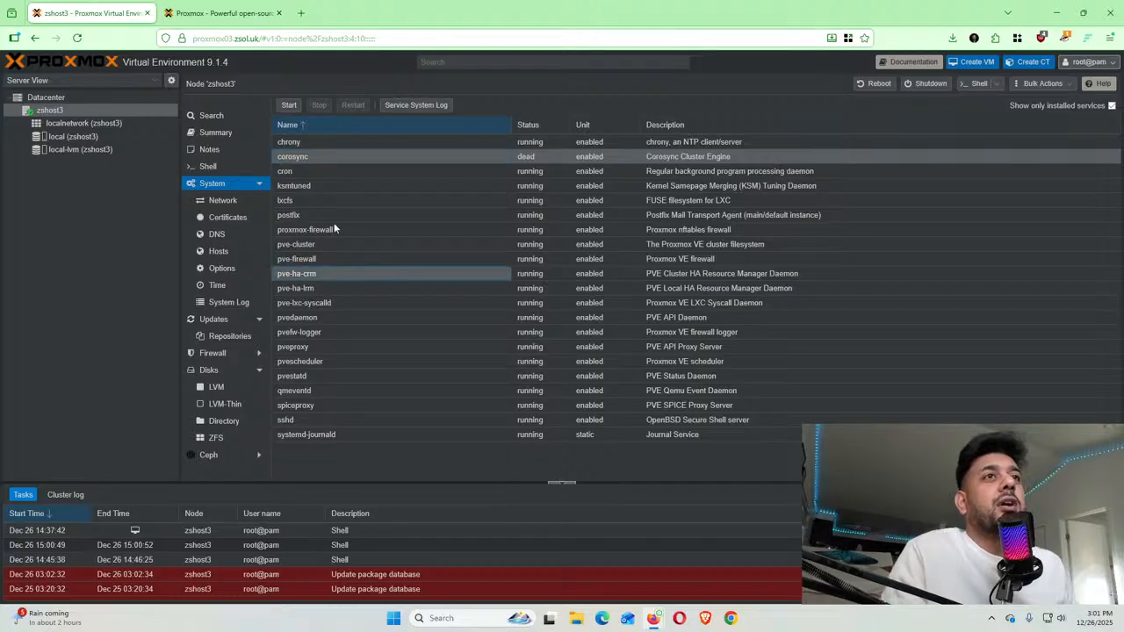
{"action": "left_click", "coordinate": [334, 229]}
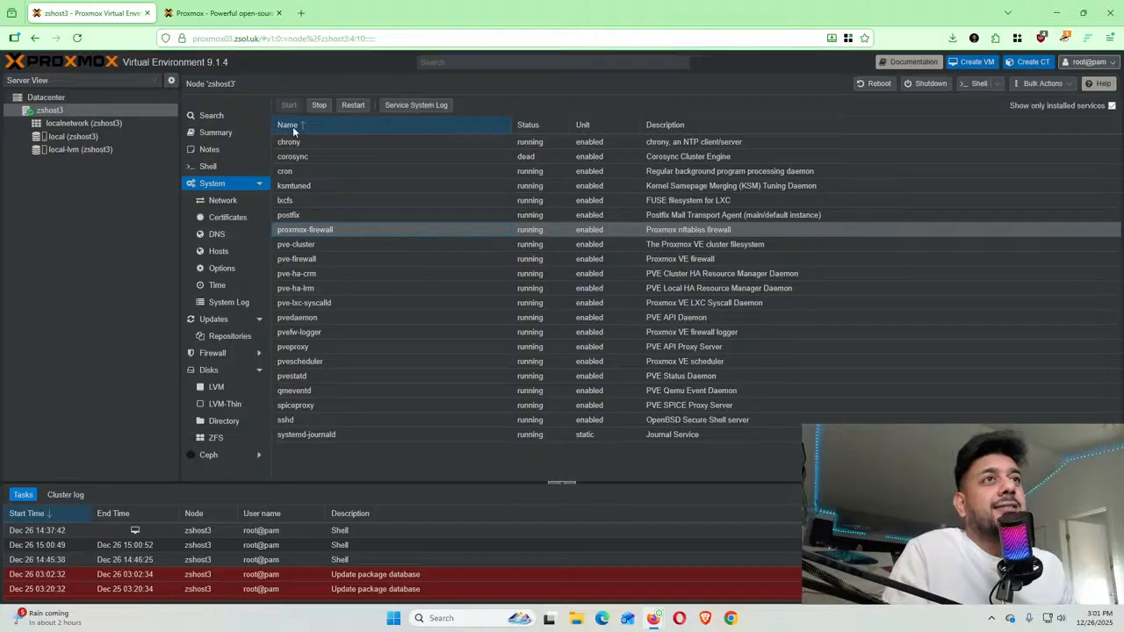
{"action": "left_click", "coordinate": [325, 246]}
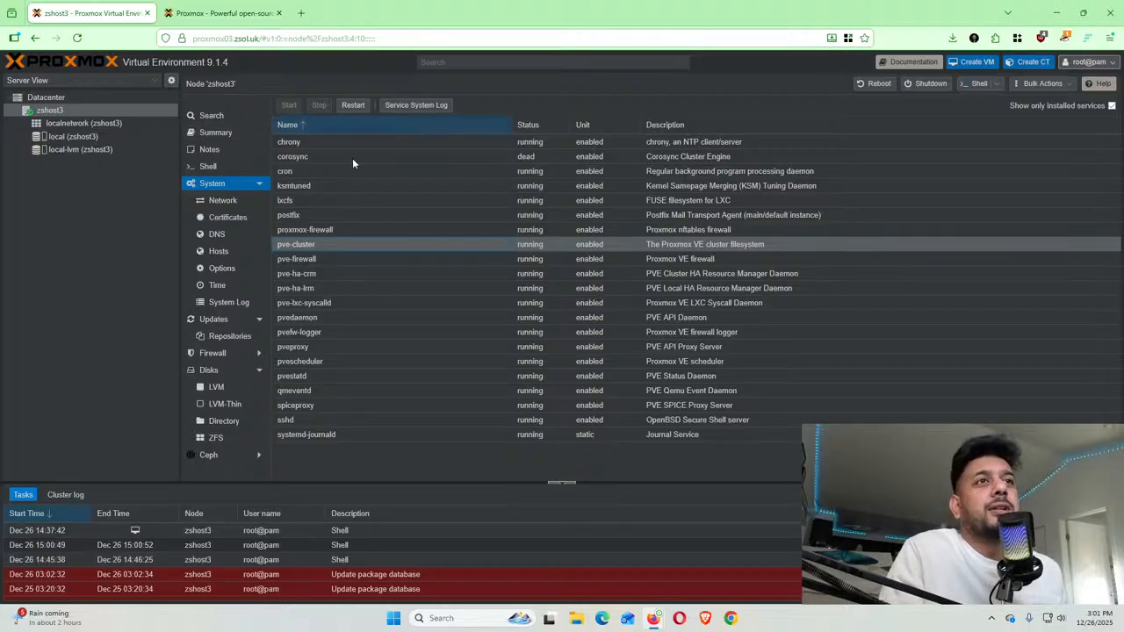
{"action": "left_click", "coordinate": [295, 261]}
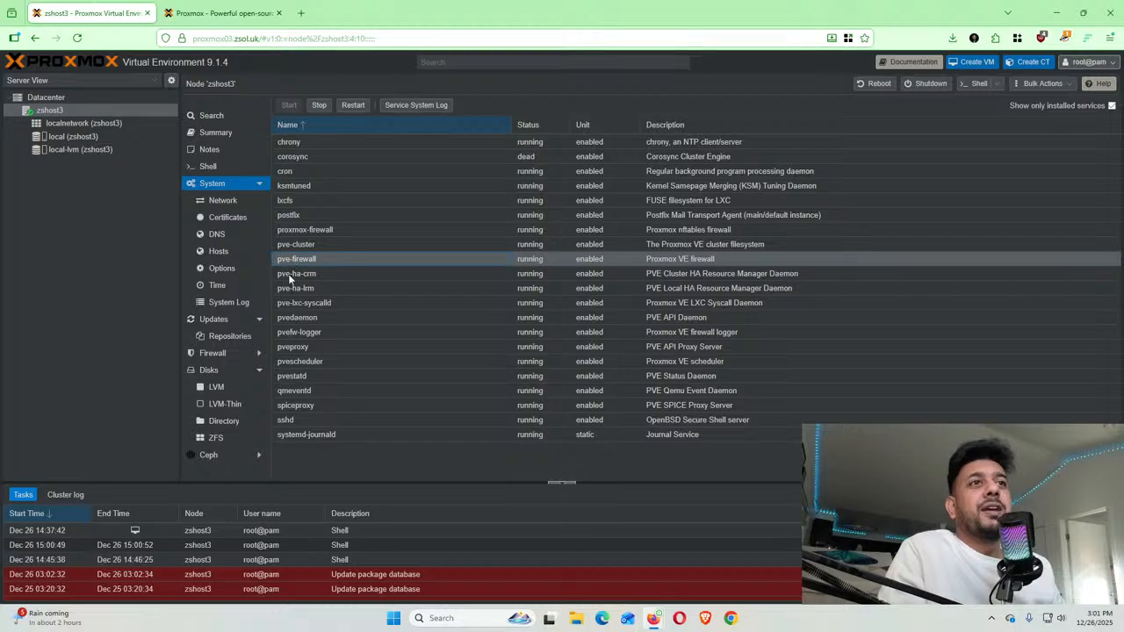
{"action": "left_click", "coordinate": [289, 275]}
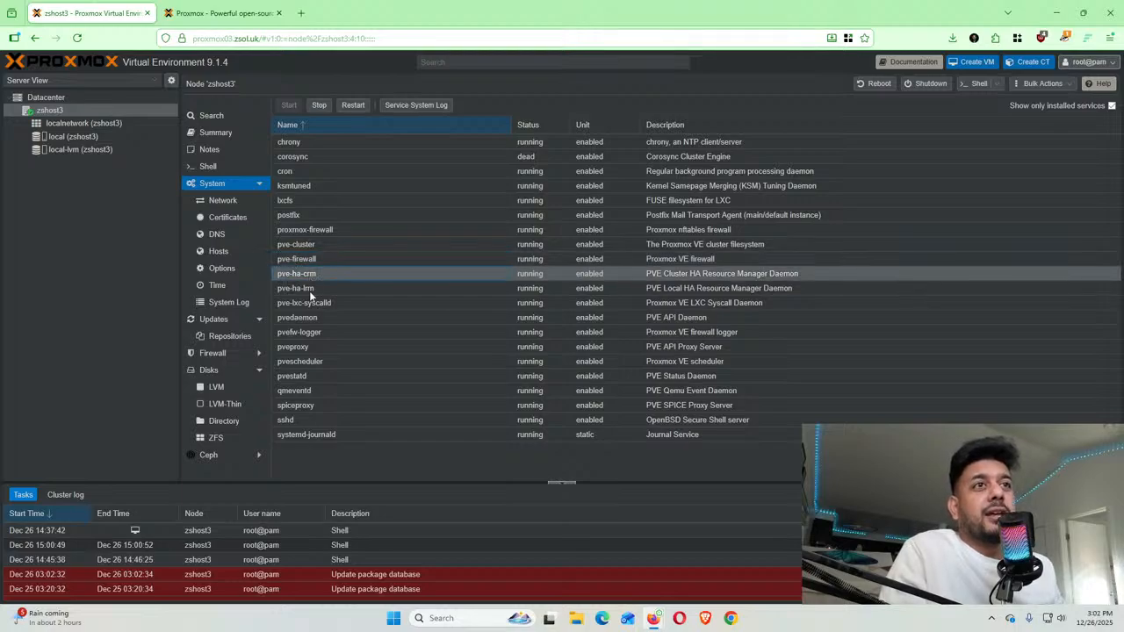
{"action": "left_click", "coordinate": [312, 307]}
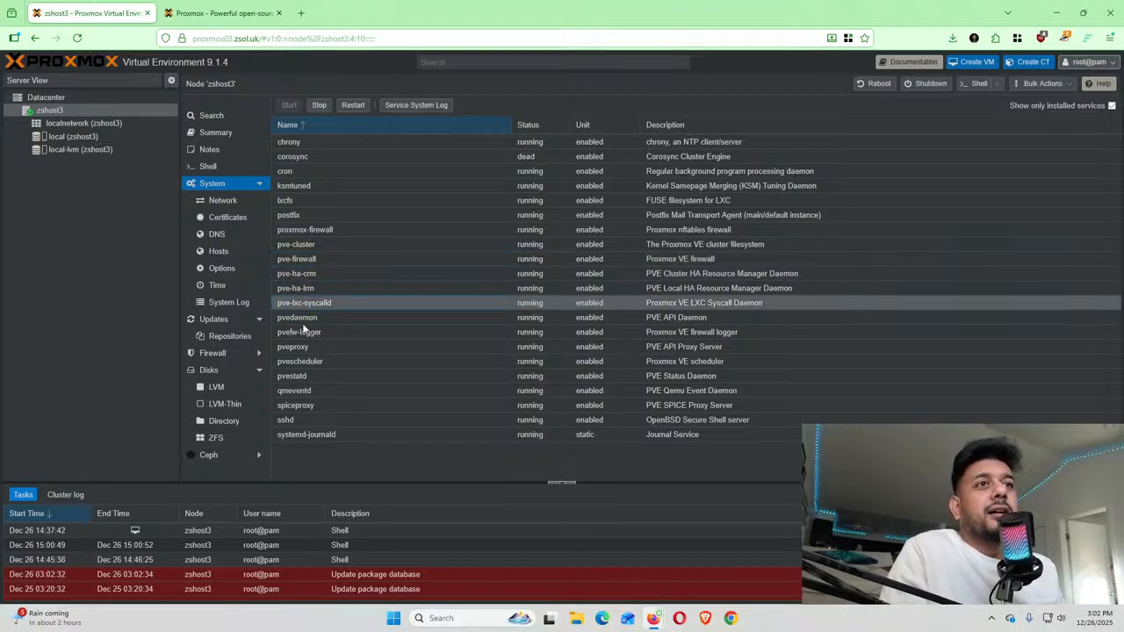
{"action": "left_click", "coordinate": [304, 320]}
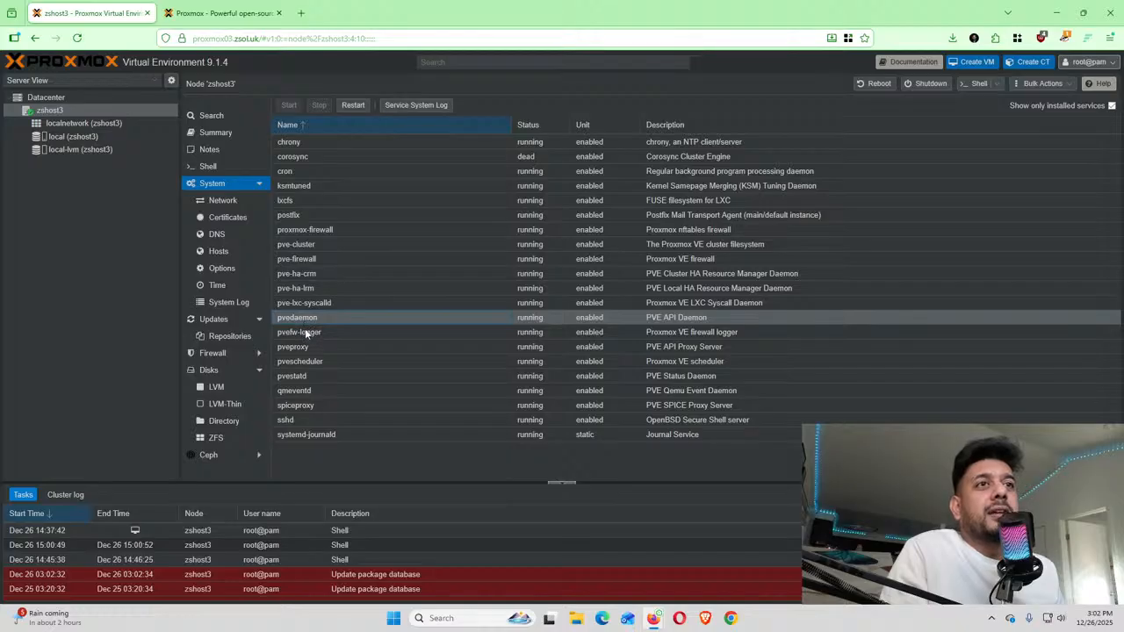
{"action": "left_click", "coordinate": [305, 332]}
{"action": "left_click", "coordinate": [295, 347]}
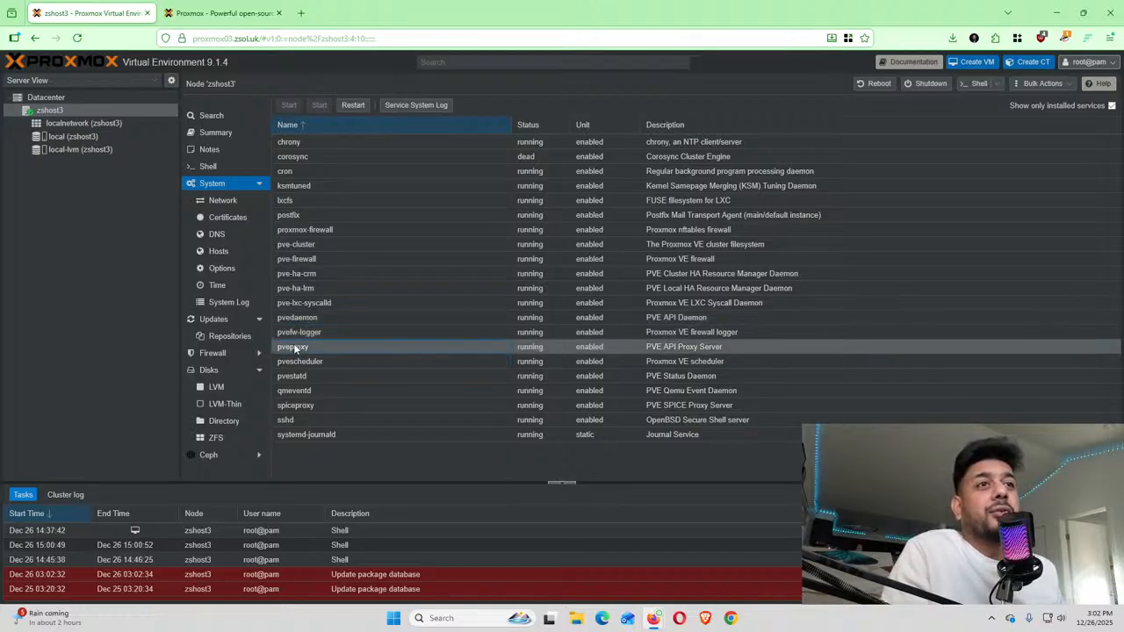
{"action": "left_click", "coordinate": [324, 434]}
{"action": "left_click", "coordinate": [311, 418]}
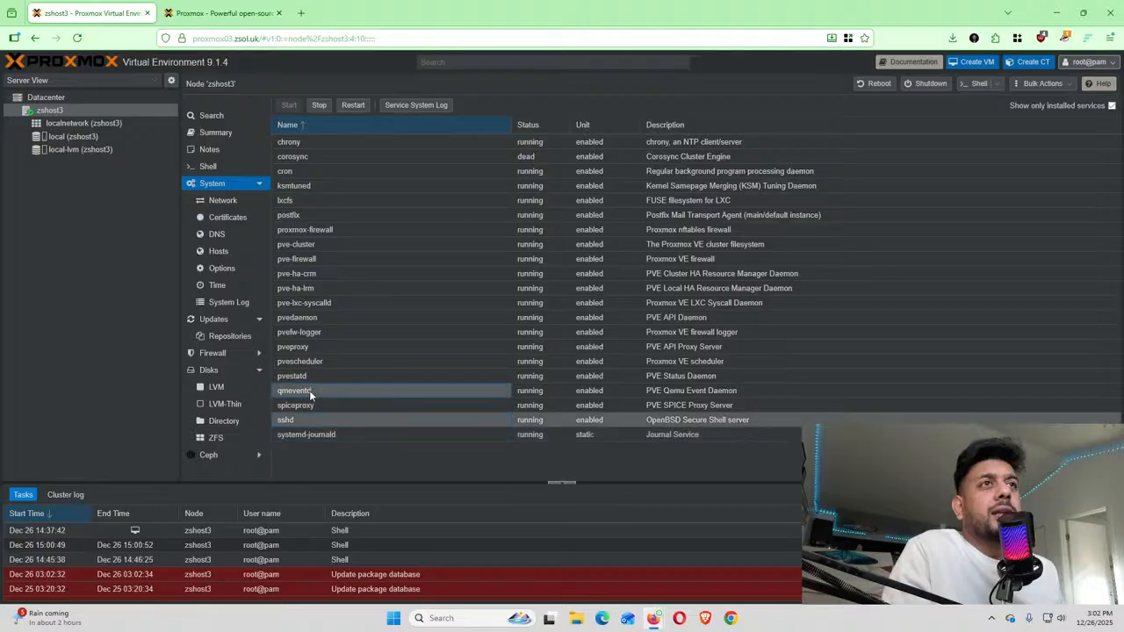
{"action": "left_click", "coordinate": [311, 392]}
{"action": "left_click", "coordinate": [312, 375]}
{"action": "left_click", "coordinate": [311, 360]}
{"action": "left_click", "coordinate": [309, 346]}
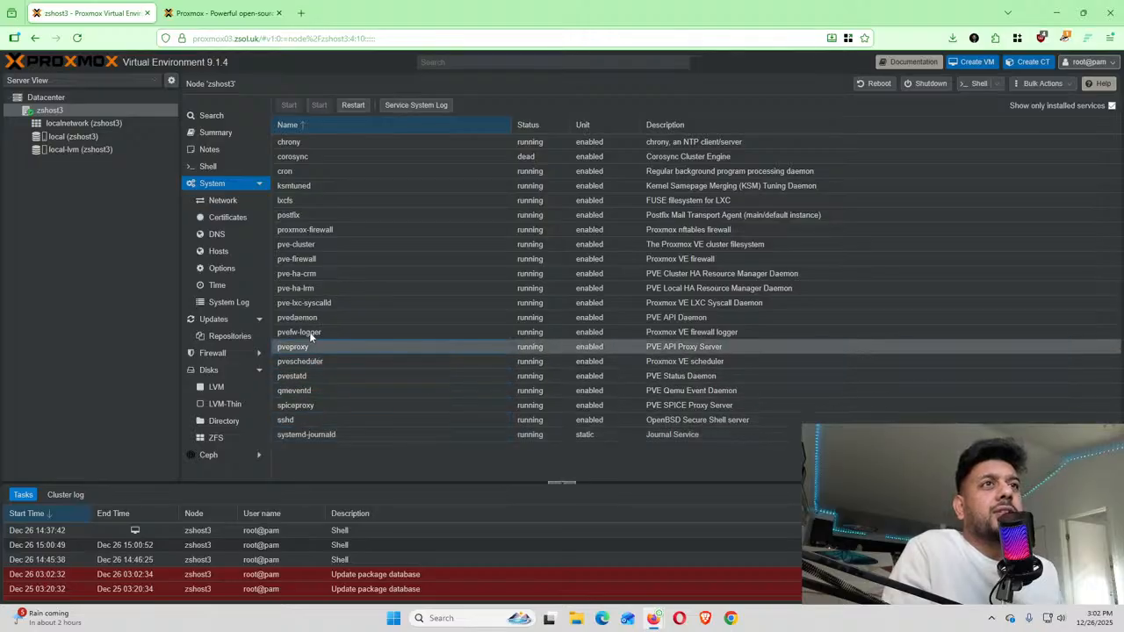
{"action": "left_click", "coordinate": [309, 334]}
{"action": "left_click", "coordinate": [306, 303]}
{"action": "left_click", "coordinate": [303, 213]}
{"action": "left_click", "coordinate": [297, 156]}
{"action": "left_click", "coordinate": [295, 143]}
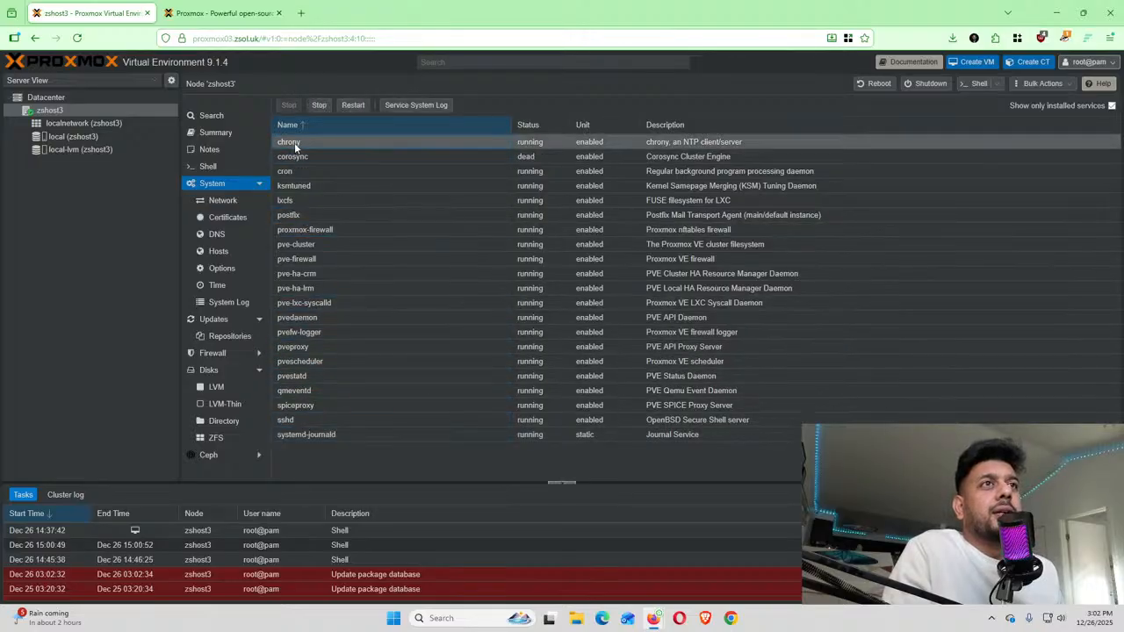
{"action": "left_click", "coordinate": [292, 156]}
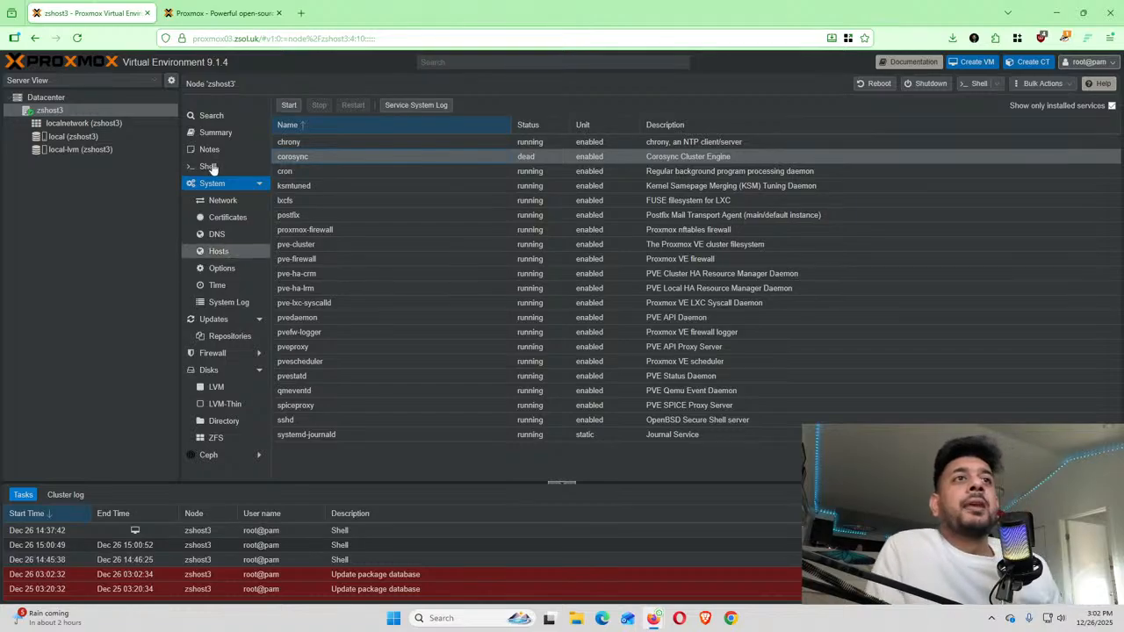
From zshost3's Network list, begin creating a Linux Bridge named vmbr1 with autostart enabled
{"action": "left_click", "coordinate": [223, 200]}
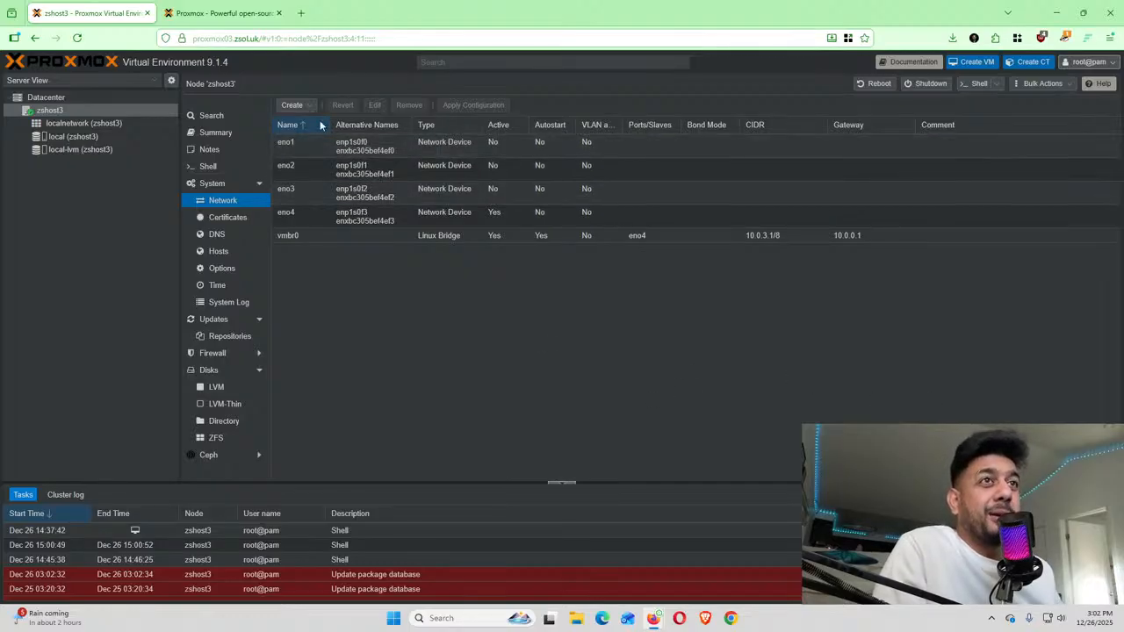
{"action": "left_click", "coordinate": [297, 106]}
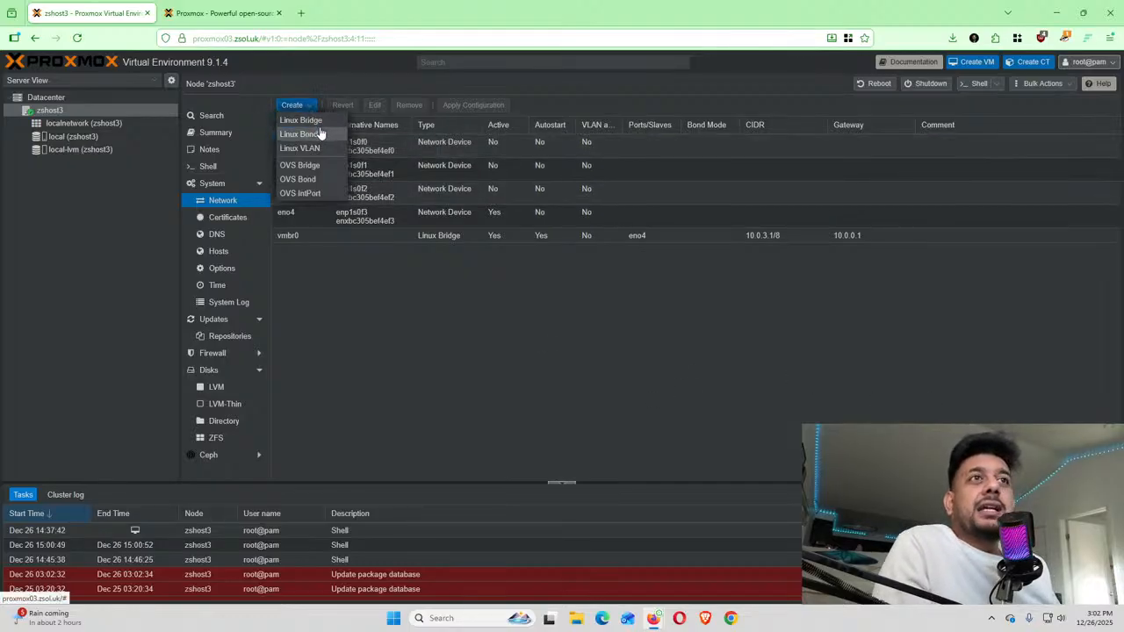
{"action": "left_click", "coordinate": [312, 121]}
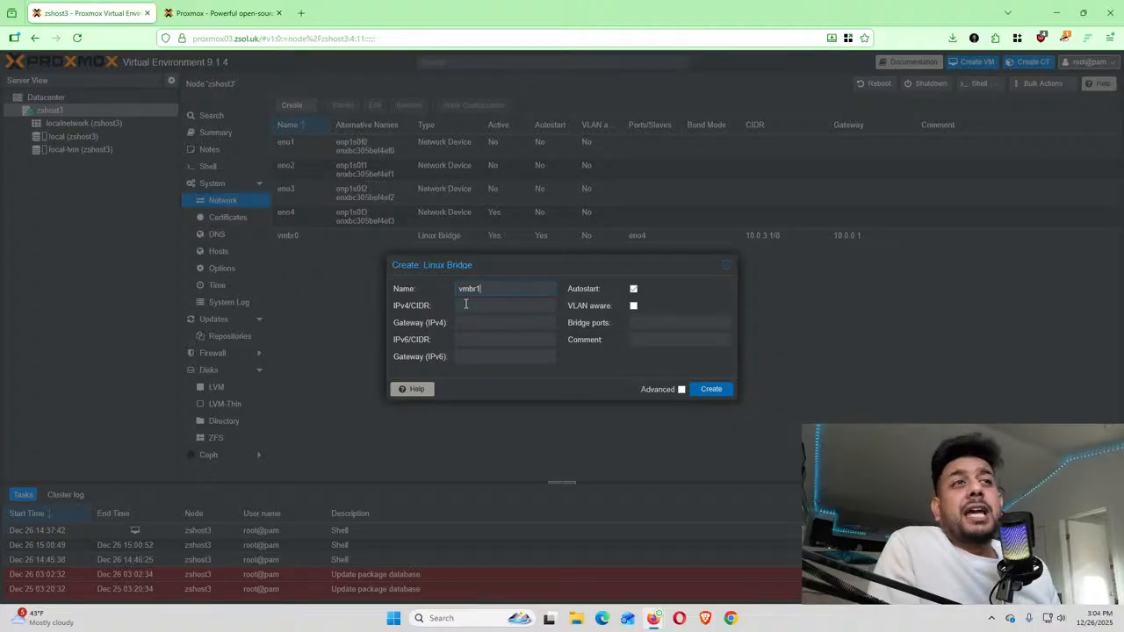
Create bridge vmbr1 with bridge port eno1, then view it beside vmbr0 in the localnetwork zone
{"action": "left_click", "coordinate": [663, 325]}
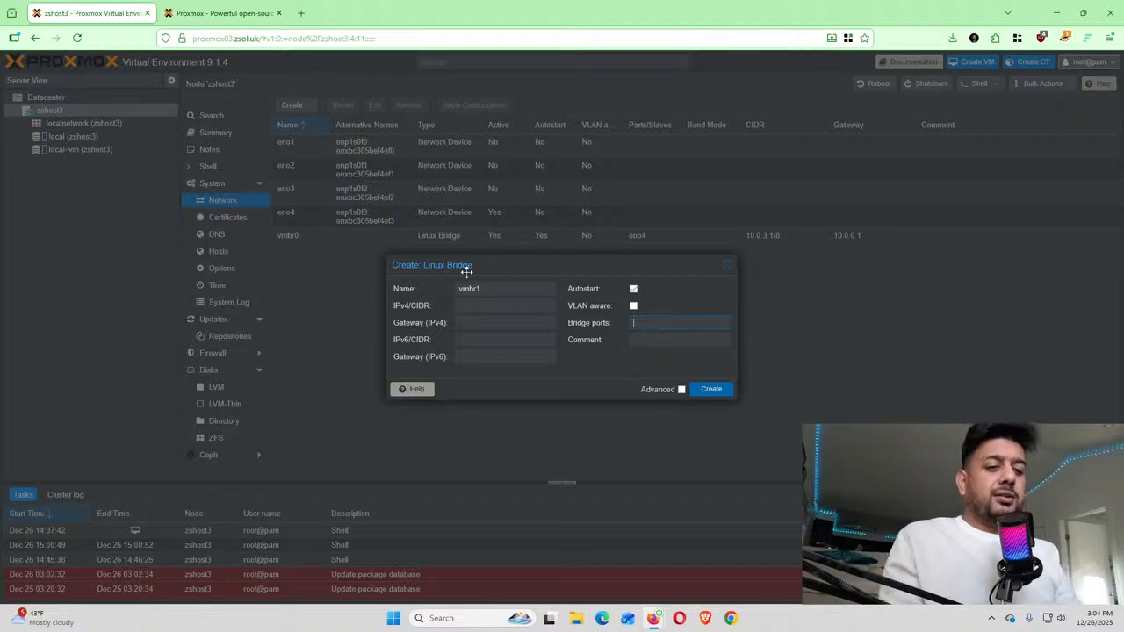
{"action": "type", "text": "en"}
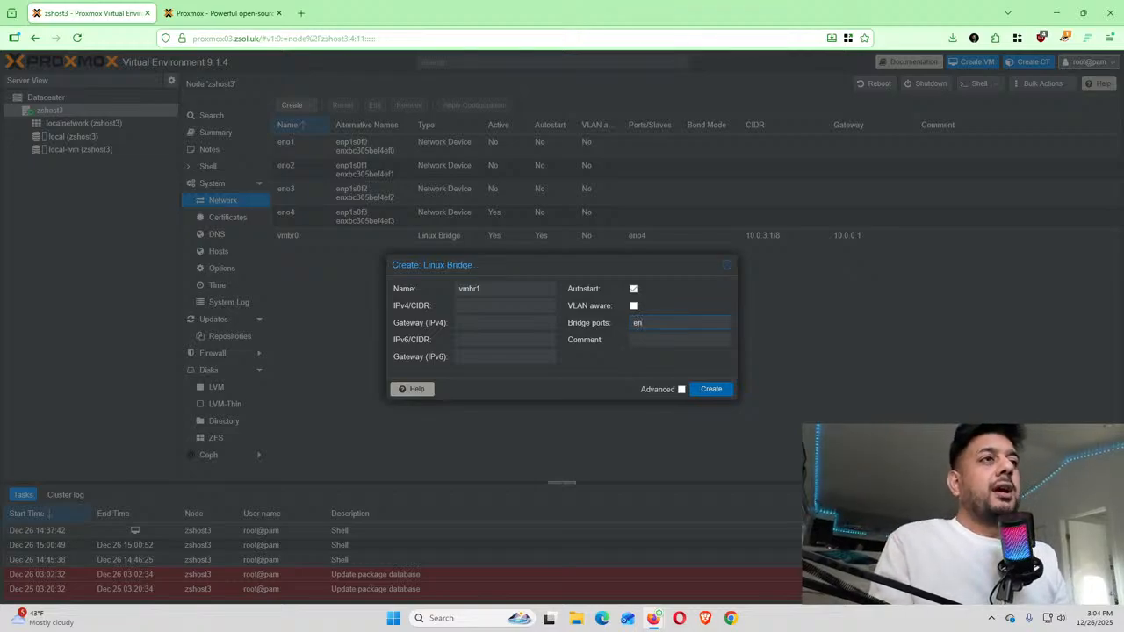
{"action": "type", "text": "o1"}
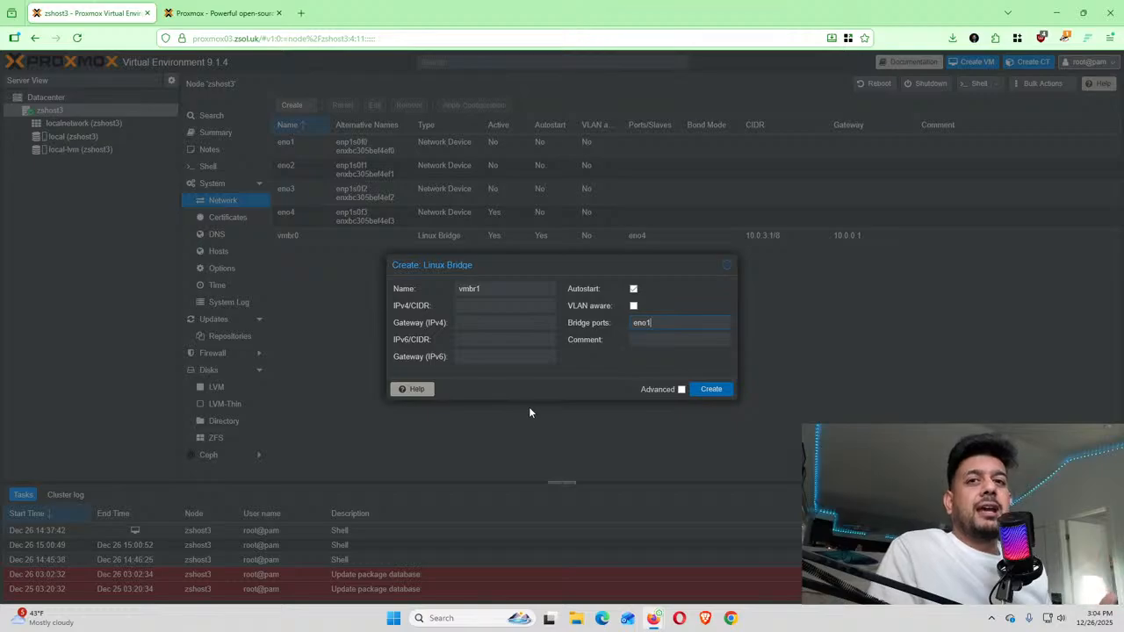
{"action": "left_click", "coordinate": [702, 390]}
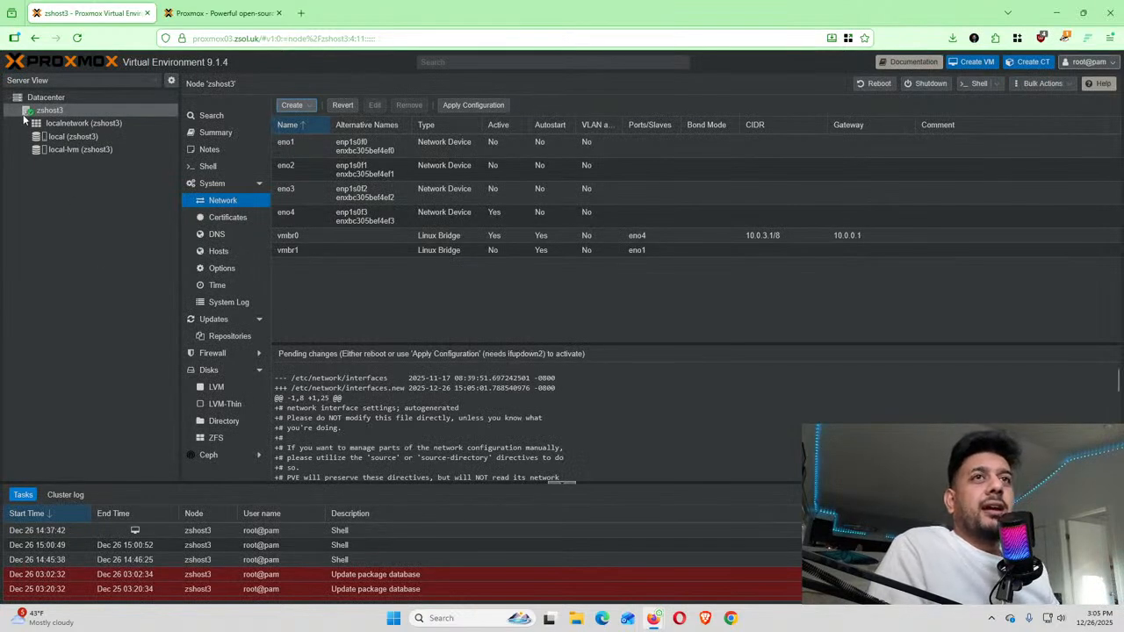
{"action": "left_click", "coordinate": [47, 127]}
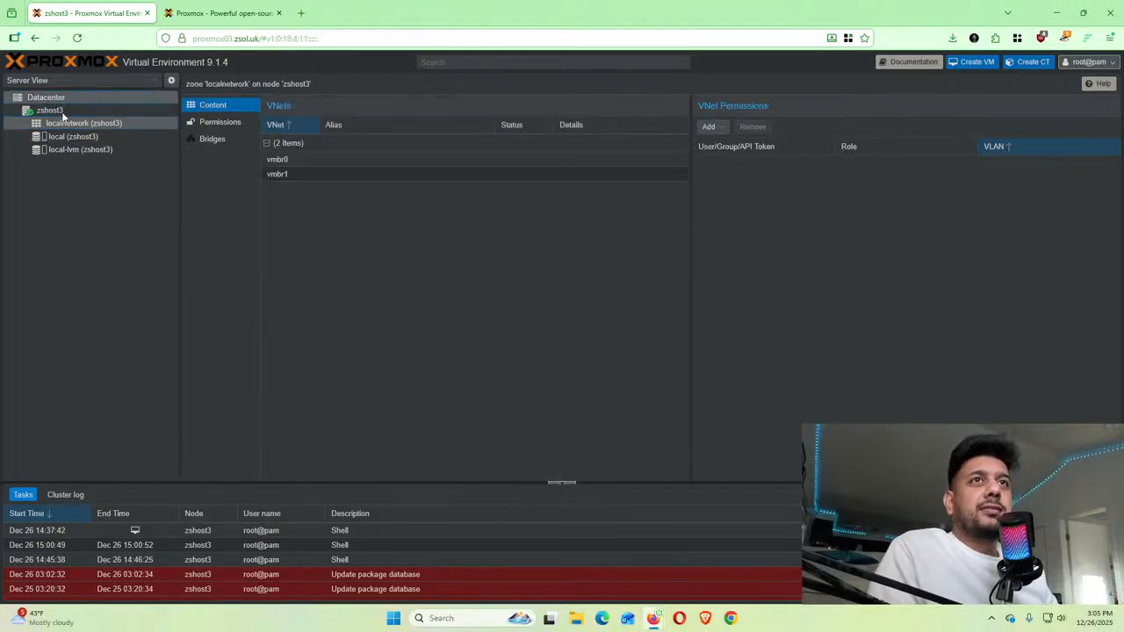
Go back to zshost3's Network list, where vmbr1 on eno1 is inactive and pending
{"action": "left_click", "coordinate": [48, 98]}
{"action": "left_click", "coordinate": [50, 110]}
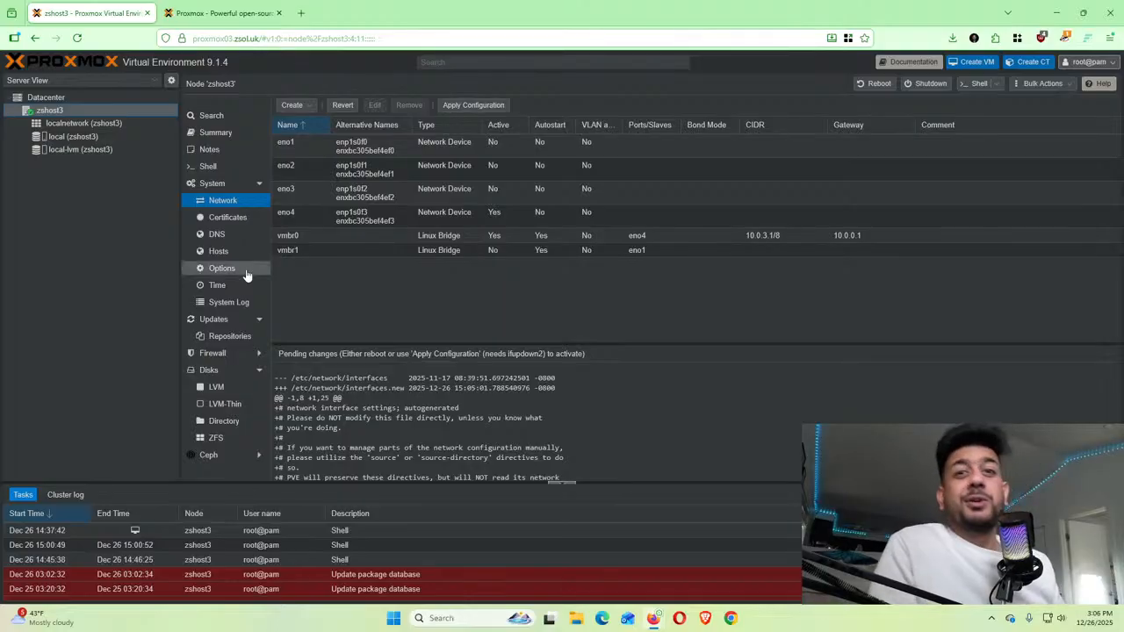
Inspect the eno4, vmbr0 (10.0.3.1/8) and pending vmbr1 rows in zshost3's network list
{"action": "left_click", "coordinate": [391, 253]}
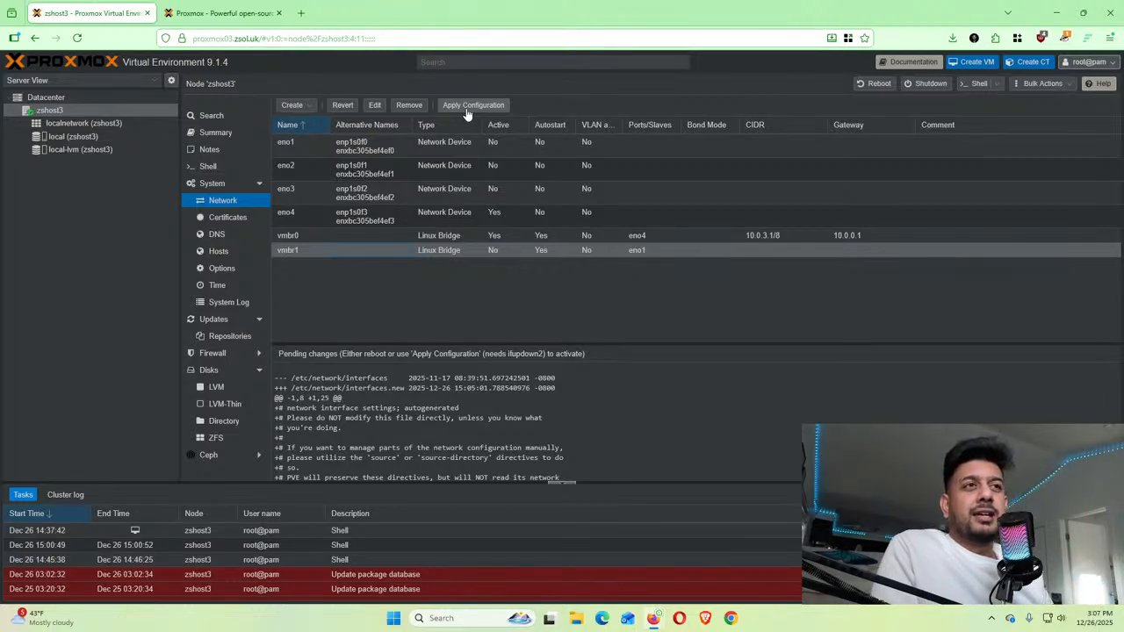
{"action": "left_click", "coordinate": [494, 250]}
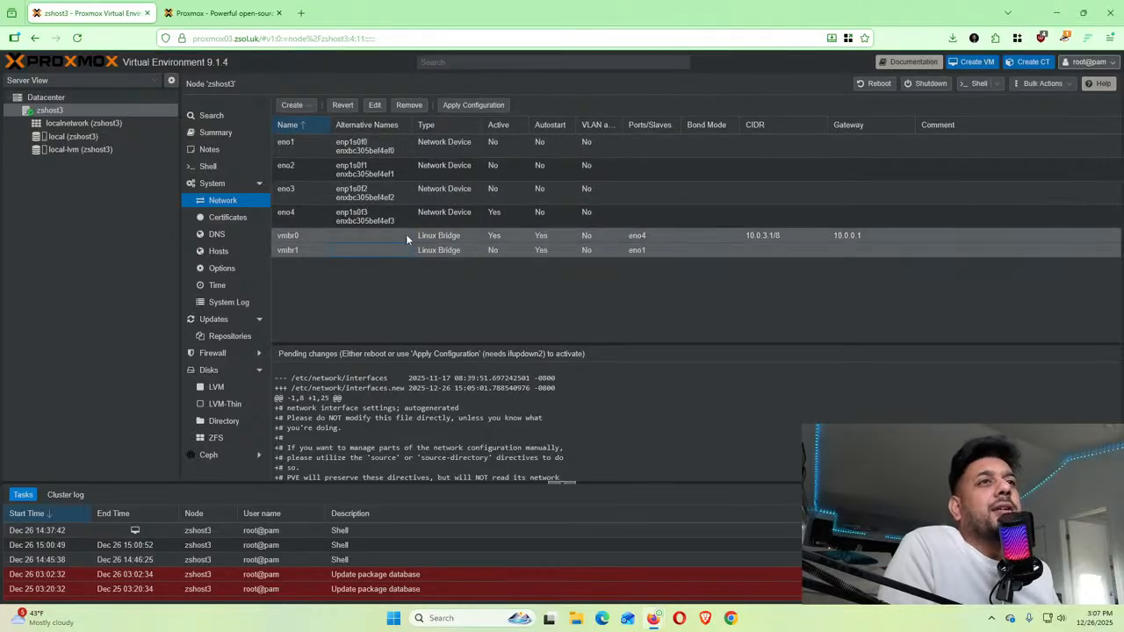
{"action": "left_click", "coordinate": [406, 234]}
{"action": "left_click", "coordinate": [442, 218]}
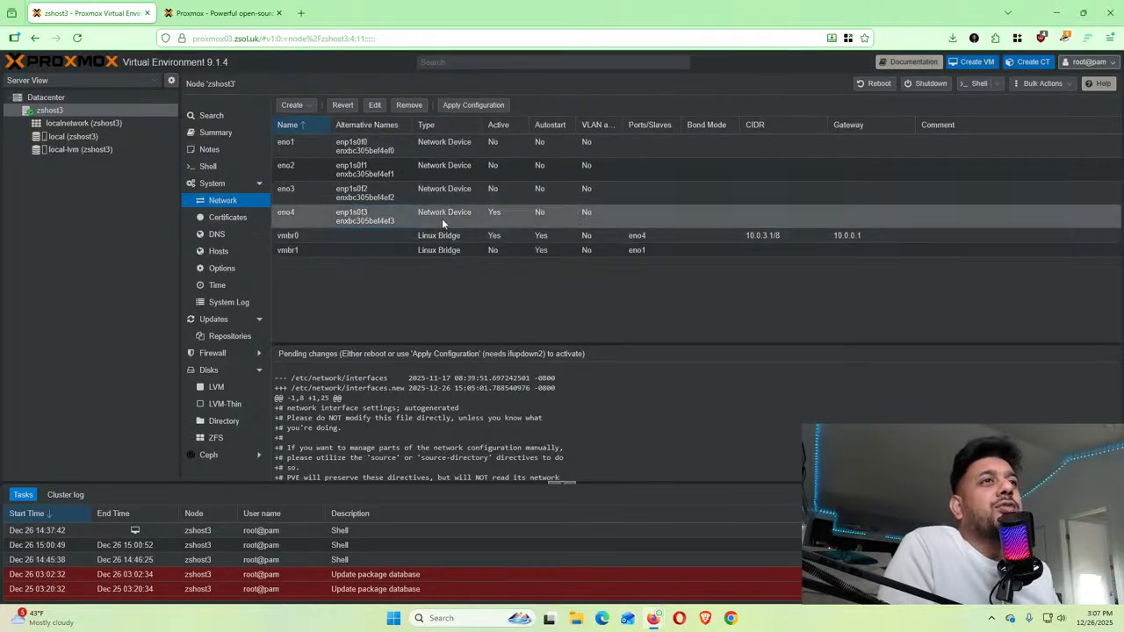
{"action": "left_click", "coordinate": [391, 235]}
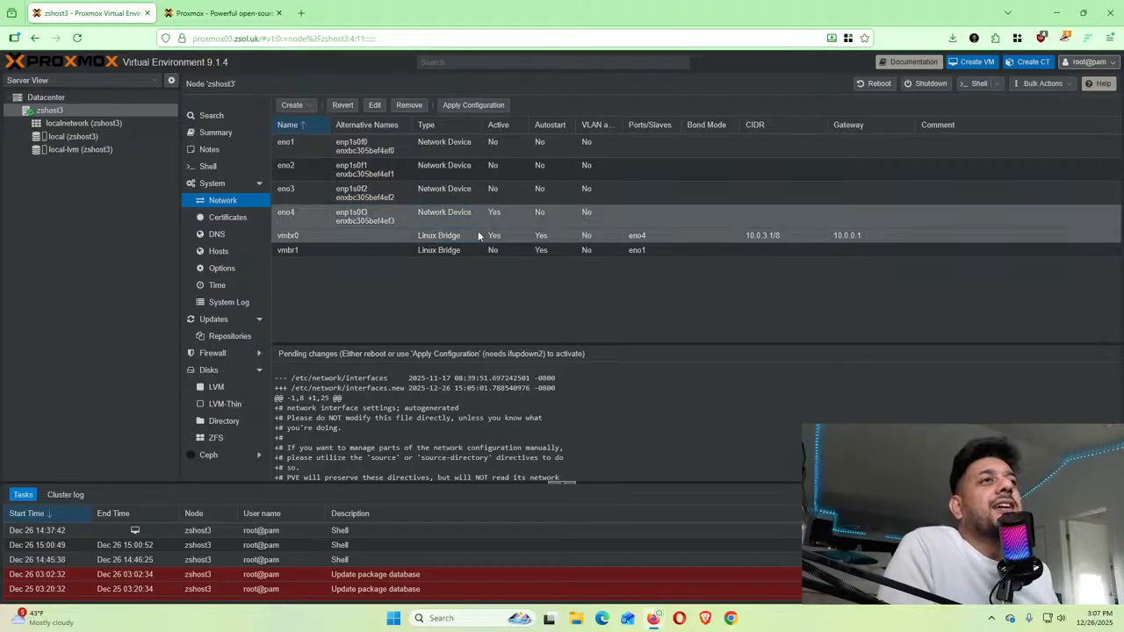
{"action": "left_click", "coordinate": [477, 209]}
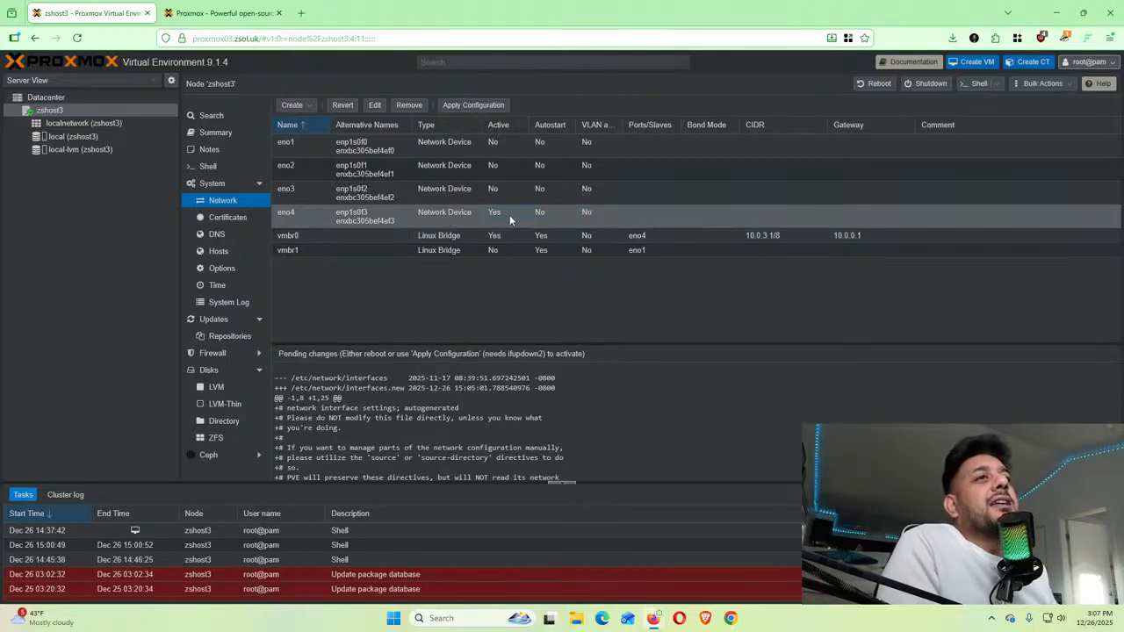
{"action": "left_click", "coordinate": [512, 251]}
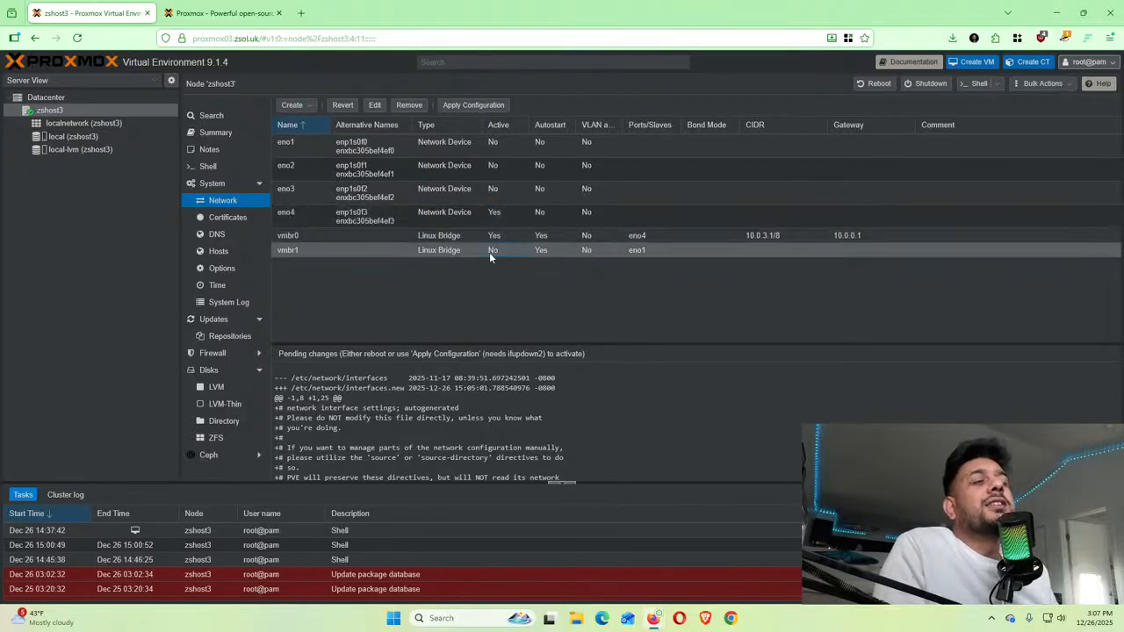
Apply and confirm the pending network configuration so vmbr1 on eno1 becomes active
{"action": "left_click", "coordinate": [474, 106]}
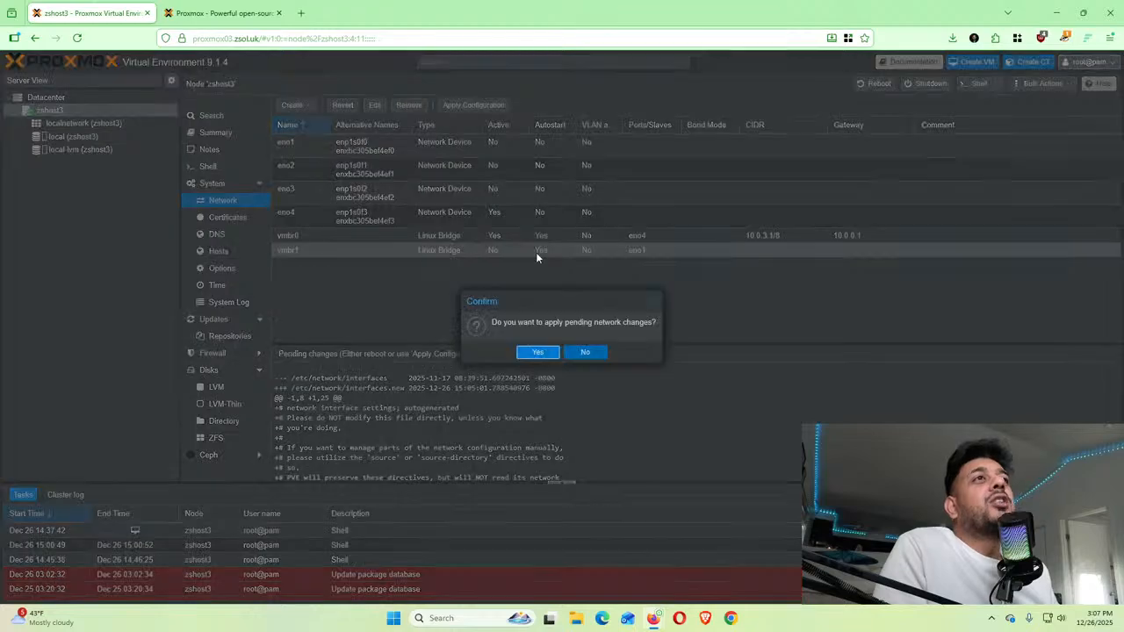
{"action": "left_click", "coordinate": [539, 351]}
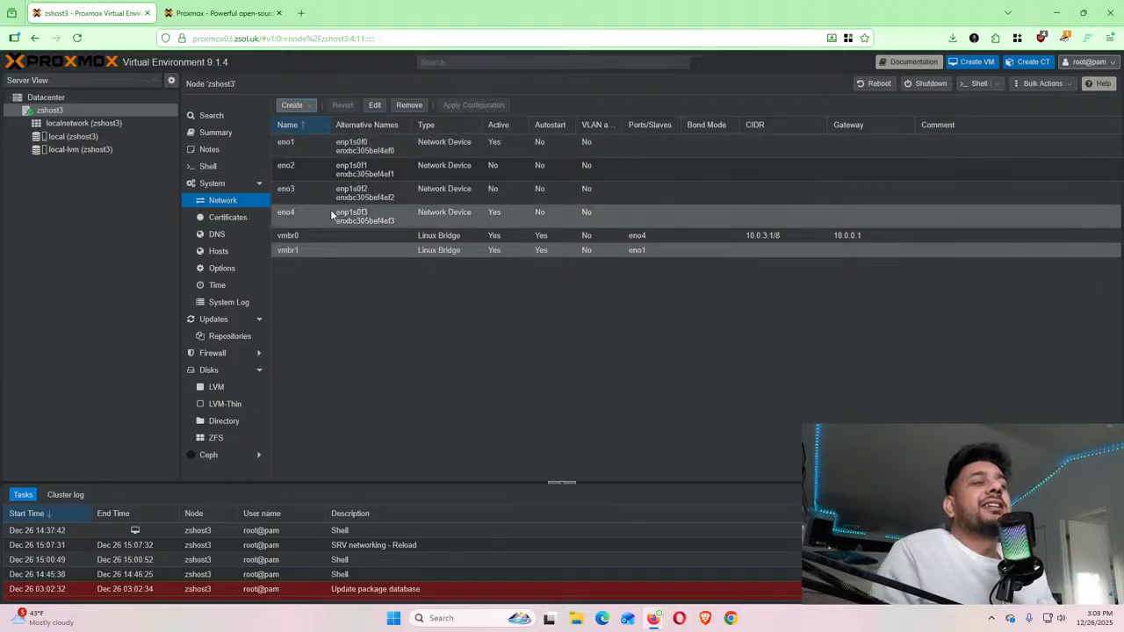
Open zshost3's Certificates page, listing pve-root-ca.pem and pve-ssl.pem
{"action": "left_click", "coordinate": [232, 220]}
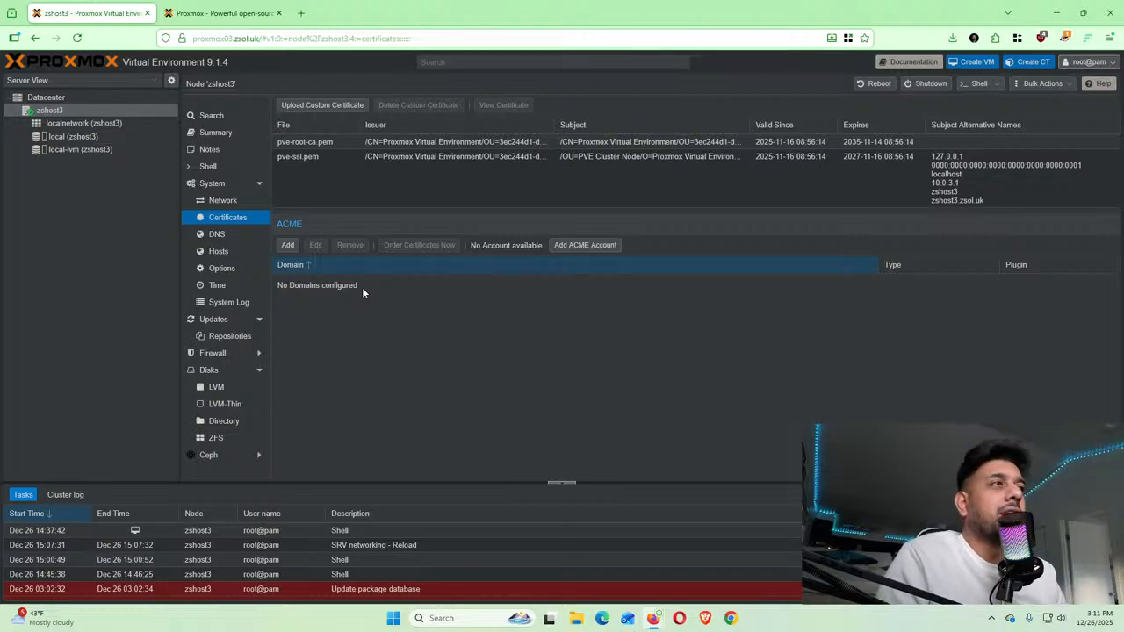
Review zshost3's DNS settings and its Hosts file mapping 10.0.3.1 to zshost3.zsol.uk
{"action": "left_click", "coordinate": [243, 235]}
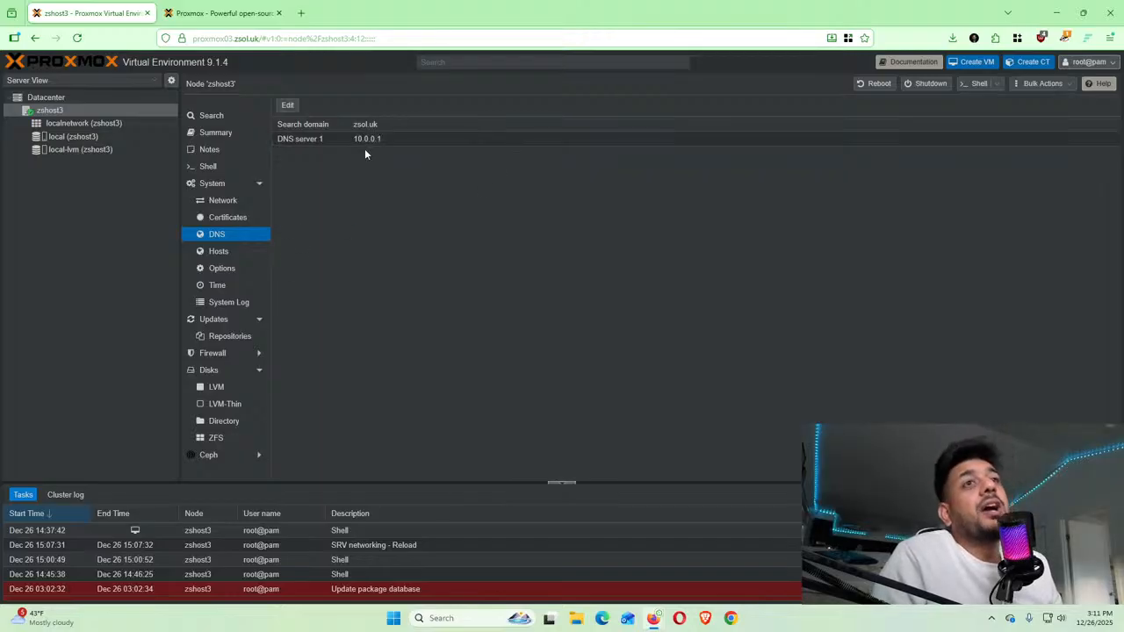
{"action": "left_click", "coordinate": [233, 253]}
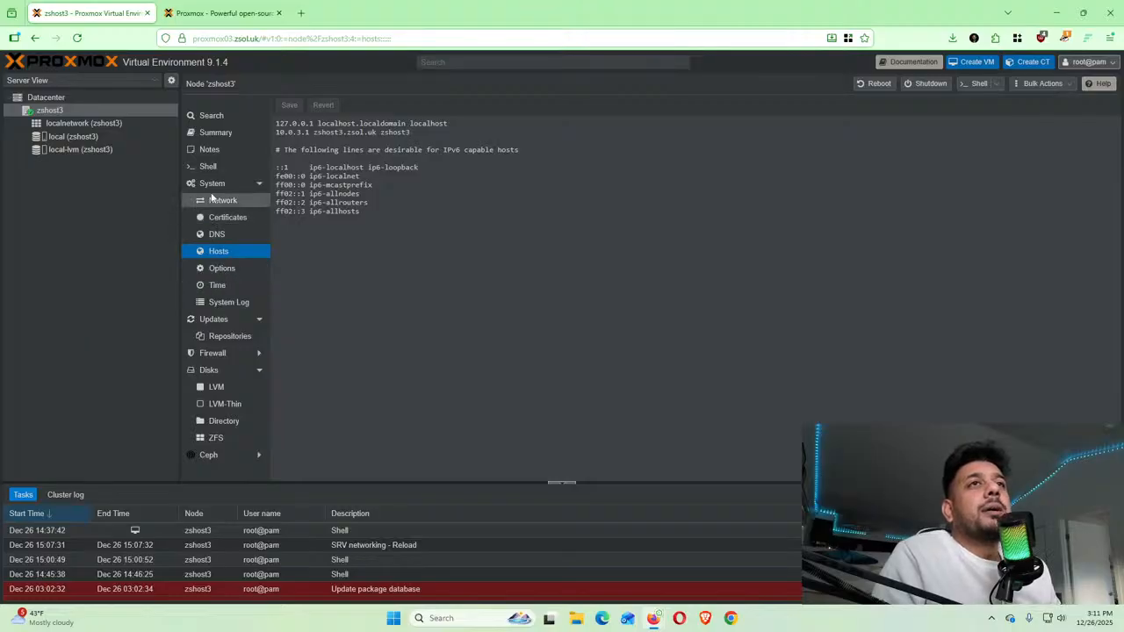
Inspect zshost3's Wake on LAN and start-on-boot delay options, leaving both unchanged
{"action": "left_click", "coordinate": [232, 270]}
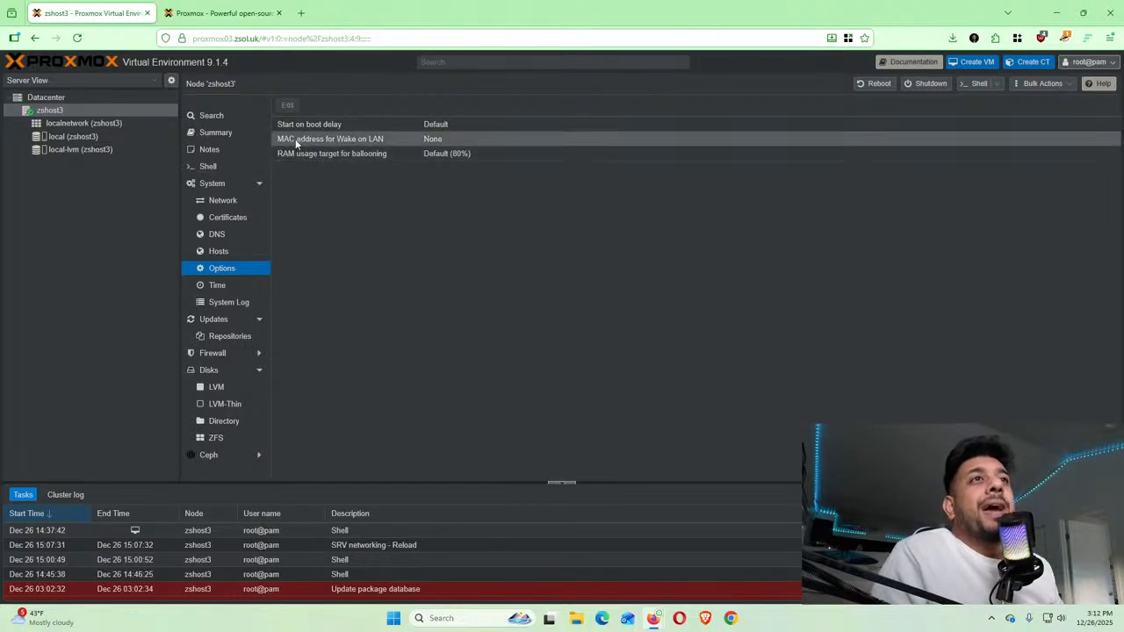
{"action": "double_click", "coordinate": [352, 139]}
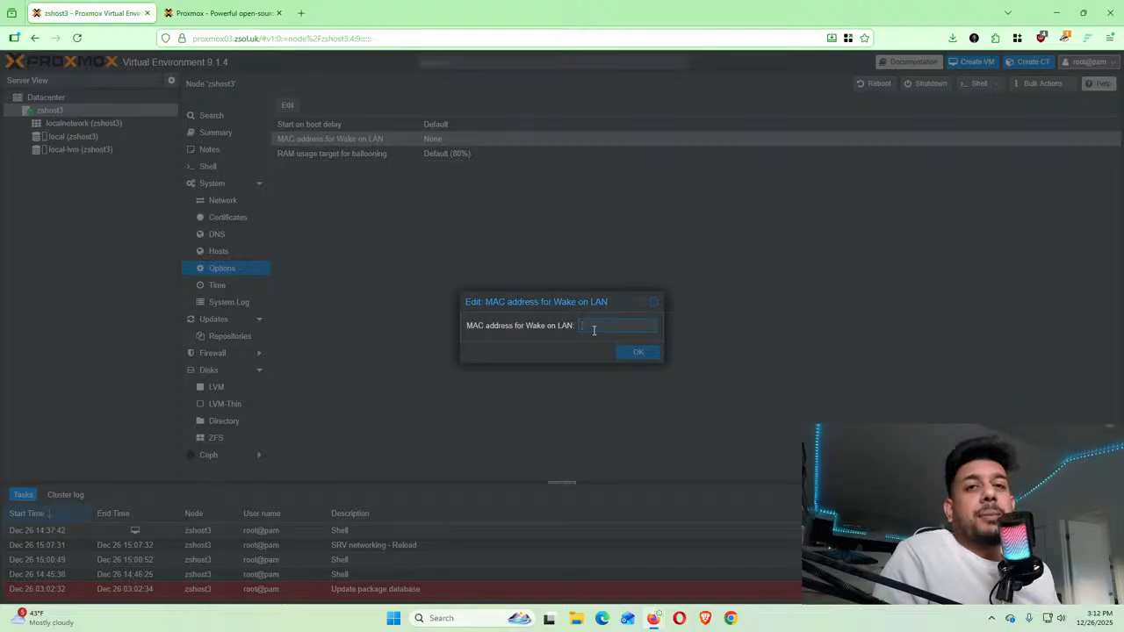
{"action": "left_click", "coordinate": [655, 303]}
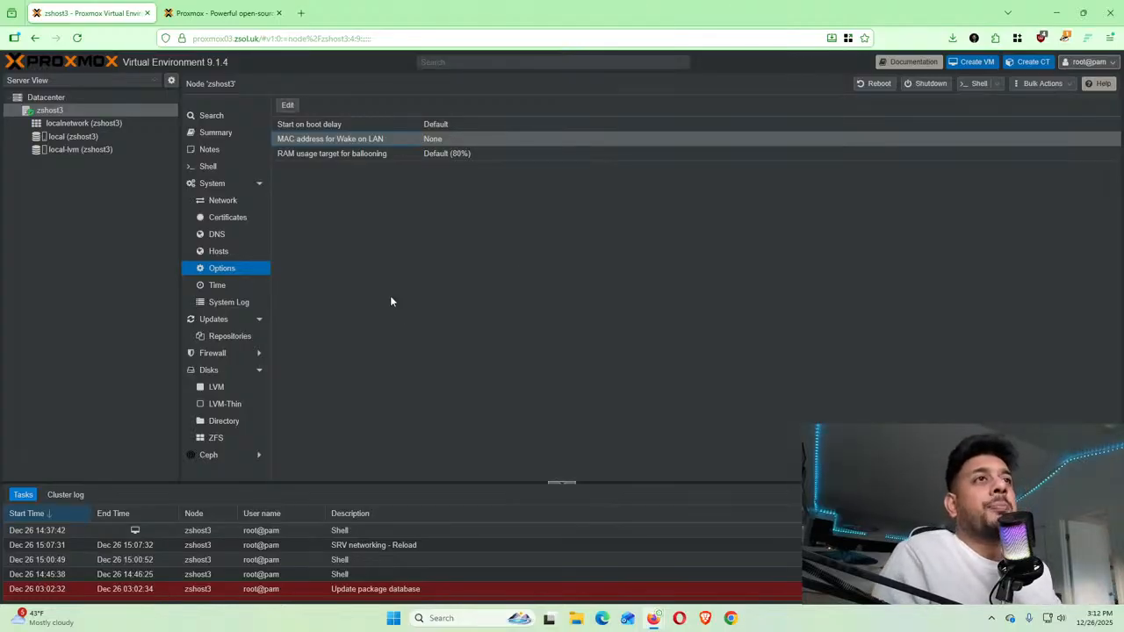
{"action": "double_click", "coordinate": [332, 124]}
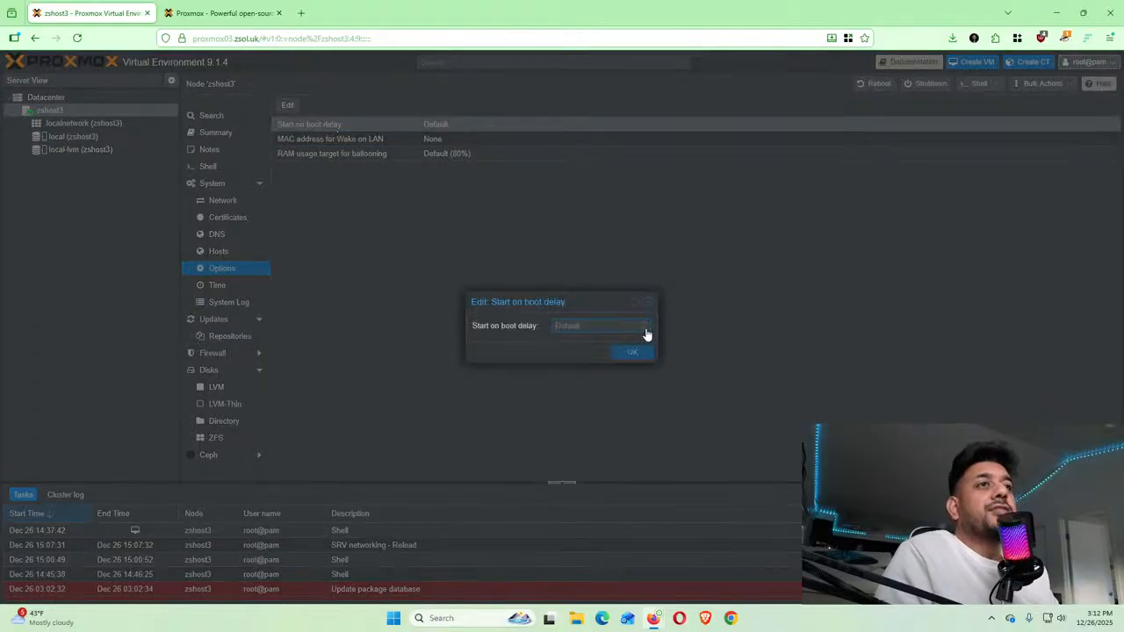
{"action": "left_click", "coordinate": [649, 303]}
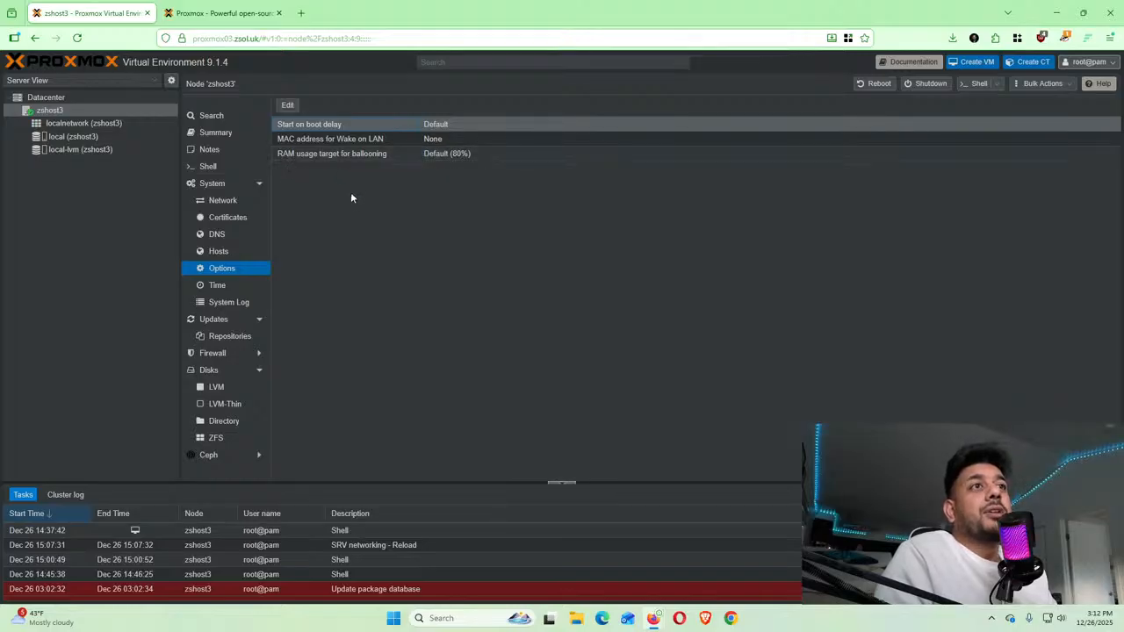
Confirm zshost3's America/Los_Angeles time zone, then scroll through its System Log entries
{"action": "left_click", "coordinate": [214, 290]}
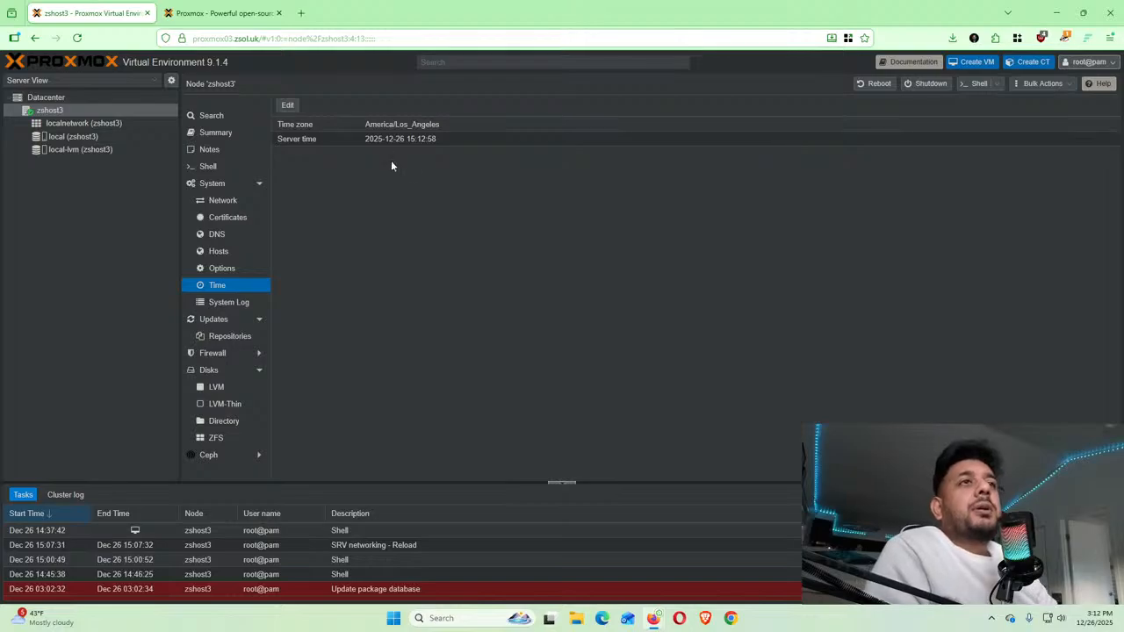
{"action": "left_click", "coordinate": [232, 304]}
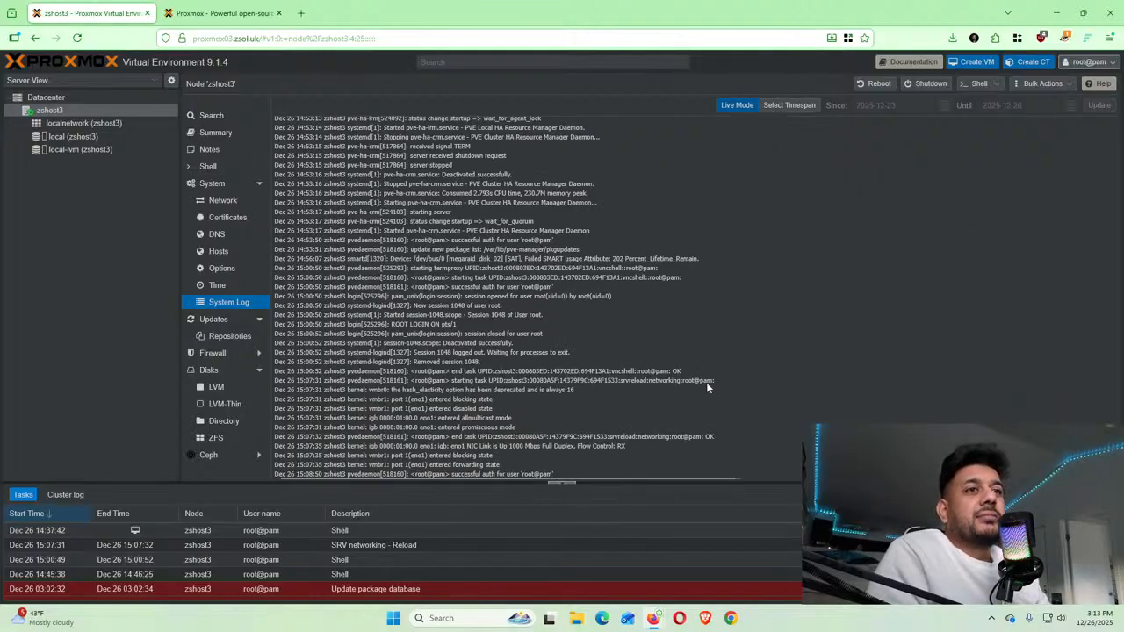
{"action": "scroll", "coordinate": [439, 286], "scroll_direction": "up", "scroll_amount": 10}
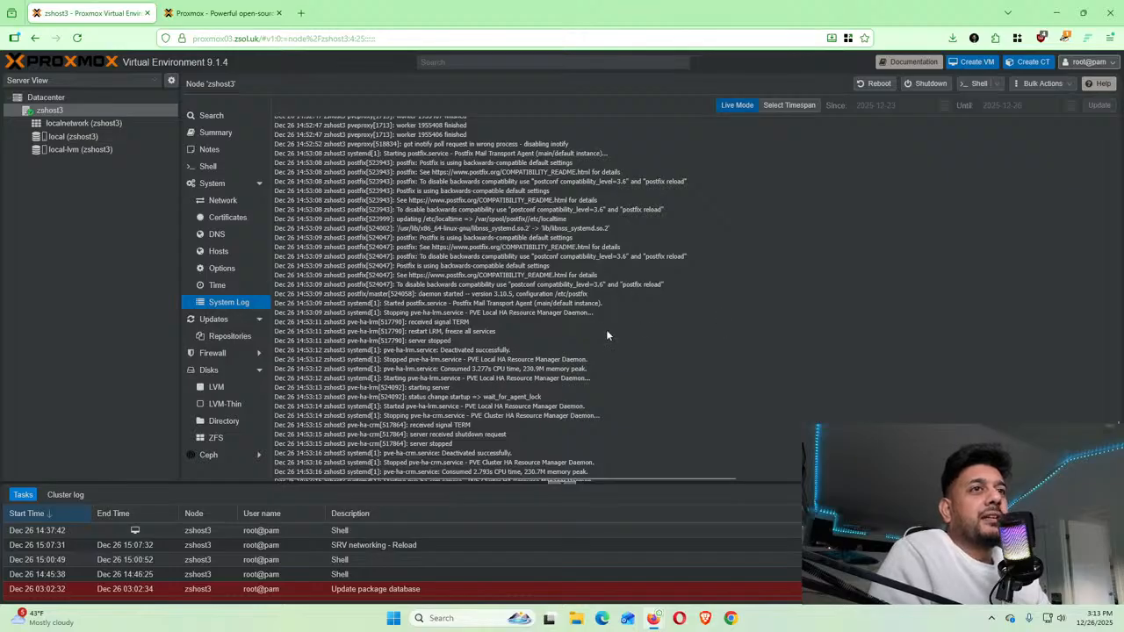
{"action": "scroll", "coordinate": [527, 334], "scroll_direction": "down", "scroll_amount": 10}
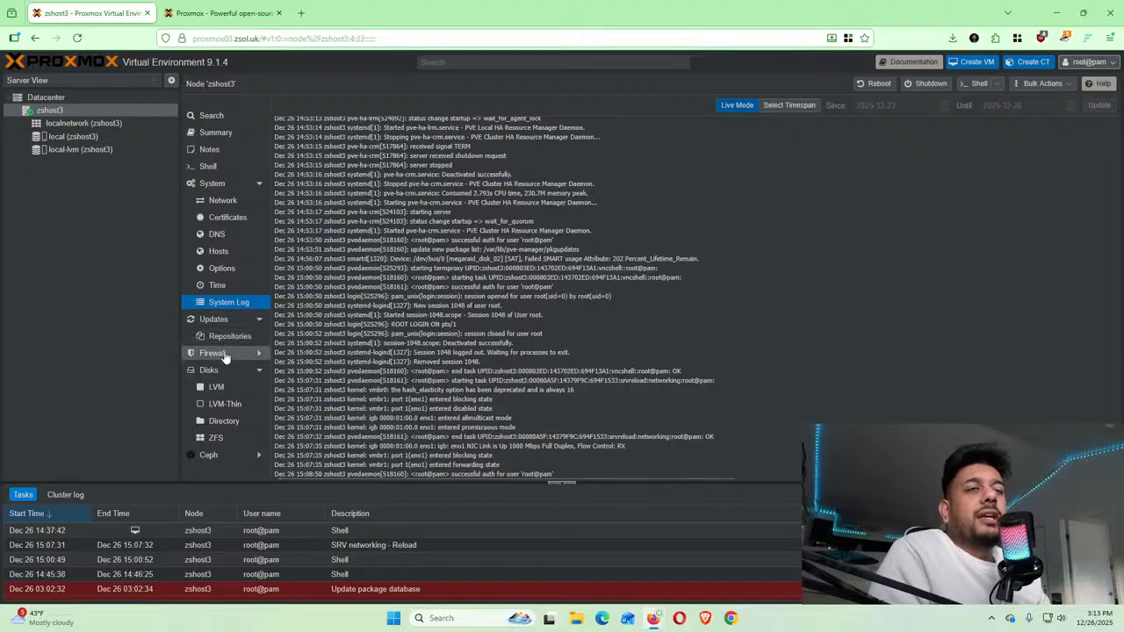
Review zshost3's empty firewall rules, preview and cancel Add: Rule, then view Firewall Options
{"action": "left_click", "coordinate": [226, 354]}
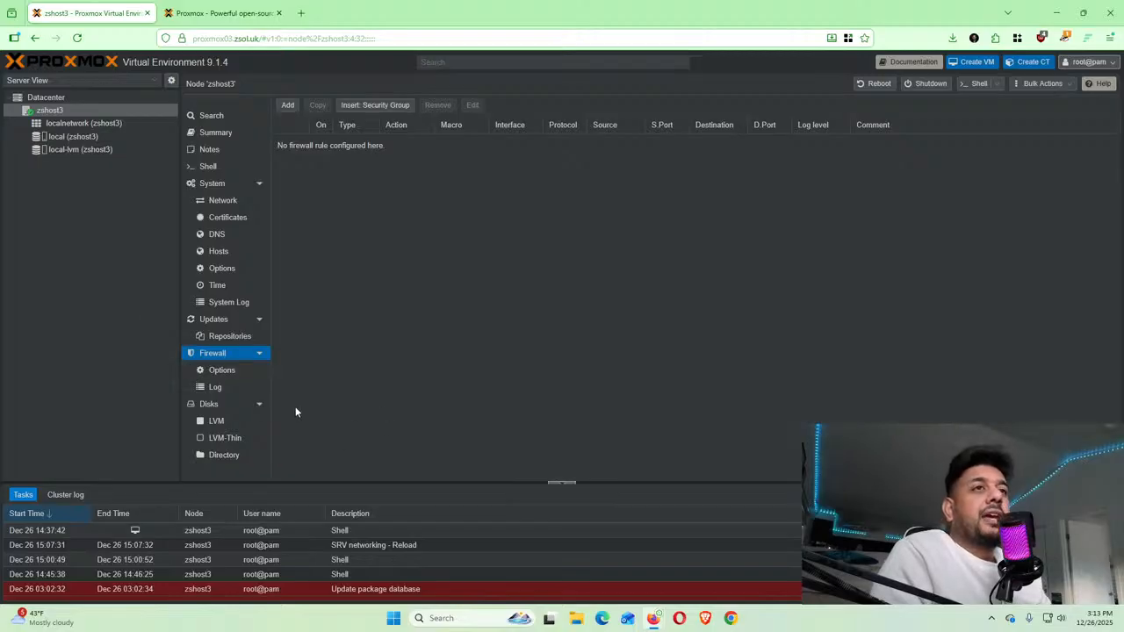
{"action": "left_click", "coordinate": [284, 106]}
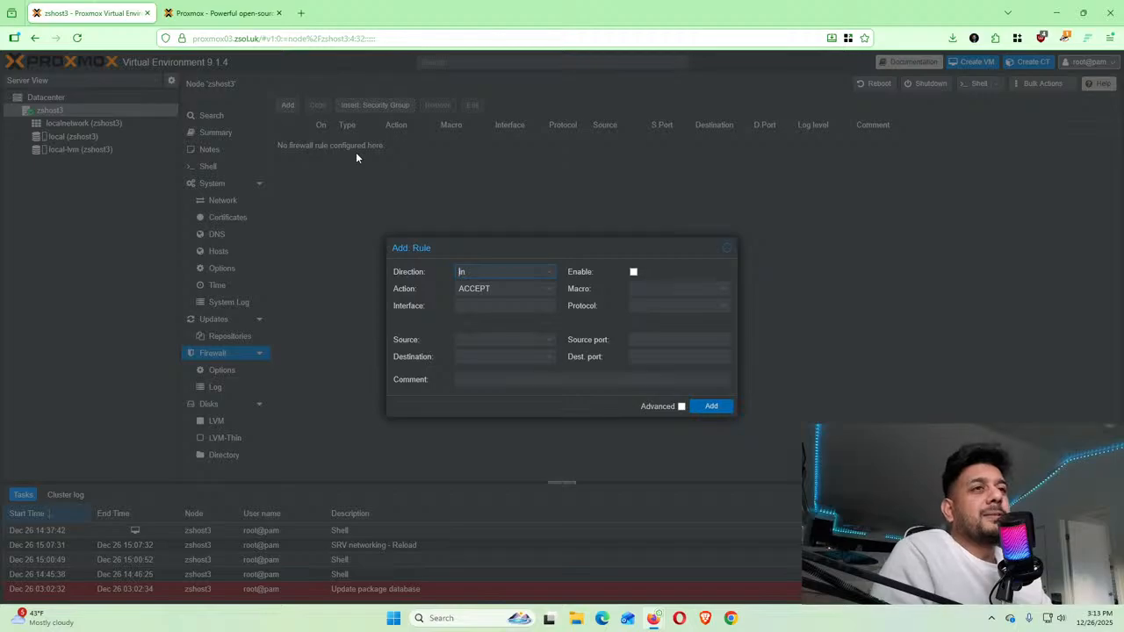
{"action": "left_click", "coordinate": [728, 249]}
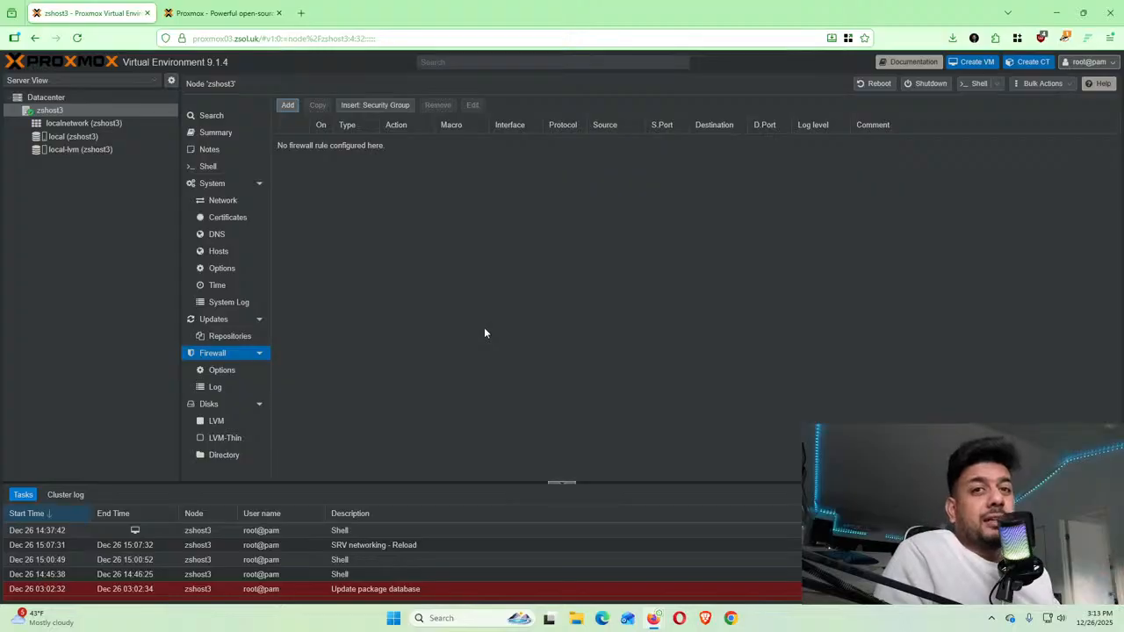
{"action": "left_click", "coordinate": [222, 369]}
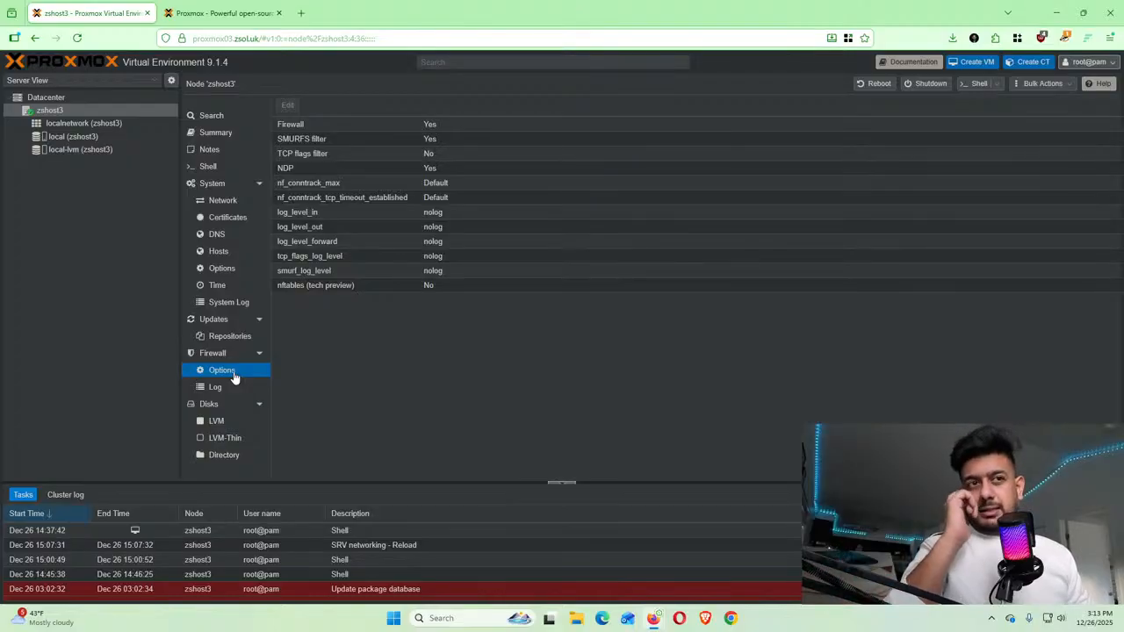
{"action": "left_click", "coordinate": [233, 392]}
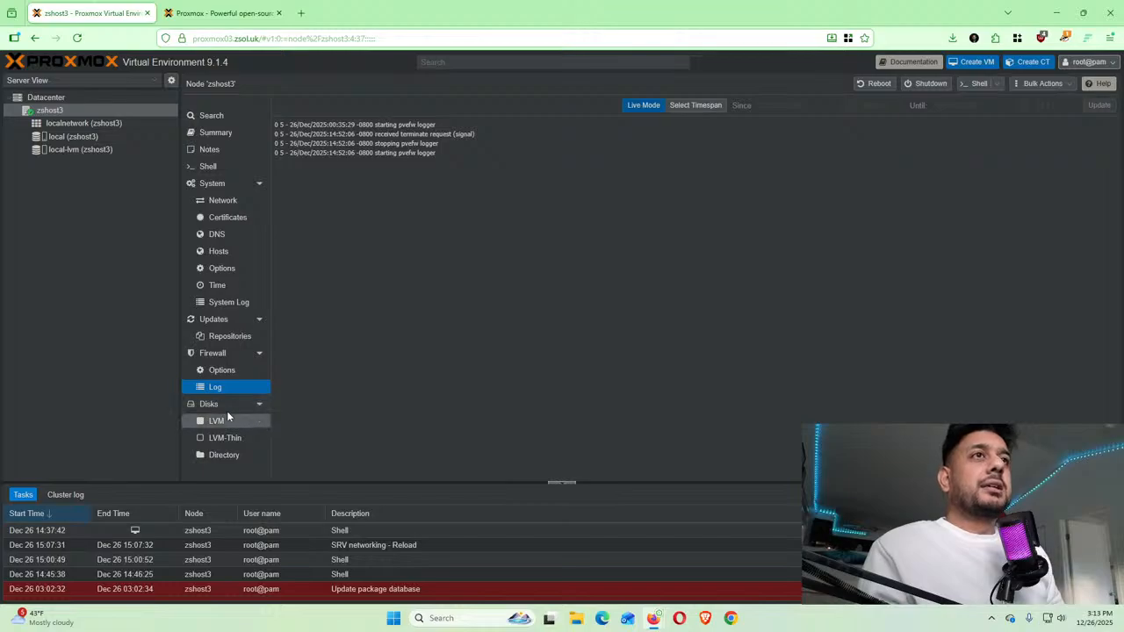
{"action": "left_click", "coordinate": [225, 406]}
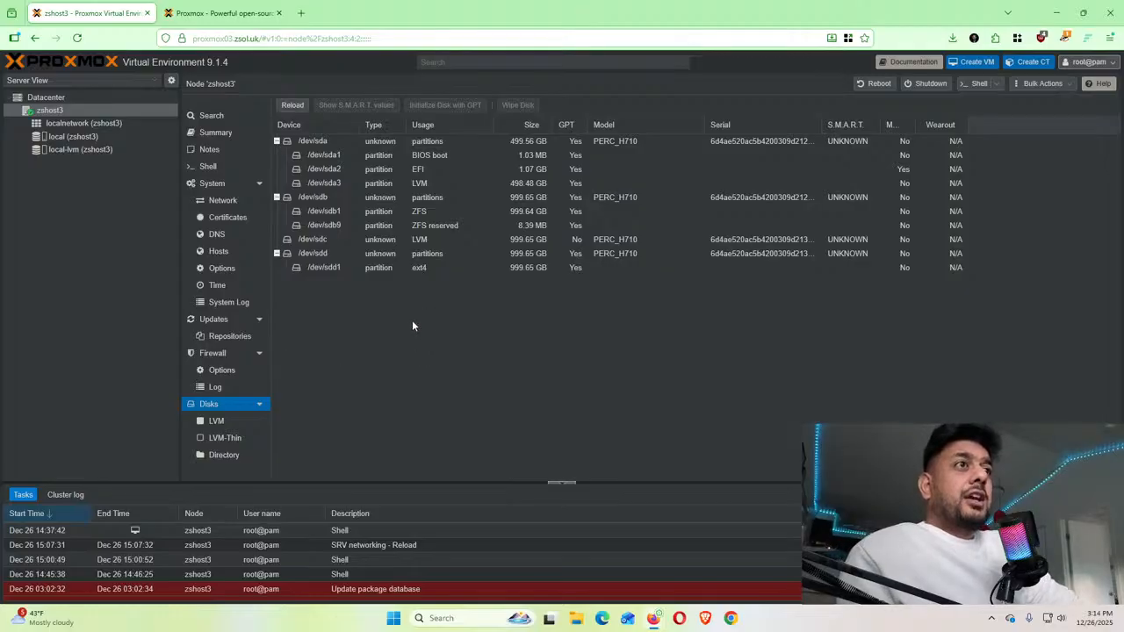
{"action": "left_click", "coordinate": [315, 141]}
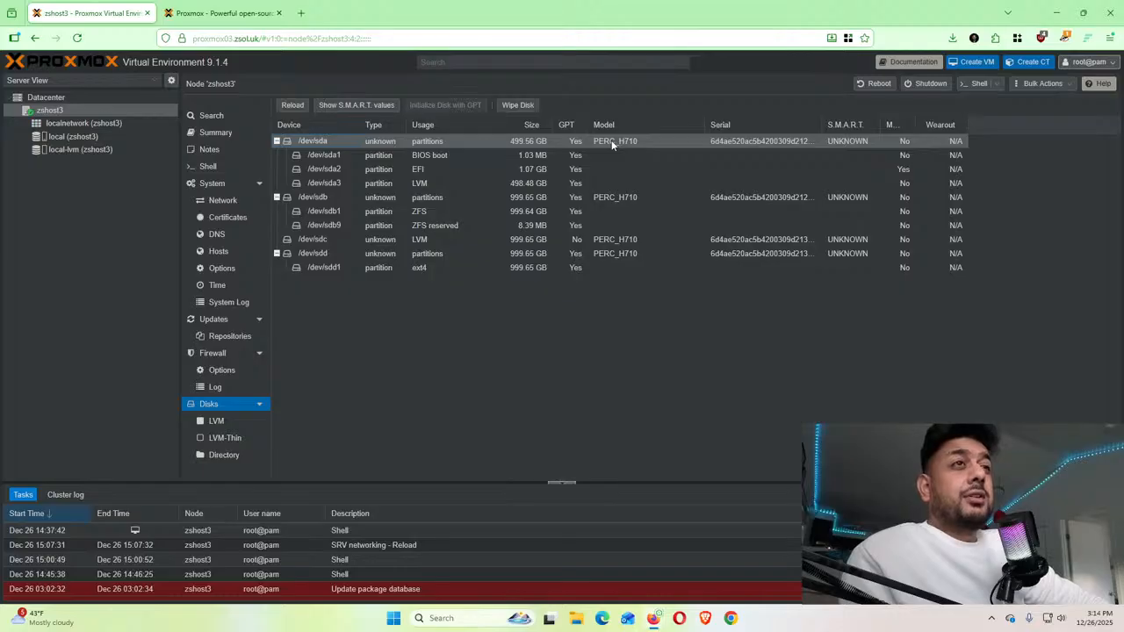
{"action": "left_click", "coordinate": [470, 160]}
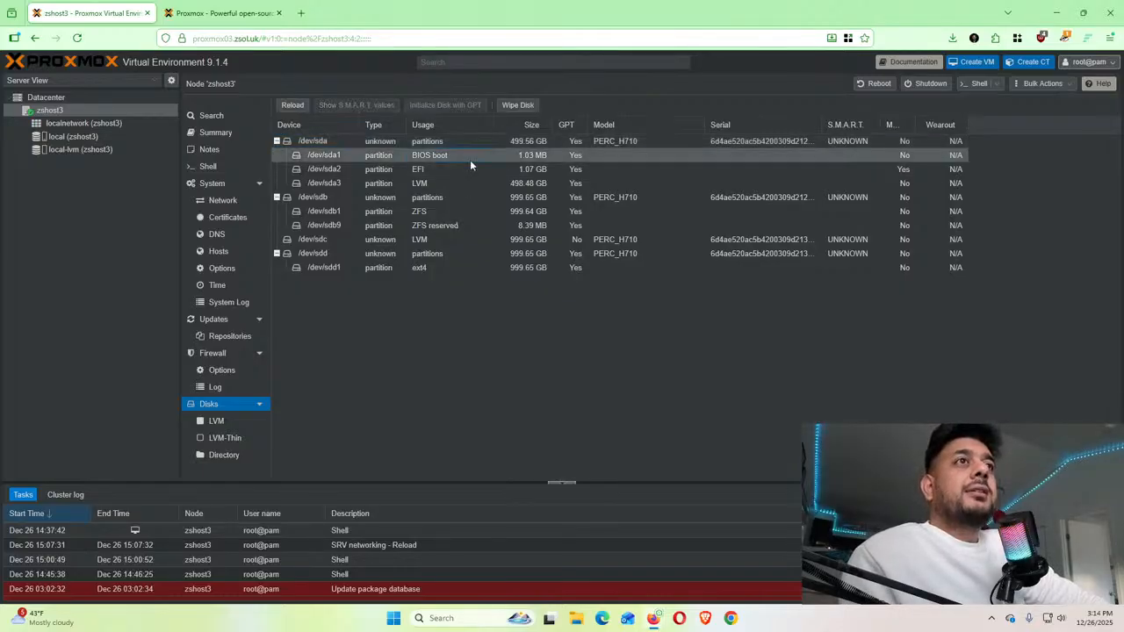
{"action": "left_click", "coordinate": [360, 155]}
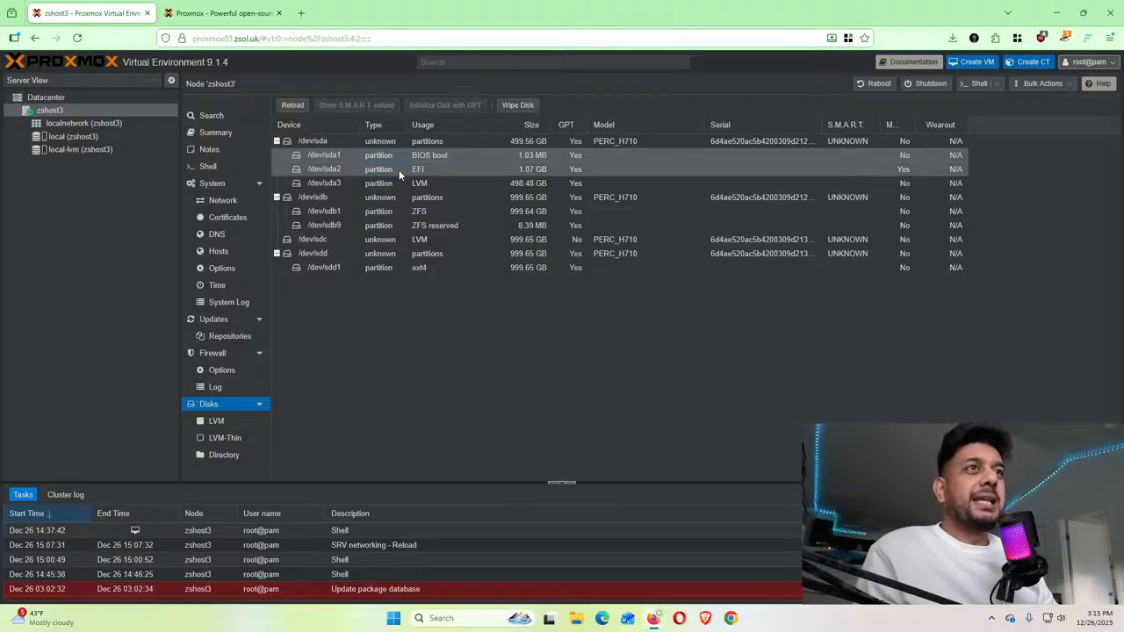
{"action": "left_click", "coordinate": [399, 170]}
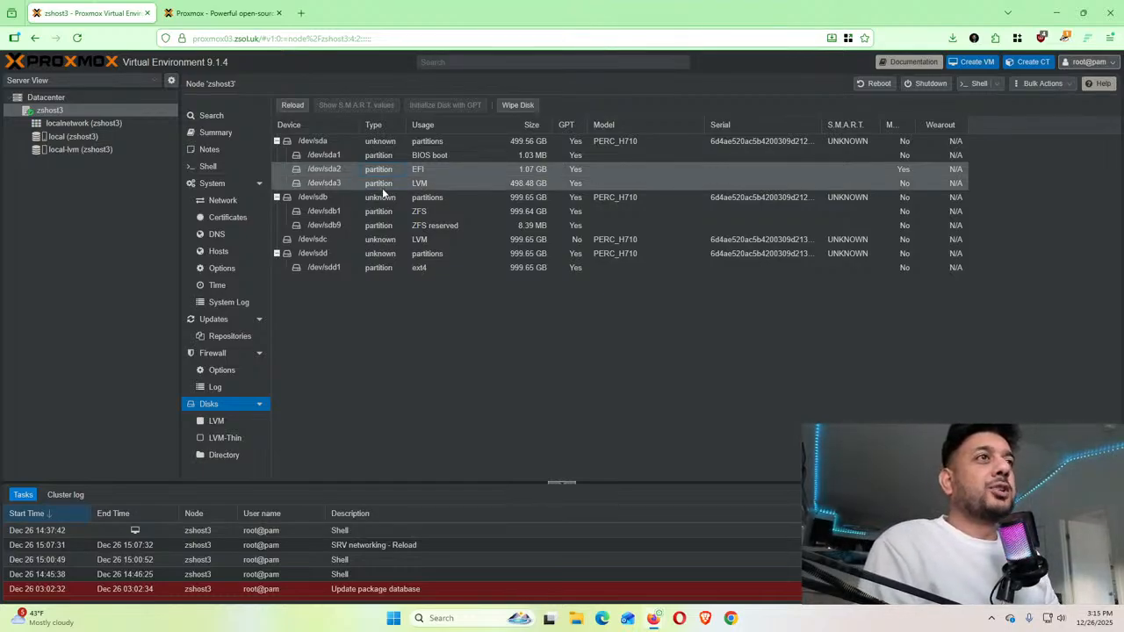
{"action": "left_click", "coordinate": [379, 186]}
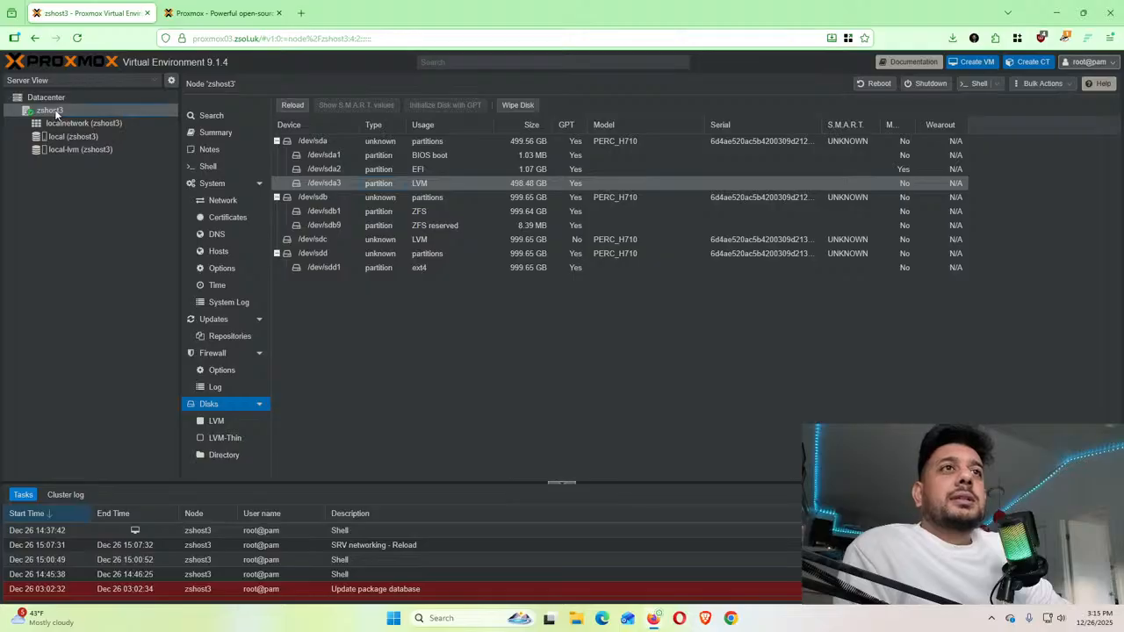
Show the LVM list, then the local and local-lvm storage summaries (LVM-Thin, 0.00% of 362.24 GB used)
{"action": "left_click", "coordinate": [220, 422]}
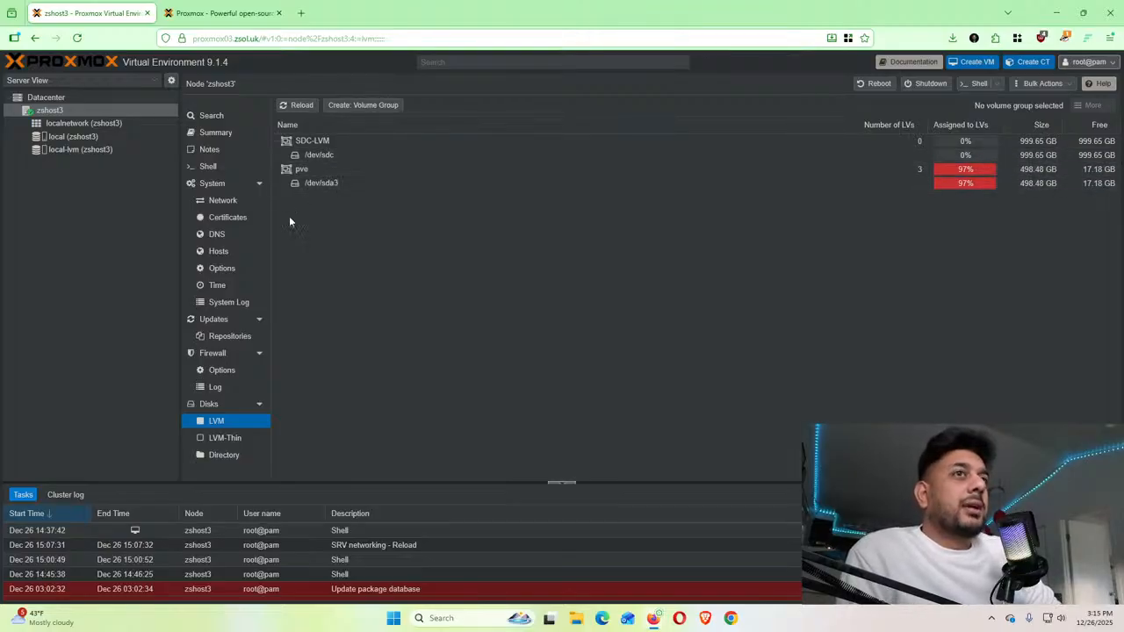
{"action": "left_click", "coordinate": [63, 142]}
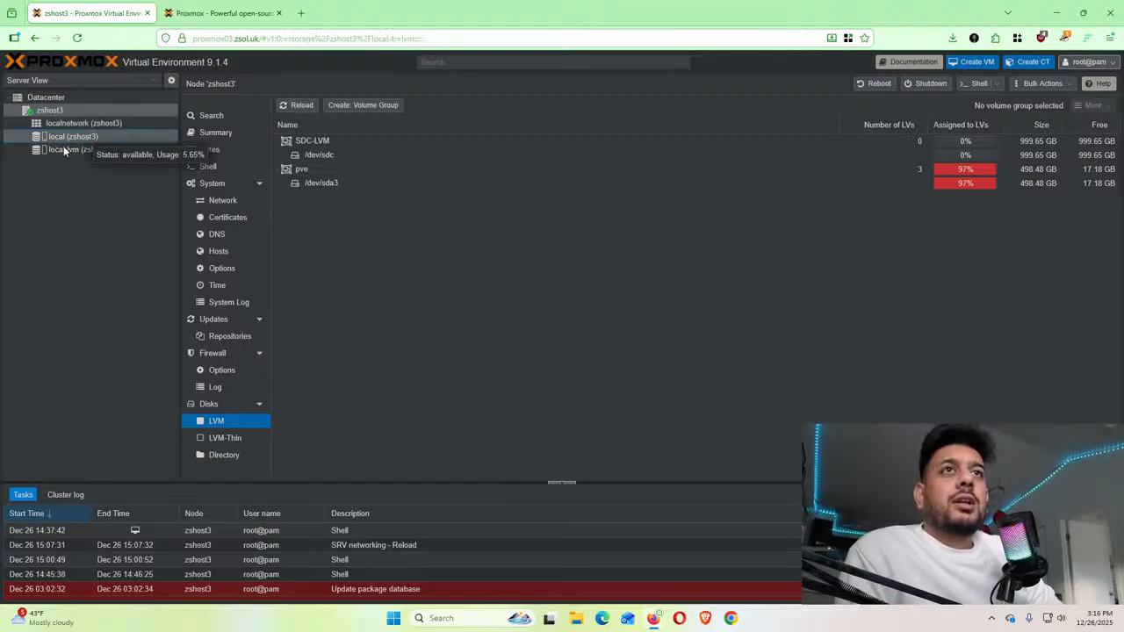
{"action": "left_click", "coordinate": [68, 151]}
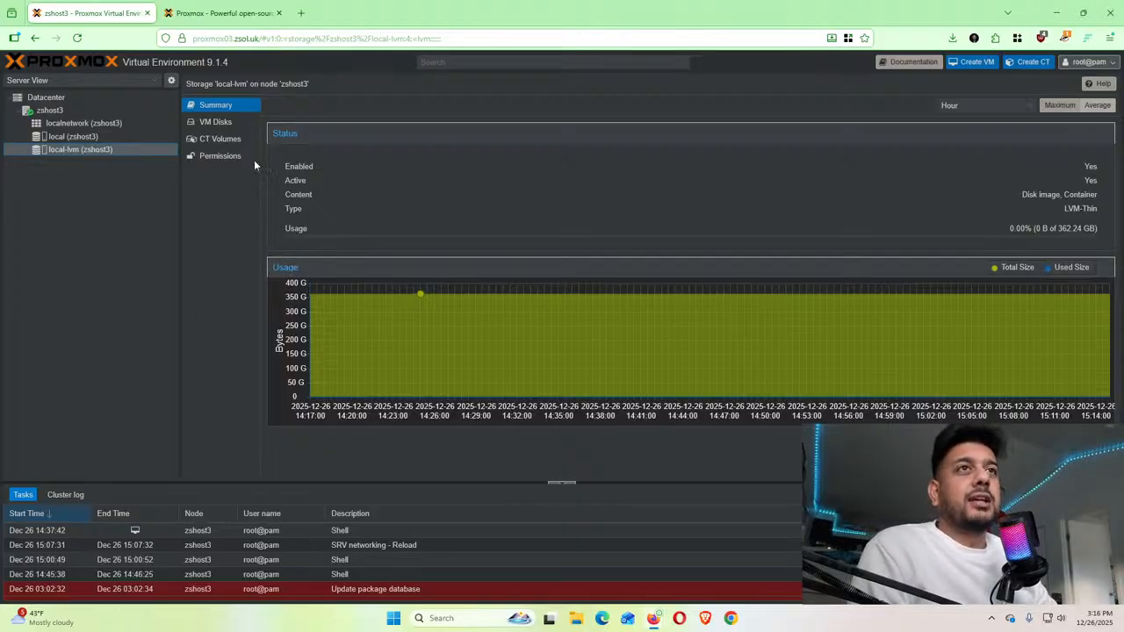
Browse local-lvm's VM Disks and CT Volumes and local's ISO Images and CT Templates, then return to zshost3's volume groups
{"action": "left_click", "coordinate": [221, 138]}
{"action": "left_click", "coordinate": [215, 124]}
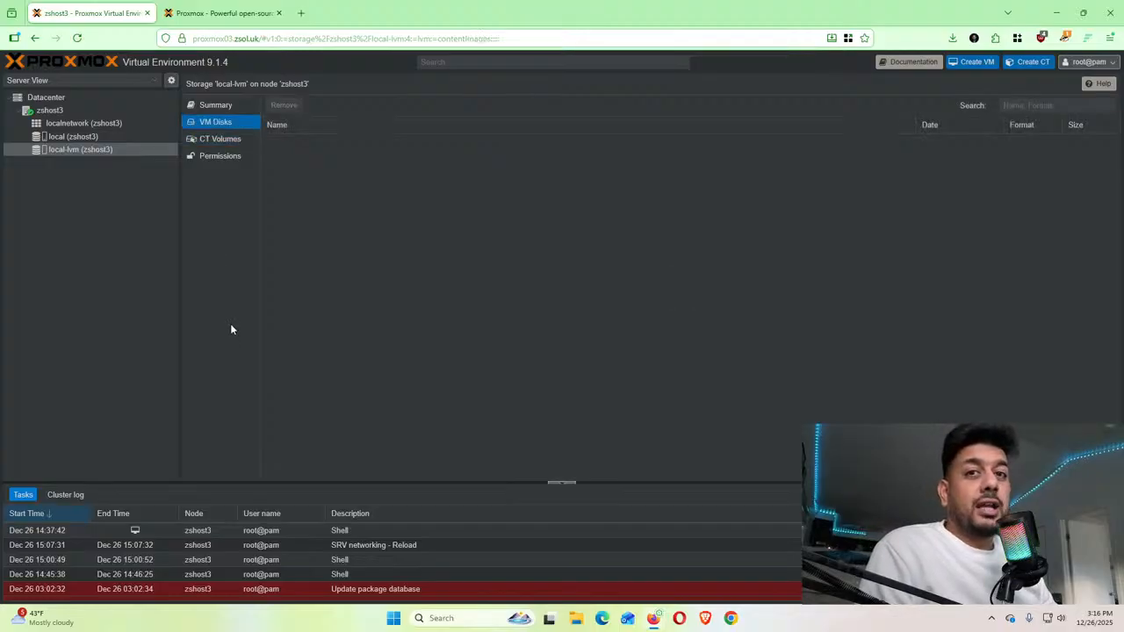
{"action": "left_click", "coordinate": [70, 138]}
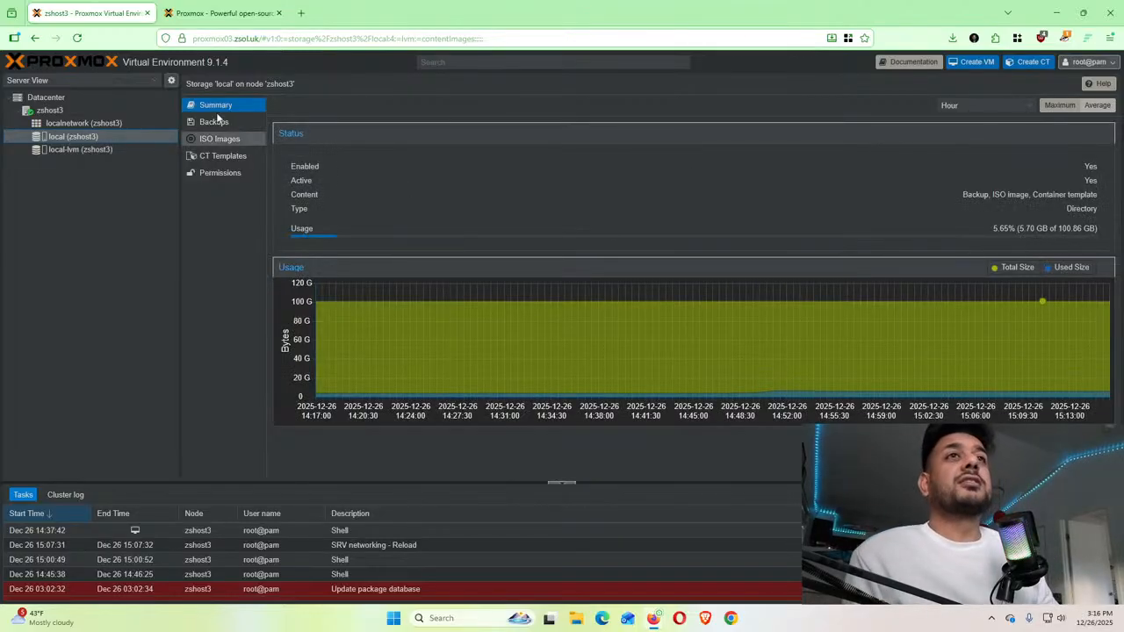
{"action": "left_click", "coordinate": [211, 158]}
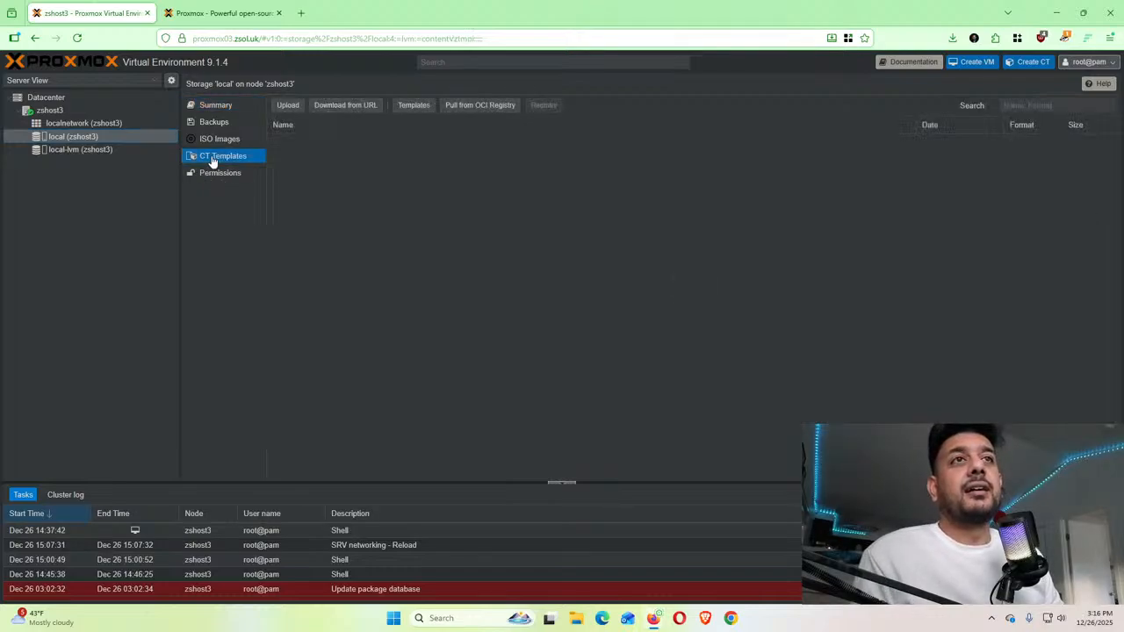
{"action": "left_click", "coordinate": [221, 141]}
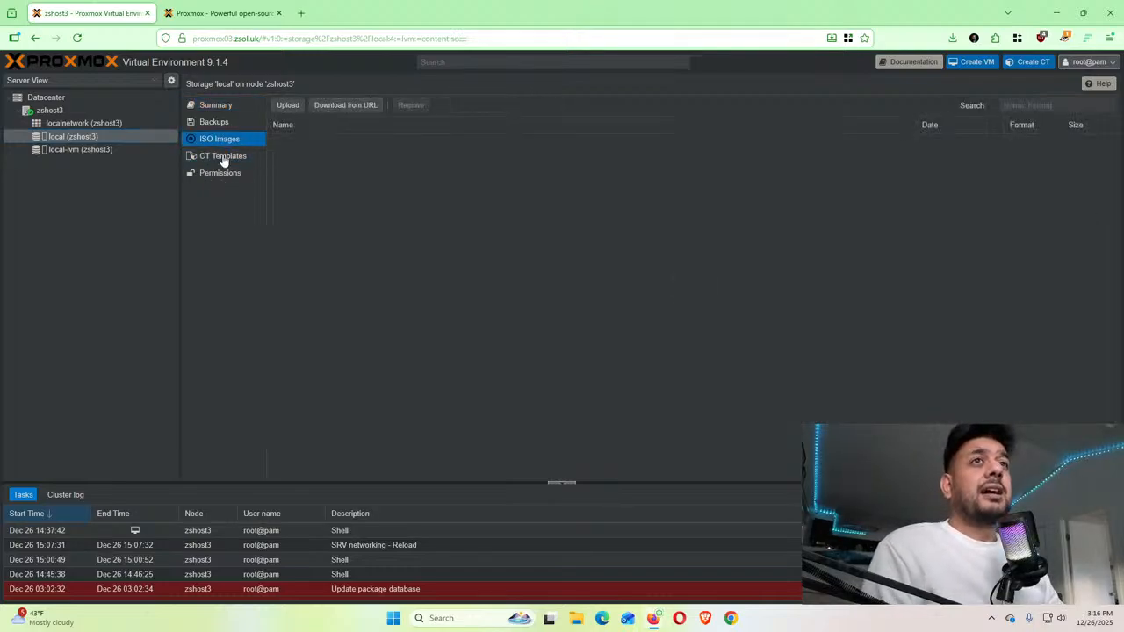
{"action": "left_click", "coordinate": [85, 155]}
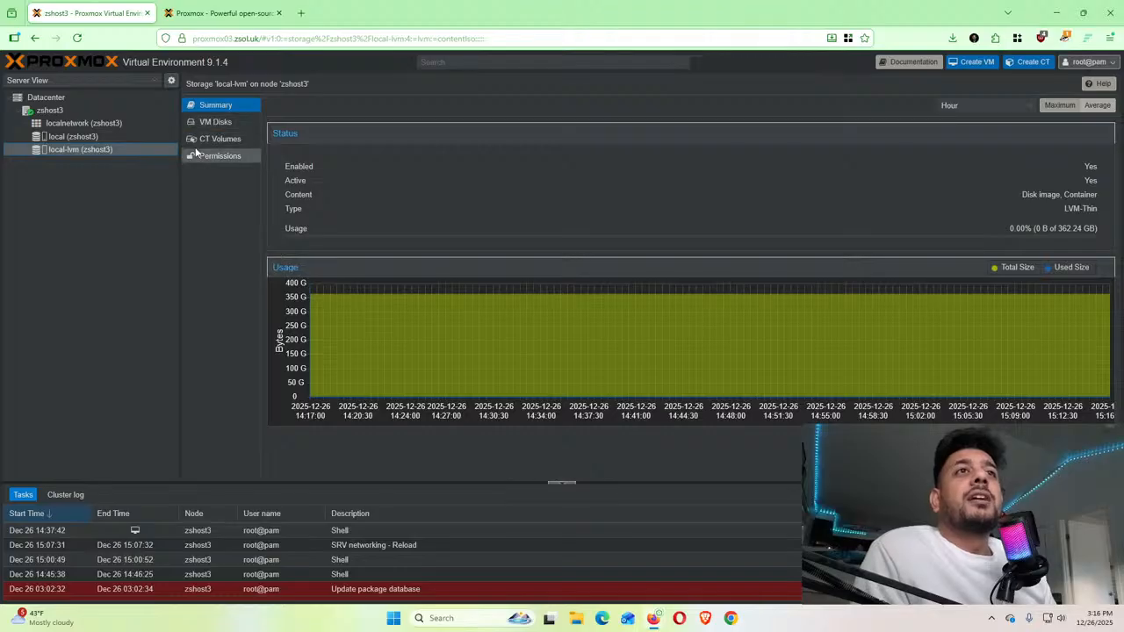
{"action": "left_click", "coordinate": [85, 137]}
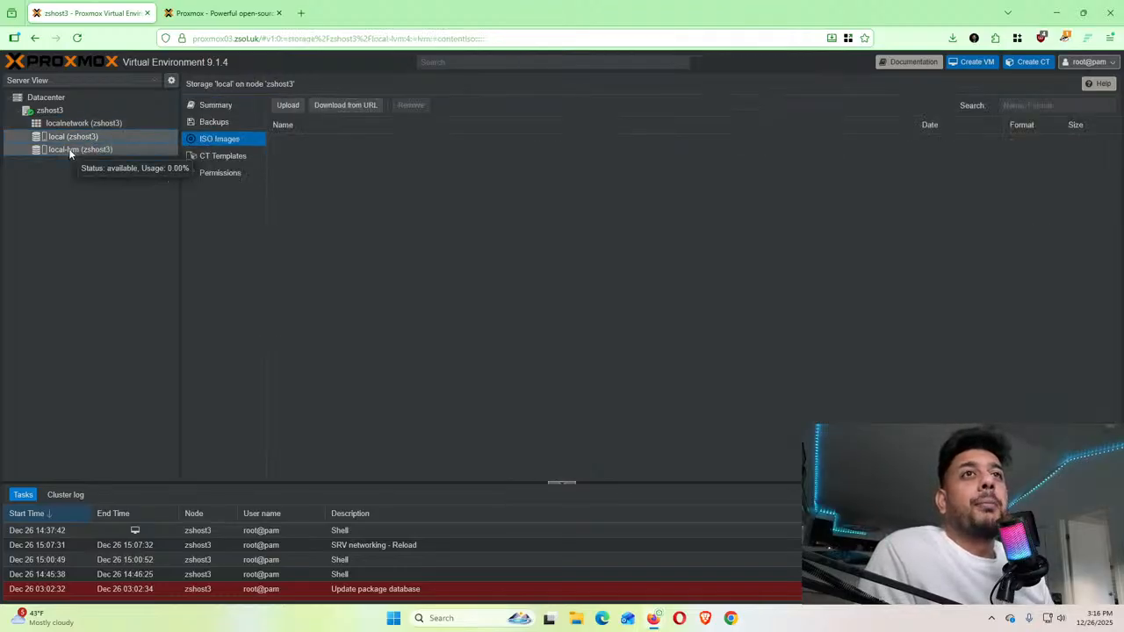
{"action": "left_click", "coordinate": [68, 150]}
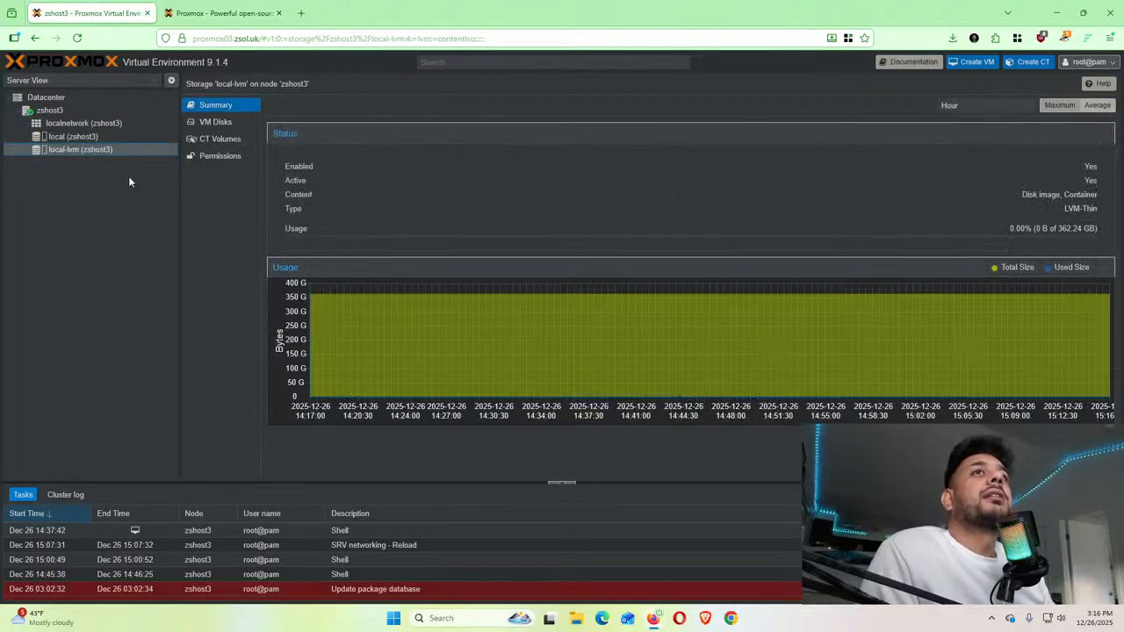
{"action": "left_click", "coordinate": [67, 110]}
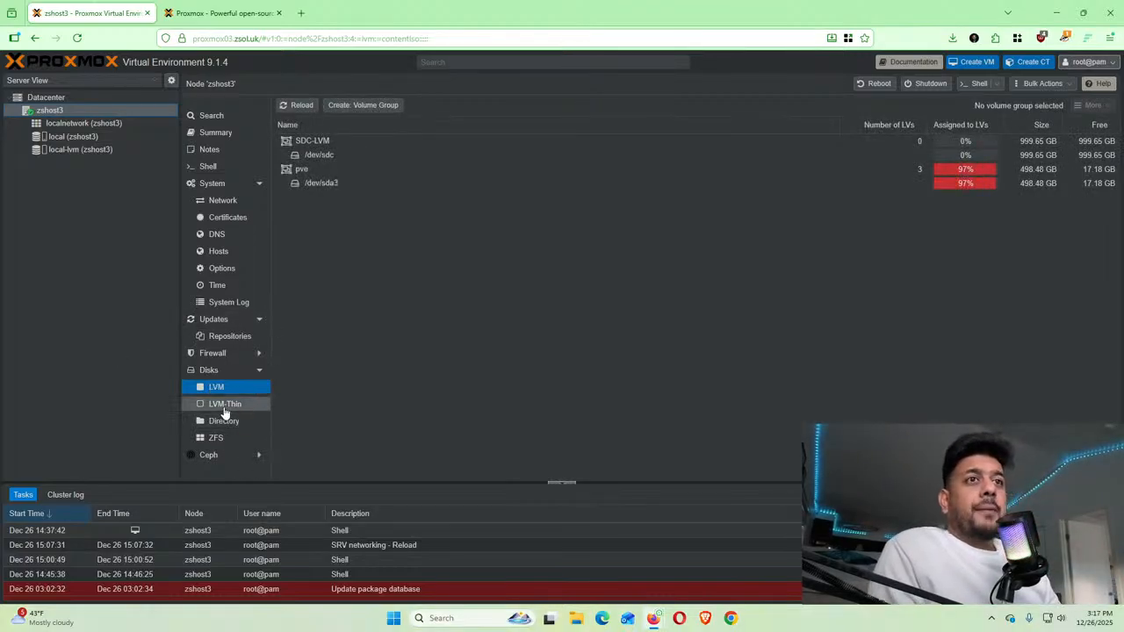
{"action": "left_click", "coordinate": [211, 370]}
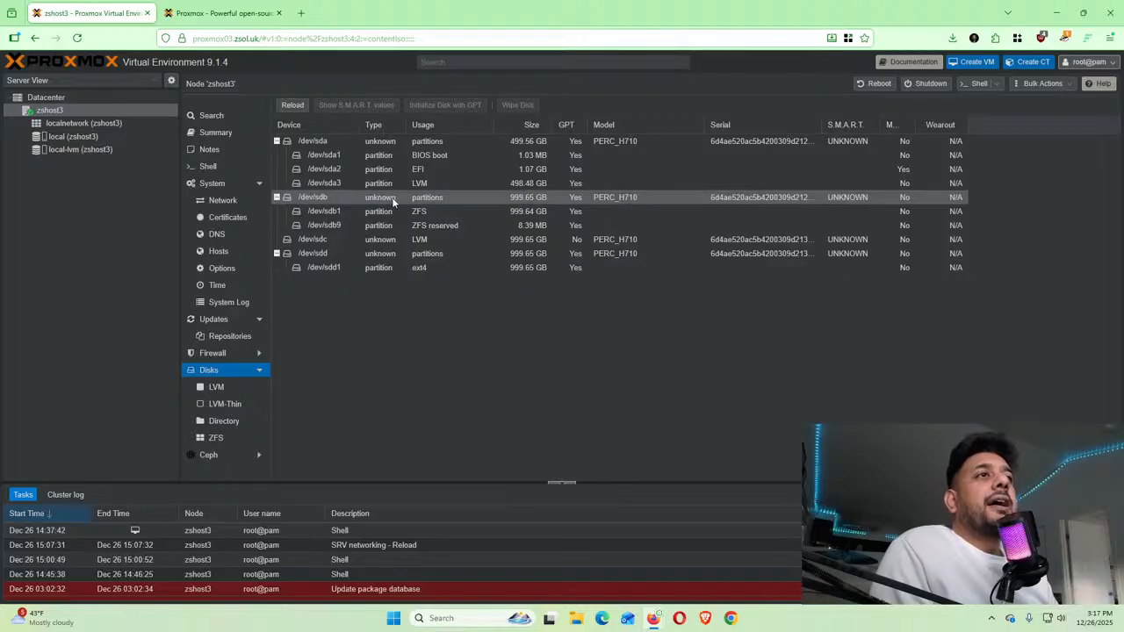
{"action": "left_click", "coordinate": [359, 197]}
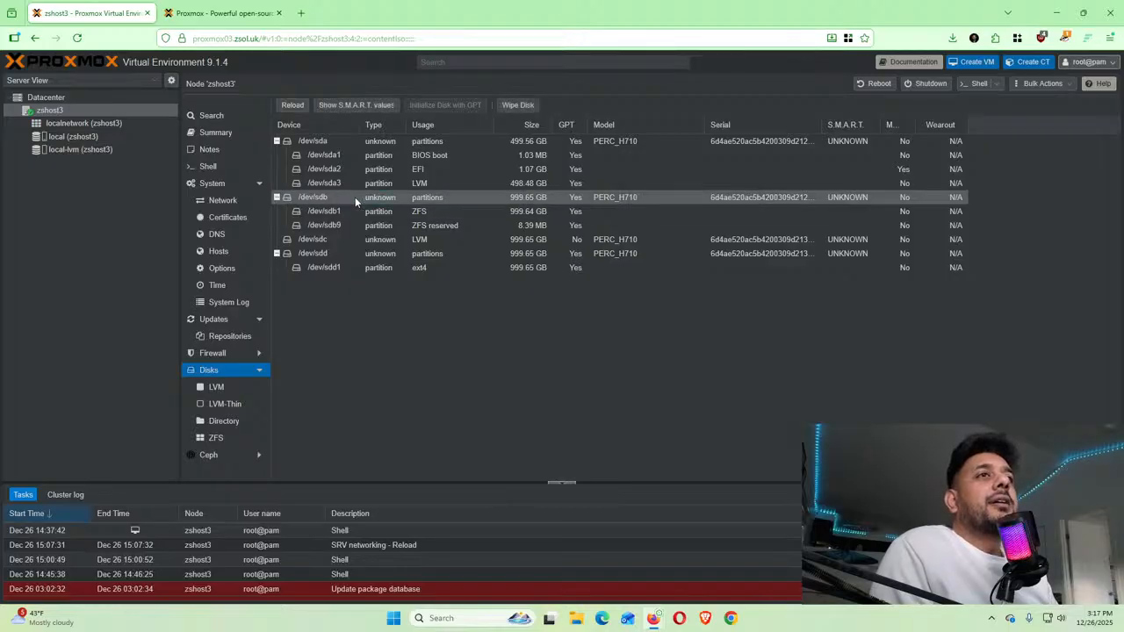
{"action": "left_click", "coordinate": [320, 246]}
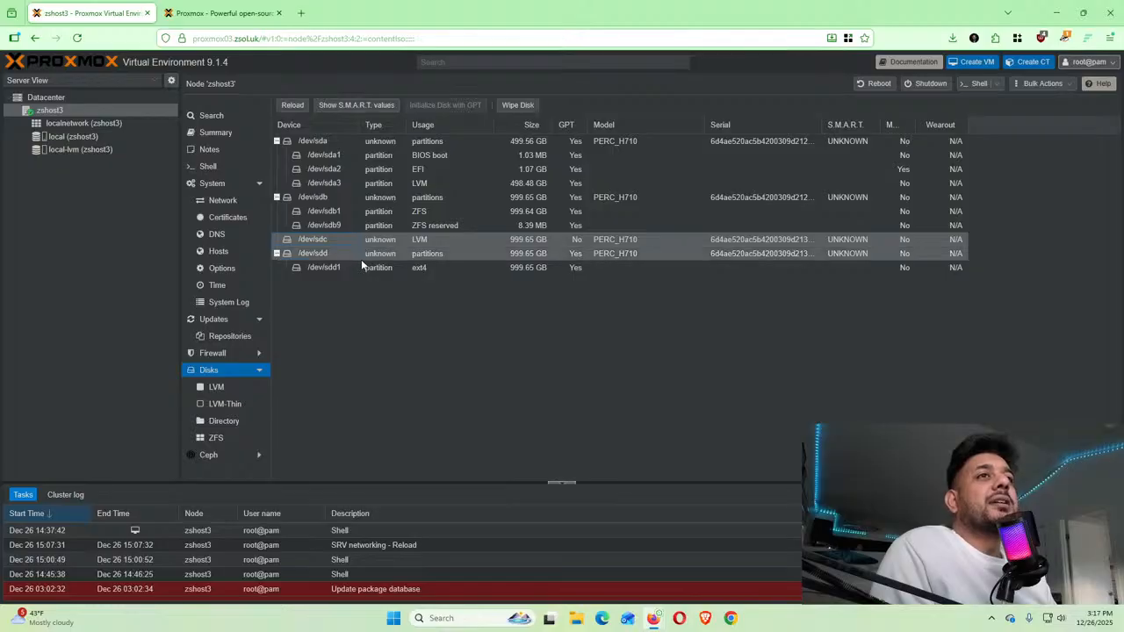
{"action": "left_click", "coordinate": [343, 255]}
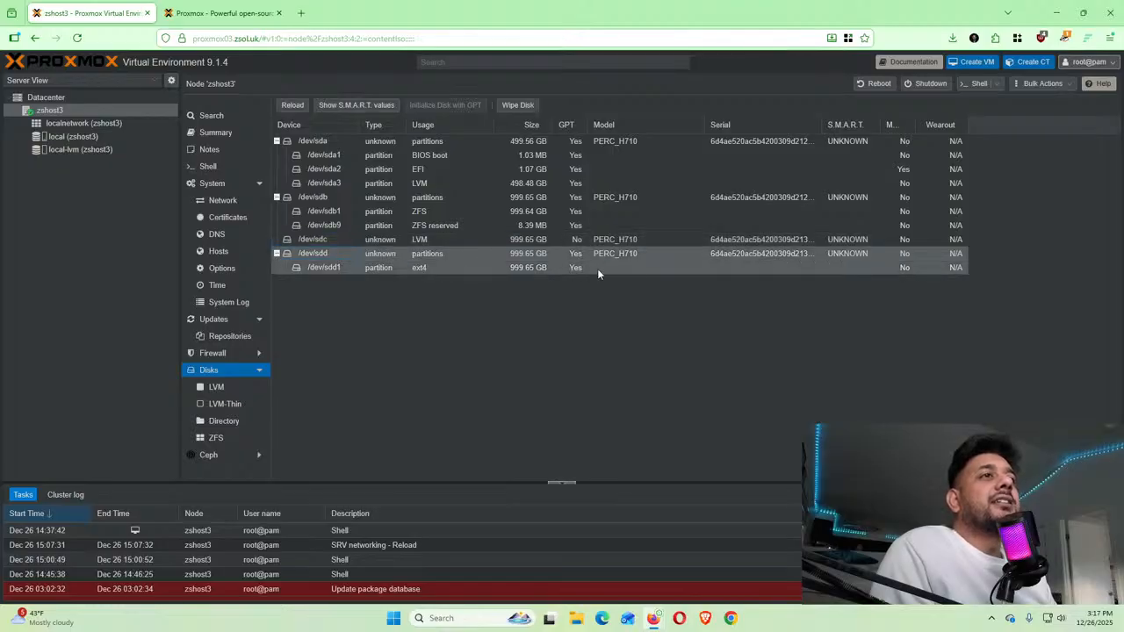
{"action": "left_click", "coordinate": [457, 195]}
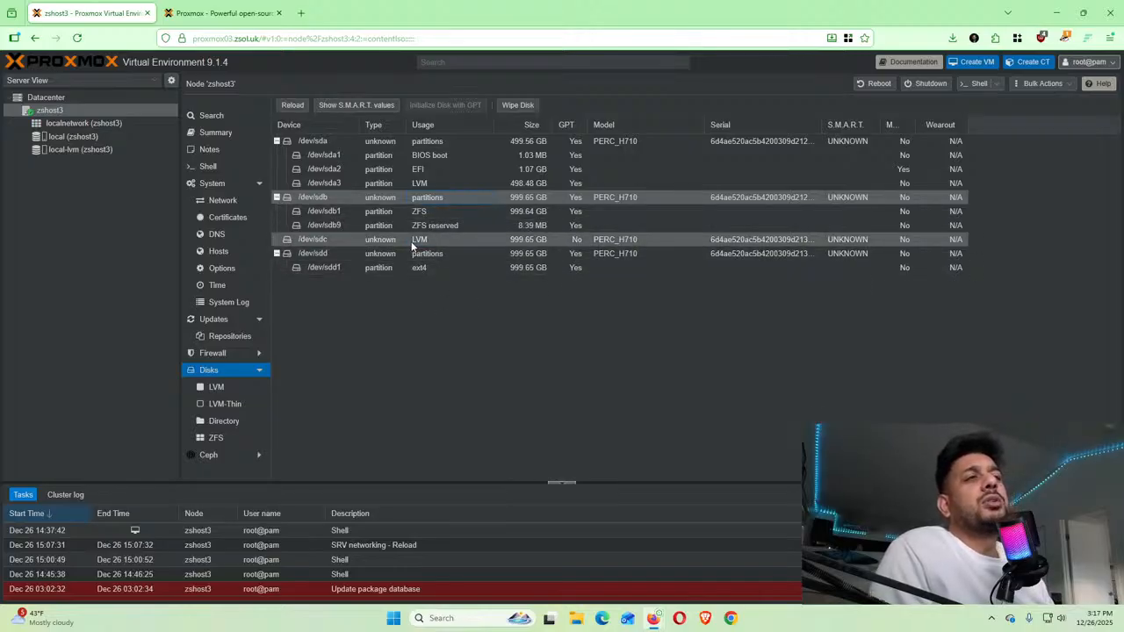
{"action": "left_click", "coordinate": [268, 200]}
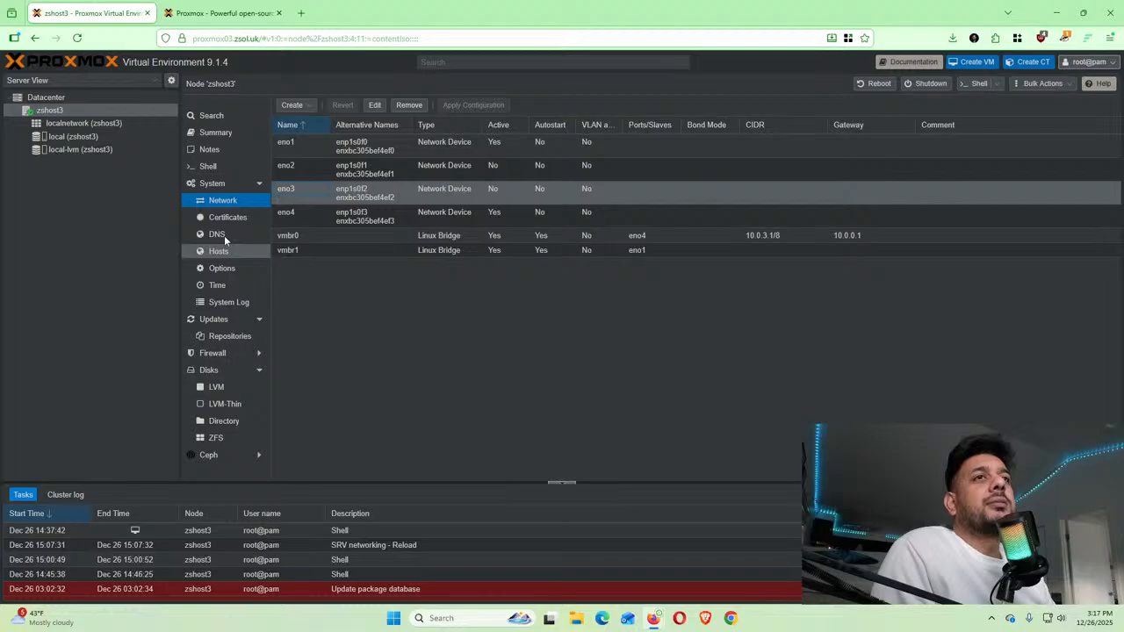
{"action": "left_click", "coordinate": [216, 371]}
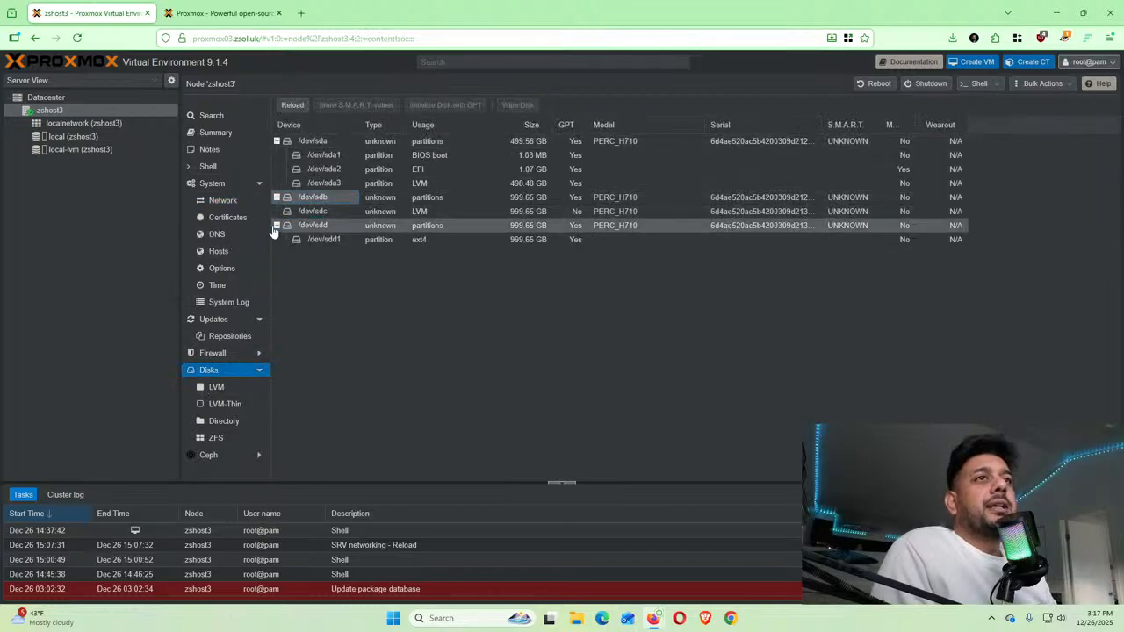
{"action": "left_click", "coordinate": [277, 225]}
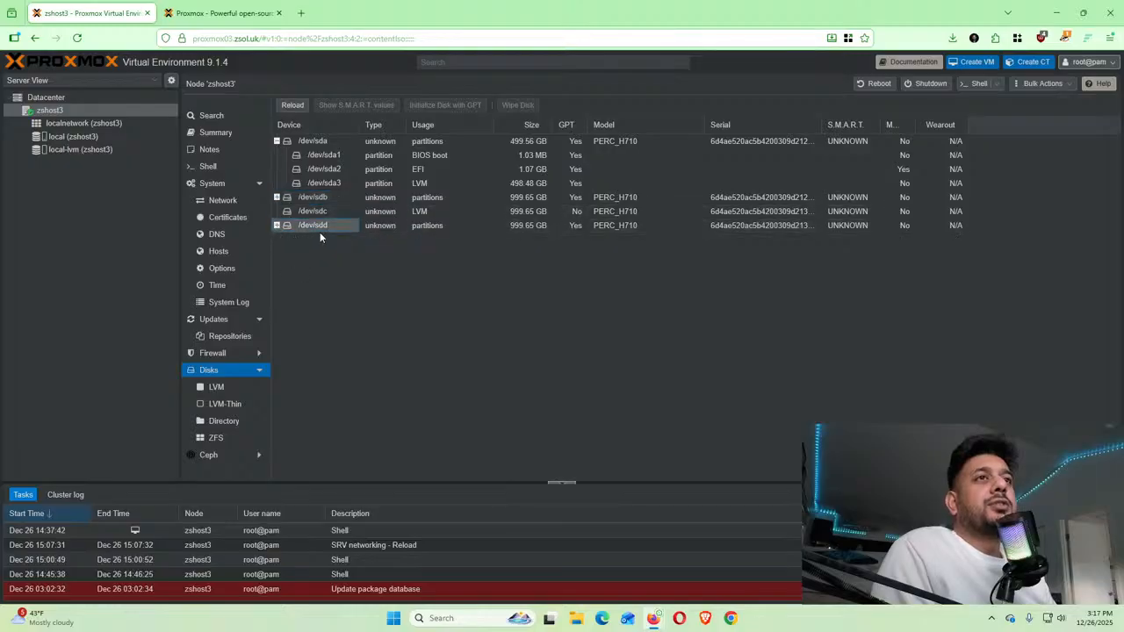
{"action": "left_click", "coordinate": [323, 212]}
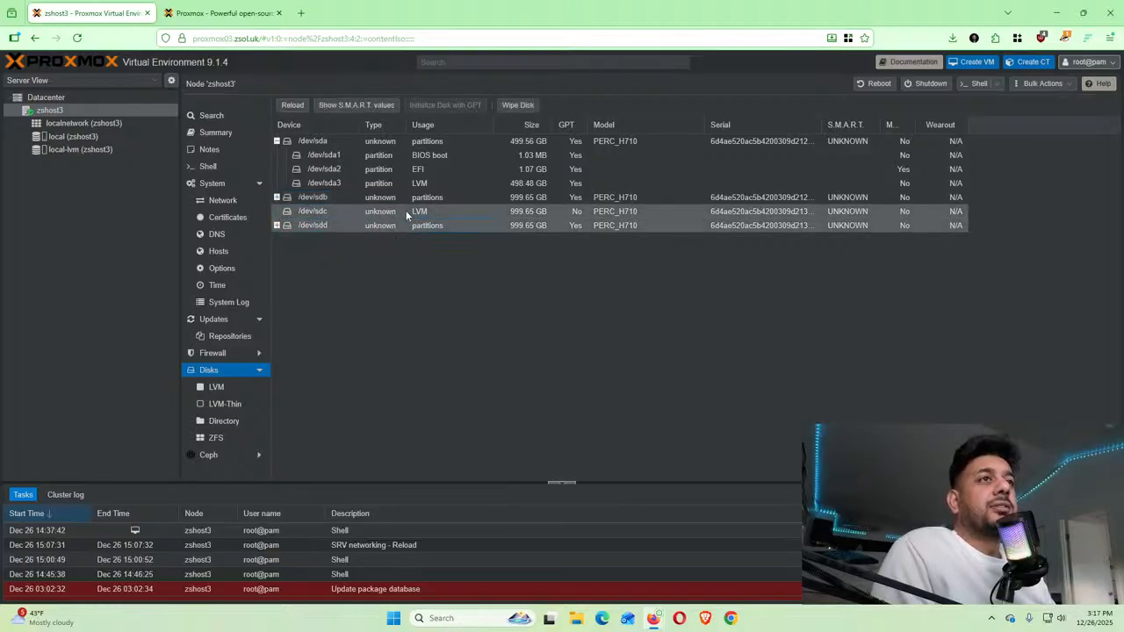
{"action": "left_click", "coordinate": [398, 197]}
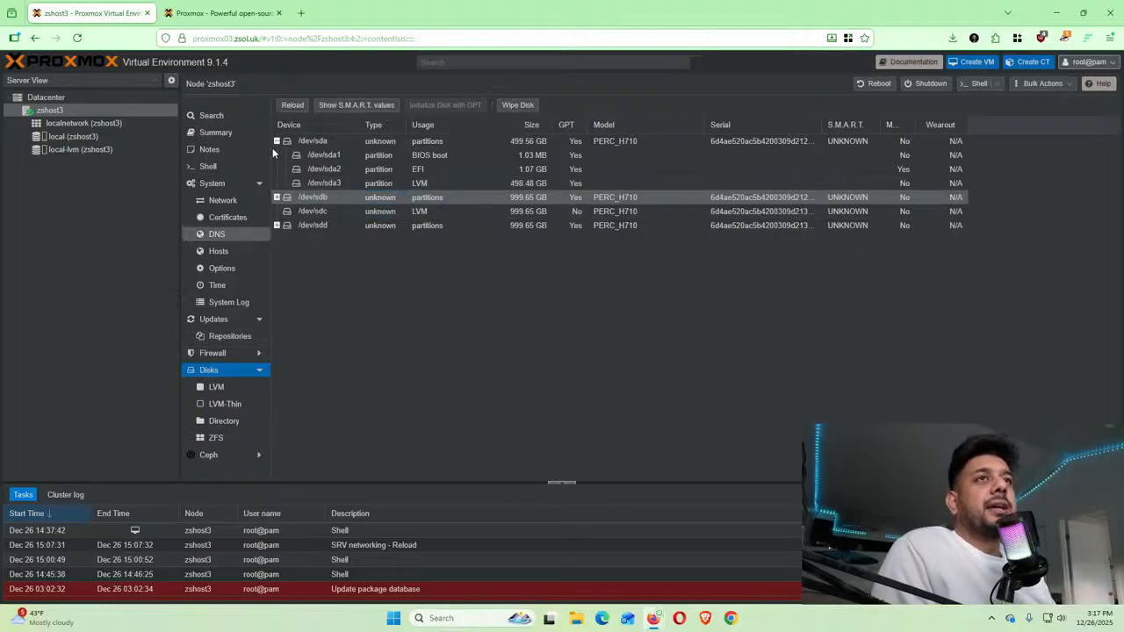
{"action": "left_click", "coordinate": [220, 387]}
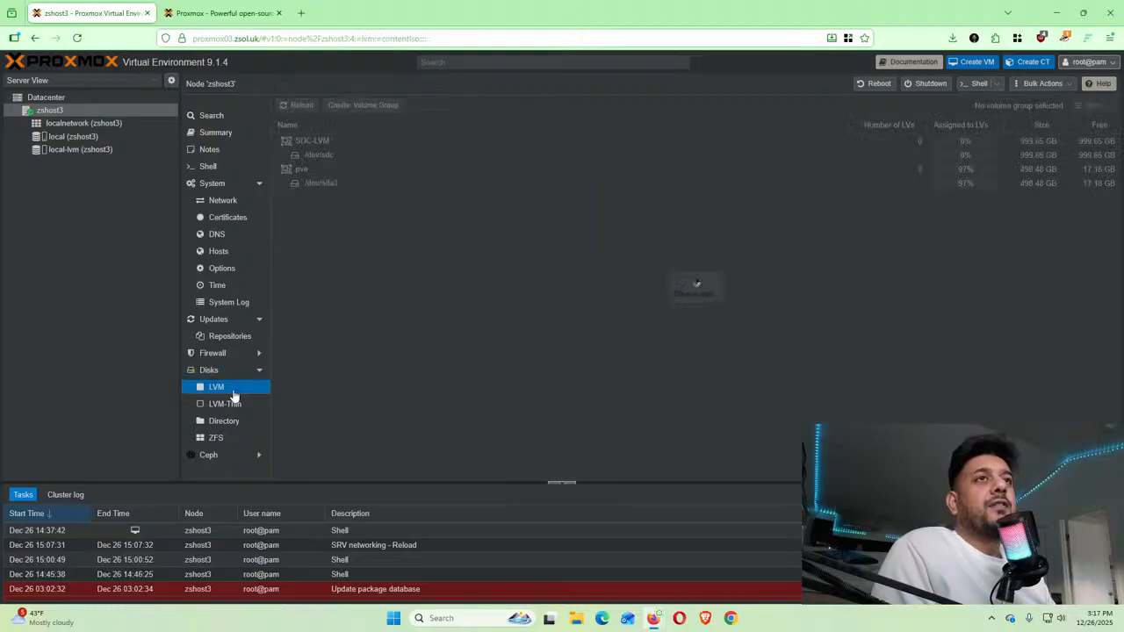
{"action": "left_click", "coordinate": [357, 109]}
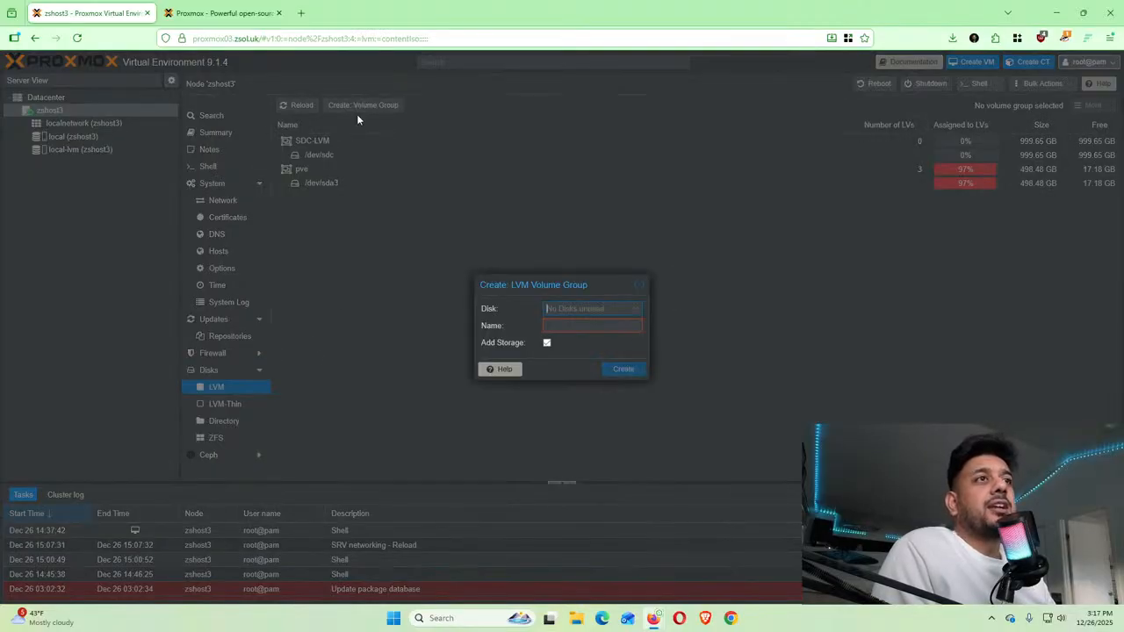
{"action": "left_click", "coordinate": [639, 289]}
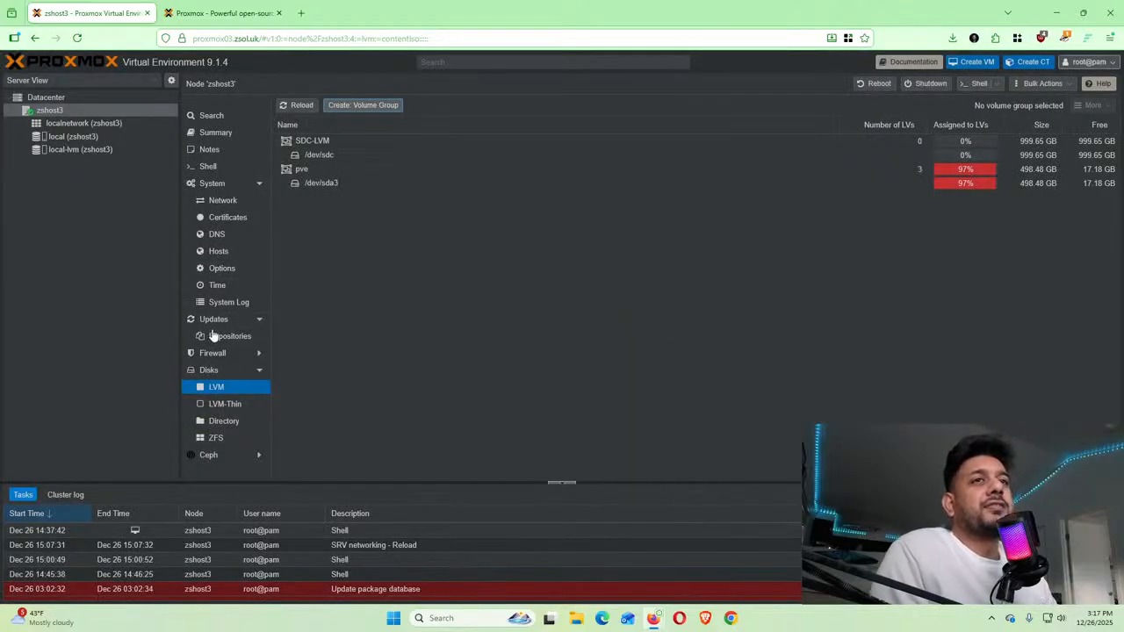
Wipe /dev/sdc from zshost3's Disks list and confirm, leaving it unused with no GPT
{"action": "left_click", "coordinate": [217, 374]}
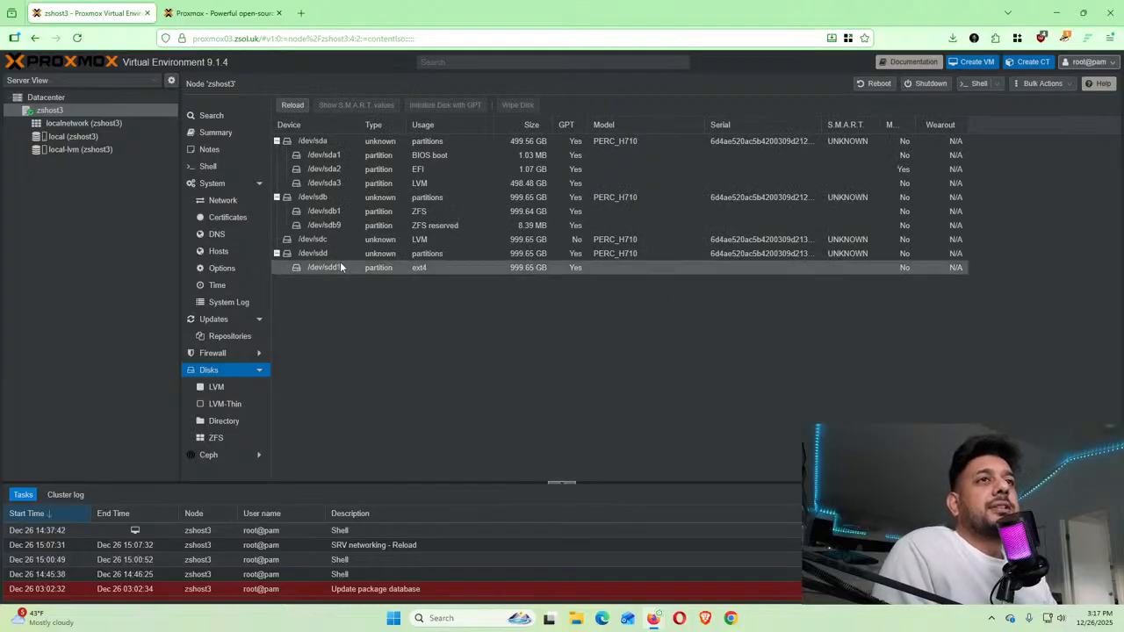
{"action": "left_click", "coordinate": [331, 201]}
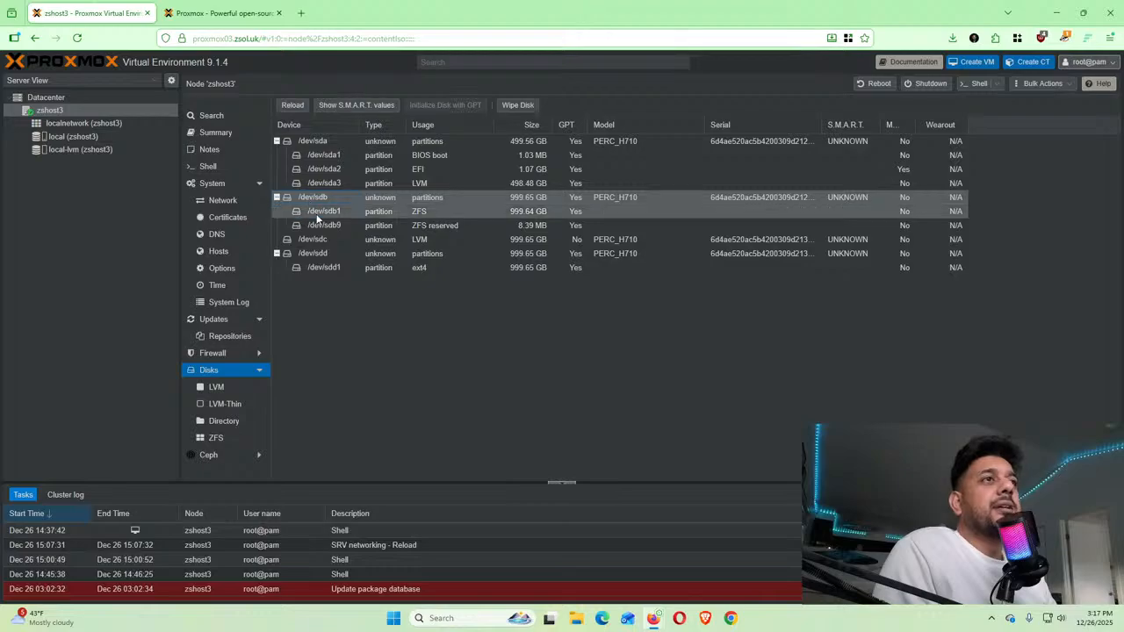
{"action": "left_click", "coordinate": [309, 238]}
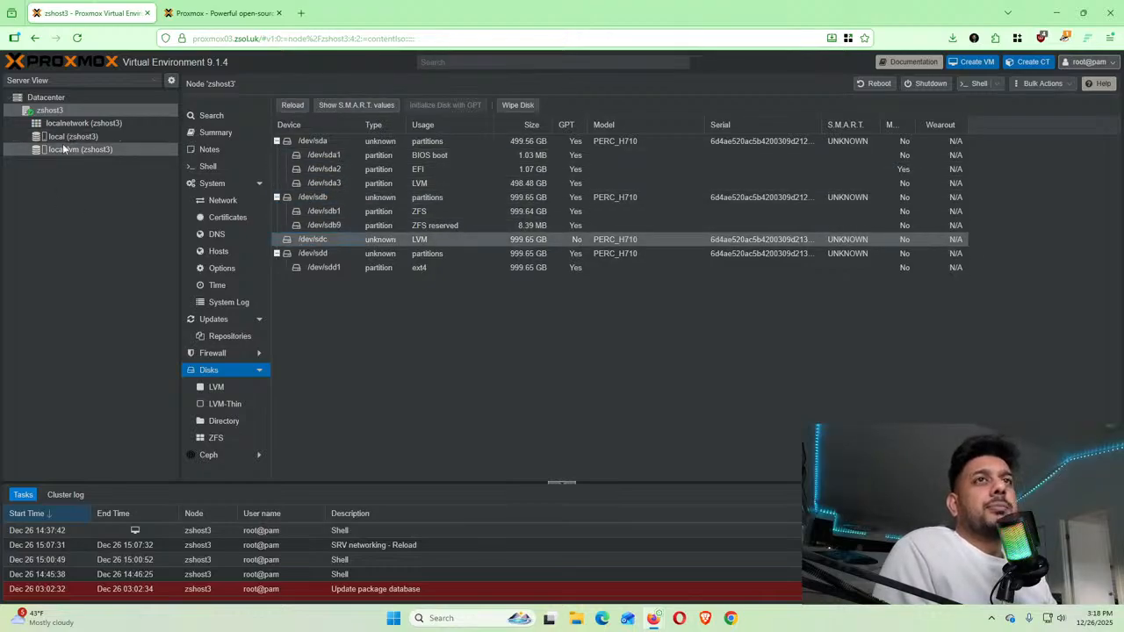
{"action": "left_click", "coordinate": [518, 106]}
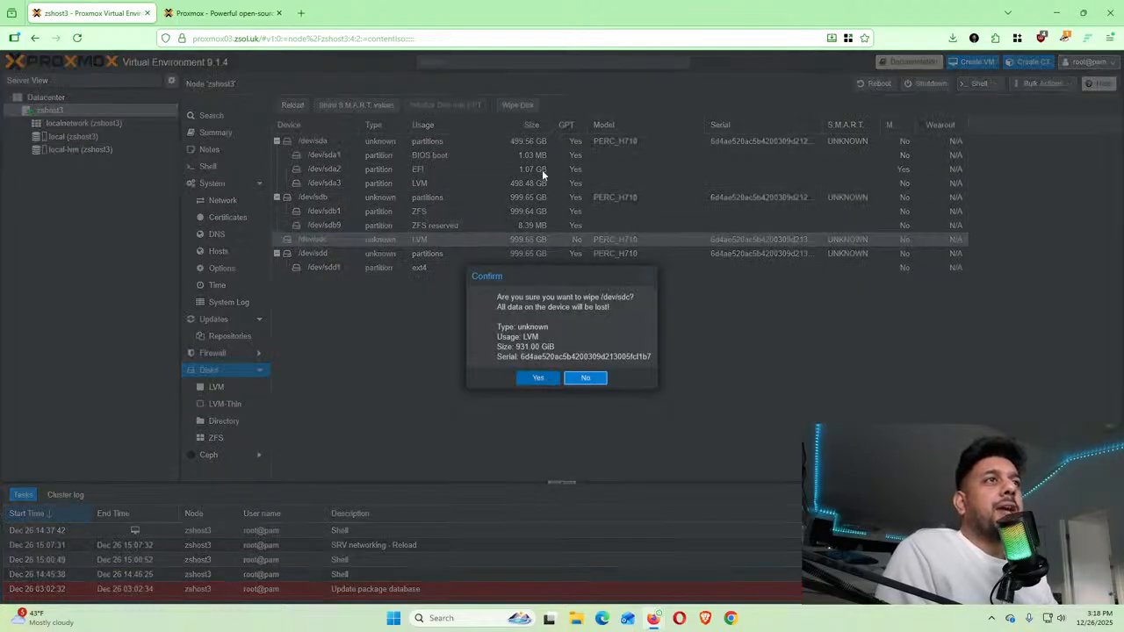
{"action": "left_click", "coordinate": [538, 377]}
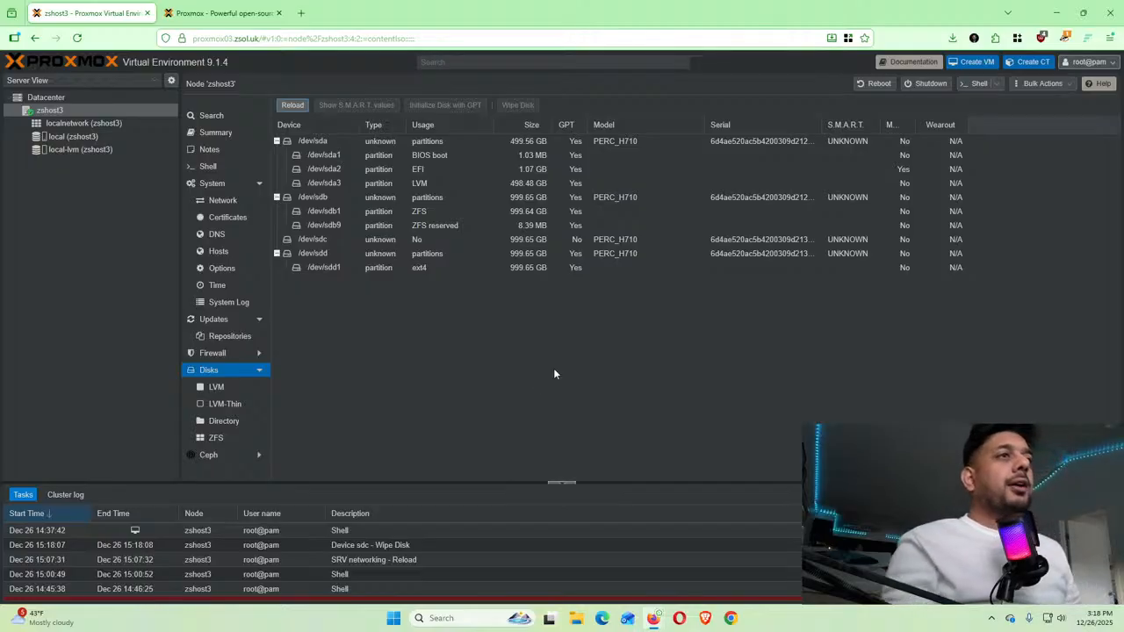
Select the blank 999.65 GB /dev/sdc and widen the Mounted column to read its heading
{"action": "left_click", "coordinate": [546, 239]}
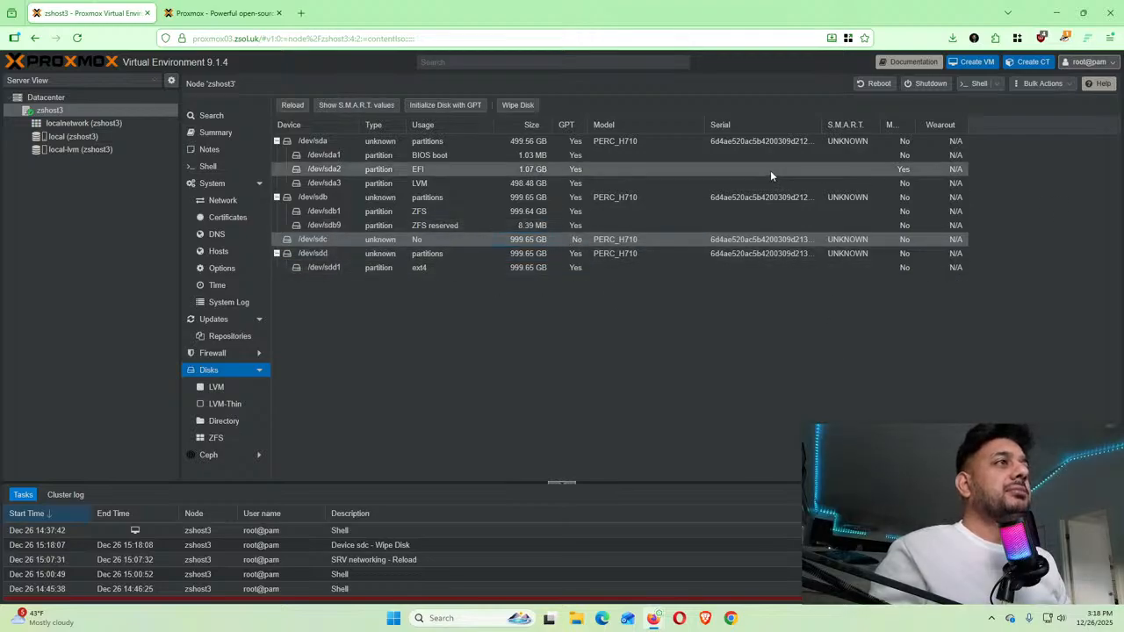
{"action": "left_click_drag", "start_coordinate": [920, 125], "coordinate": [960, 125]}
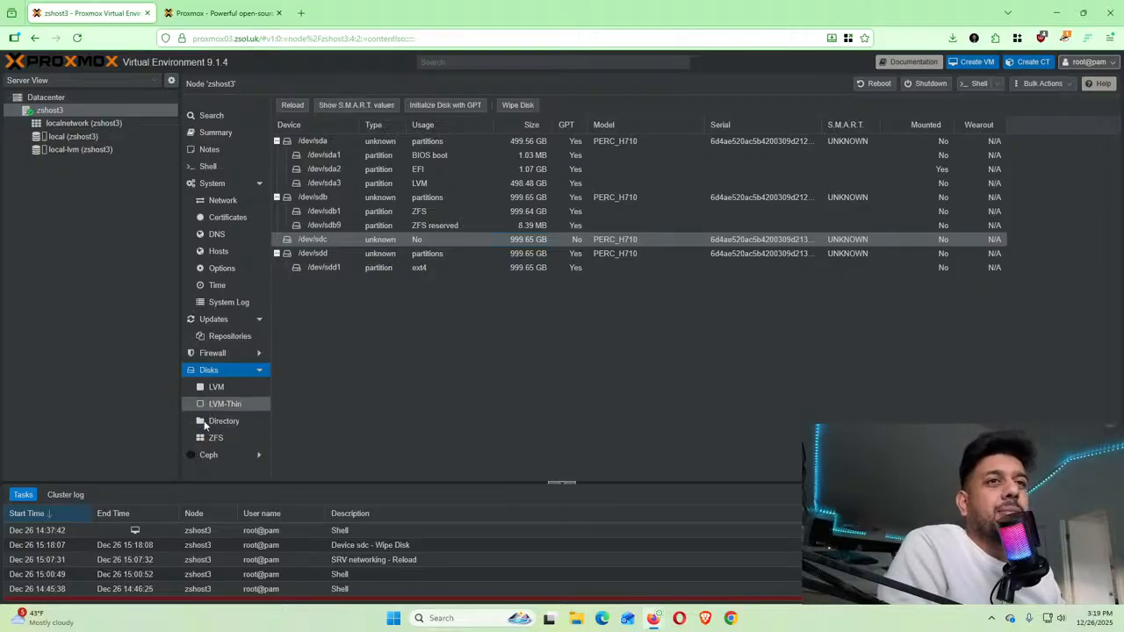
Check that only the pve volume group remains, previewing and cancelling Create: Volume Group
{"action": "left_click", "coordinate": [217, 387]}
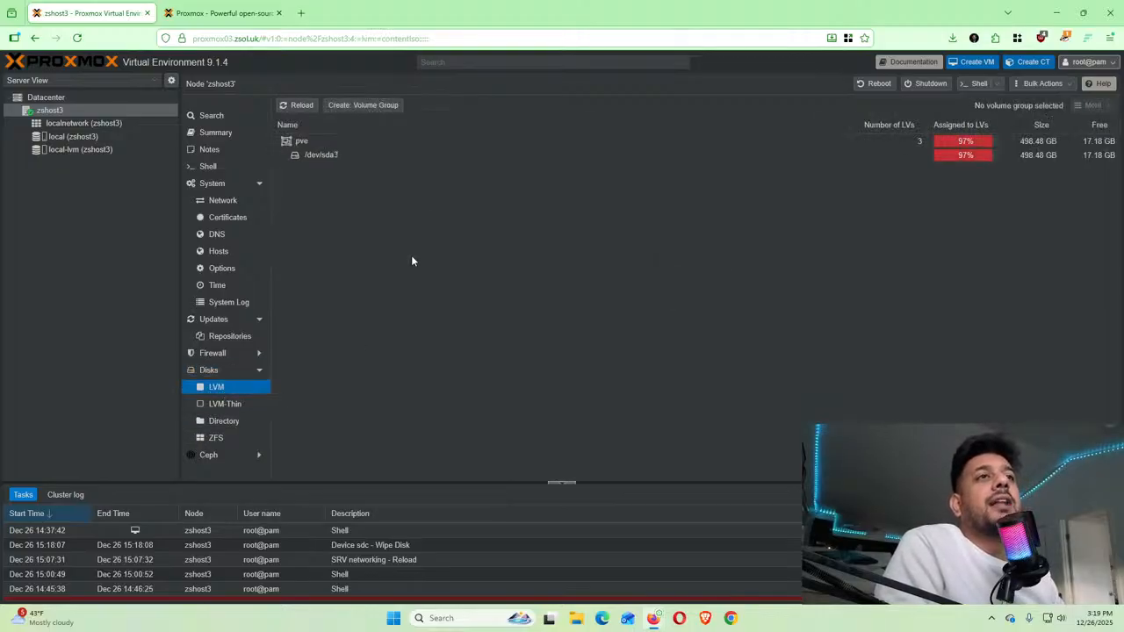
{"action": "left_click", "coordinate": [377, 109]}
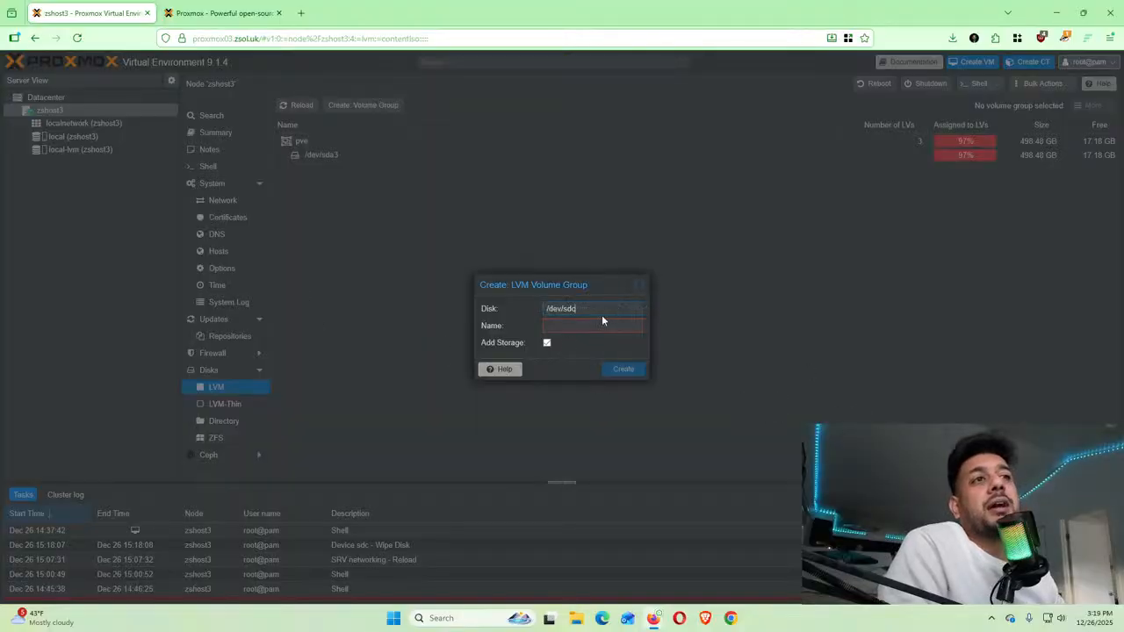
{"action": "left_click", "coordinate": [642, 285]}
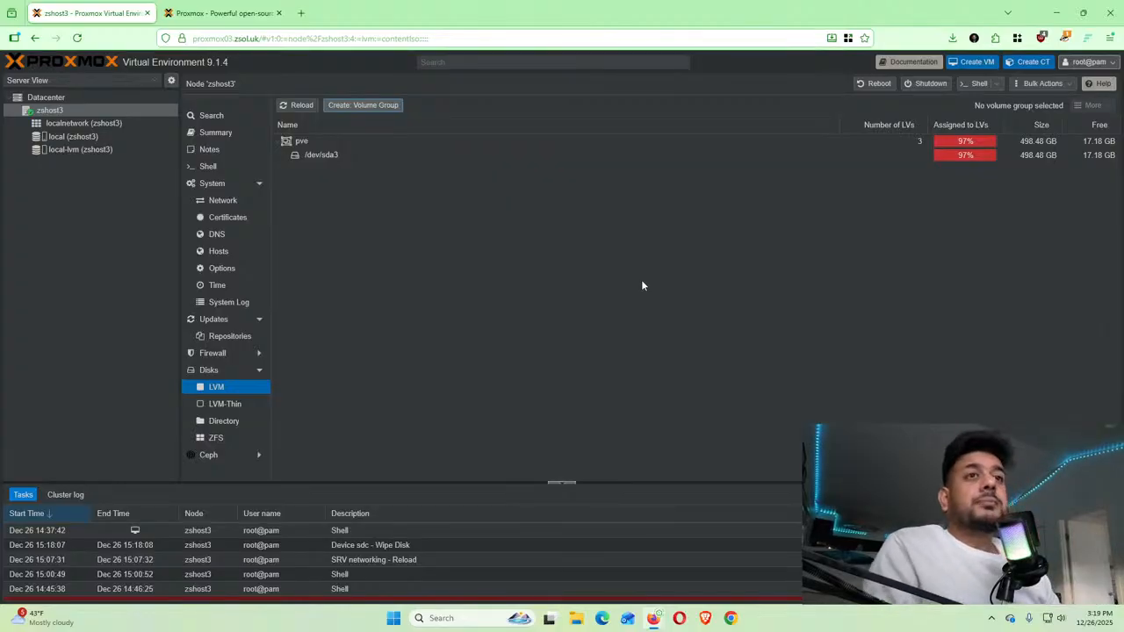
{"action": "left_click", "coordinate": [211, 426]}
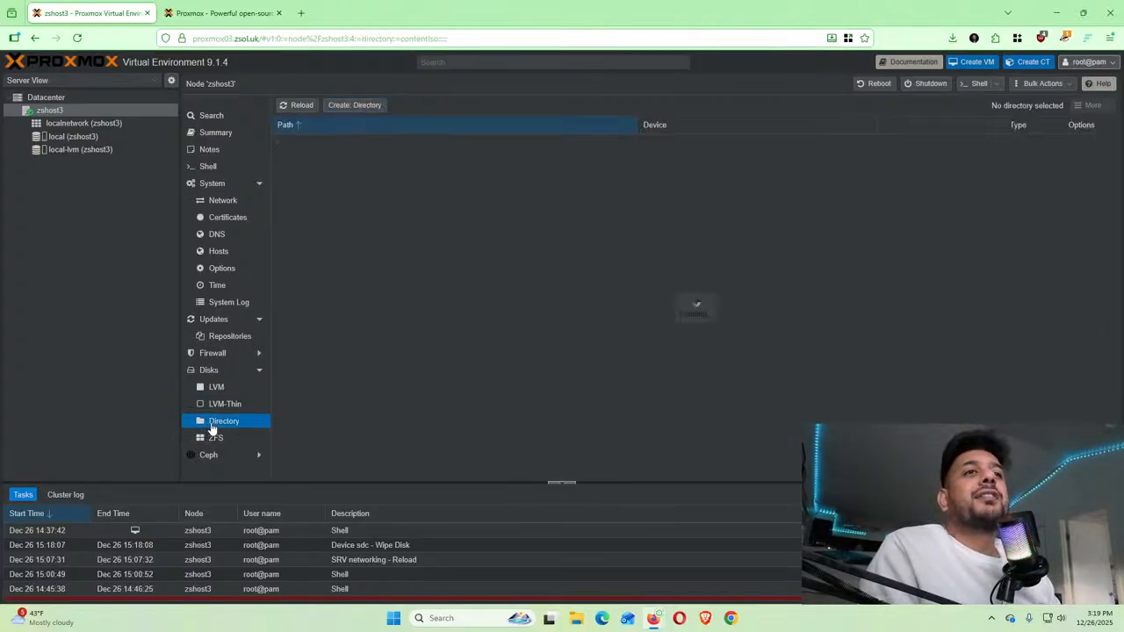
Preview the Create: Directory dialog for zshost3 and cancel it without creating any storage
{"action": "left_click", "coordinate": [352, 106]}
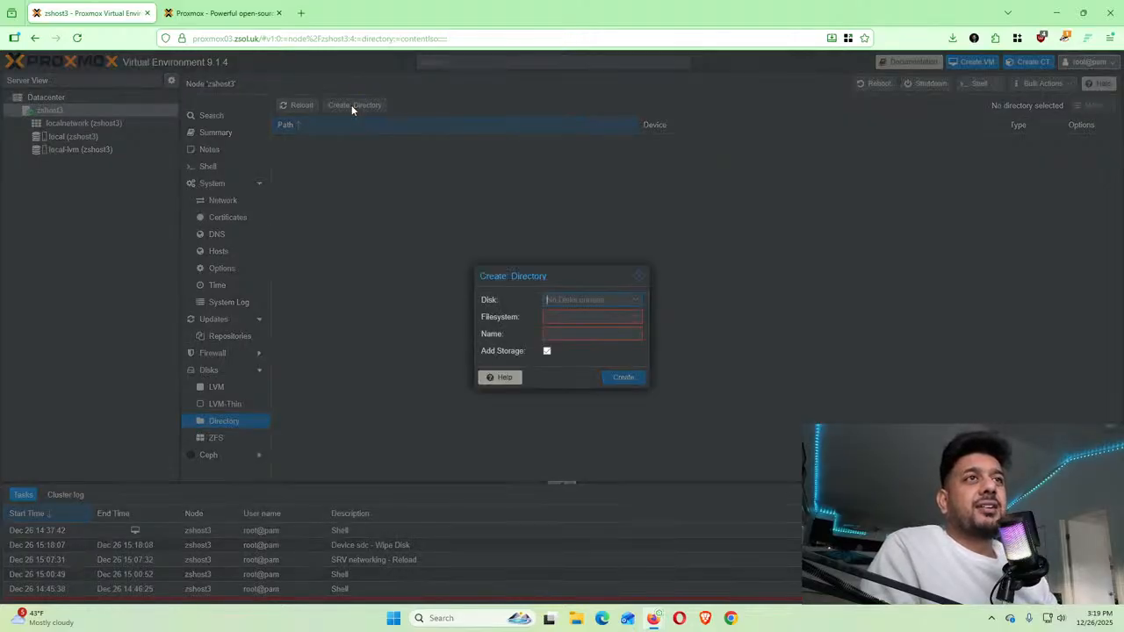
{"action": "left_click", "coordinate": [641, 277]}
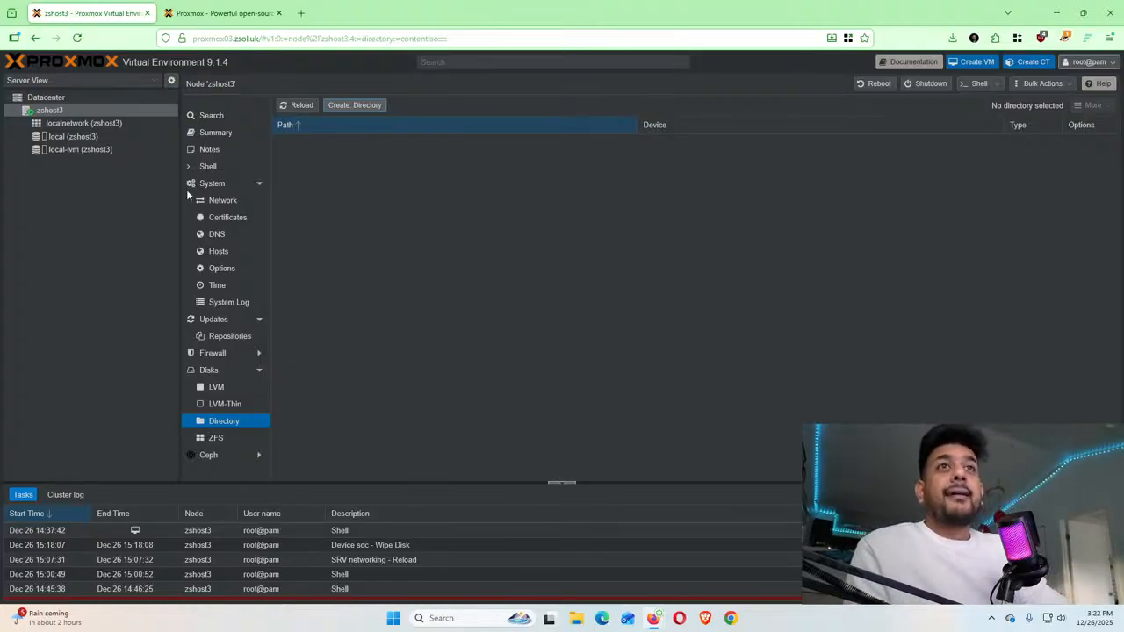
Glance at zshost3's ZFS and Ceph pages, then open the Datacenter resource overview
{"action": "scroll", "coordinate": [221, 404], "scroll_direction": "down", "scroll_amount": 1}
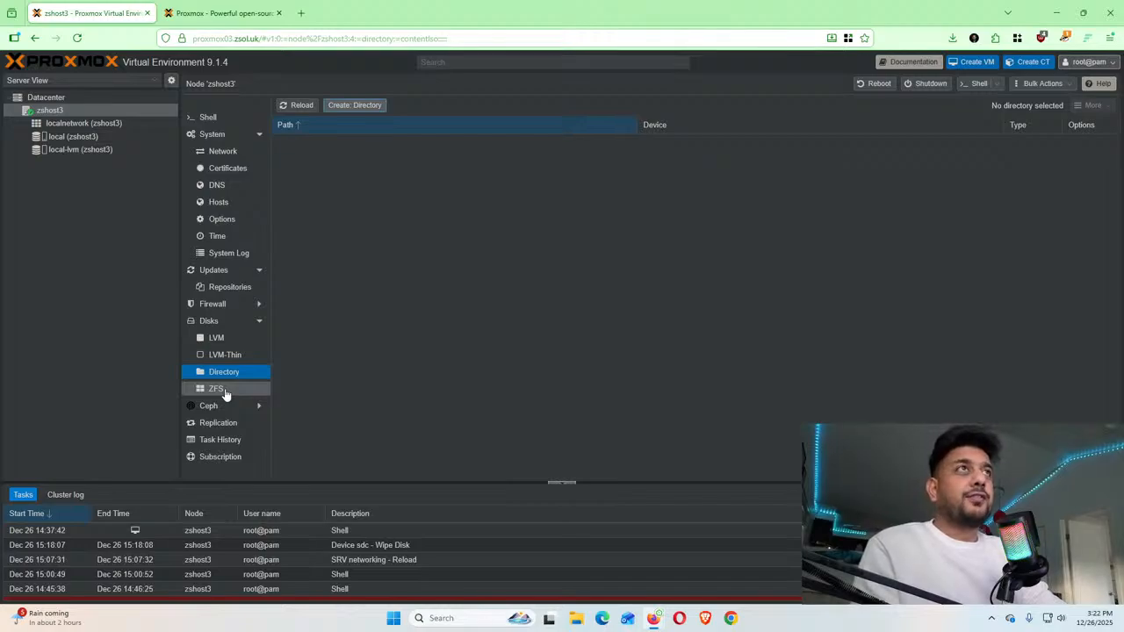
{"action": "left_click", "coordinate": [224, 392]}
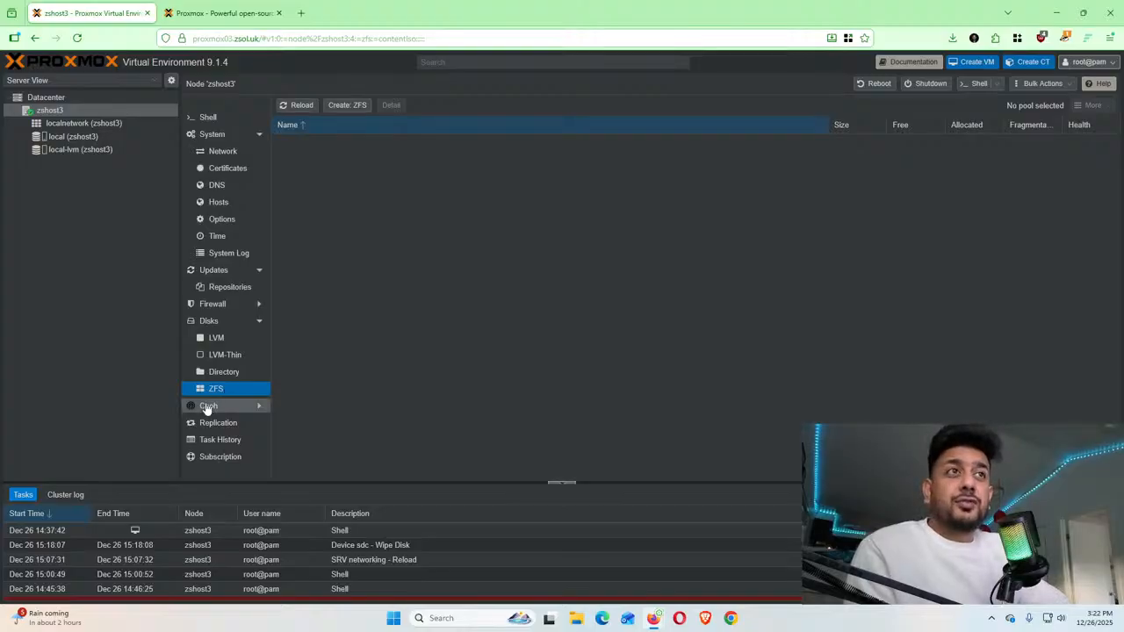
{"action": "left_click", "coordinate": [208, 407]}
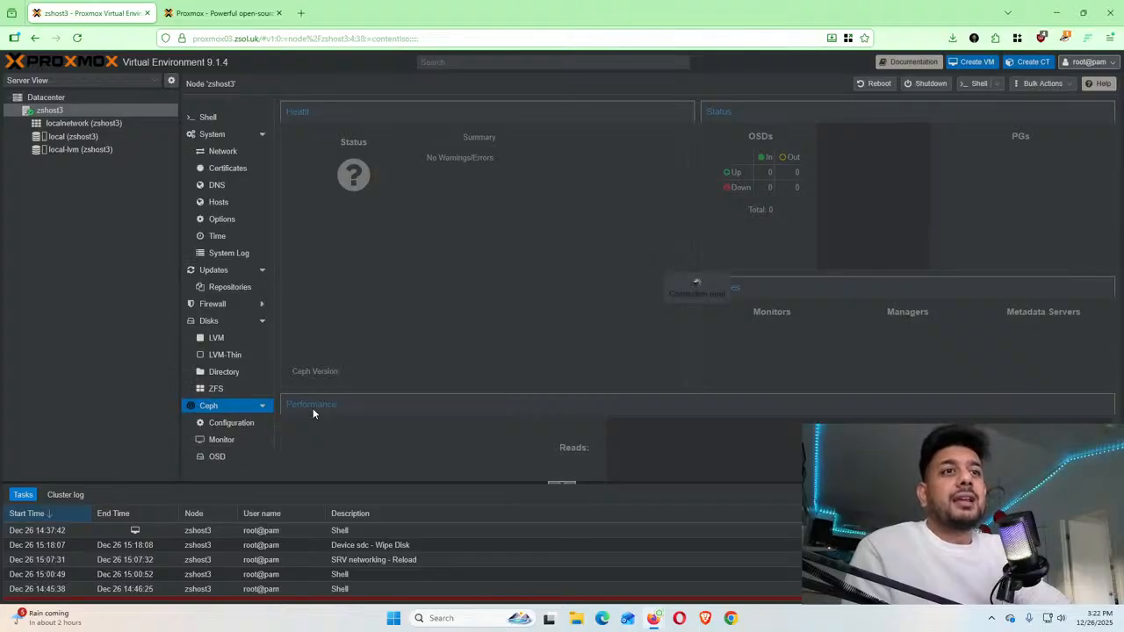
{"action": "left_click", "coordinate": [44, 98]}
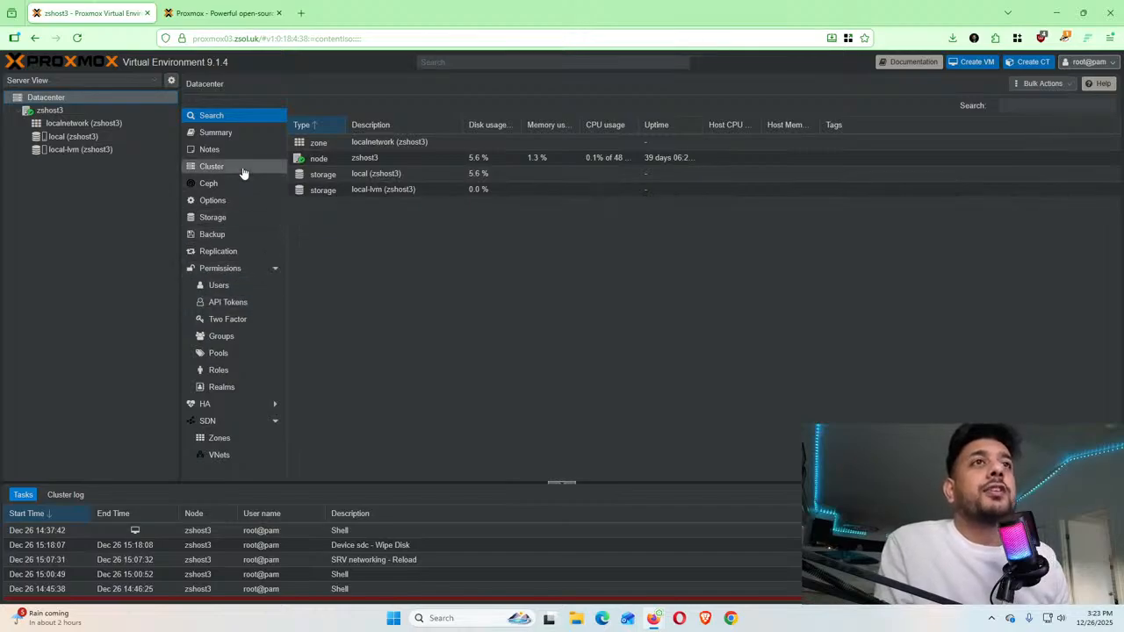
In Datacenter Storage, inspect local-lvm's allowed content types in its Edit dialog and close it unchanged
{"action": "left_click", "coordinate": [213, 219]}
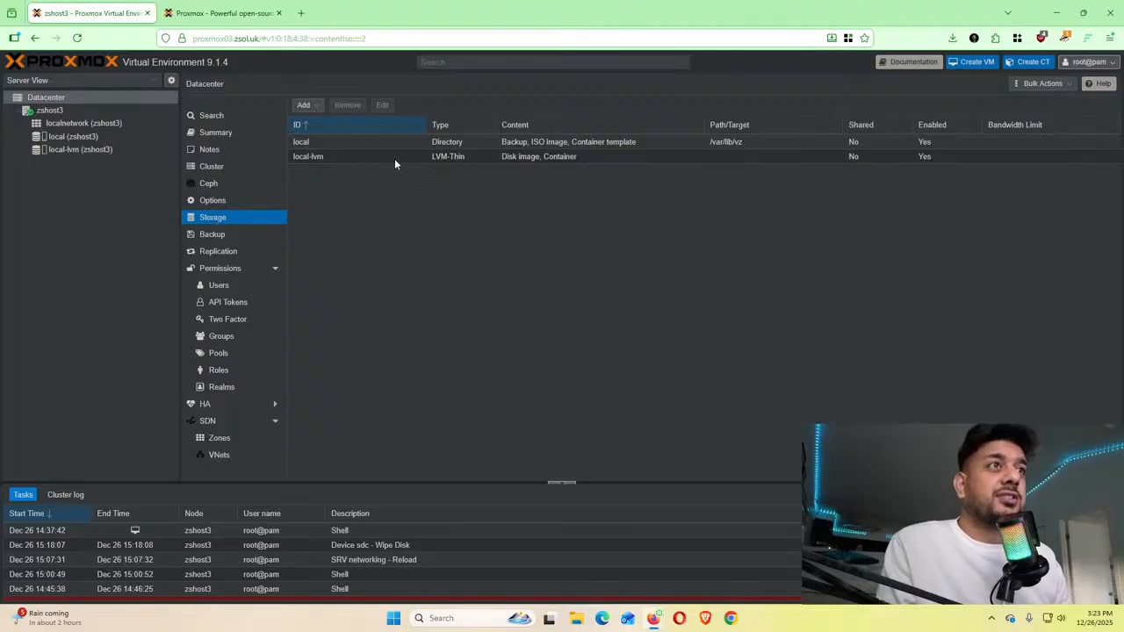
{"action": "left_click", "coordinate": [391, 156]}
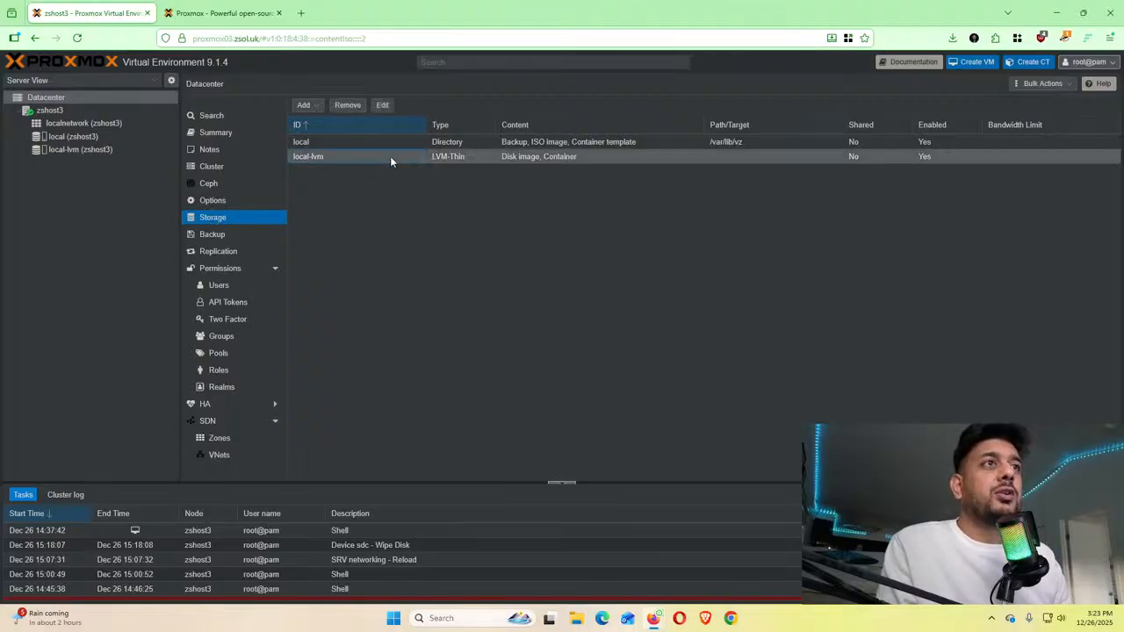
{"action": "double_click", "coordinate": [390, 156]}
{"action": "left_click", "coordinate": [552, 362]}
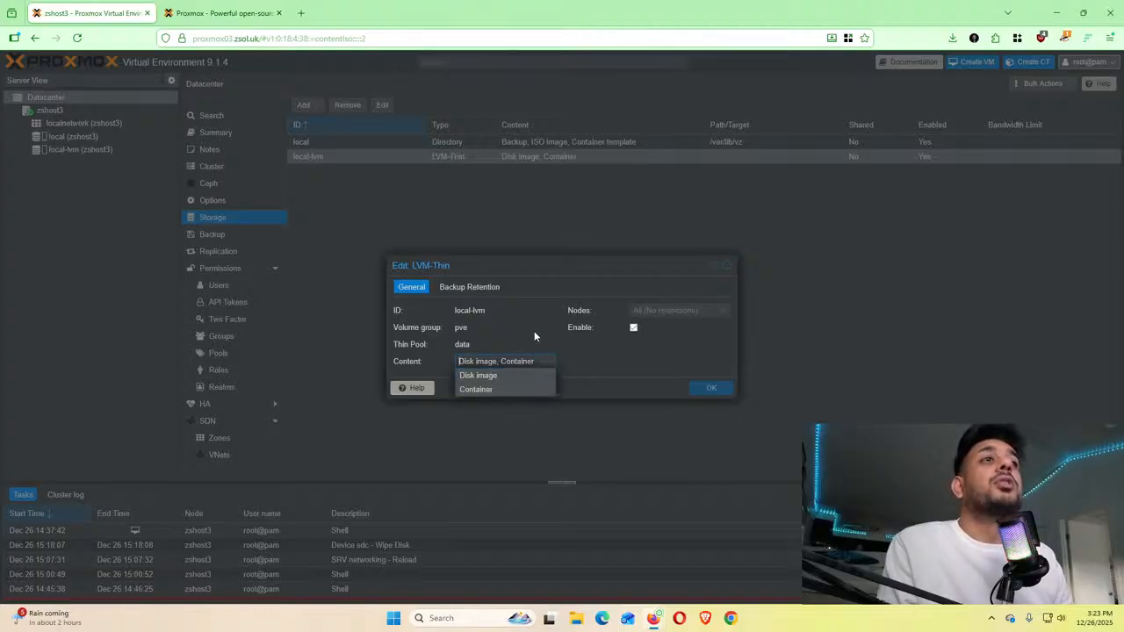
{"action": "left_click", "coordinate": [534, 331]}
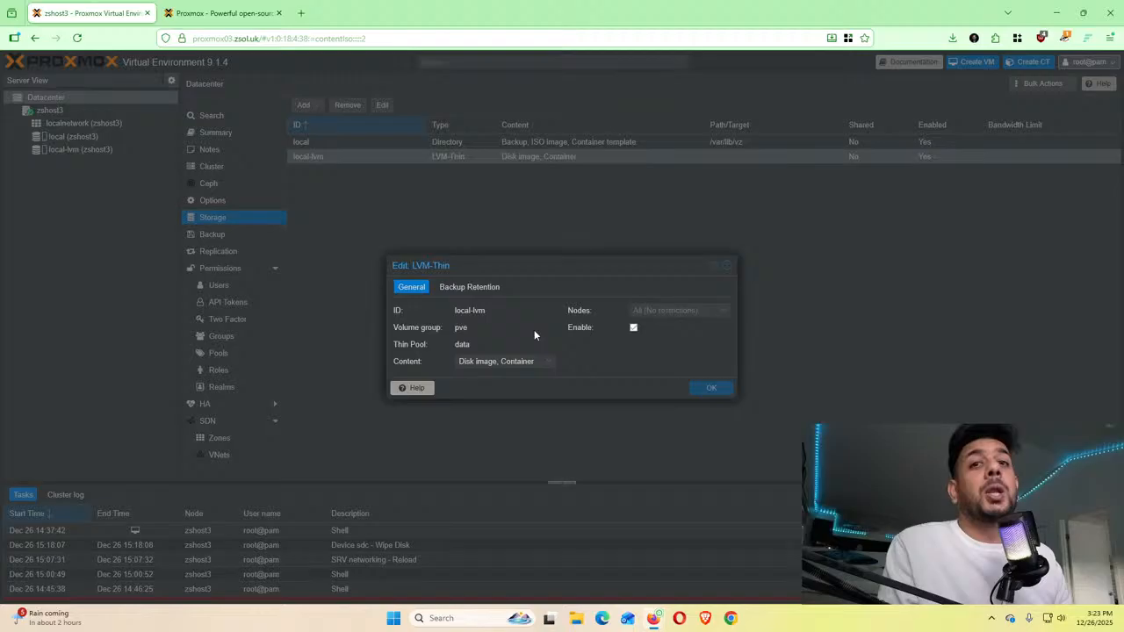
{"action": "left_click", "coordinate": [727, 267]}
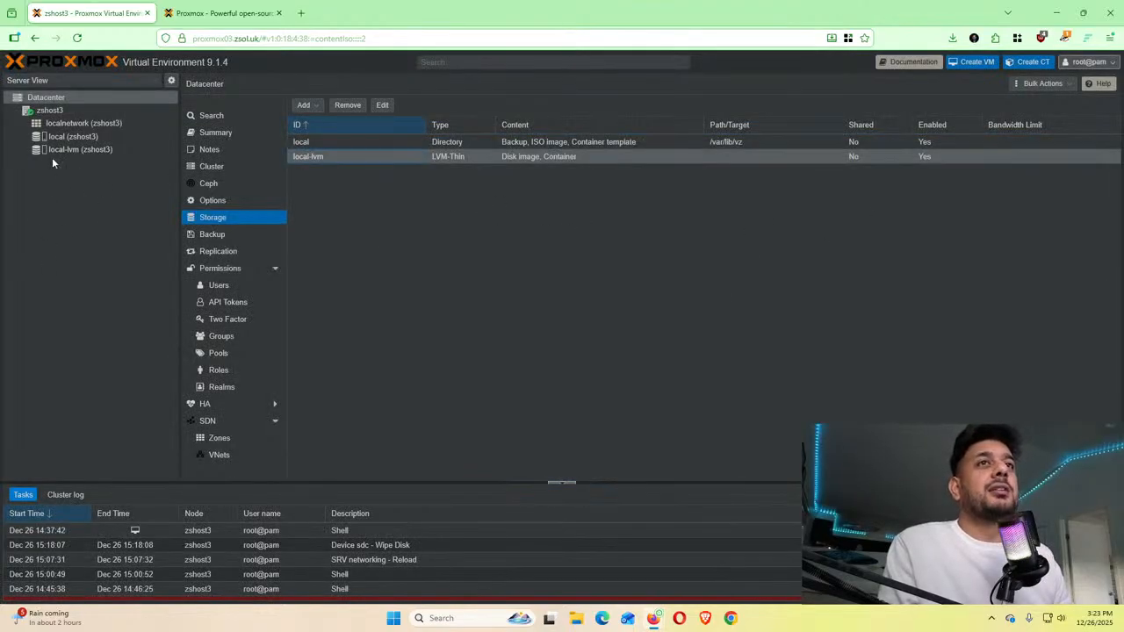
On zshost3's disks, create an ext4 directory 'backups' on /dev/sdc, added as storage
{"action": "left_click", "coordinate": [48, 111]}
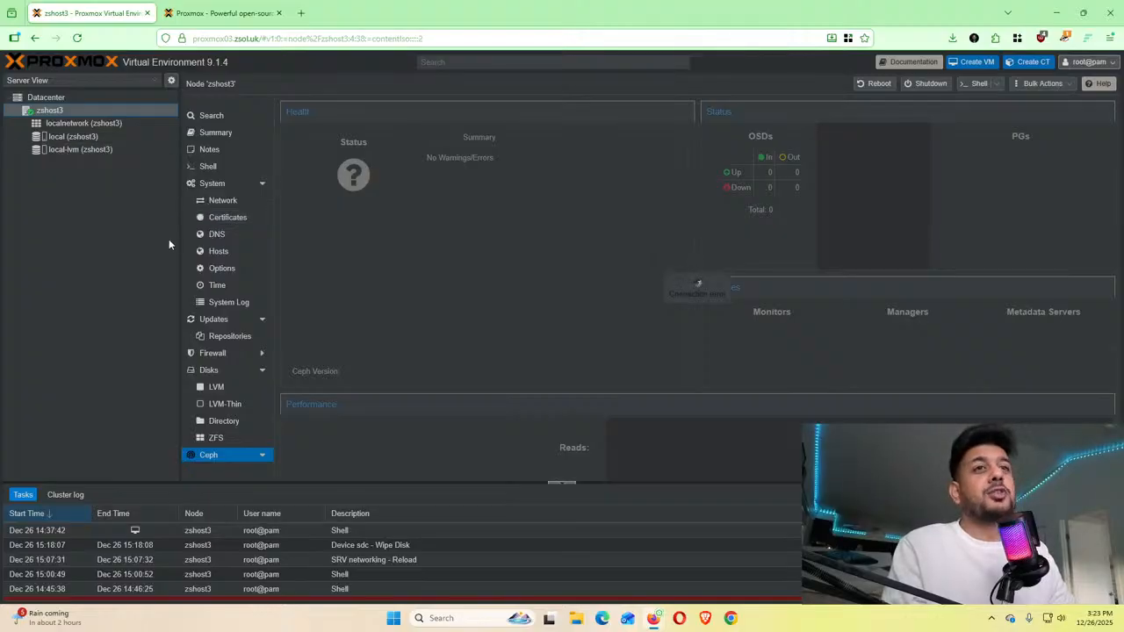
{"action": "left_click", "coordinate": [235, 370]}
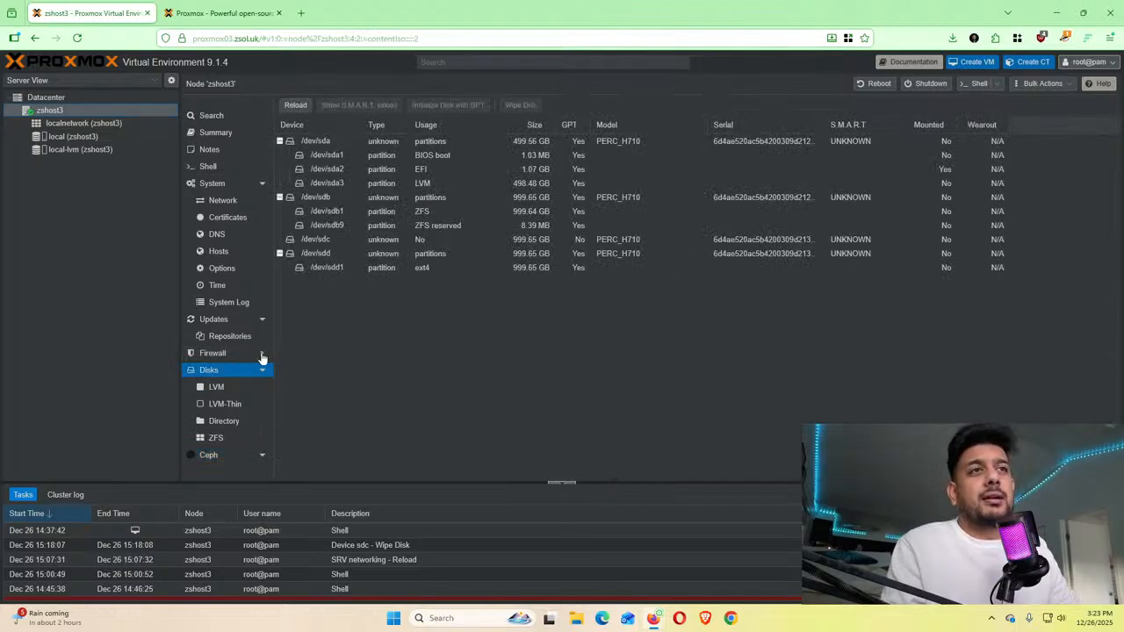
{"action": "left_click", "coordinate": [231, 423]}
{"action": "left_click", "coordinate": [373, 107]}
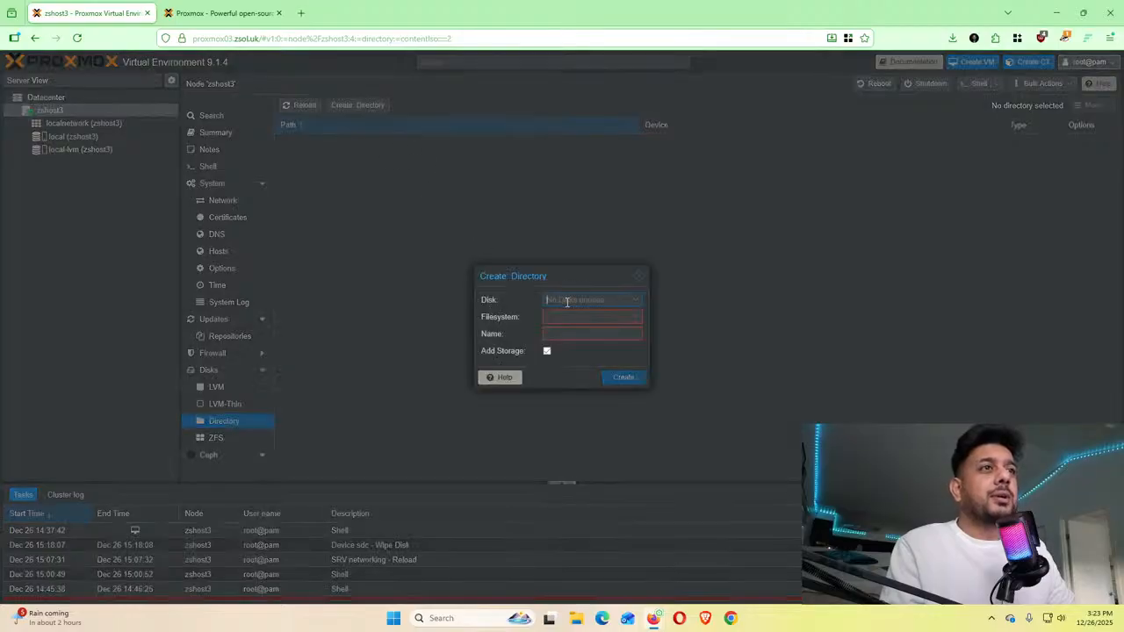
{"action": "left_click", "coordinate": [600, 320]}
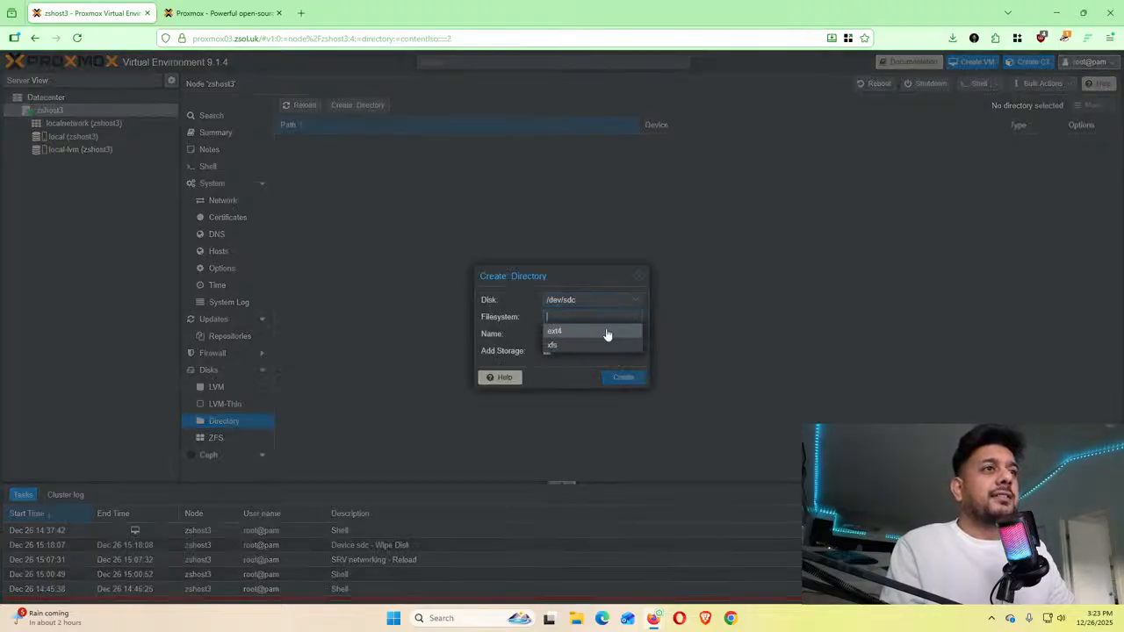
{"action": "left_click", "coordinate": [578, 337]}
{"action": "left_click", "coordinate": [573, 334]}
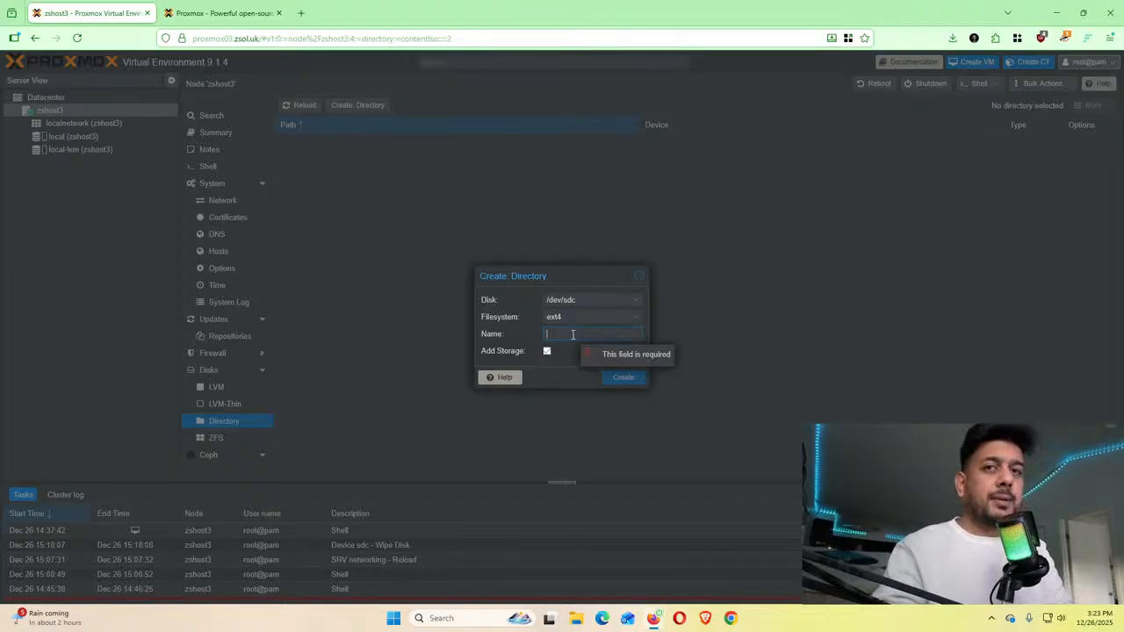
{"action": "type", "text": "backups"}
{"action": "key", "text": "BackSpace"}
{"action": "key", "text": "BackSpace"}
{"action": "key", "text": "BackSpace"}
{"action": "key", "text": "BackSpace"}
{"action": "key", "text": "BackSpace"}
{"action": "key", "text": "BackSpace"}
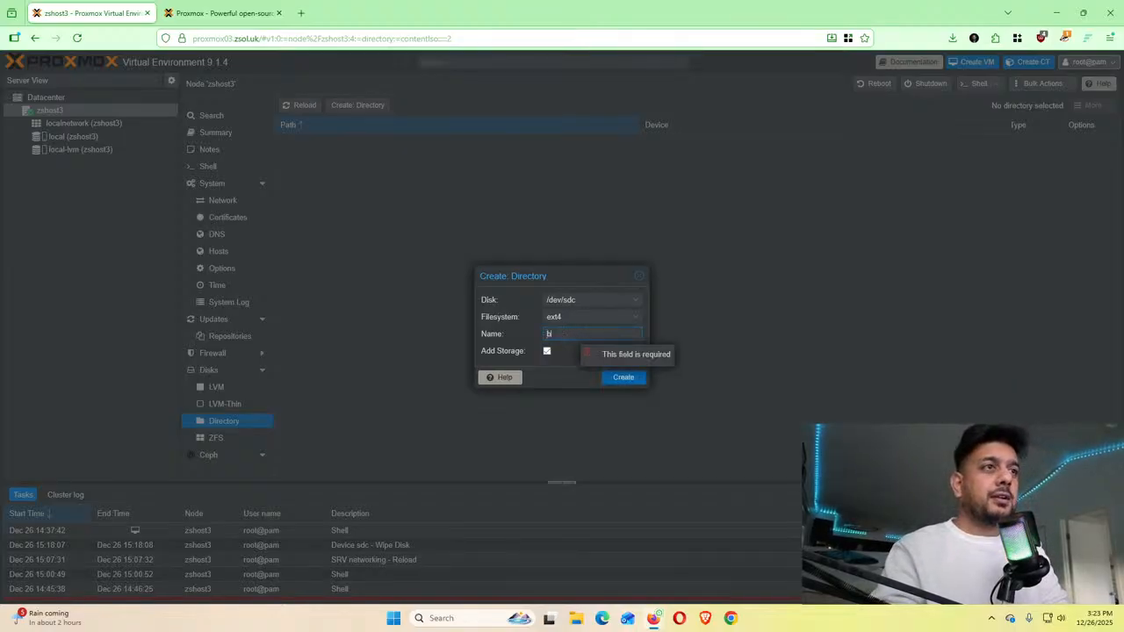
{"action": "type", "text": "ackups"}
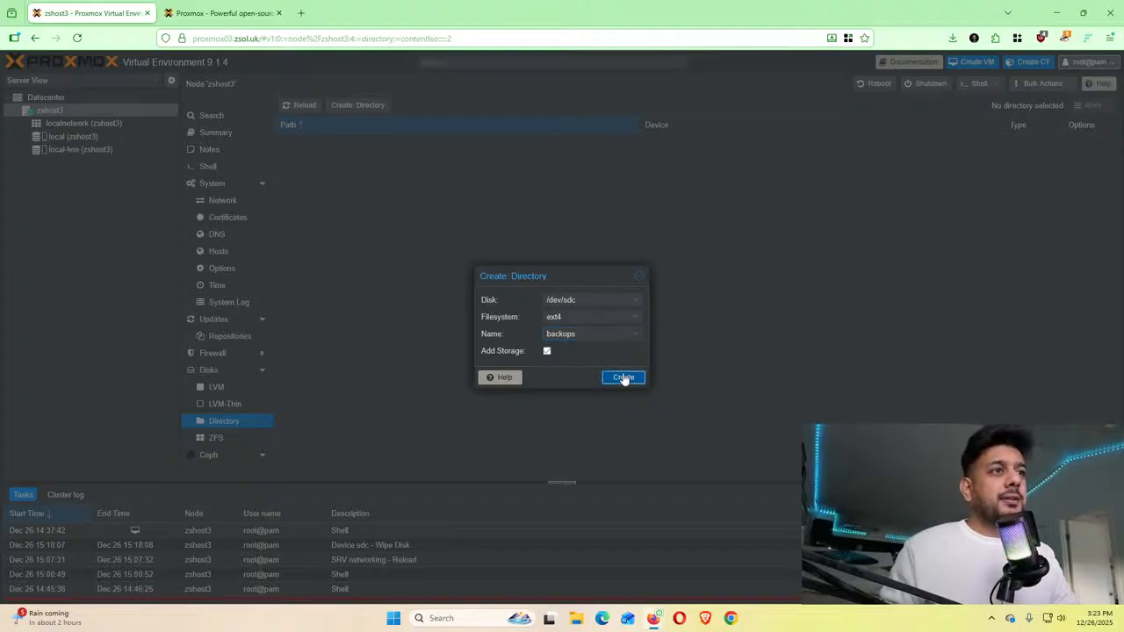
{"action": "left_click", "coordinate": [624, 378]}
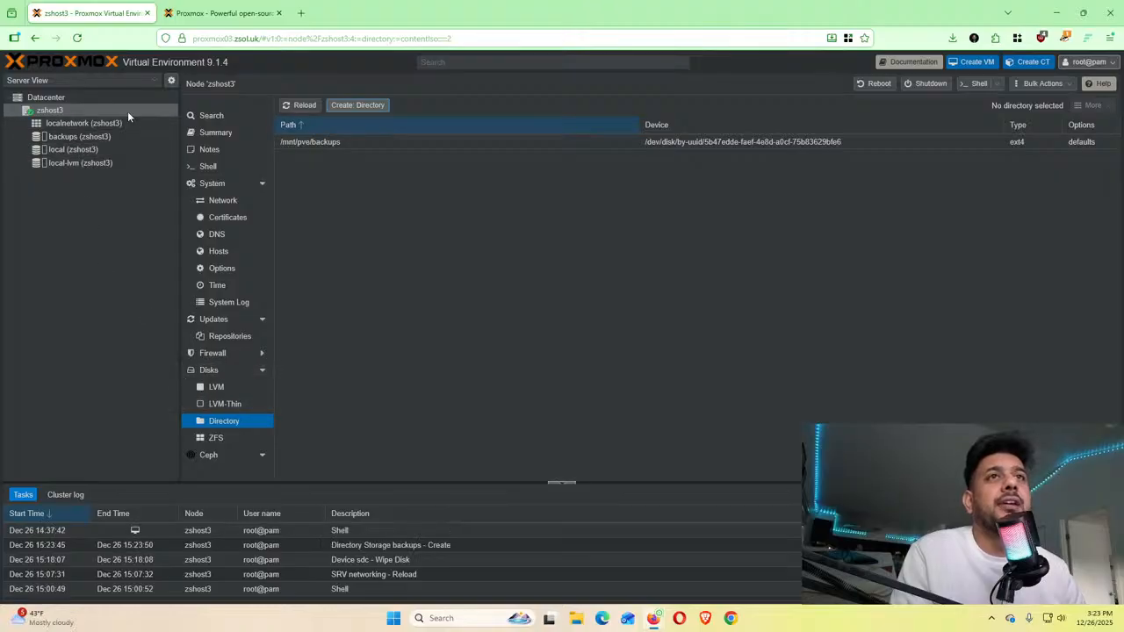
Check the new backups storage's contents from the Datacenter storage list
{"action": "left_click", "coordinate": [44, 96]}
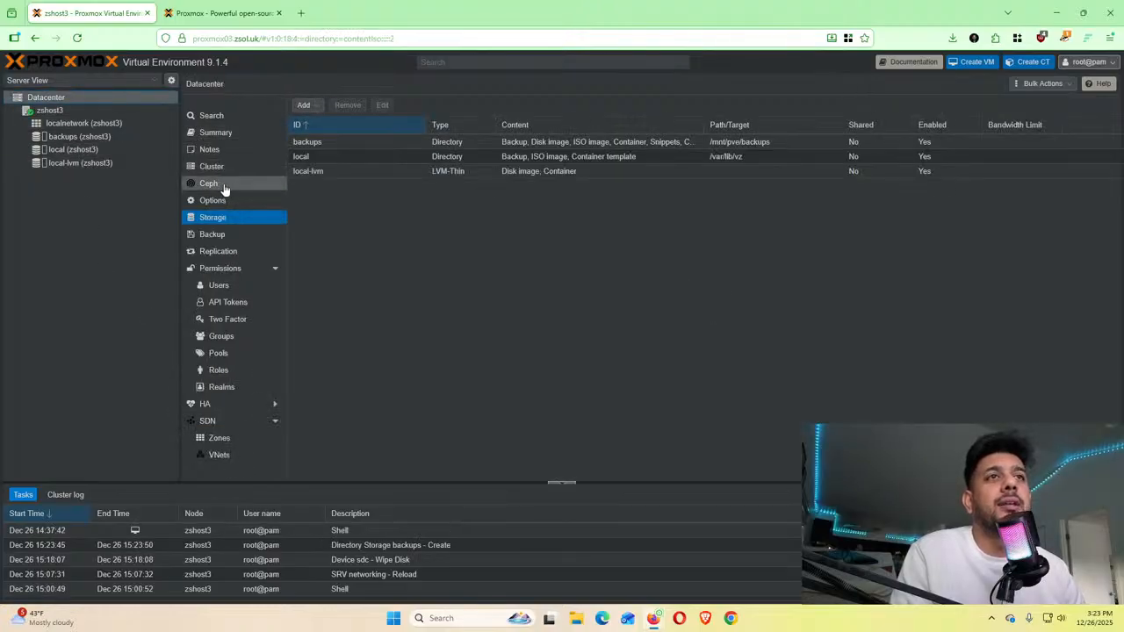
{"action": "left_click", "coordinate": [77, 137]}
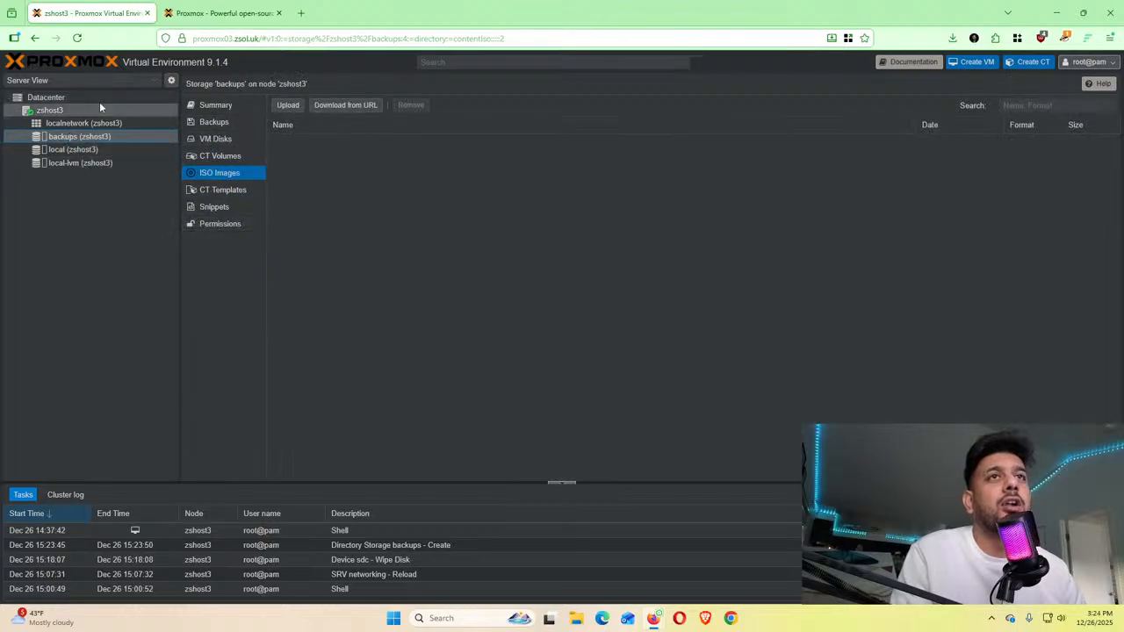
{"action": "left_click", "coordinate": [66, 98]}
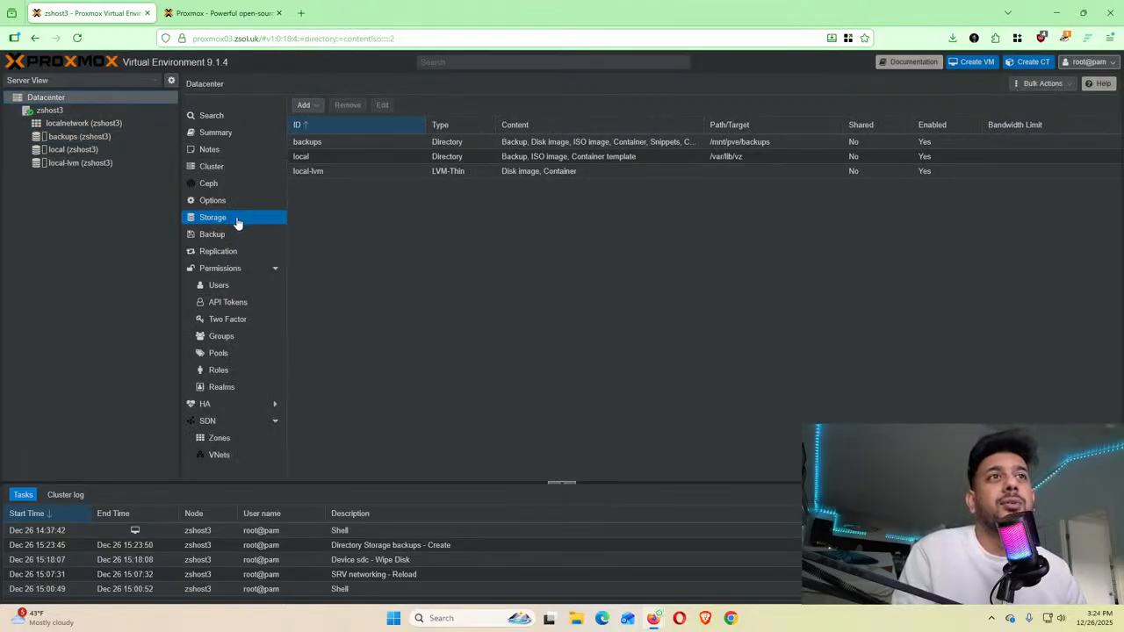
Edit the backups storage so its content is only Backup and ISO image
{"action": "left_click", "coordinate": [359, 142]}
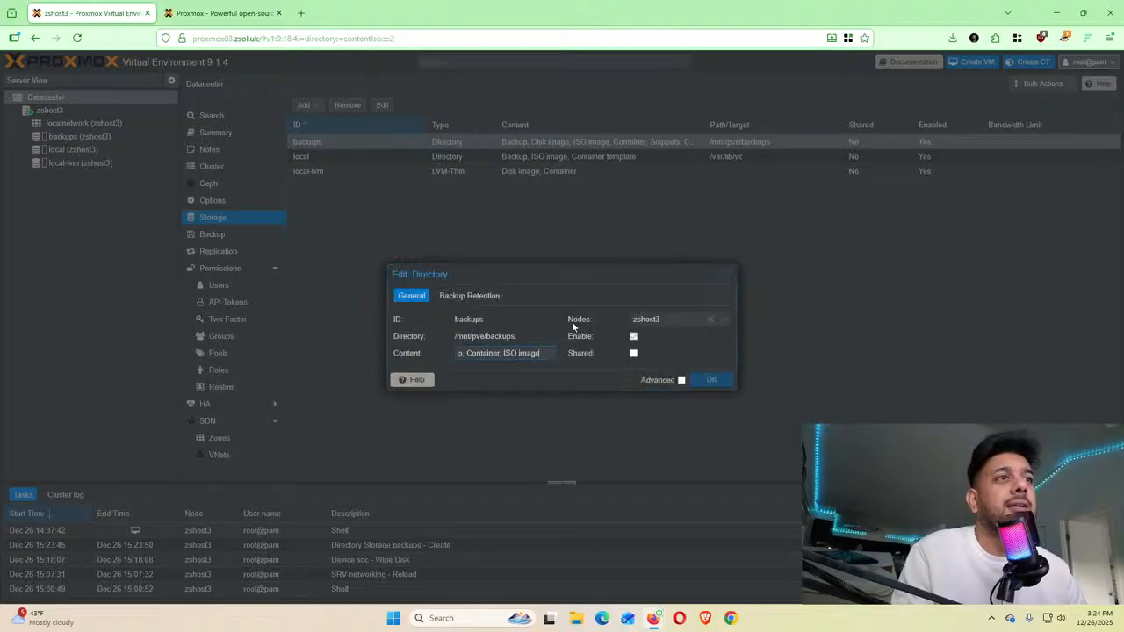
{"action": "left_click", "coordinate": [549, 356]}
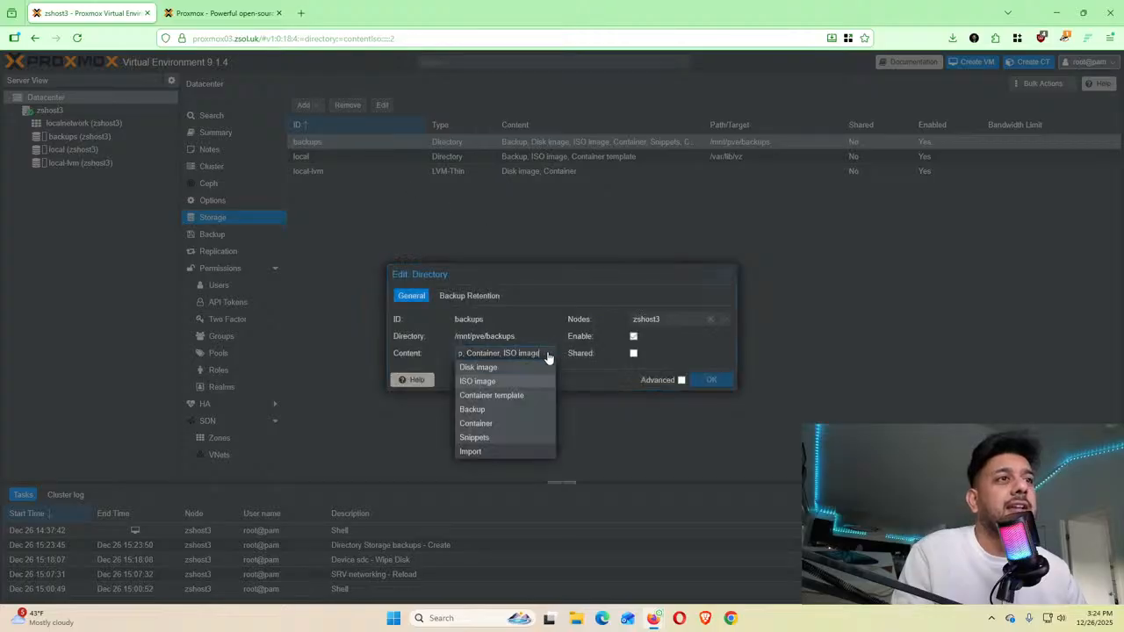
{"action": "left_click", "coordinate": [496, 414]}
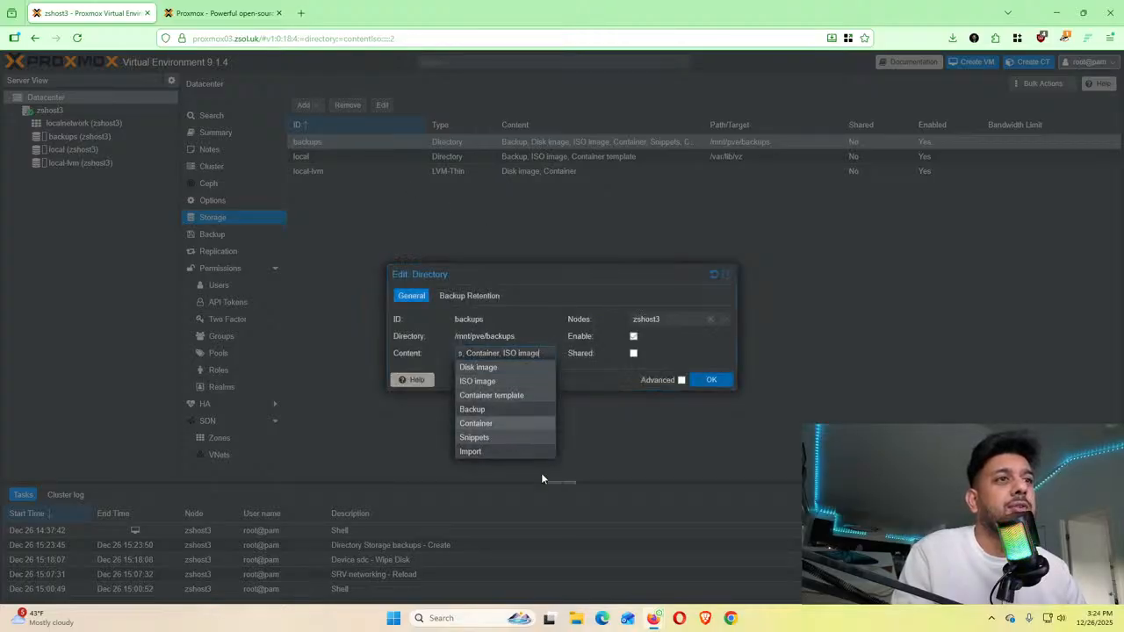
{"action": "left_click", "coordinate": [514, 426]}
{"action": "left_click", "coordinate": [506, 439]}
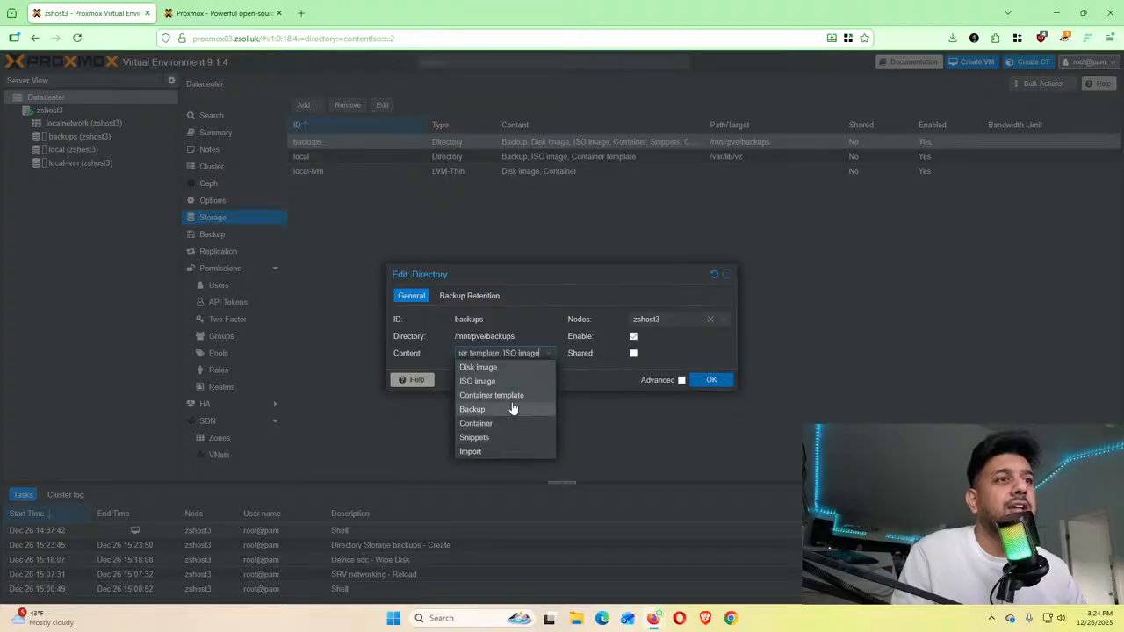
{"action": "left_click", "coordinate": [503, 384]}
{"action": "left_click", "coordinate": [498, 368]}
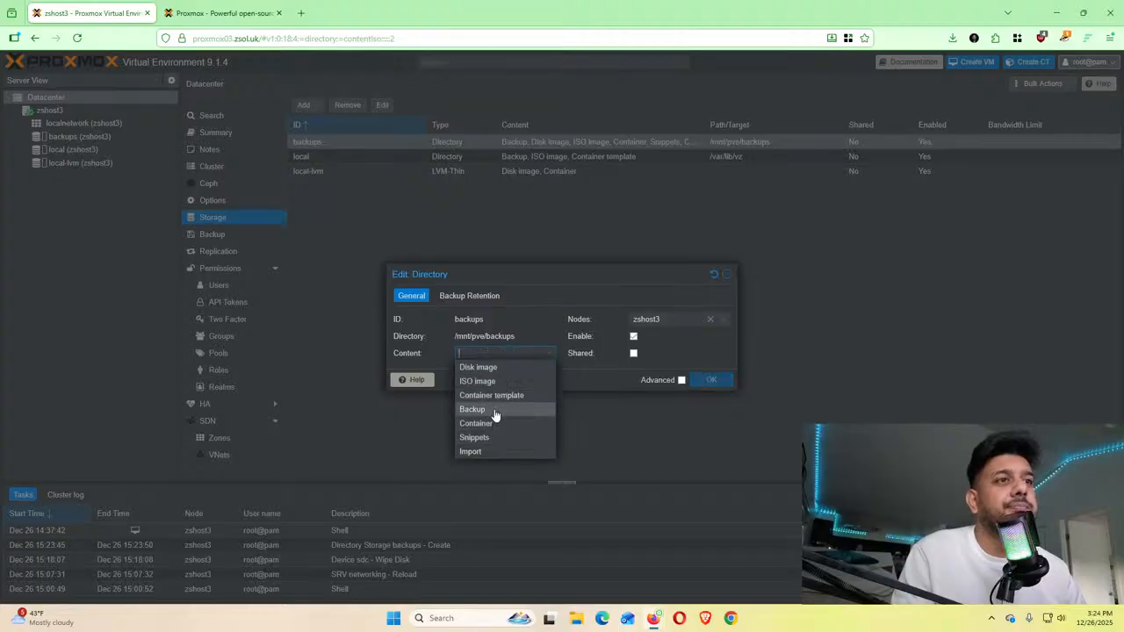
{"action": "left_click", "coordinate": [496, 411]}
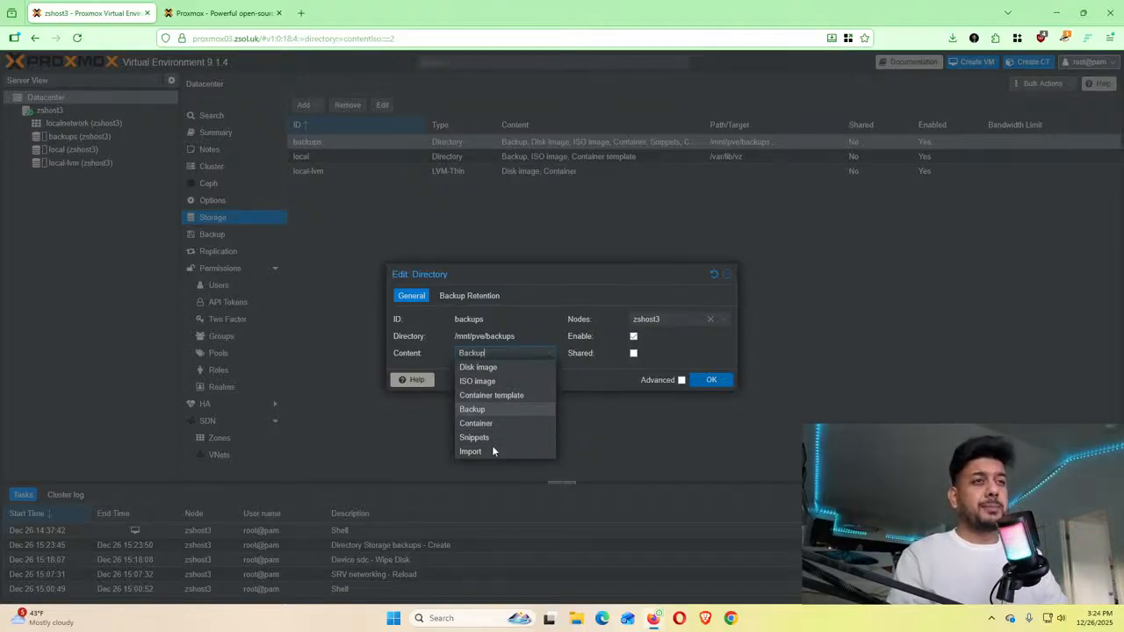
{"action": "left_click", "coordinate": [501, 385]}
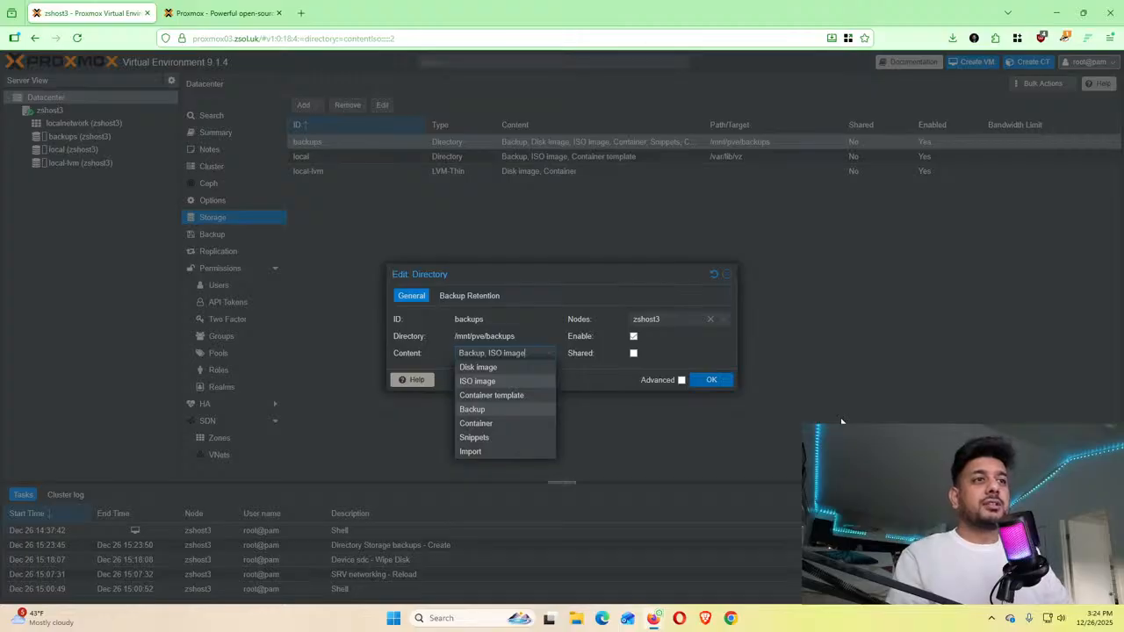
{"action": "left_click", "coordinate": [710, 382]}
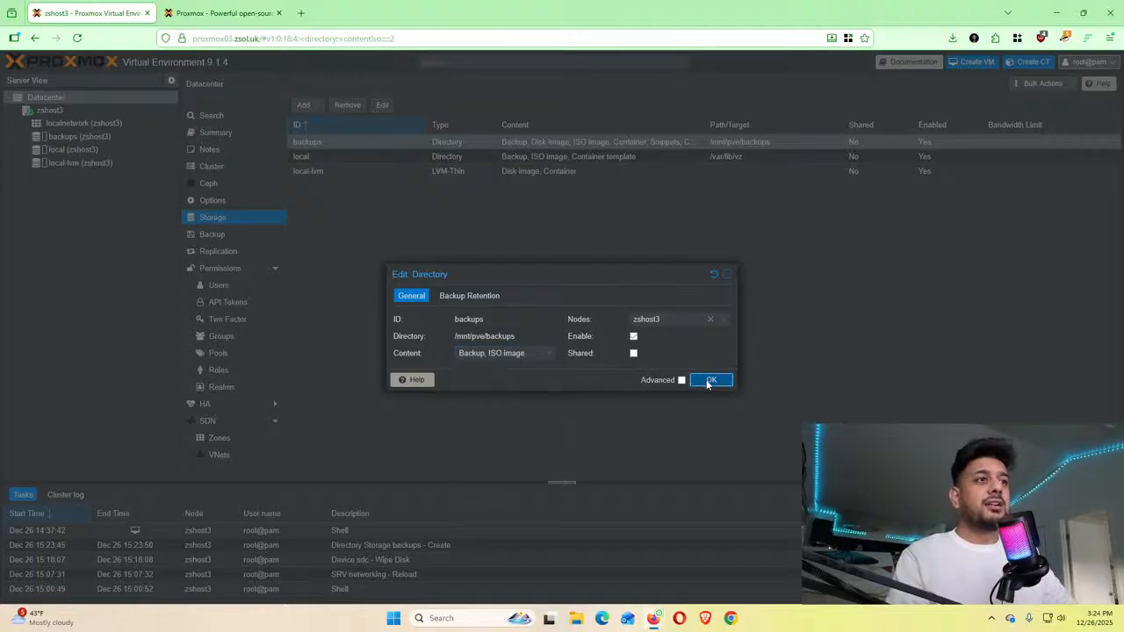
{"action": "left_click", "coordinate": [75, 135]}
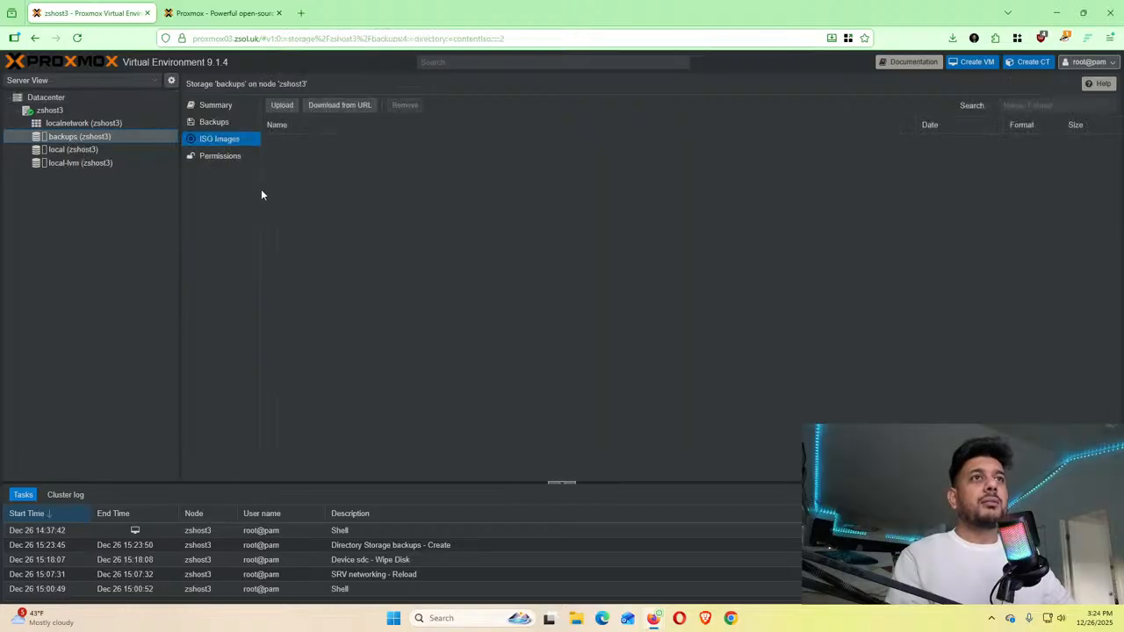
{"action": "left_click", "coordinate": [212, 124]}
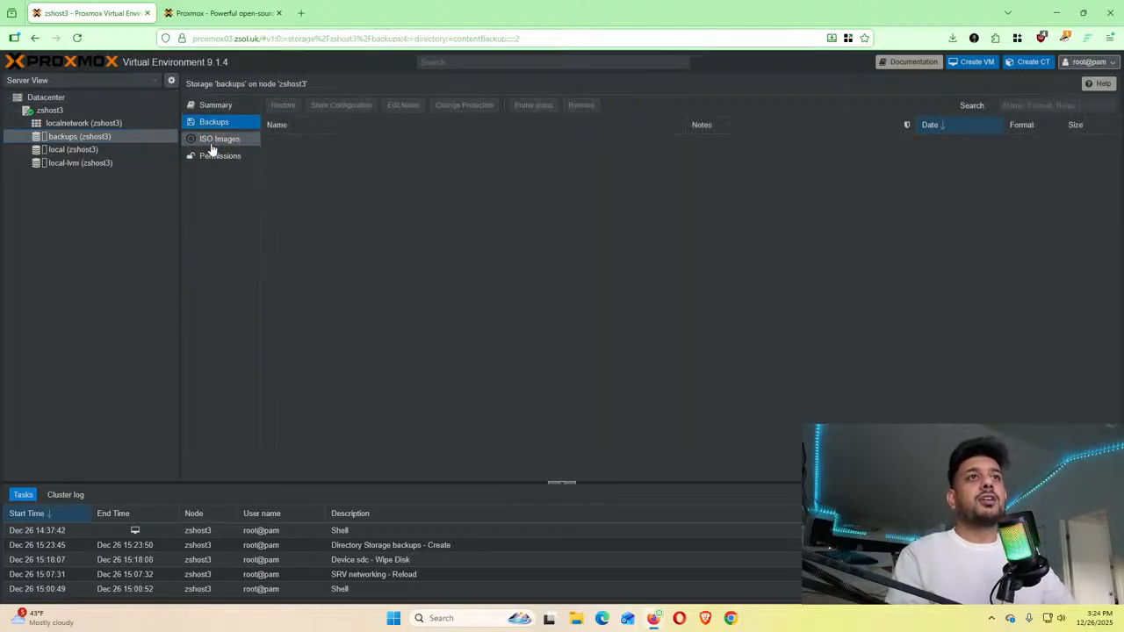
{"action": "left_click", "coordinate": [212, 141]}
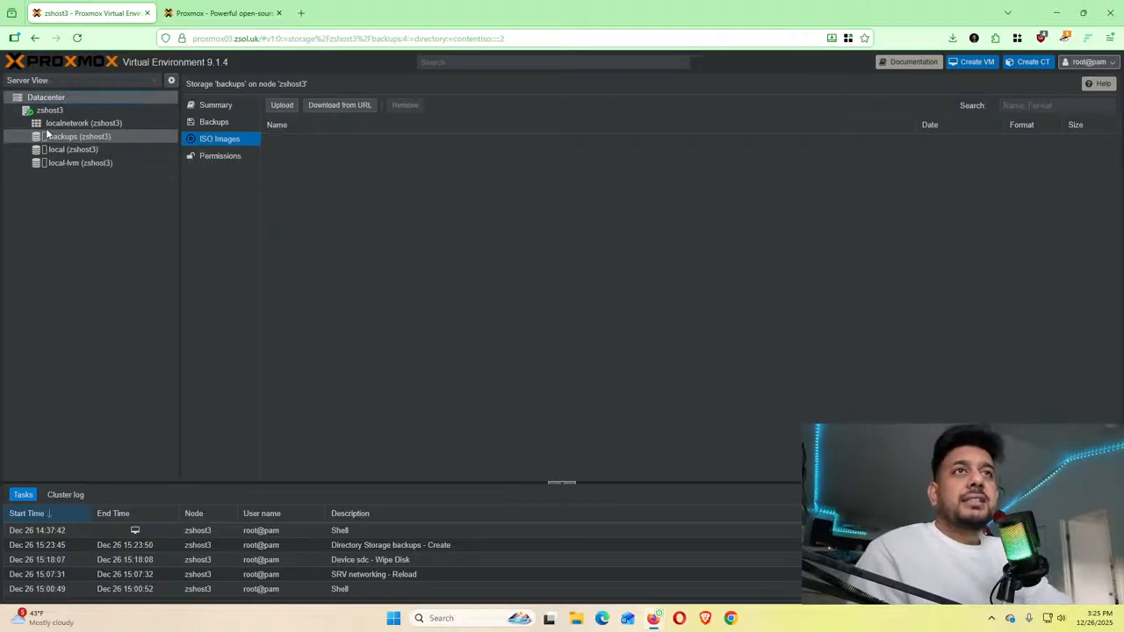
{"action": "left_click", "coordinate": [46, 99]}
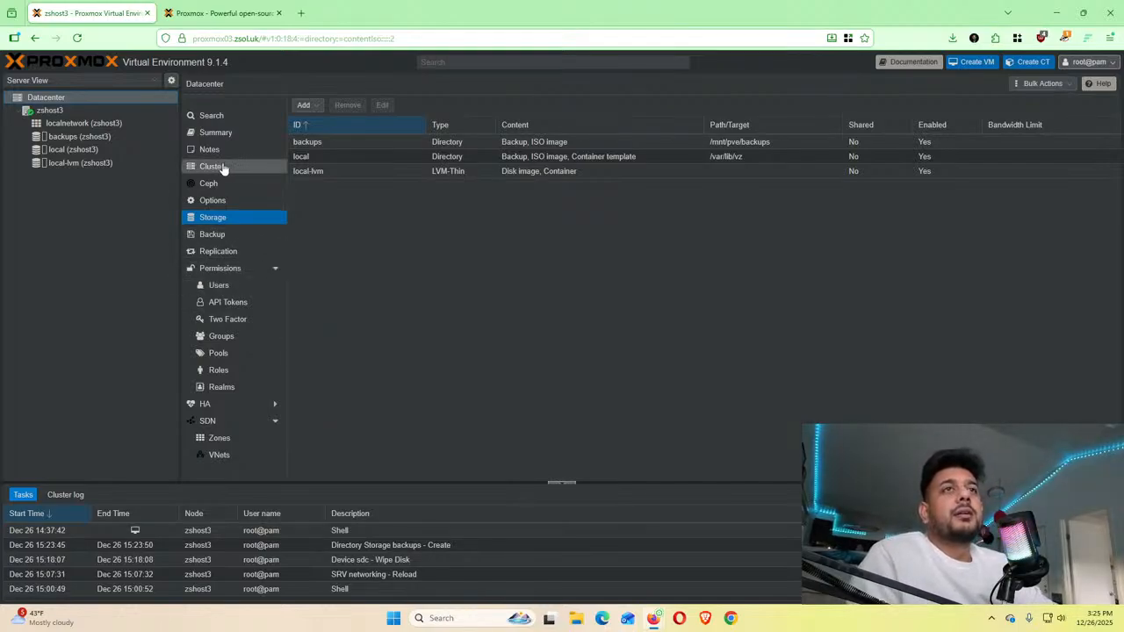
View the Datacenter Summary dashboard, then switch to the Datacenter Options list
{"action": "left_click", "coordinate": [220, 134]}
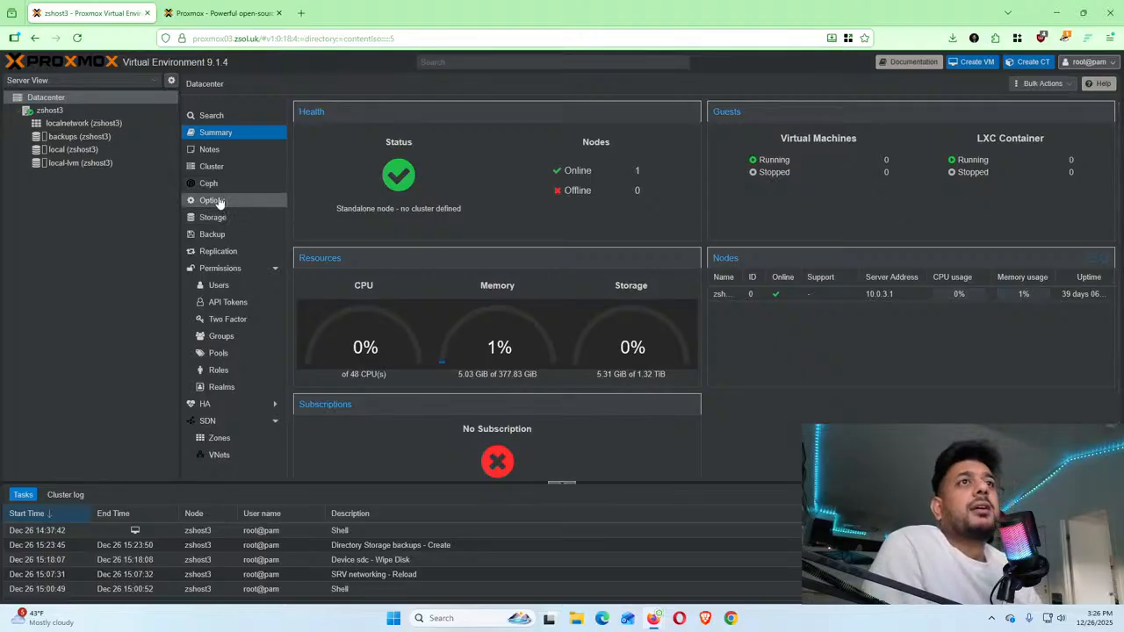
{"action": "left_click", "coordinate": [220, 202]}
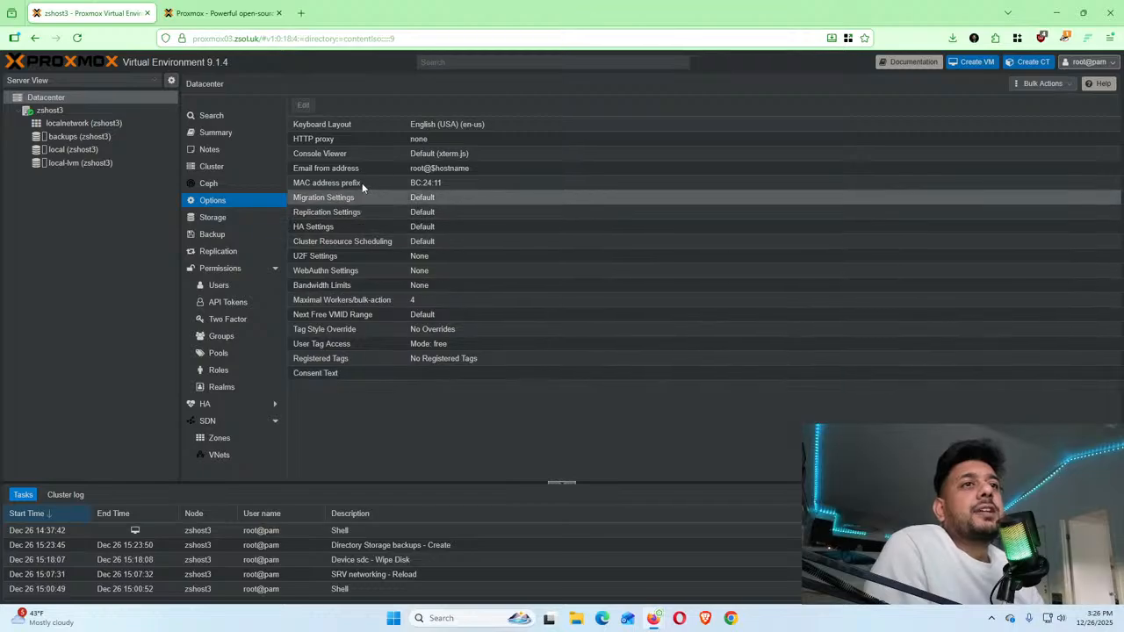
Inspect the HTTP proxy and Bandwidth Limits settings, closing both editors without changes
{"action": "double_click", "coordinate": [360, 131]}
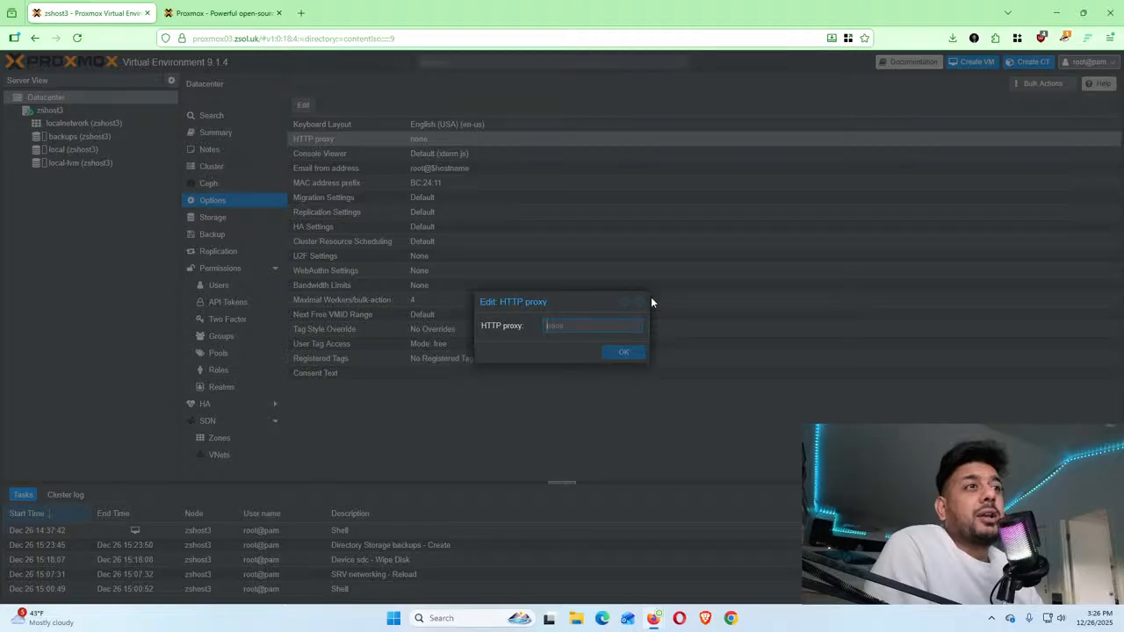
{"action": "left_click", "coordinate": [641, 304]}
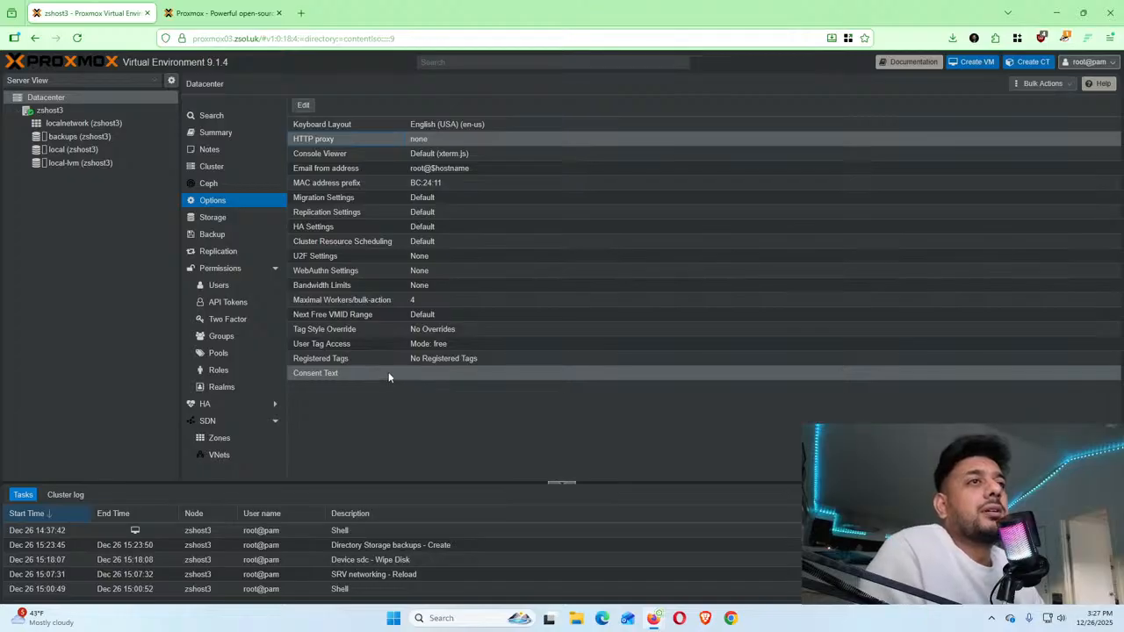
{"action": "left_click", "coordinate": [348, 285]}
{"action": "double_click", "coordinate": [349, 286]}
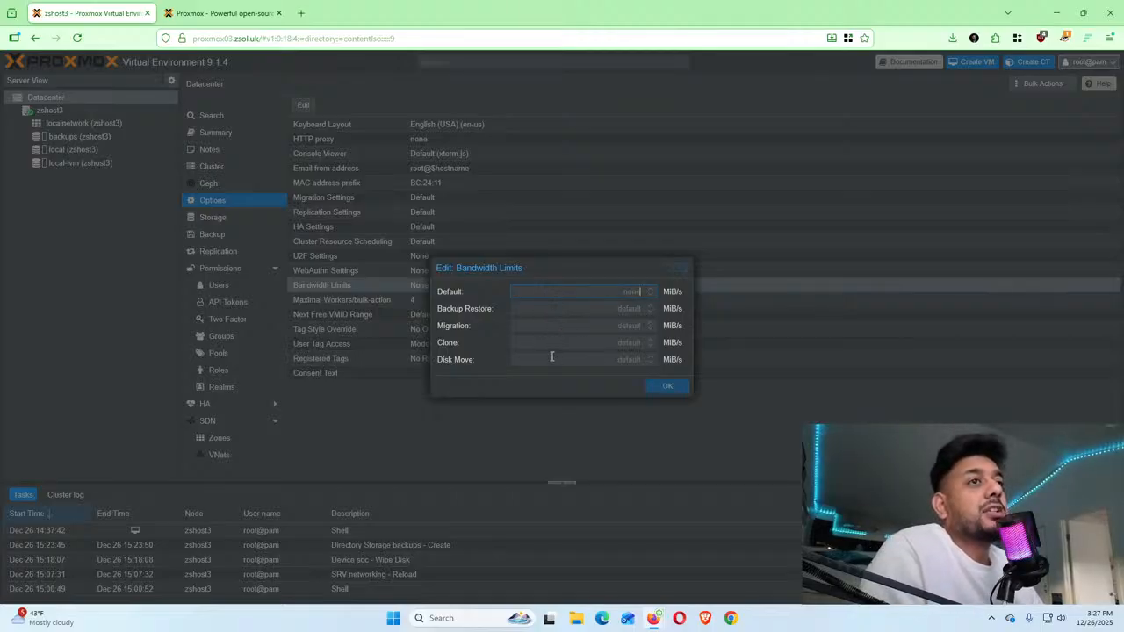
{"action": "left_click", "coordinate": [684, 270]}
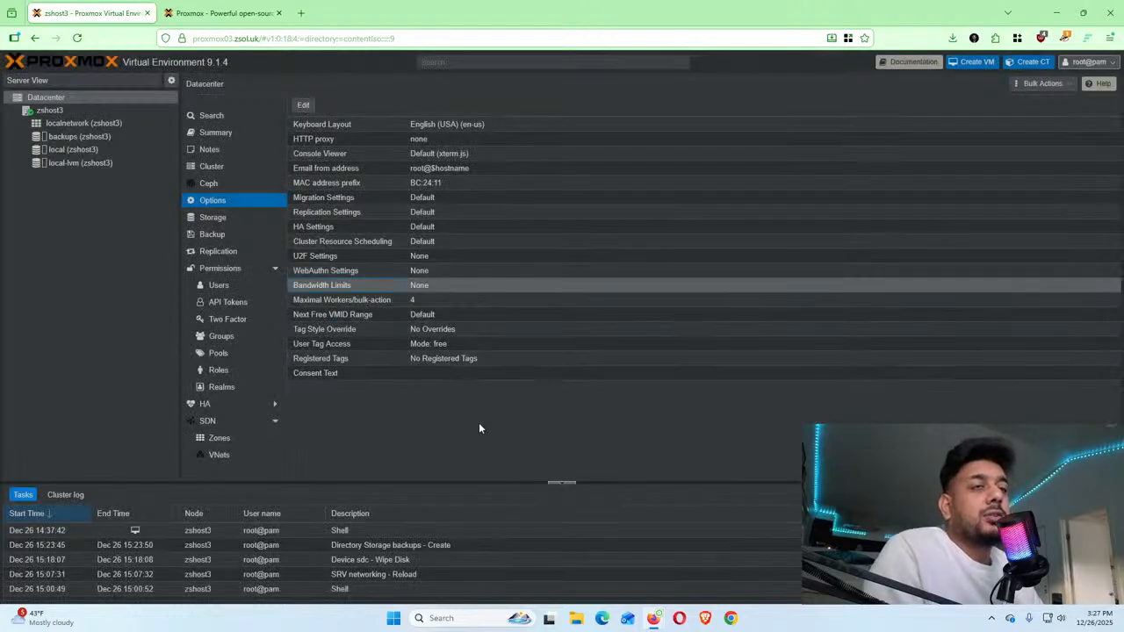
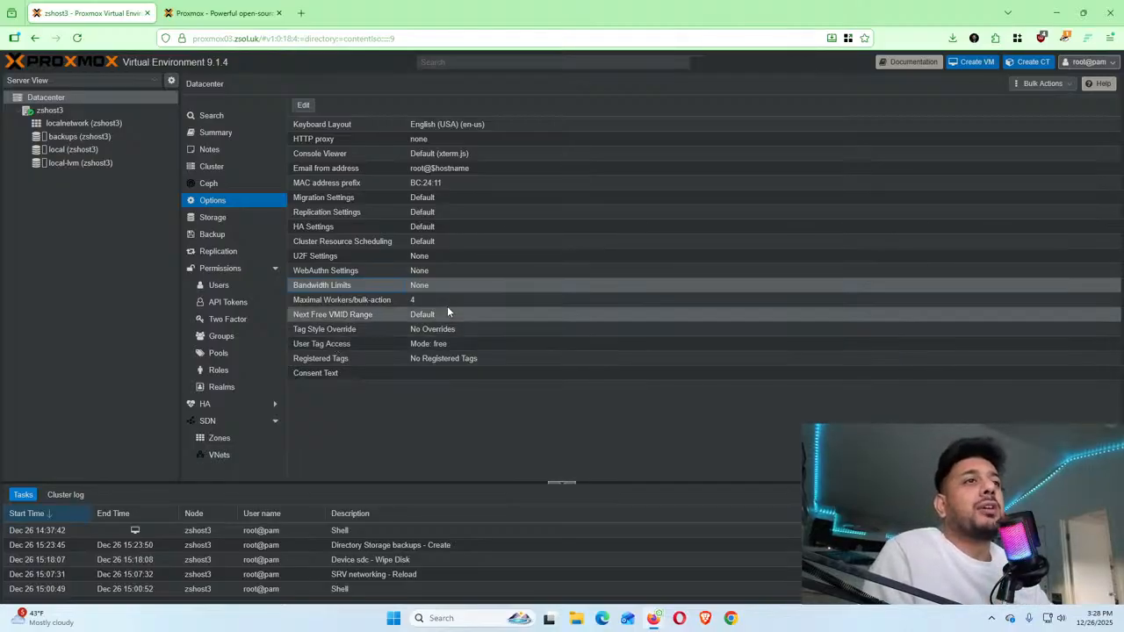
Enter a next-free VMID range of 200 to 299, then close the editor without saving
{"action": "double_click", "coordinate": [420, 314]}
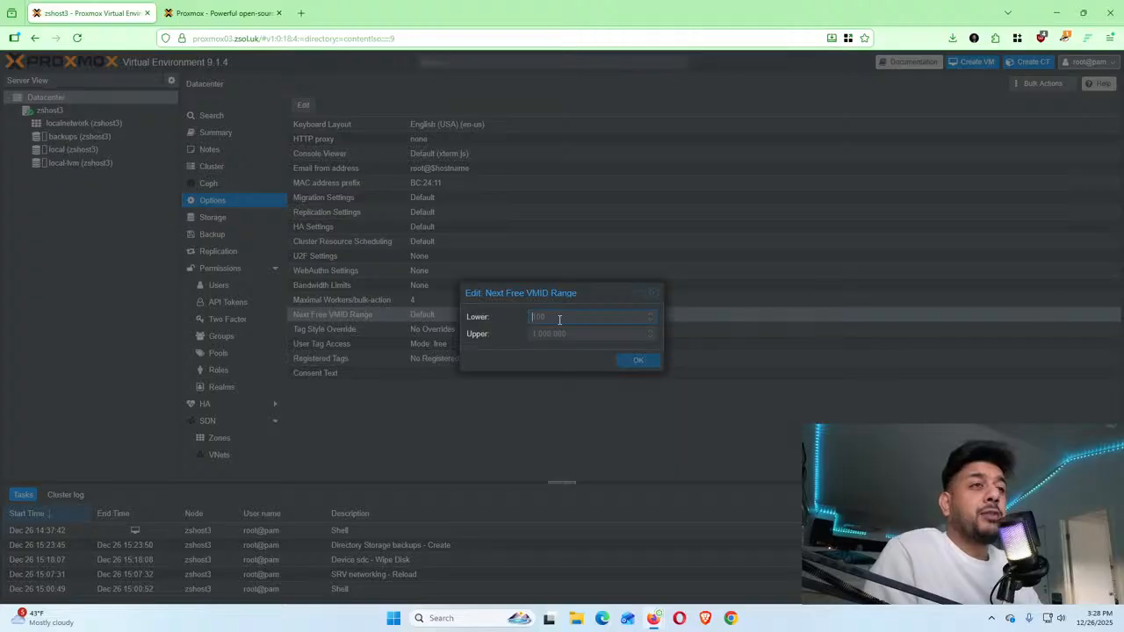
{"action": "type", "text": "200"}
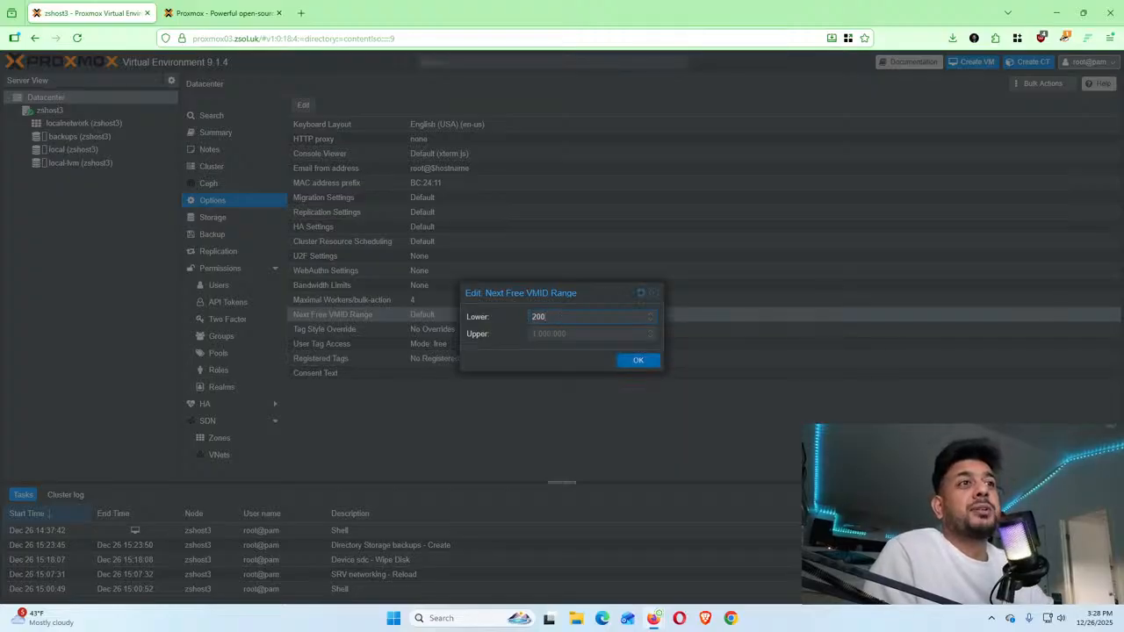
{"action": "left_click", "coordinate": [570, 334]}
{"action": "type", "text": "299"}
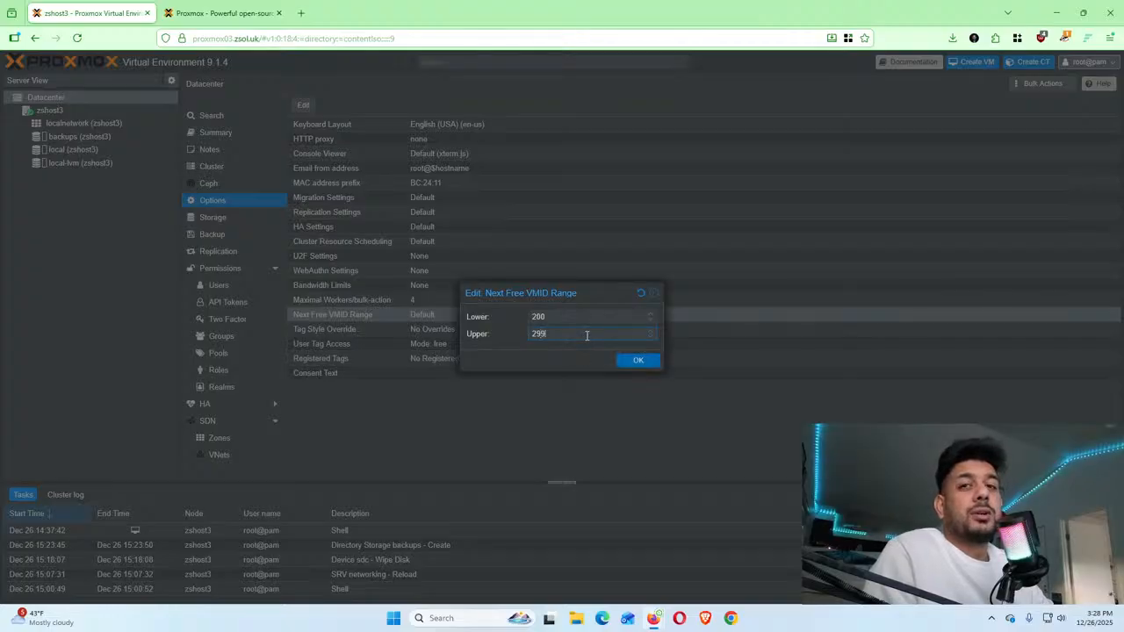
{"action": "left_click", "coordinate": [658, 293]}
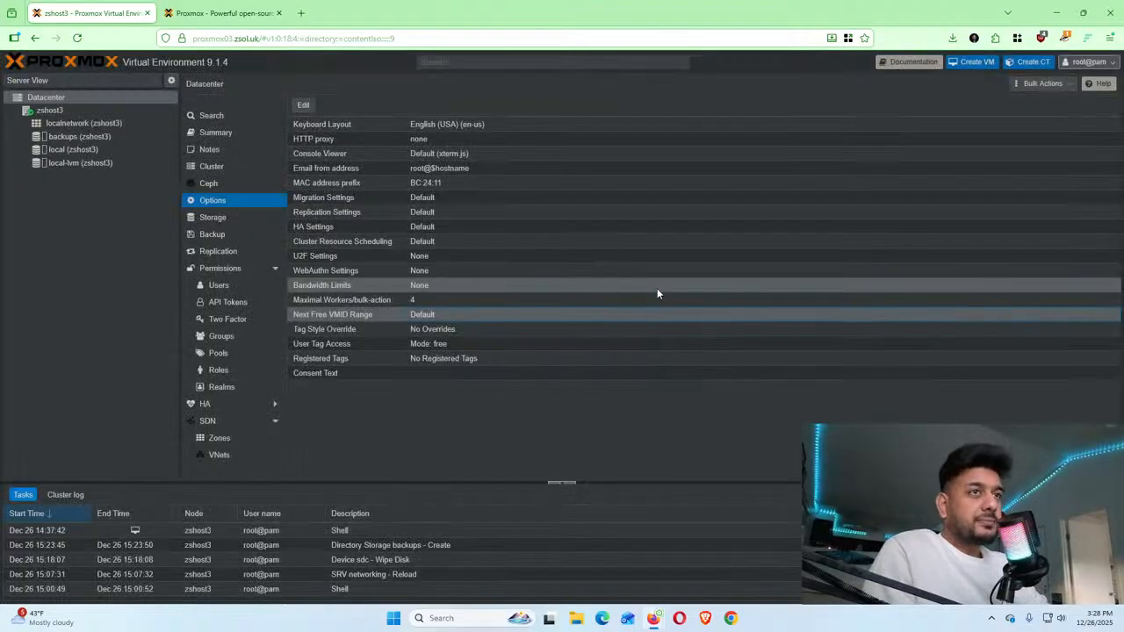
Preview the Full tree shape in Tag Style Override, then close it without saving
{"action": "left_click", "coordinate": [452, 331]}
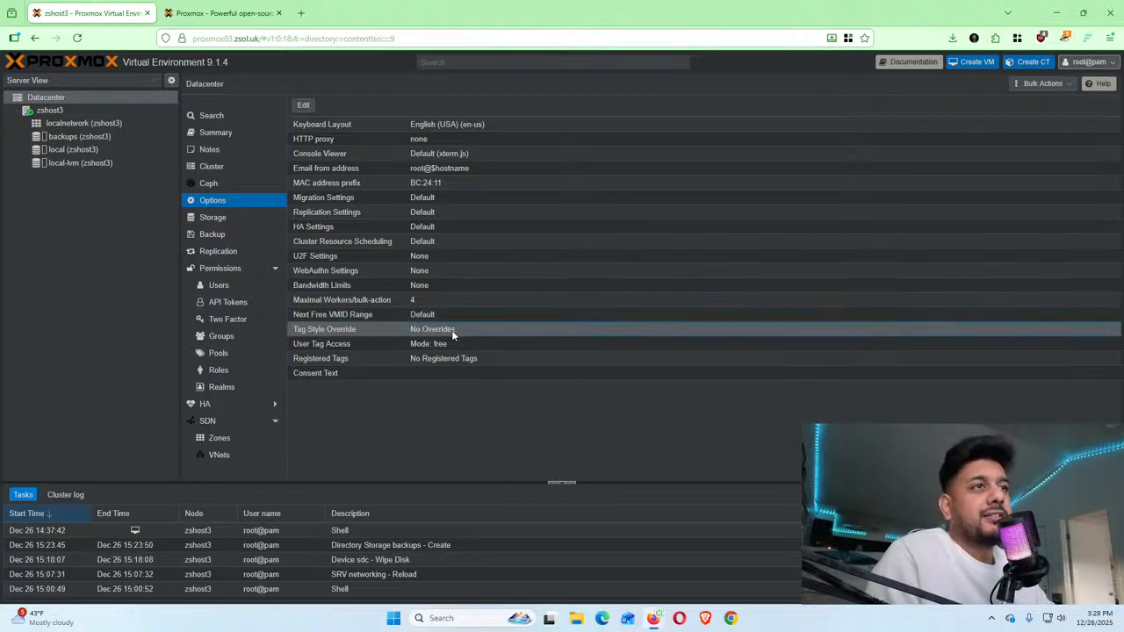
{"action": "double_click", "coordinate": [451, 330]}
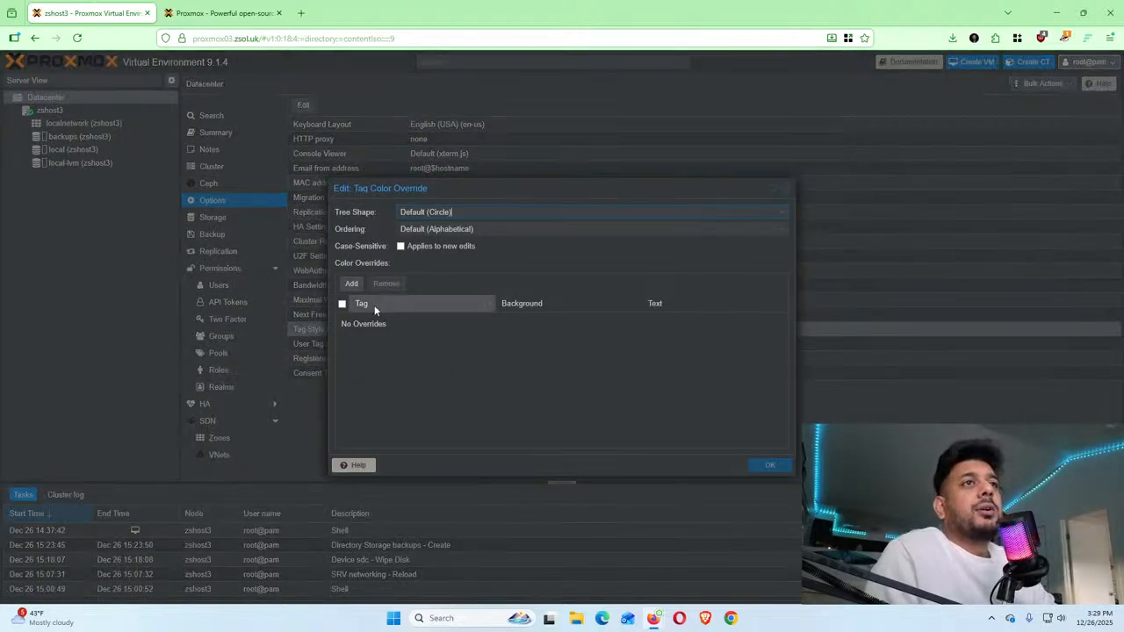
{"action": "left_click", "coordinate": [779, 215]}
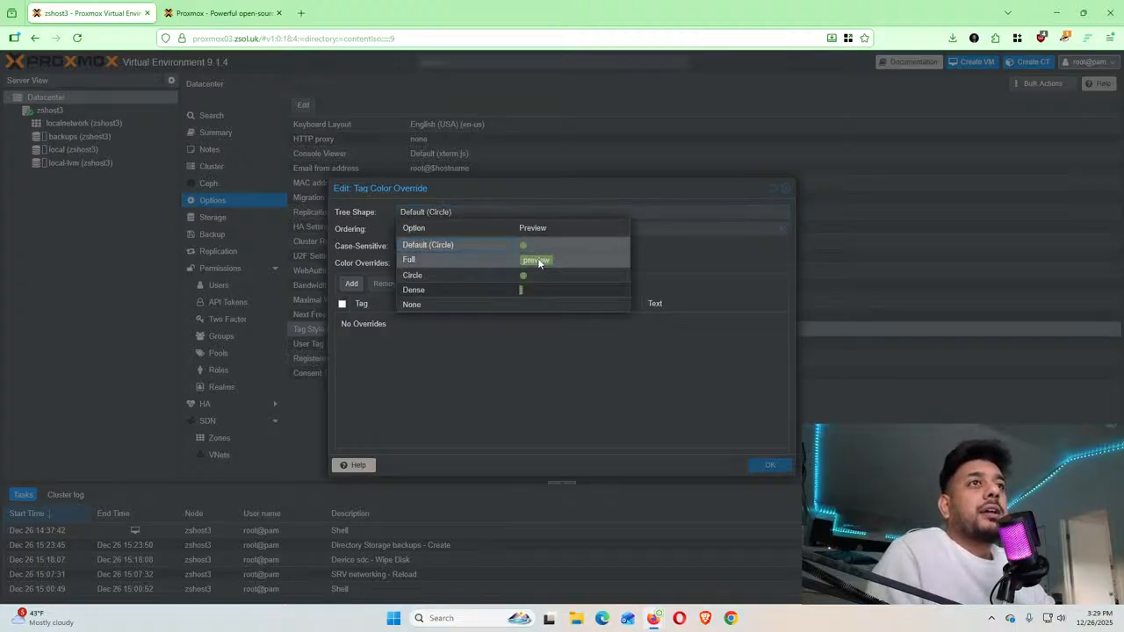
{"action": "left_click", "coordinate": [481, 259]}
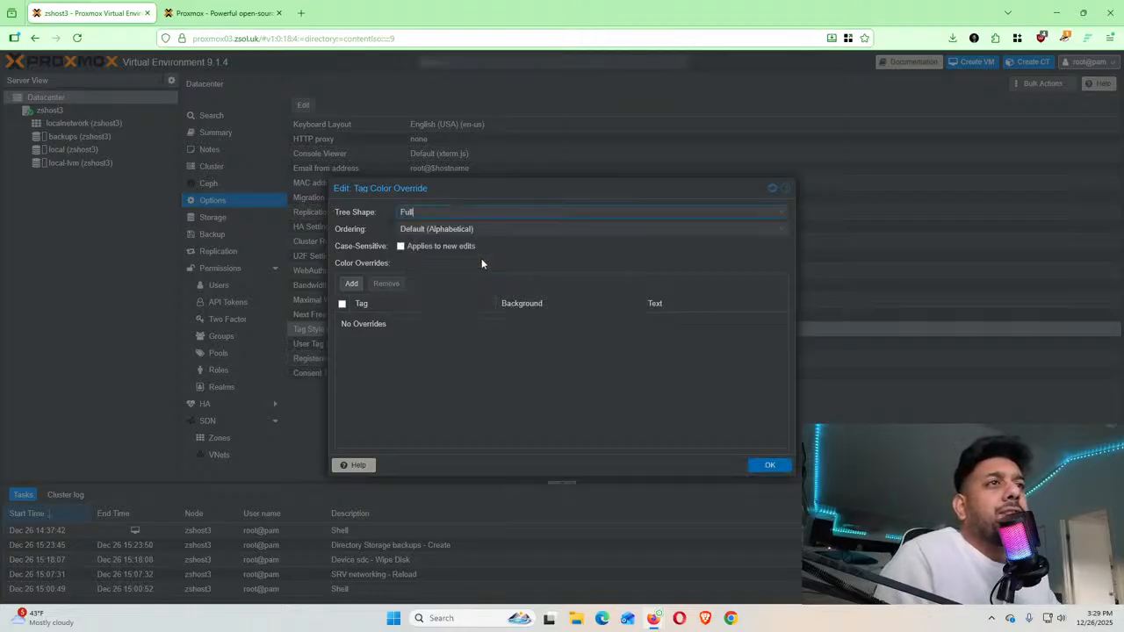
{"action": "left_click", "coordinate": [786, 212]}
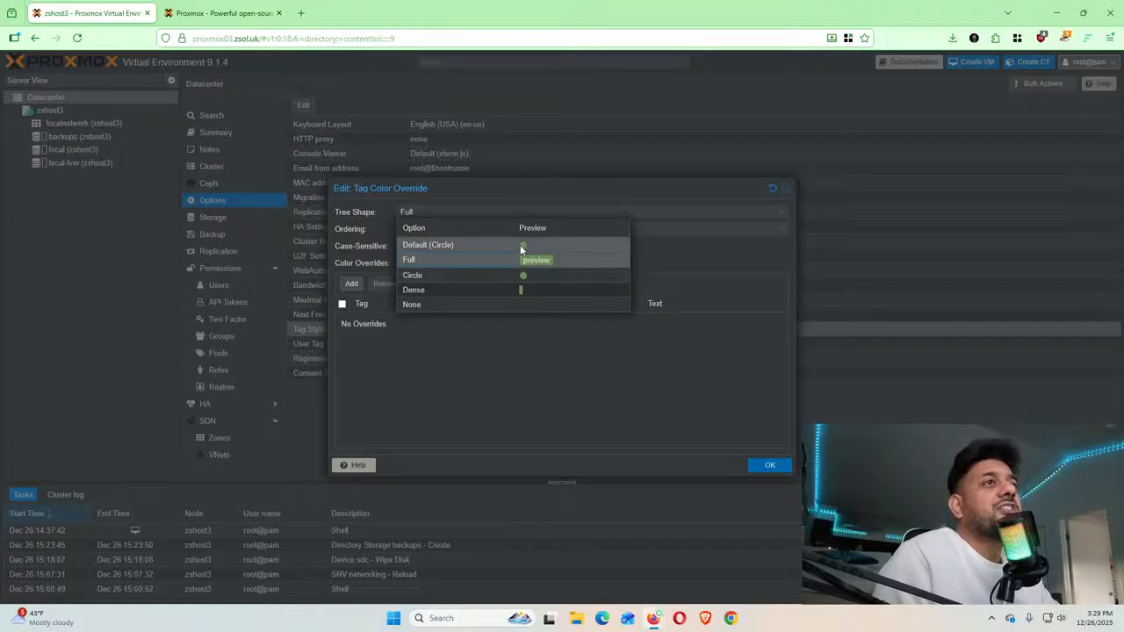
{"action": "left_click", "coordinate": [665, 209]}
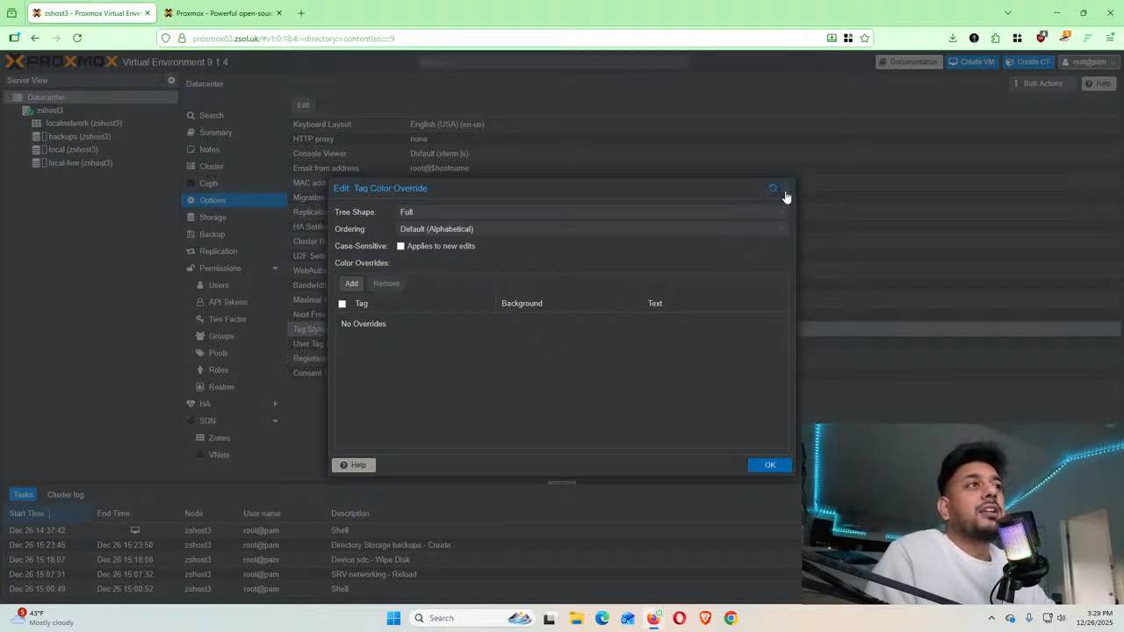
{"action": "left_click_drag", "start_coordinate": [785, 193], "coordinate": [745, 147]}
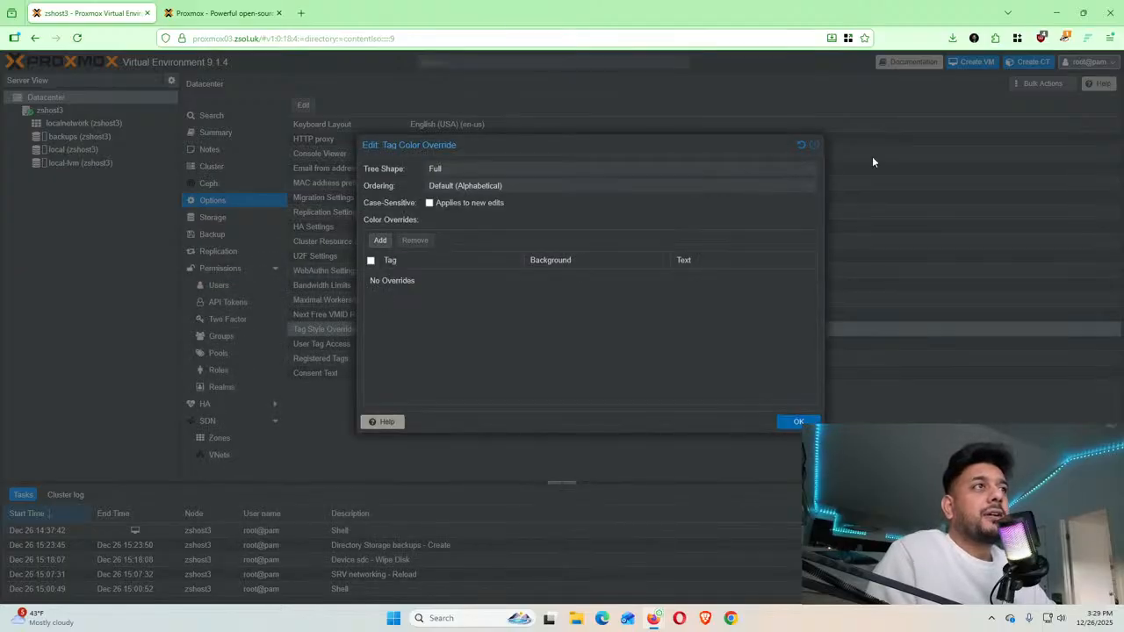
{"action": "left_click", "coordinate": [802, 146]}
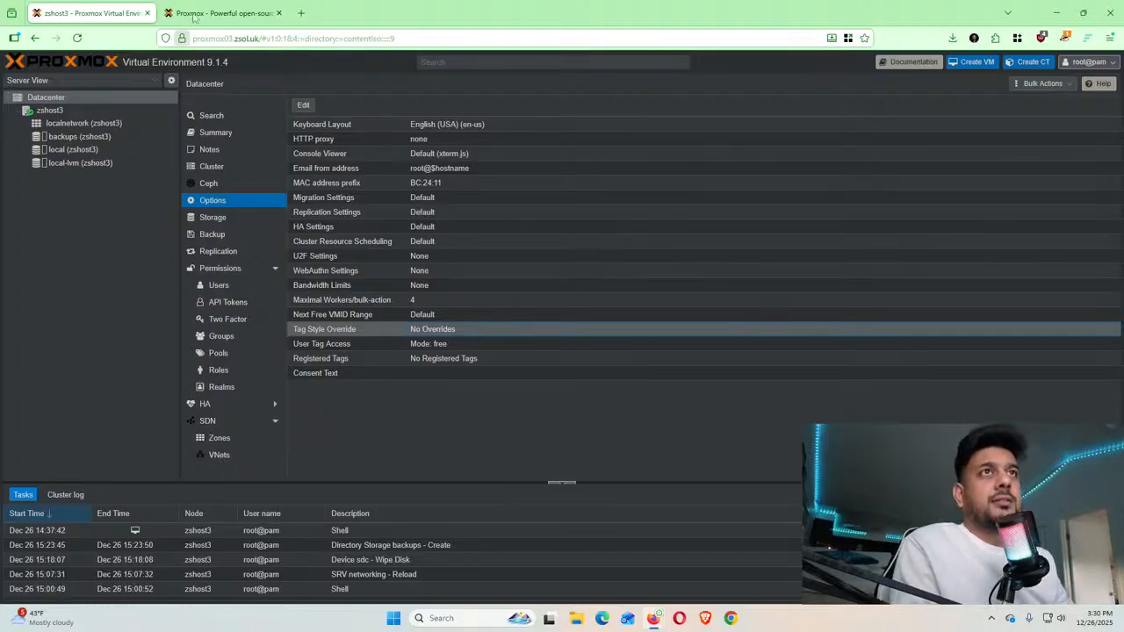
Load the proxmox02 server's web interface in a new browser tab
{"action": "left_click", "coordinate": [220, 14]}
{"action": "left_click", "coordinate": [303, 13]}
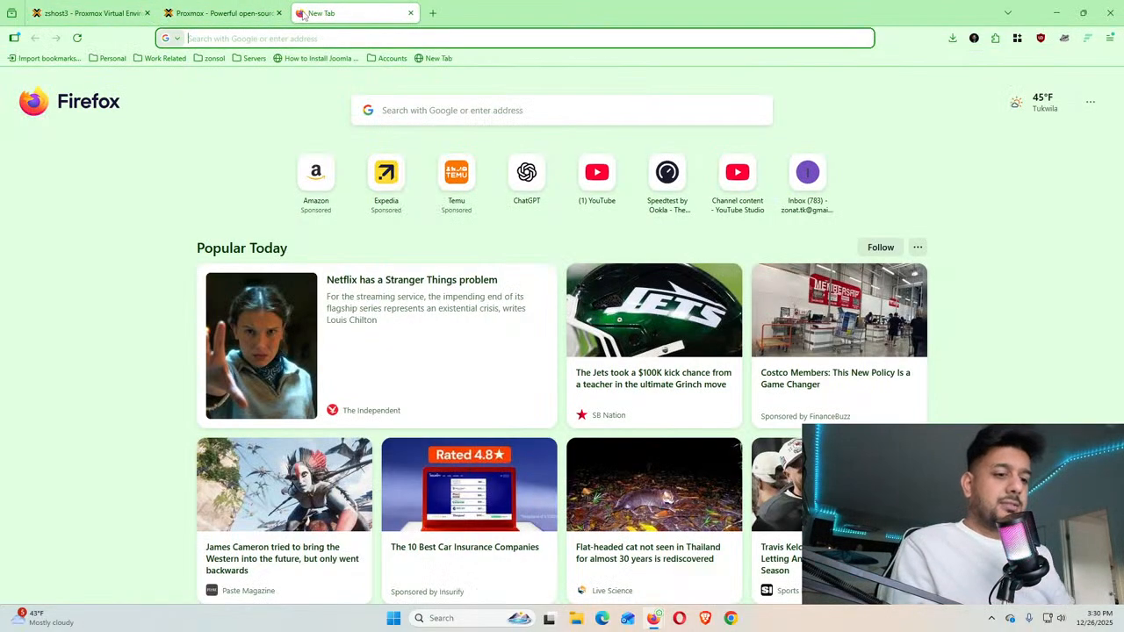
{"action": "type", "text": "open"}
{"action": "key", "text": "BackSpace"}
{"action": "key", "text": "BackSpace"}
{"action": "key", "text": "BackSpace"}
{"action": "key", "text": "BackSpace"}
{"action": "type", "text": "pro"}
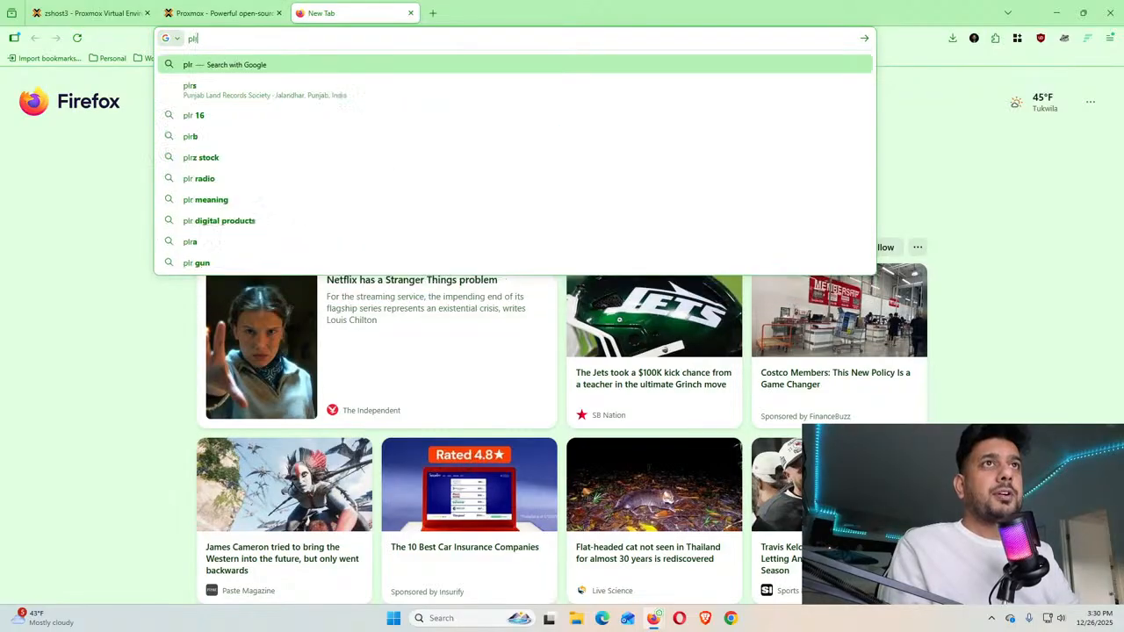
{"action": "key", "text": "BackSpace"}
{"action": "key", "text": "BackSpace"}
{"action": "type", "text": "roxmox02"}
{"action": "key", "text": "Return"}
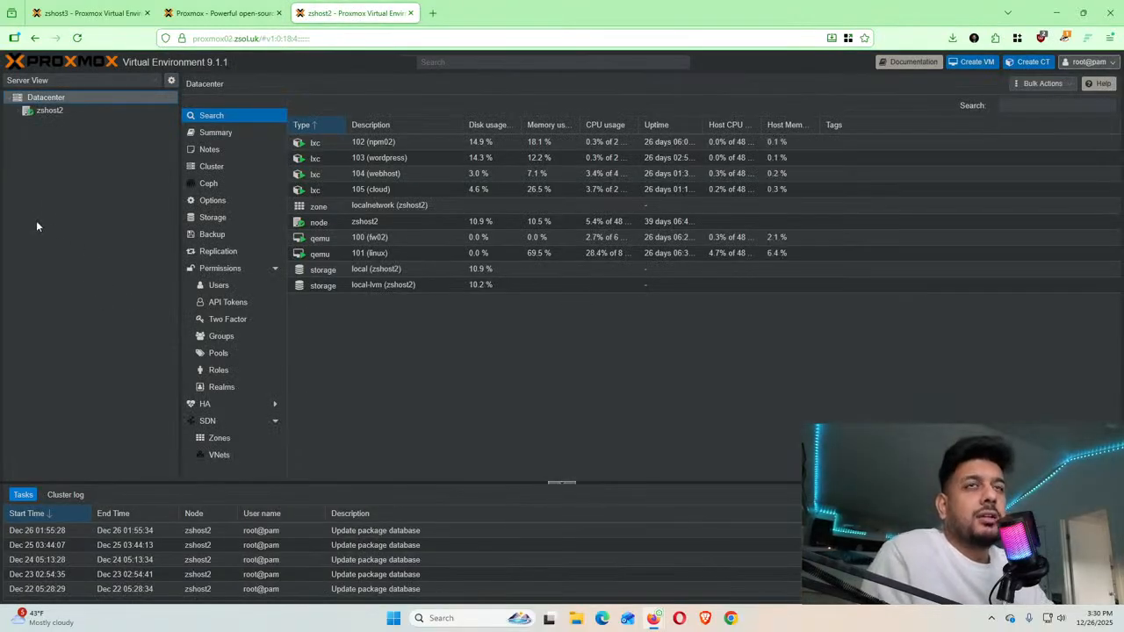
Expand zshost2 and give VM 100 (fw02) the tag Fw
{"action": "left_click", "coordinate": [17, 112]}
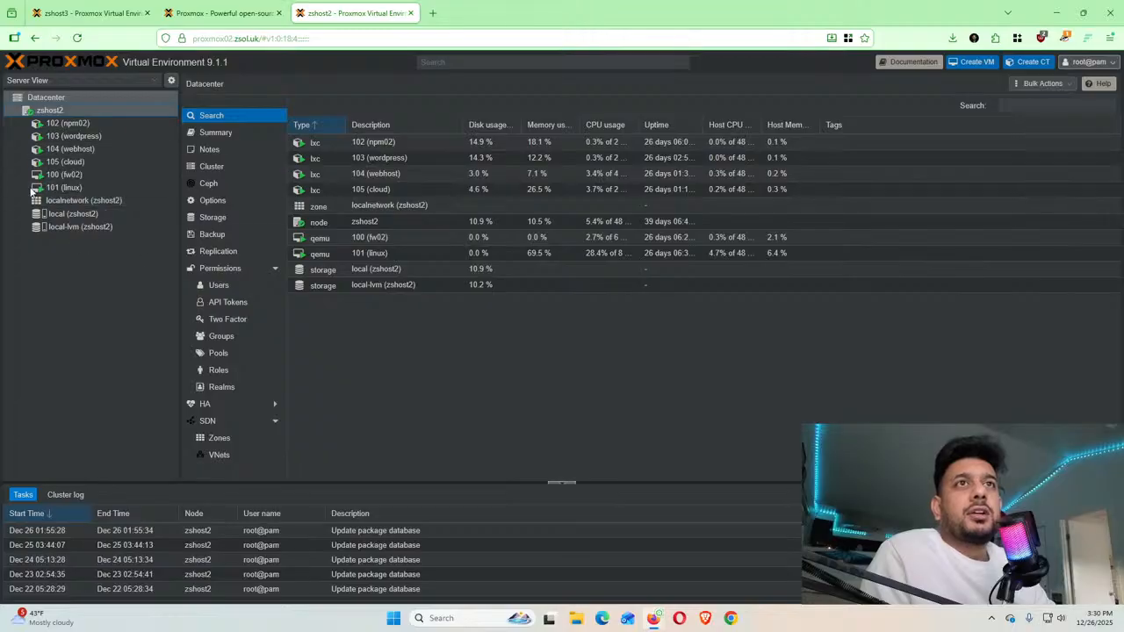
{"action": "left_click", "coordinate": [73, 179]}
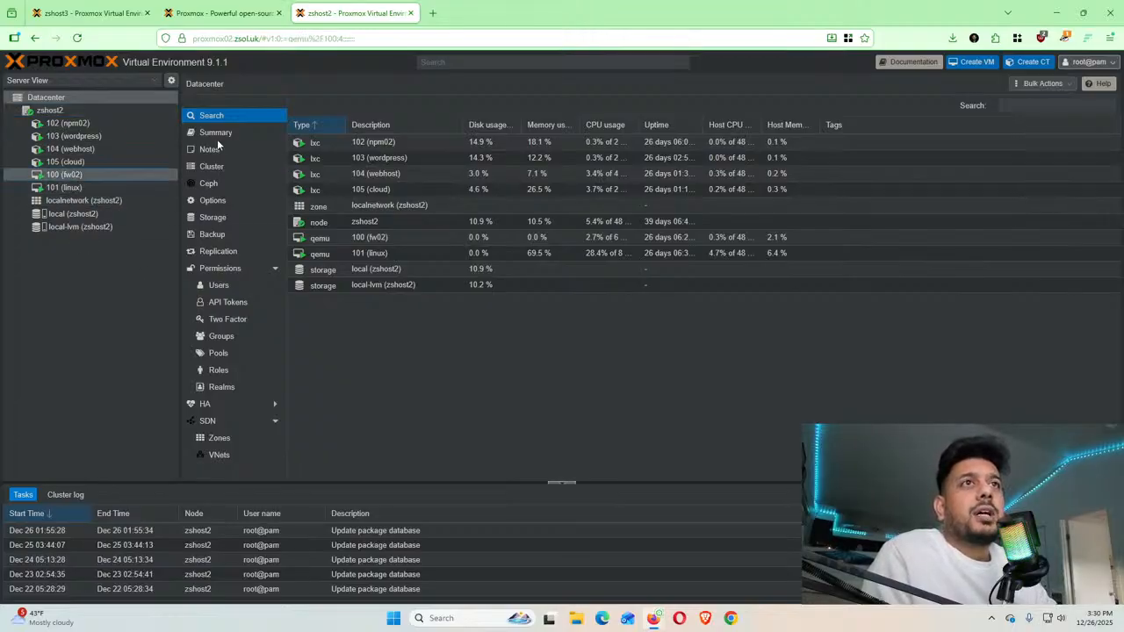
{"action": "left_click", "coordinate": [58, 175]}
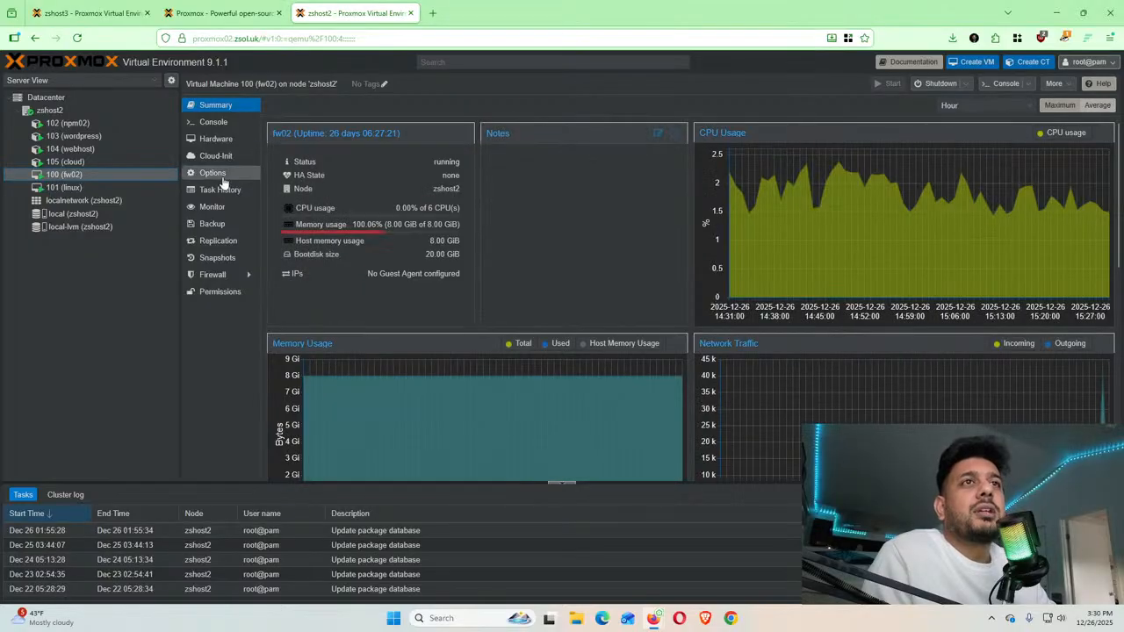
{"action": "left_click", "coordinate": [383, 85]}
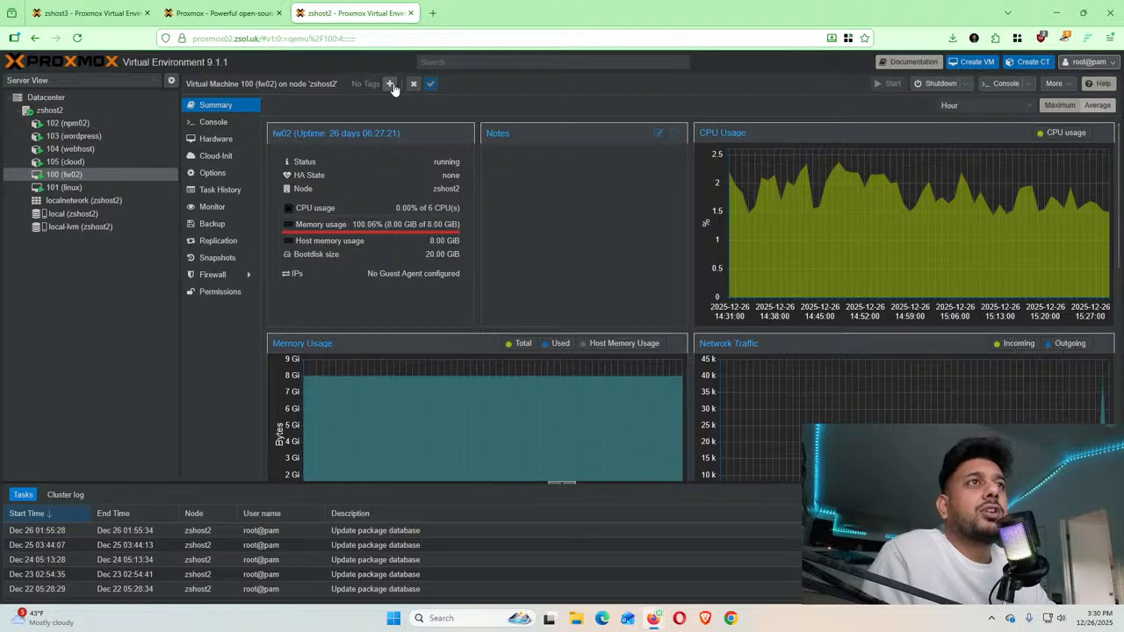
{"action": "left_click", "coordinate": [392, 85]}
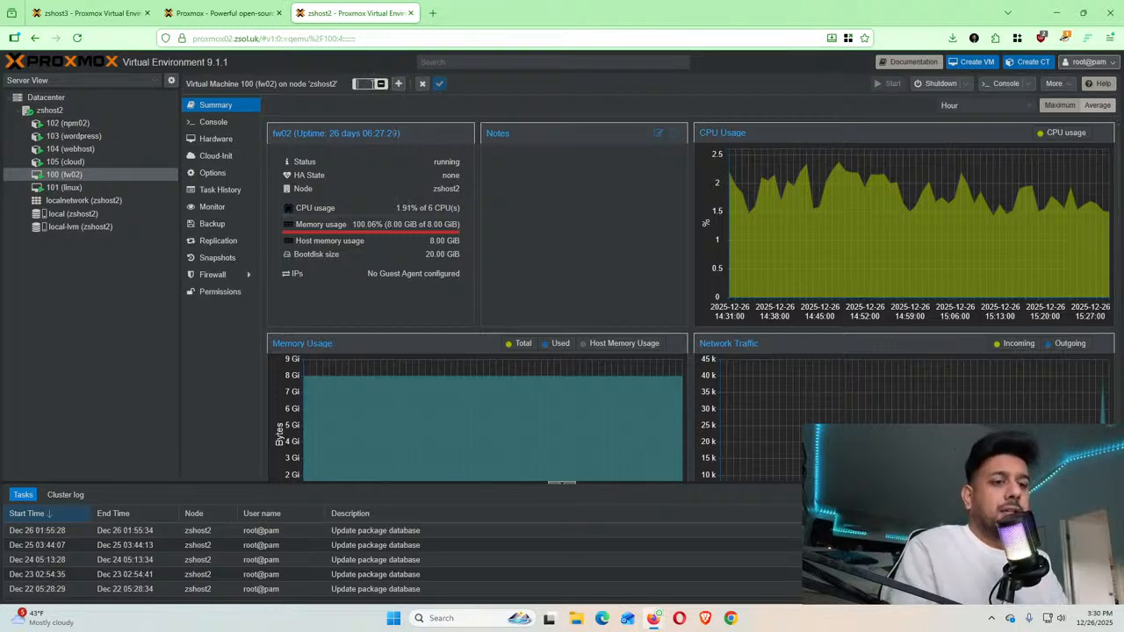
{"action": "type", "text": "Fw"}
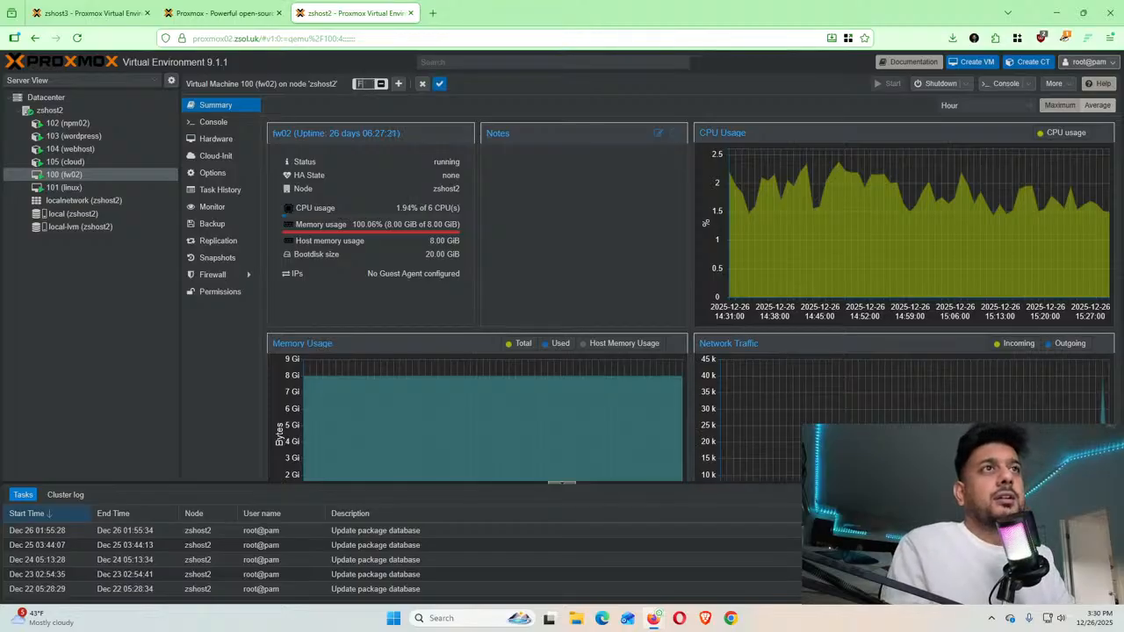
{"action": "left_click", "coordinate": [439, 85]}
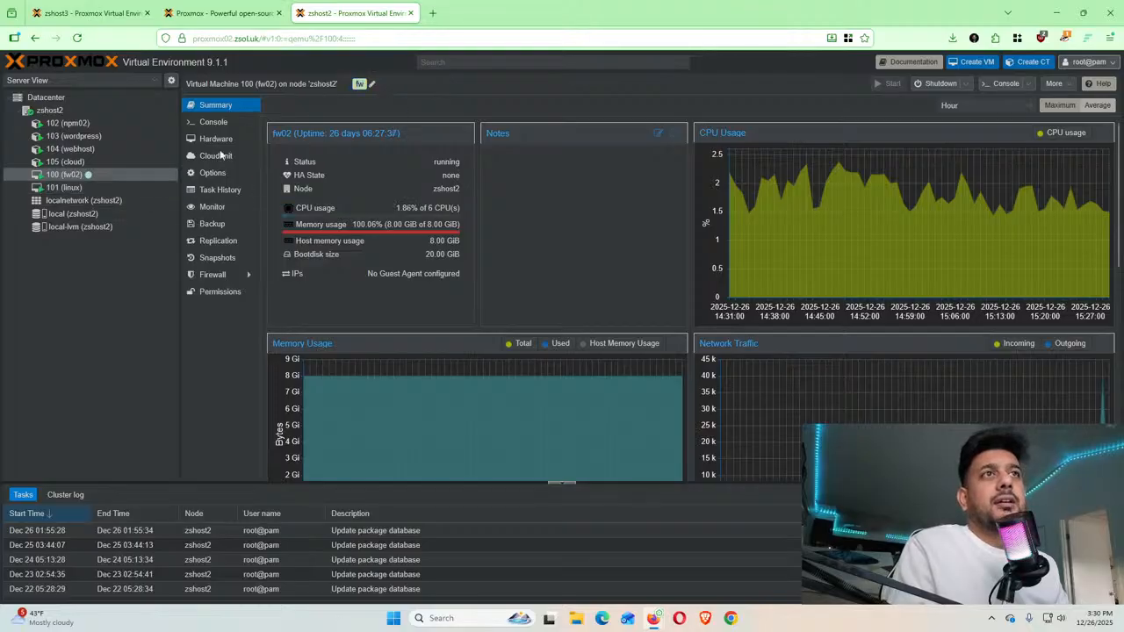
Add the tag linux to VM 101 (linux)
{"action": "left_click", "coordinate": [73, 189]}
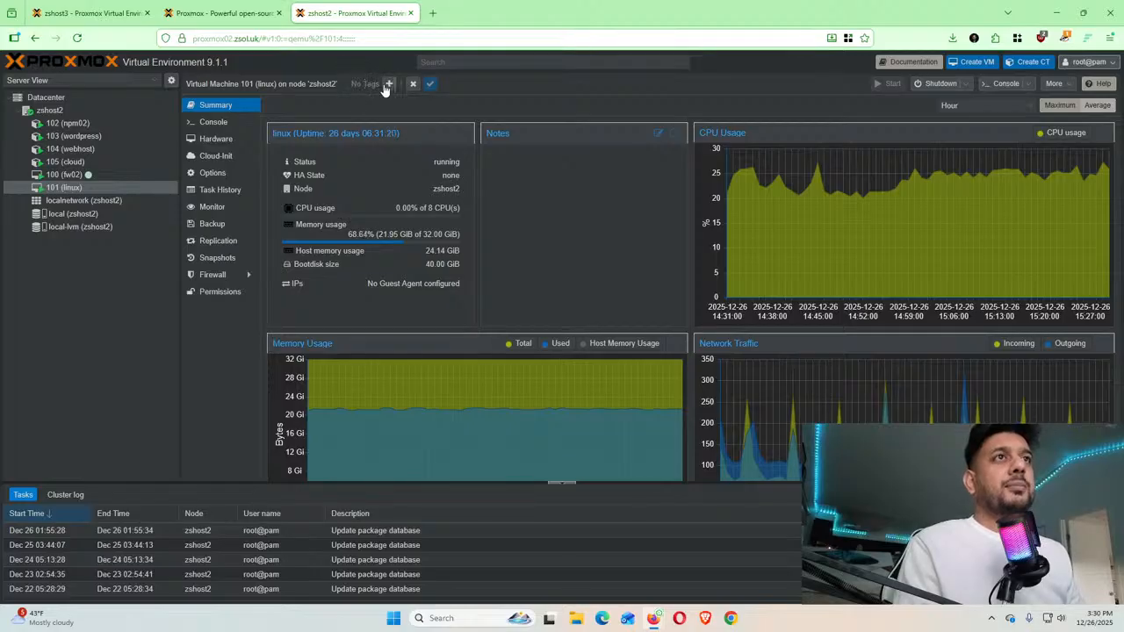
{"action": "left_click", "coordinate": [389, 84]}
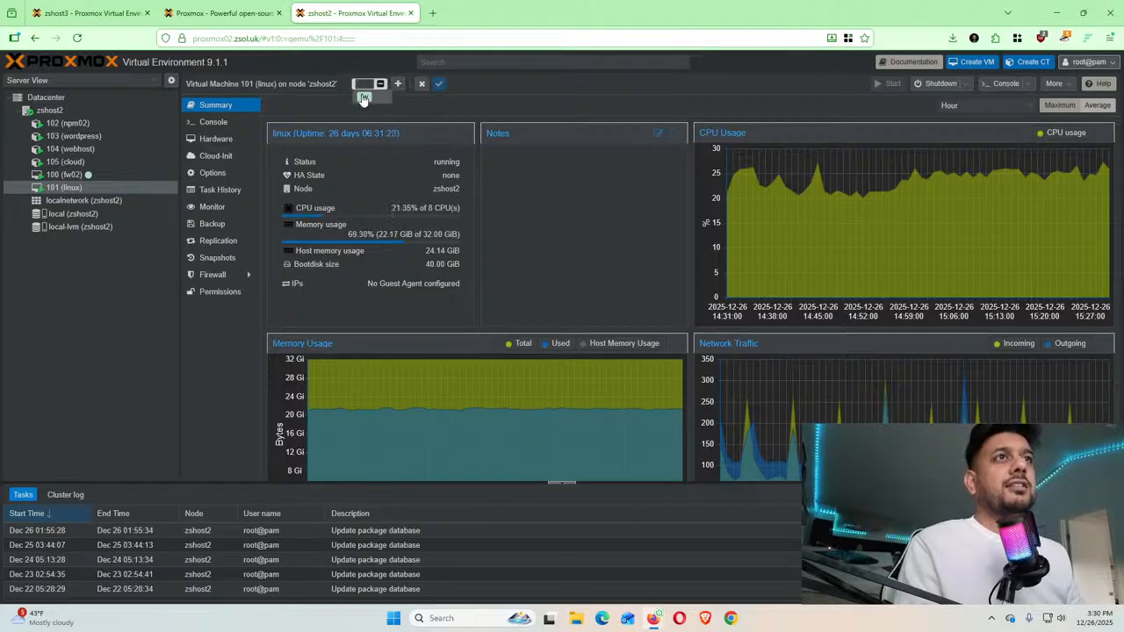
{"action": "type", "text": "linux"}
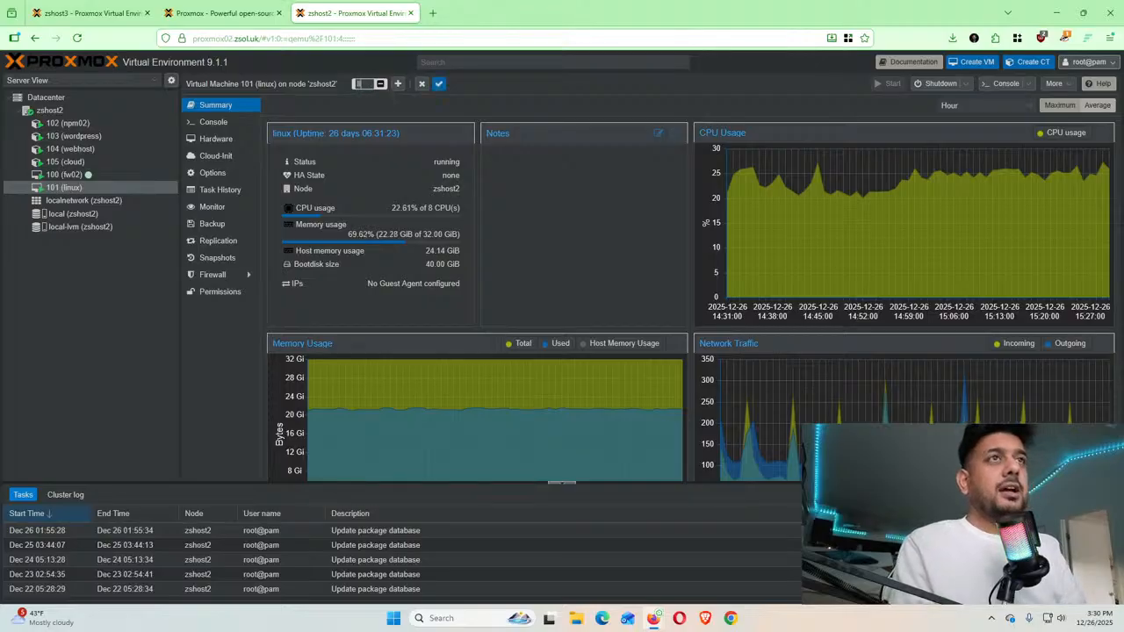
{"action": "left_click", "coordinate": [440, 87]}
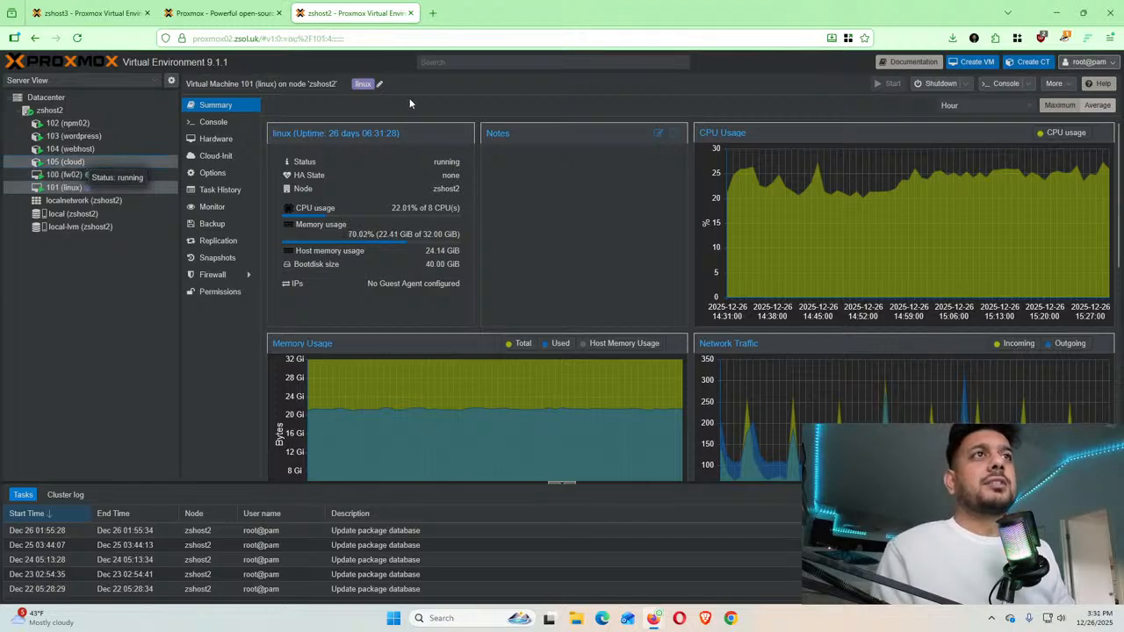
Tag container 105 (cloud) as microsoft, then view the Datacenter resource list with all tags
{"action": "left_click", "coordinate": [66, 162]}
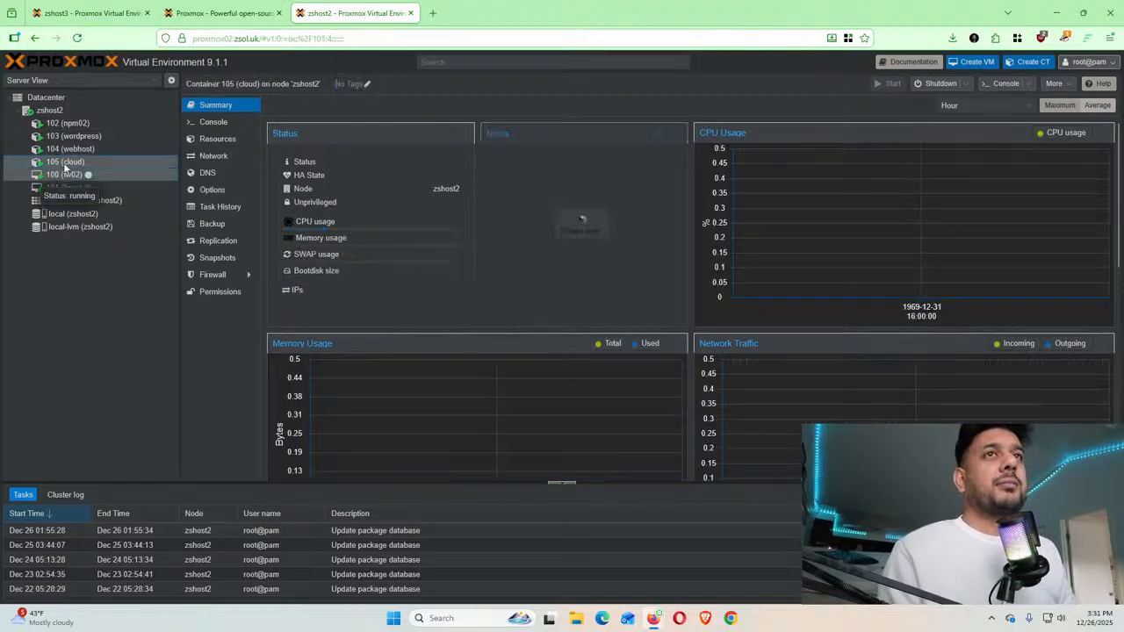
{"action": "left_click", "coordinate": [365, 84]}
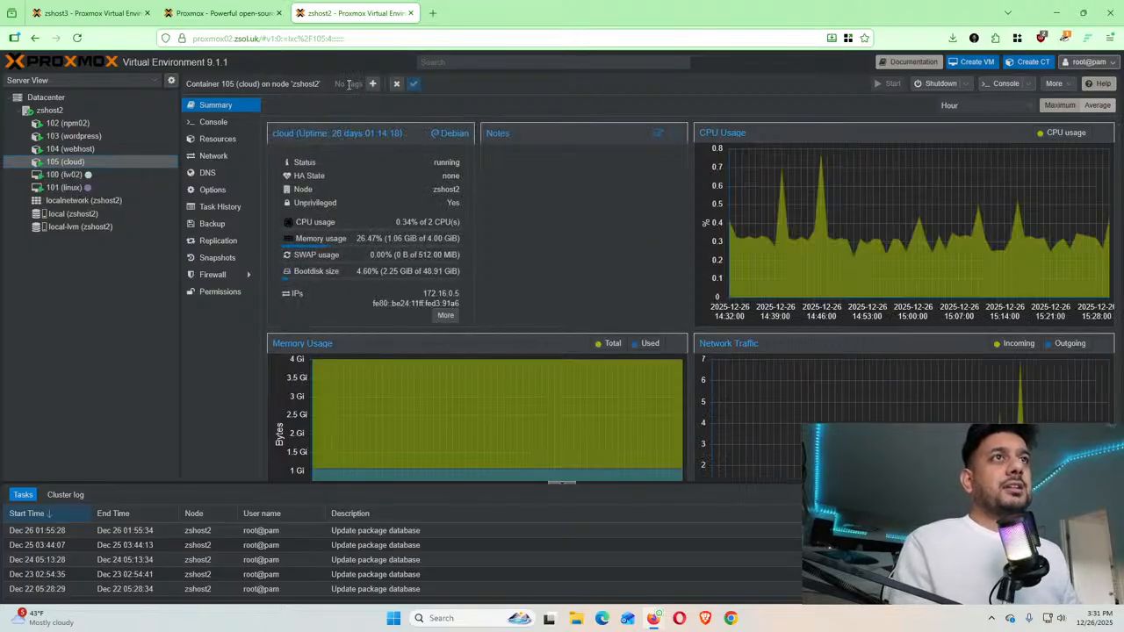
{"action": "left_click", "coordinate": [373, 83]}
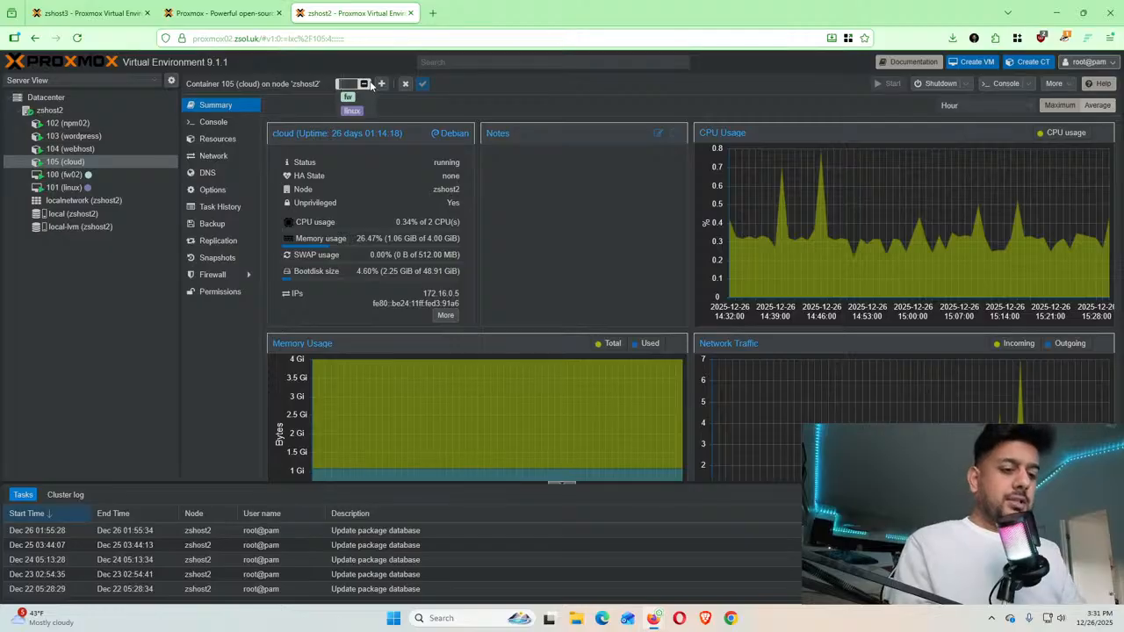
{"action": "type", "text": "microsoft"}
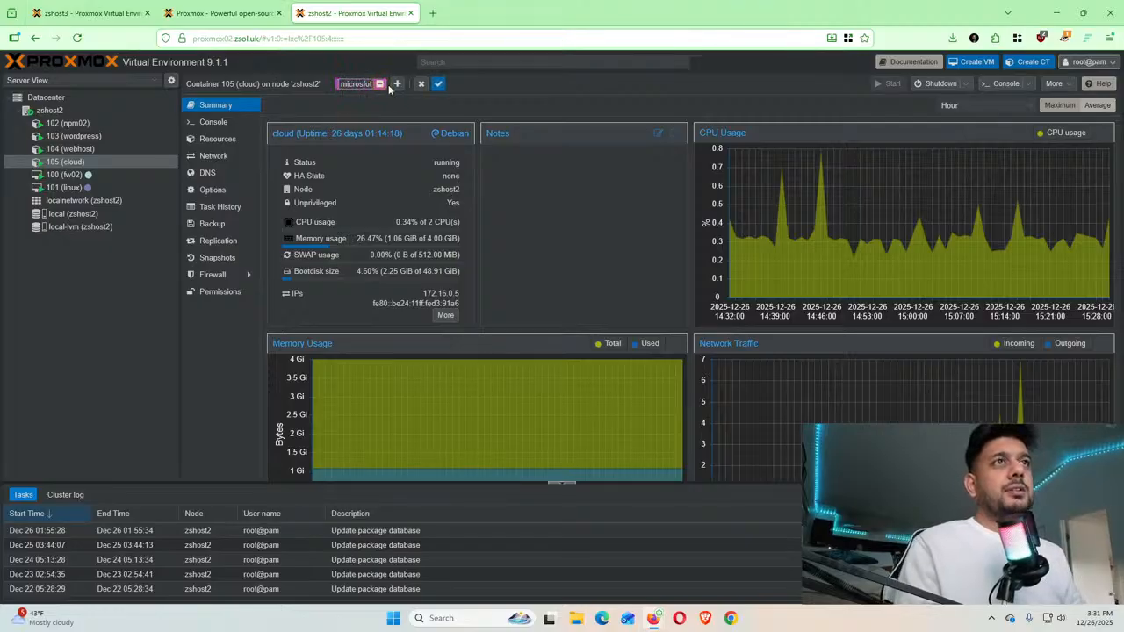
{"action": "left_click", "coordinate": [439, 84]}
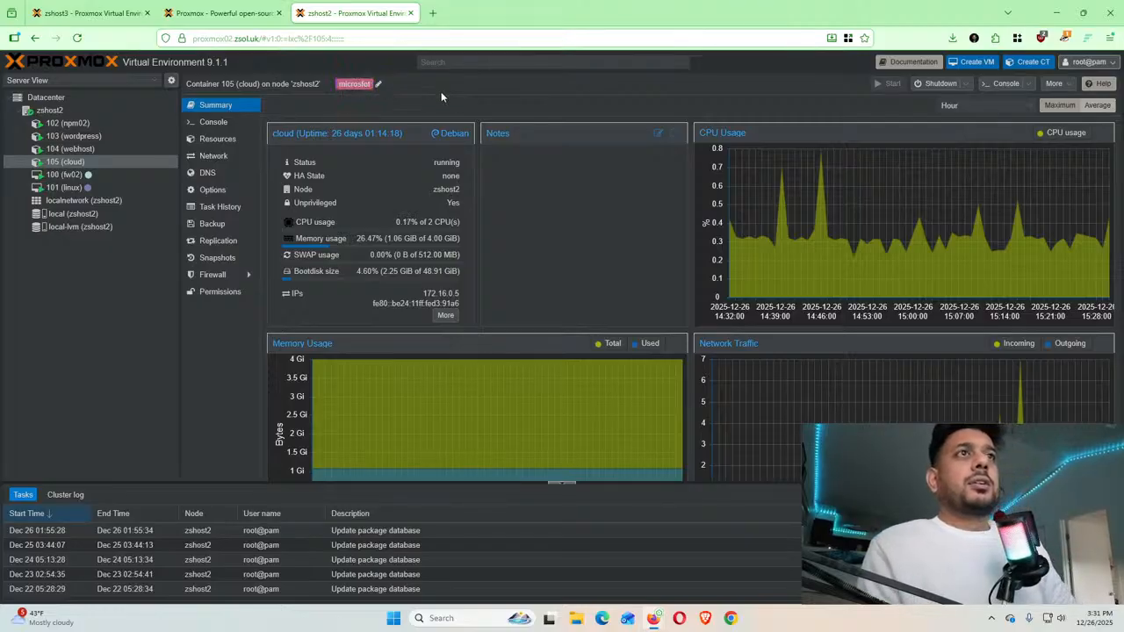
{"action": "left_click", "coordinate": [79, 172]}
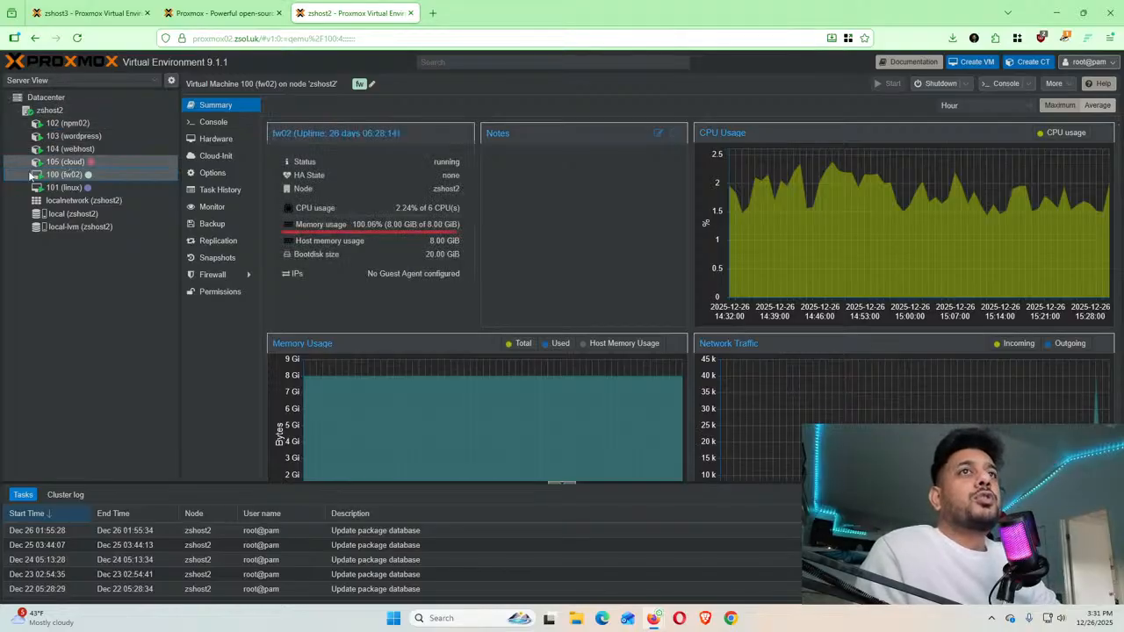
{"action": "left_click", "coordinate": [34, 99]}
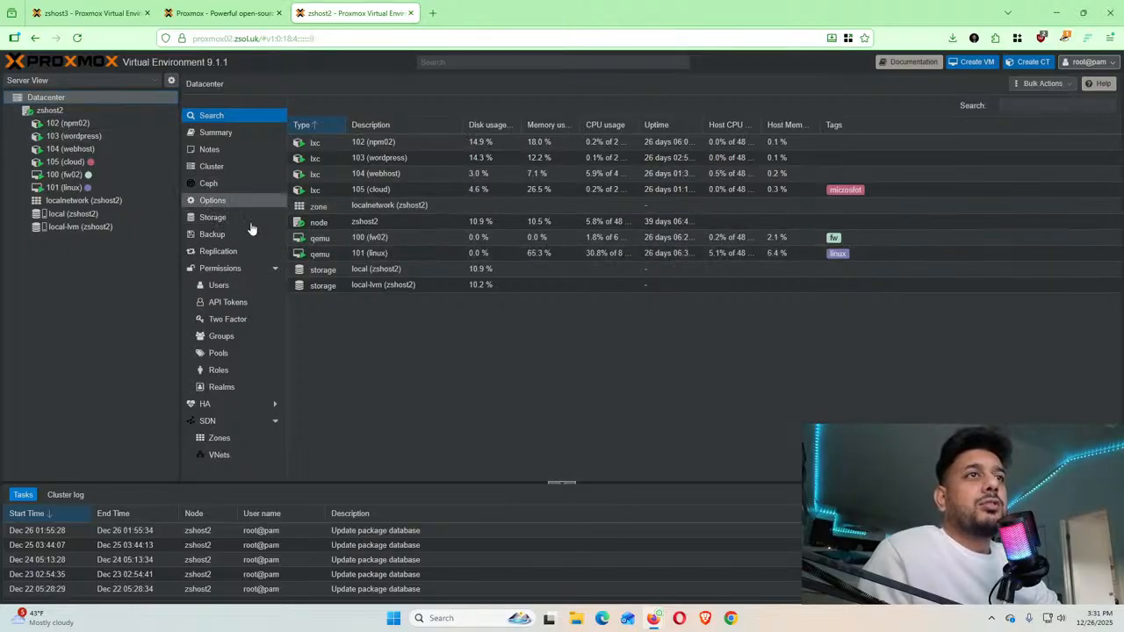
Save zshost2's Tag Style Override with Tree Shape Full, then move to the zshost3 tab
{"action": "left_click", "coordinate": [230, 200]}
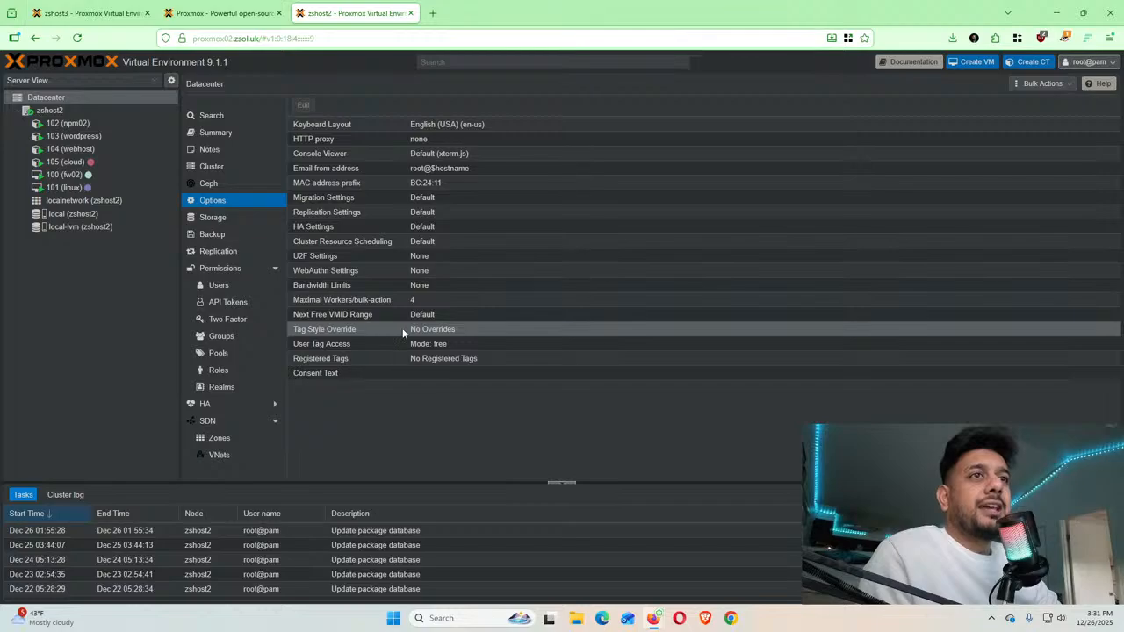
{"action": "left_click", "coordinate": [404, 329]}
{"action": "double_click", "coordinate": [420, 329]}
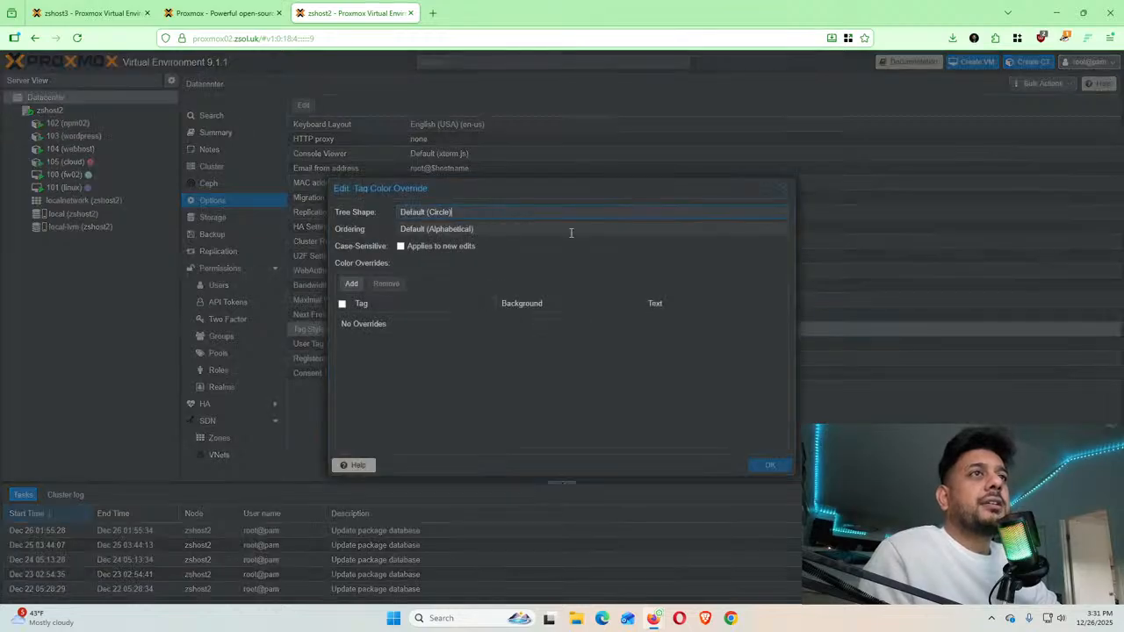
{"action": "left_click", "coordinate": [783, 216]}
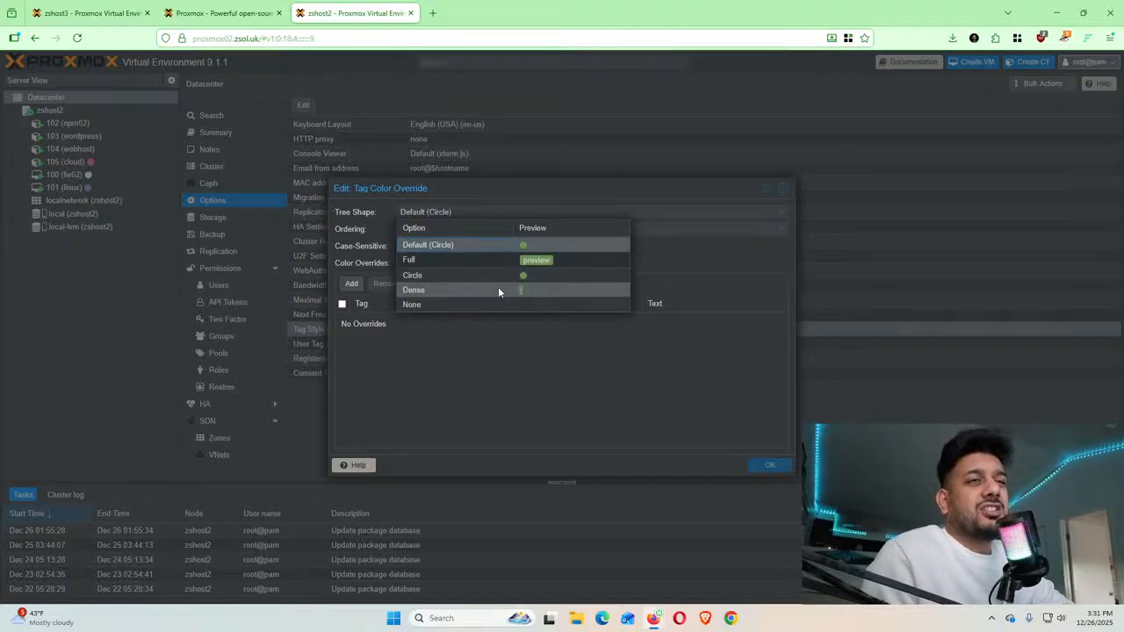
{"action": "left_click", "coordinate": [505, 262]}
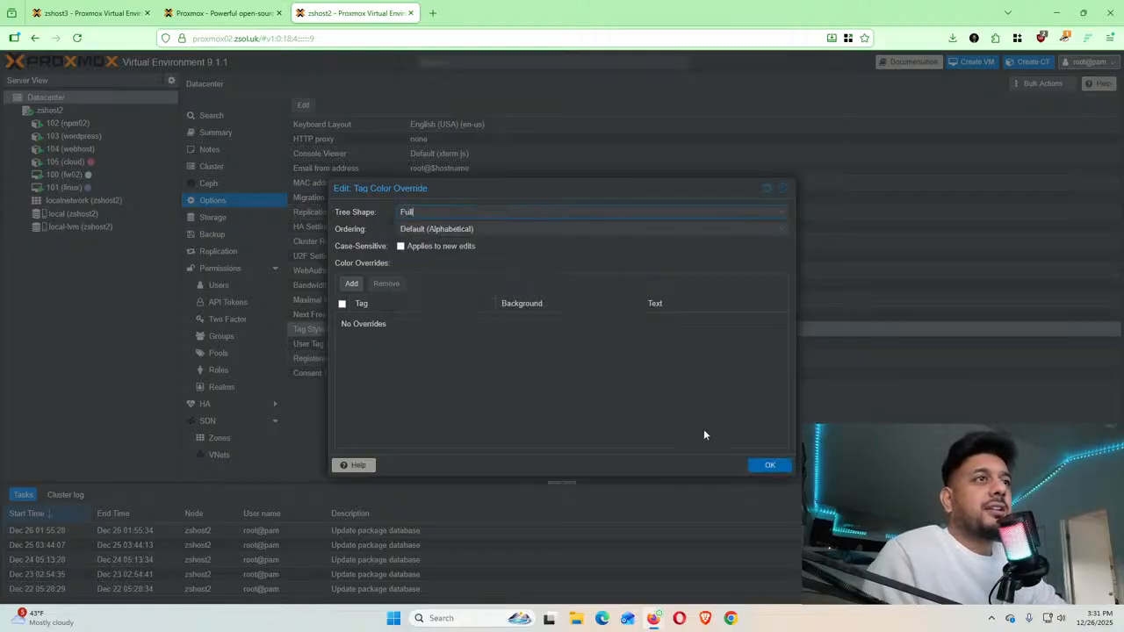
{"action": "left_click", "coordinate": [773, 467]}
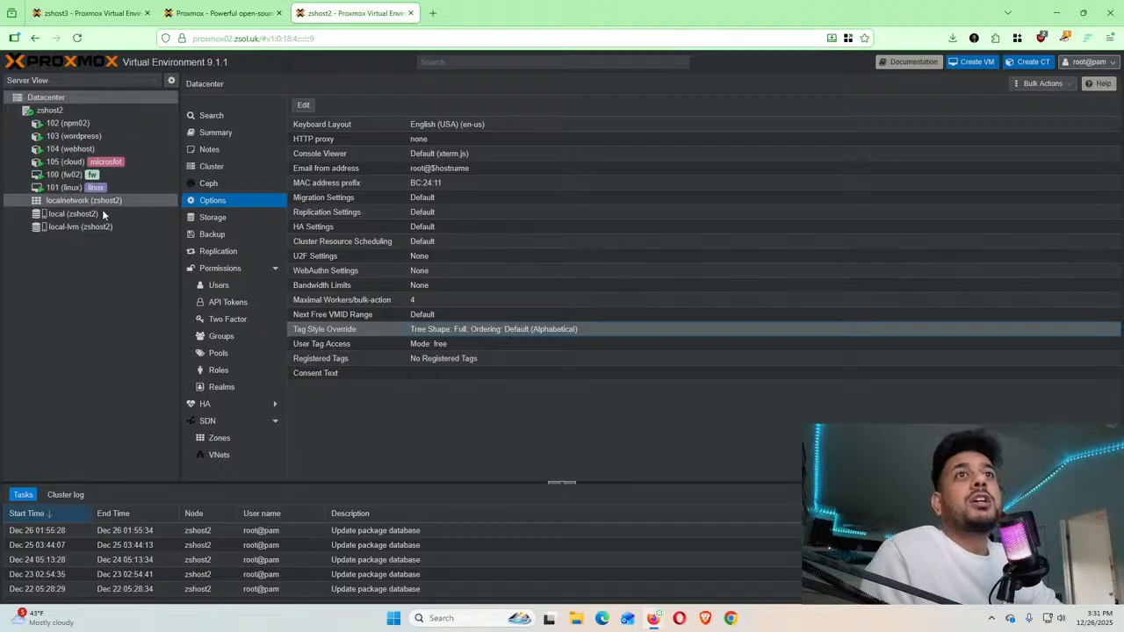
{"action": "left_click", "coordinate": [92, 13]}
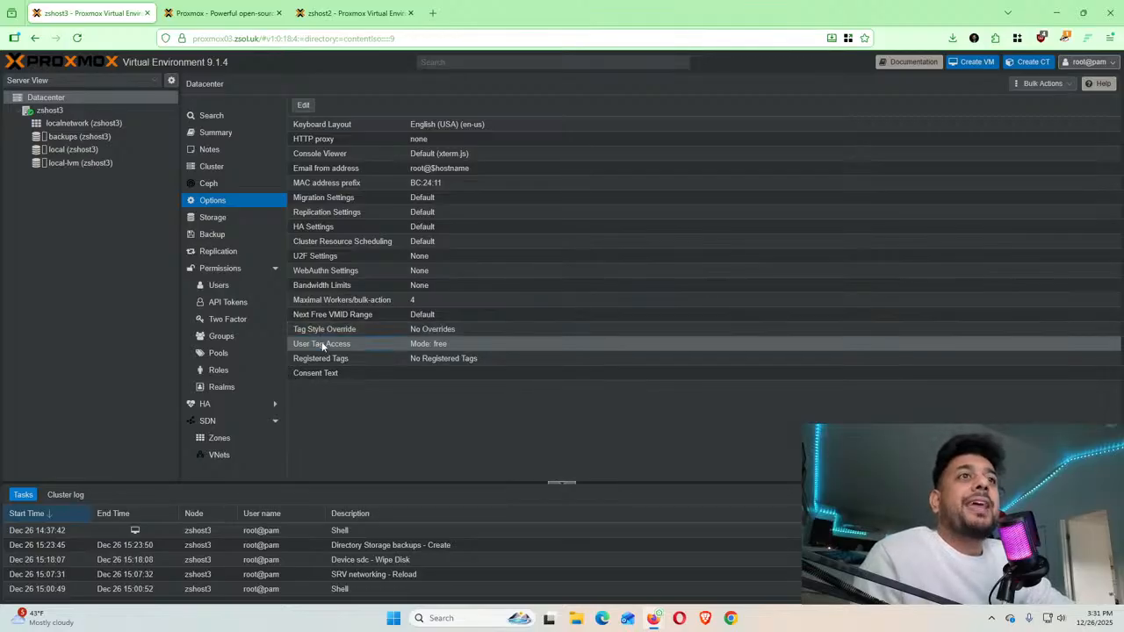
Save zshost3's User Tag Access as Mode none, with no predefined tags
{"action": "double_click", "coordinate": [420, 343]}
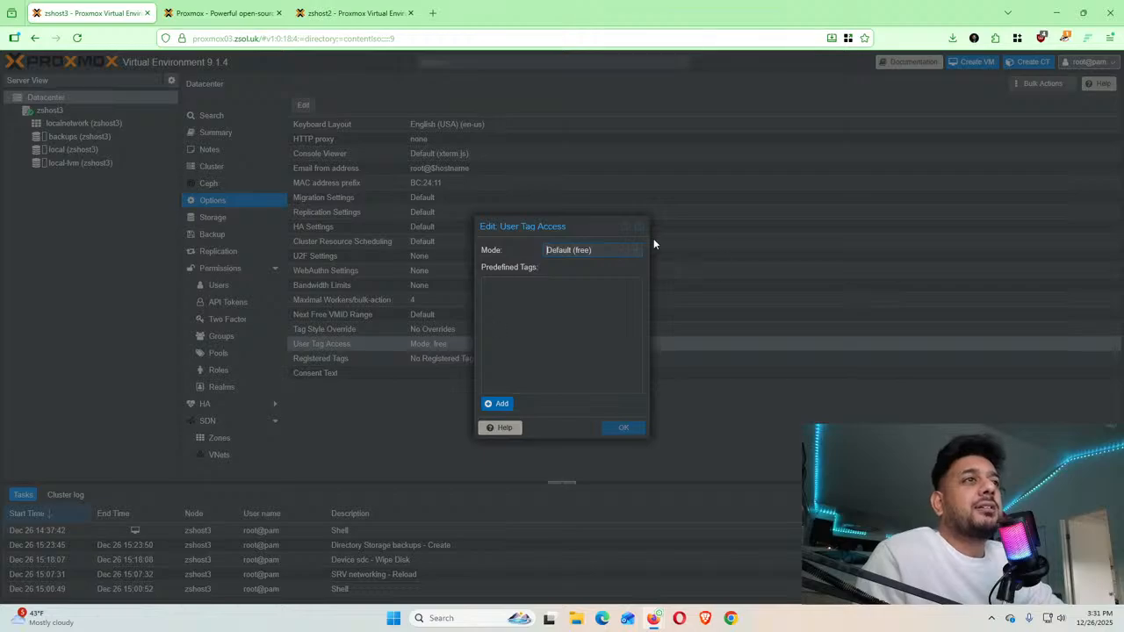
{"action": "left_click", "coordinate": [626, 252]}
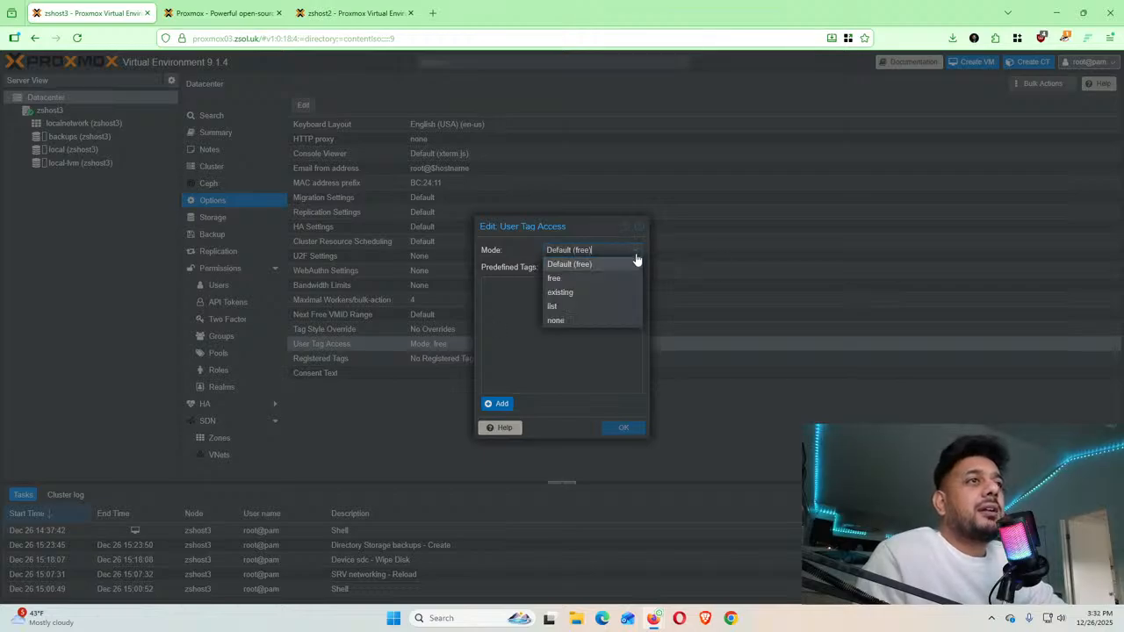
{"action": "left_click", "coordinate": [568, 319]}
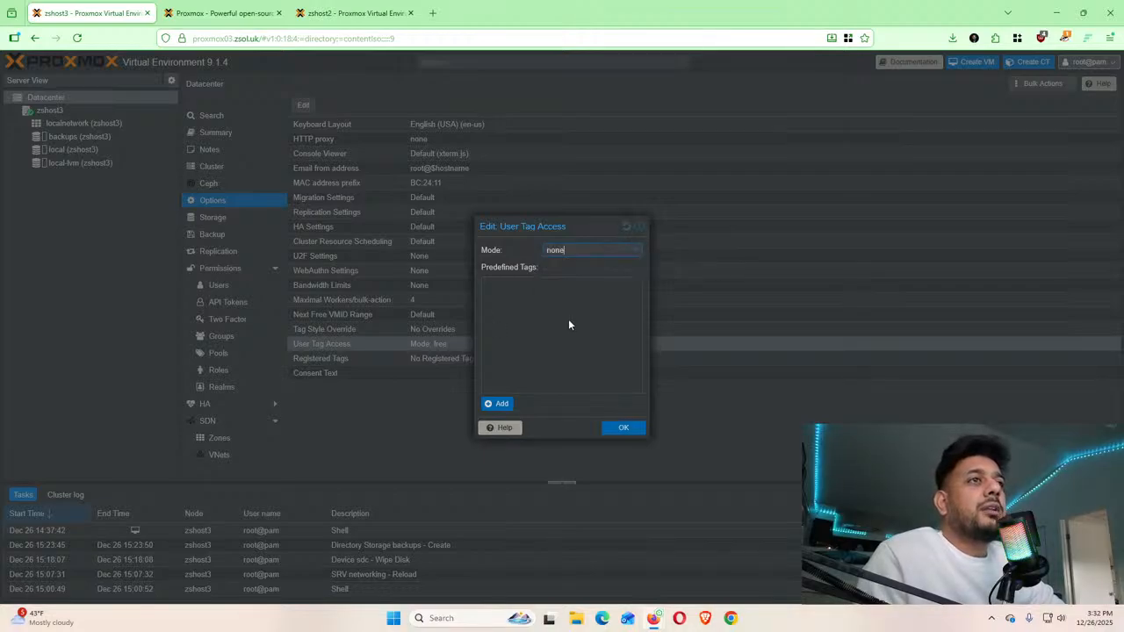
{"action": "left_click", "coordinate": [489, 405]}
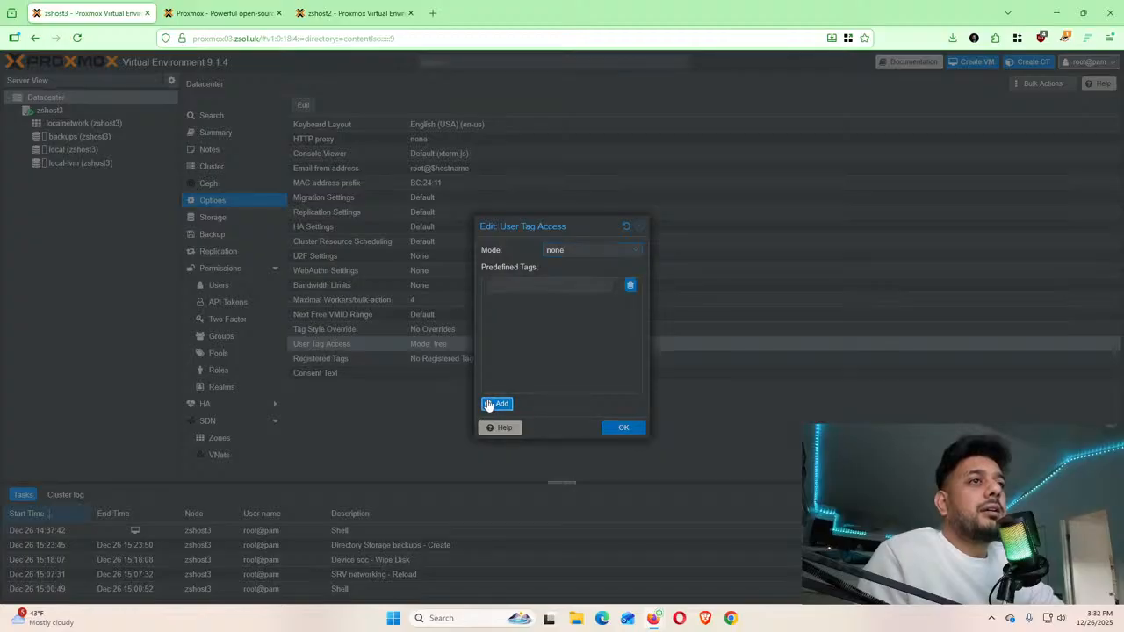
{"action": "left_click", "coordinate": [629, 285]}
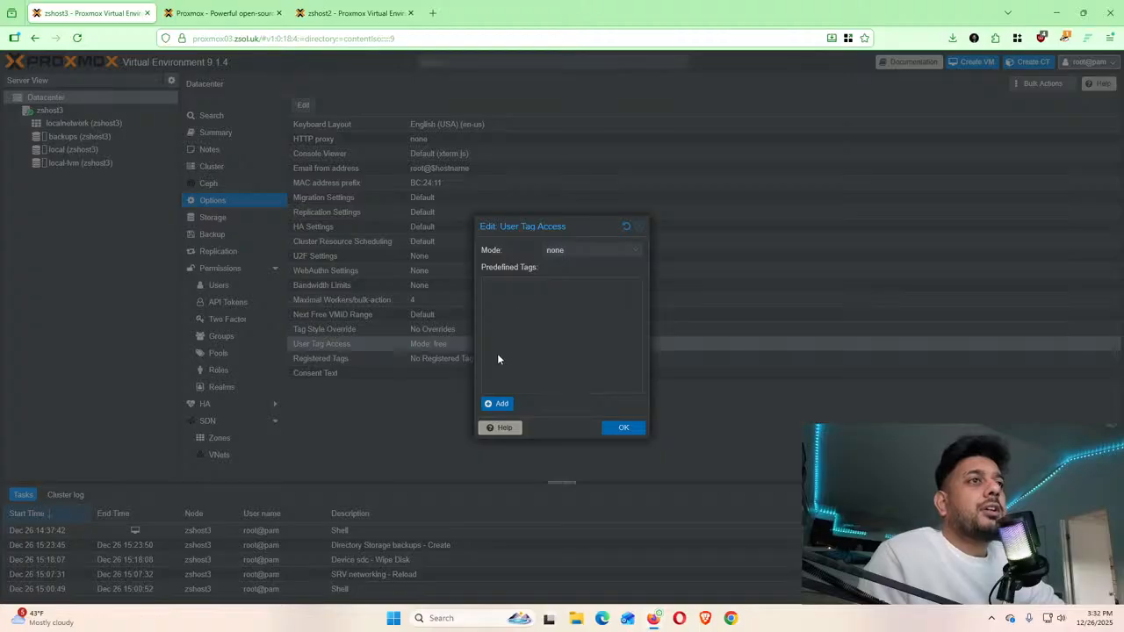
{"action": "left_click", "coordinate": [622, 428]}
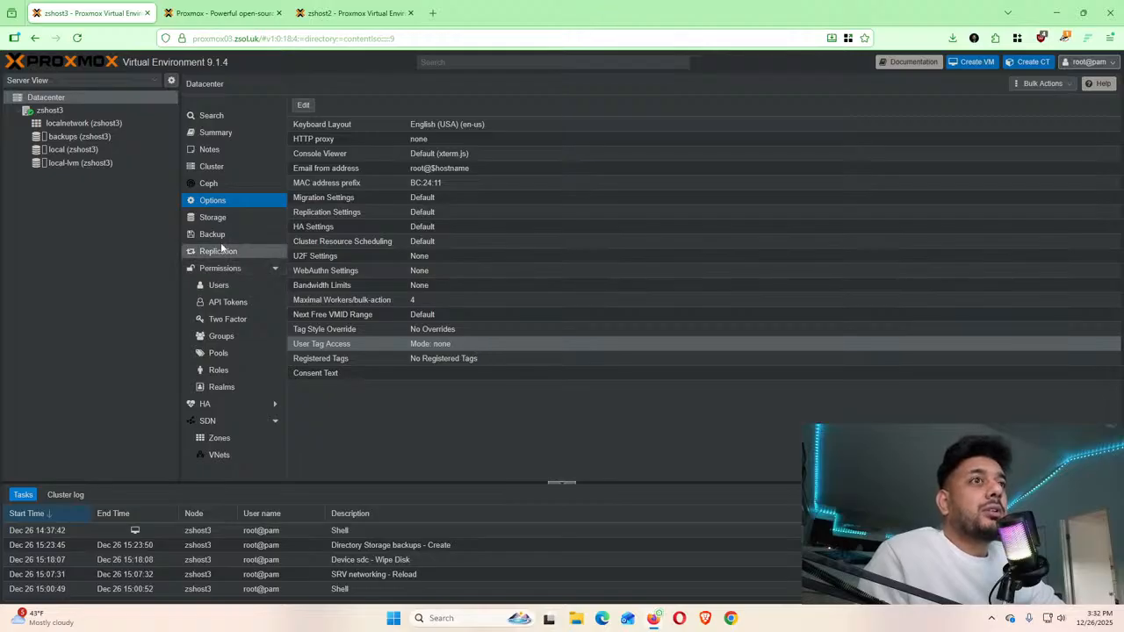
{"action": "double_click", "coordinate": [428, 360]}
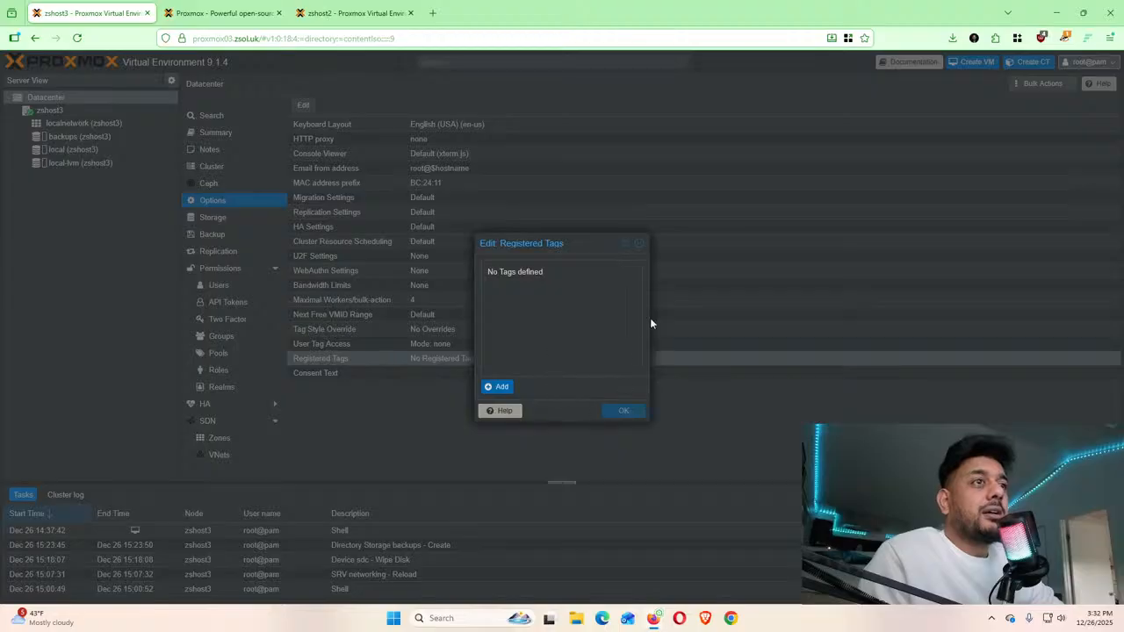
{"action": "left_click", "coordinate": [640, 246]}
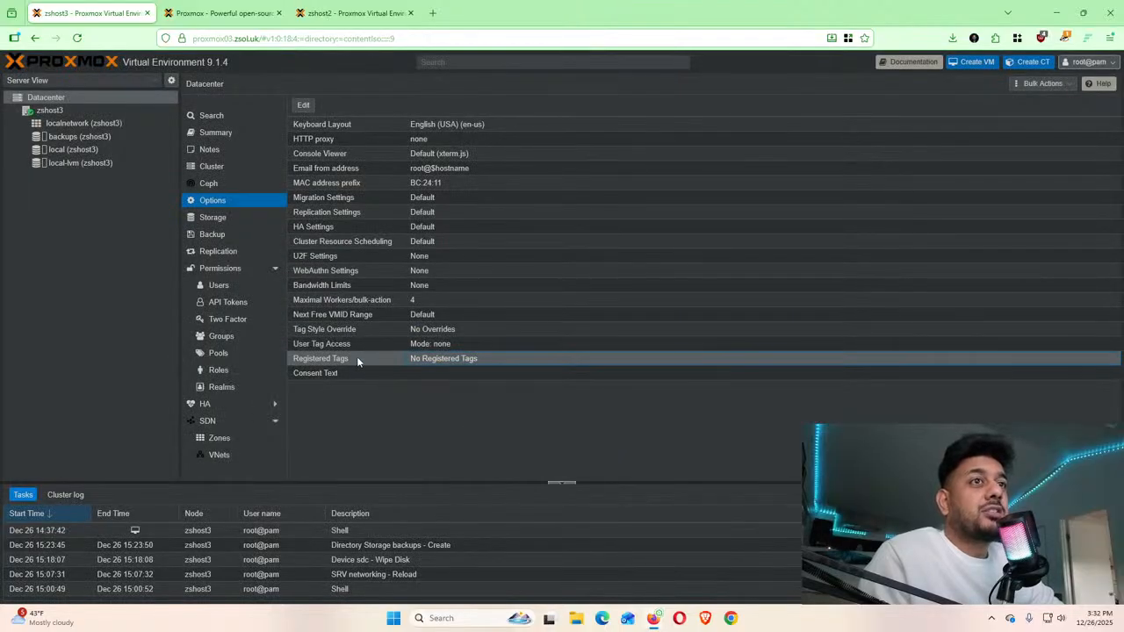
{"action": "double_click", "coordinate": [337, 343]}
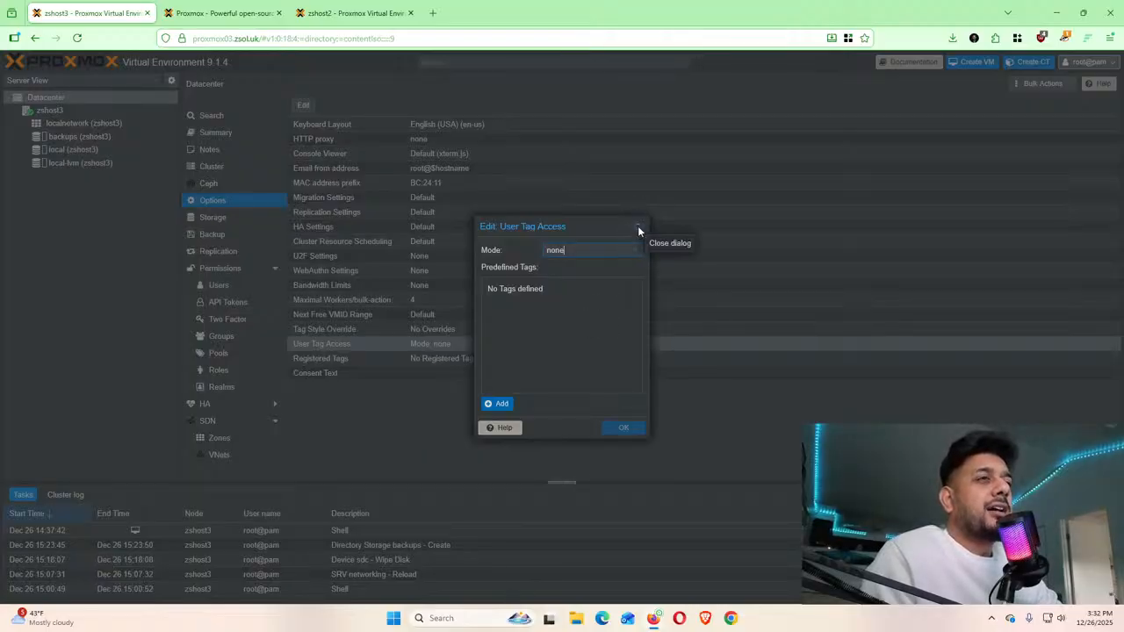
{"action": "left_click", "coordinate": [637, 225]}
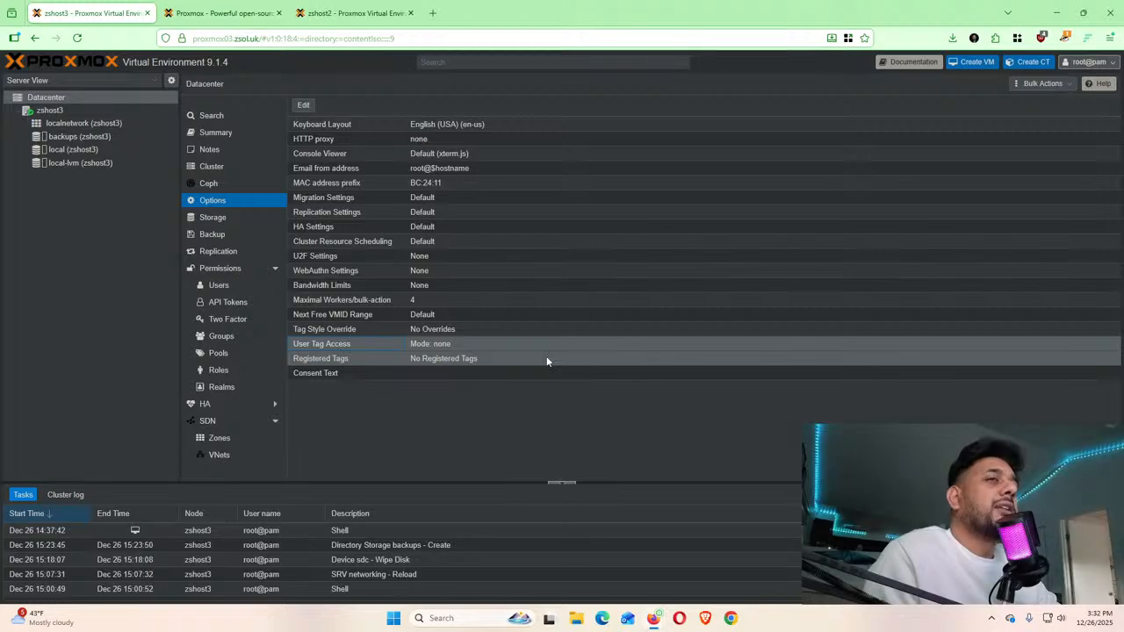
{"action": "left_click", "coordinate": [328, 373]}
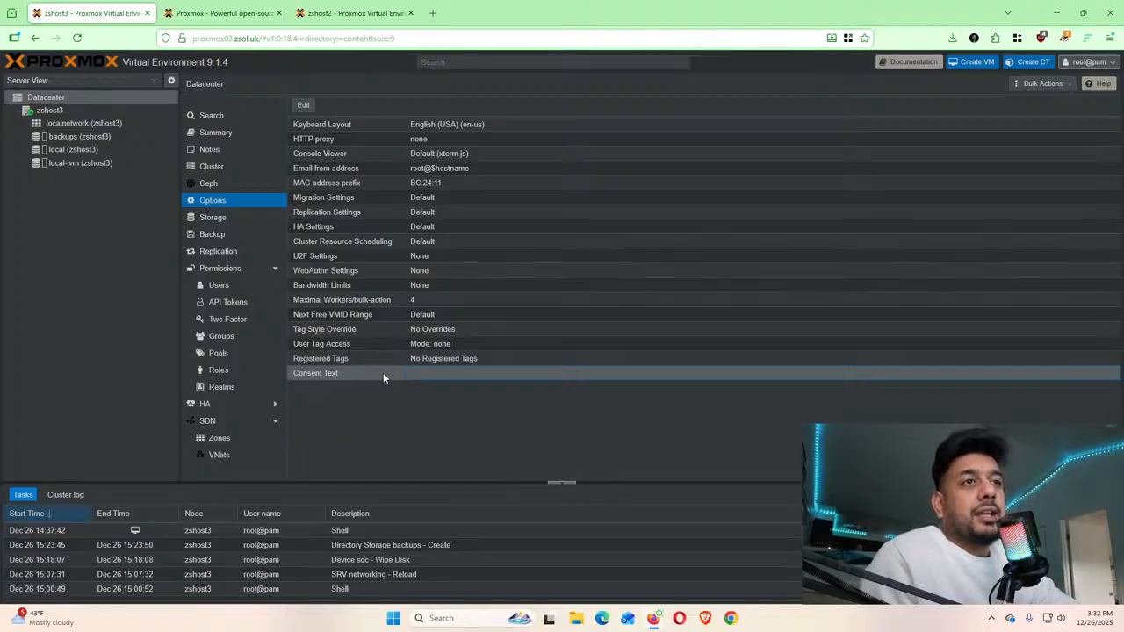
{"action": "double_click", "coordinate": [312, 374]}
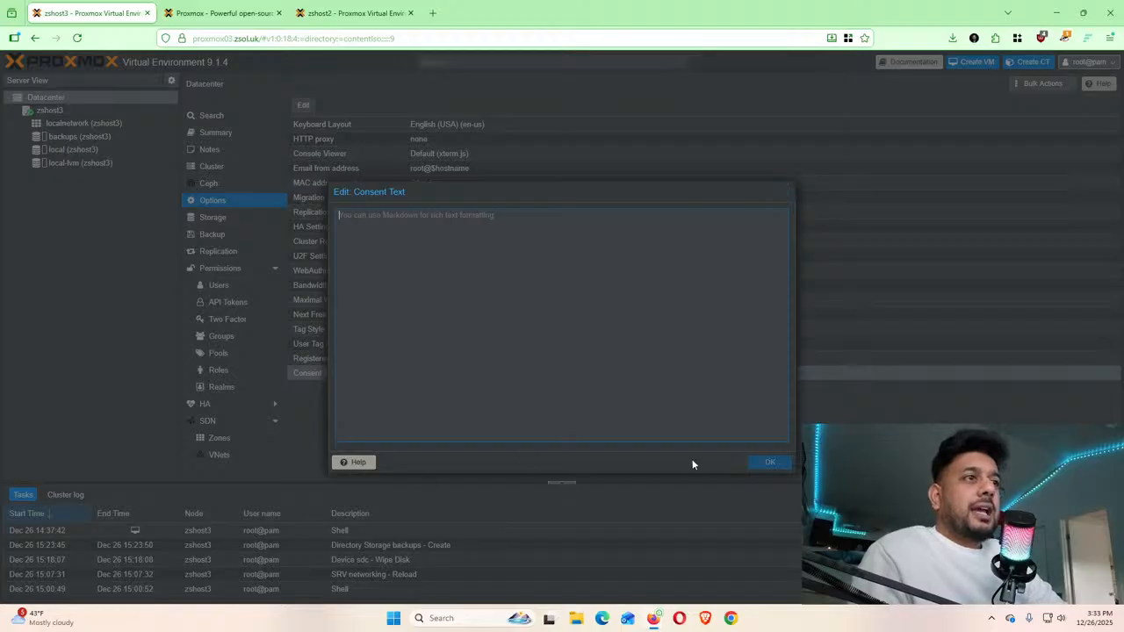
{"action": "left_click", "coordinate": [790, 197]}
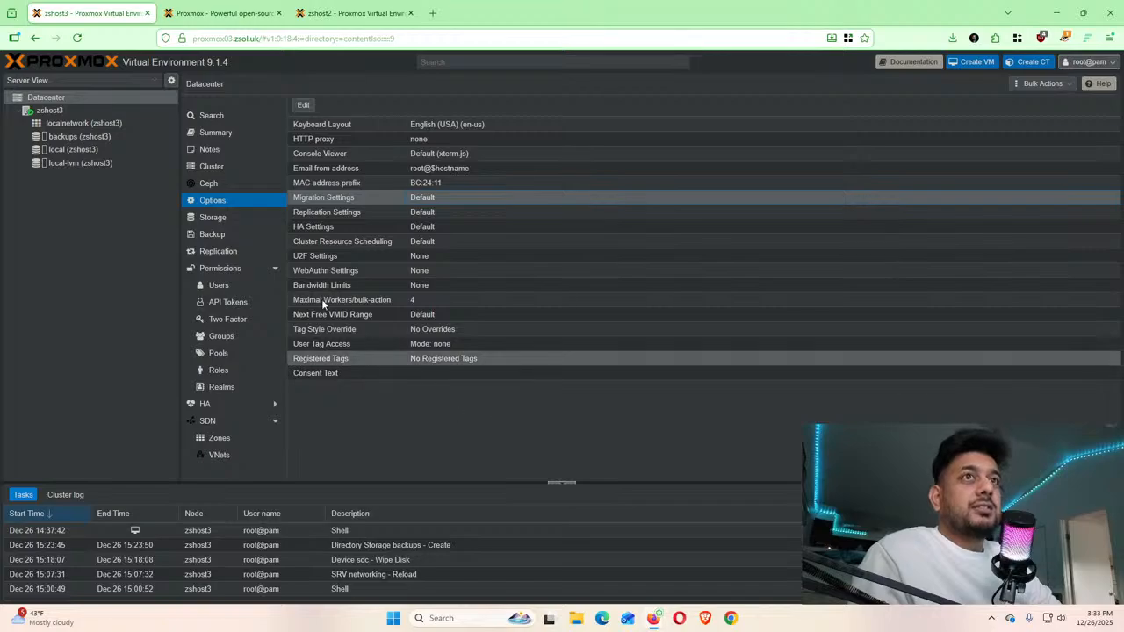
Review the backups storage's Backup Retention and Content settings, closing the editor without saving
{"action": "left_click", "coordinate": [215, 219]}
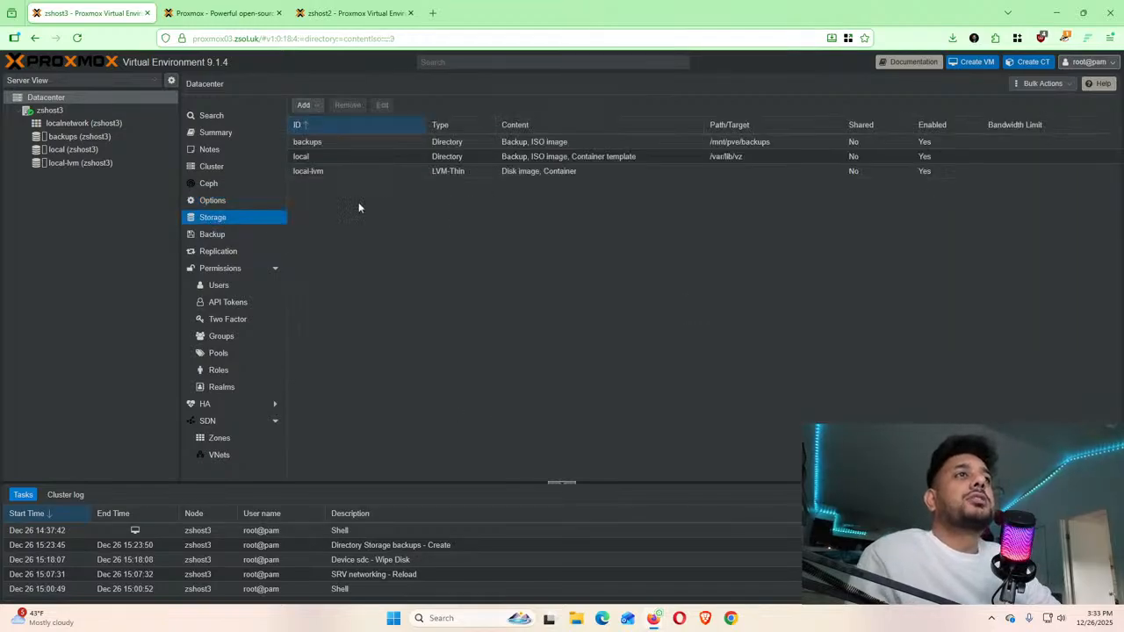
{"action": "left_click", "coordinate": [380, 145]}
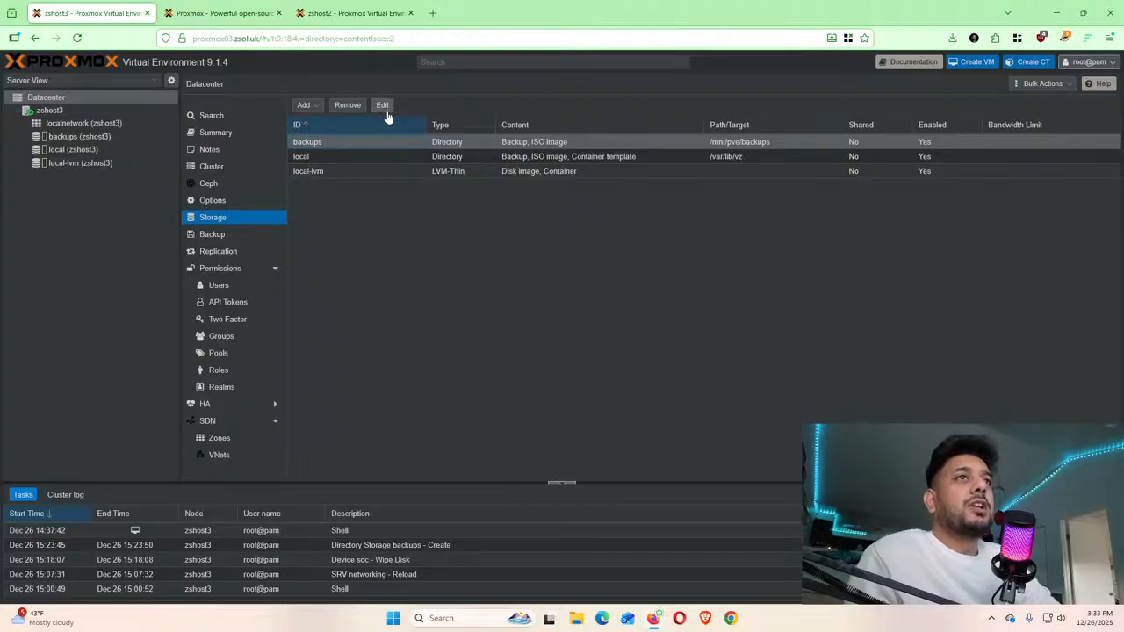
{"action": "left_click", "coordinate": [383, 106]}
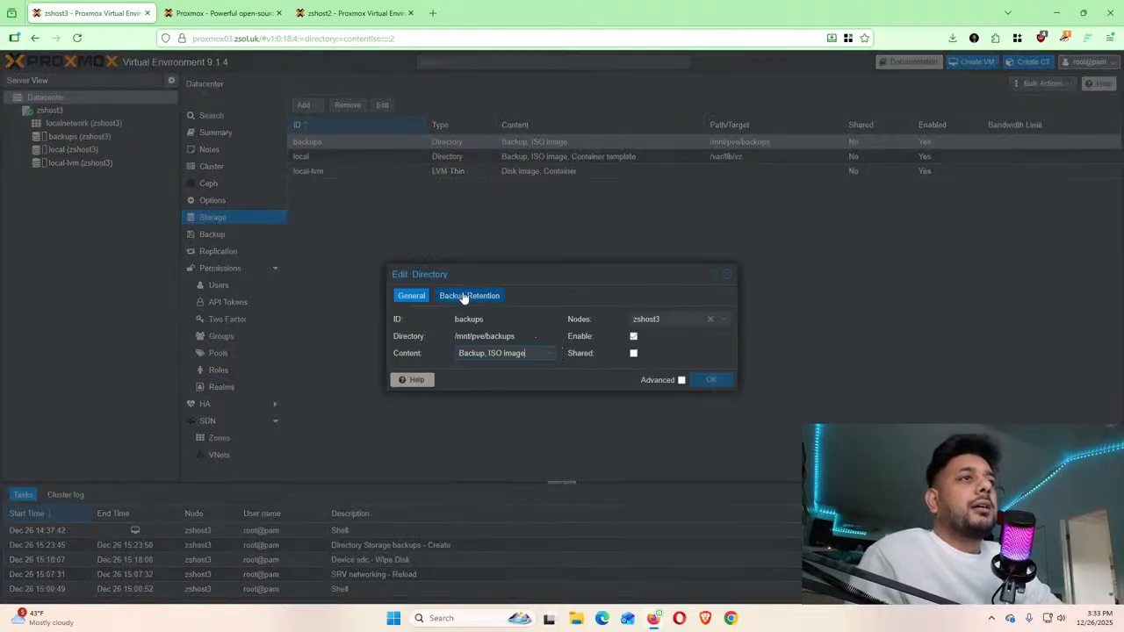
{"action": "left_click", "coordinate": [463, 297]}
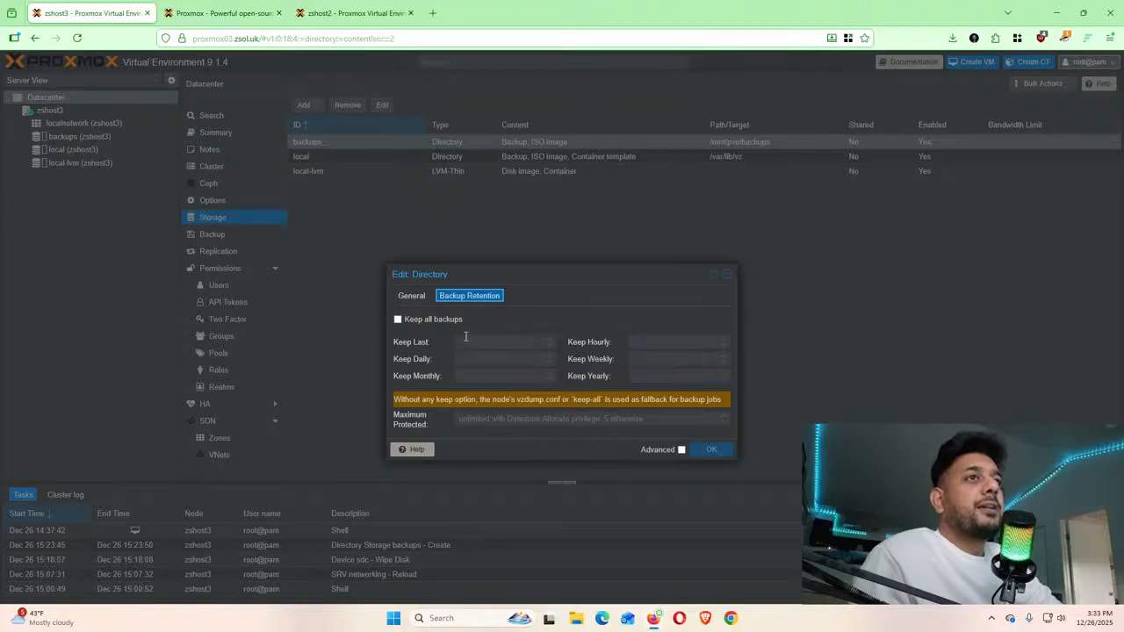
{"action": "left_click", "coordinate": [411, 299]}
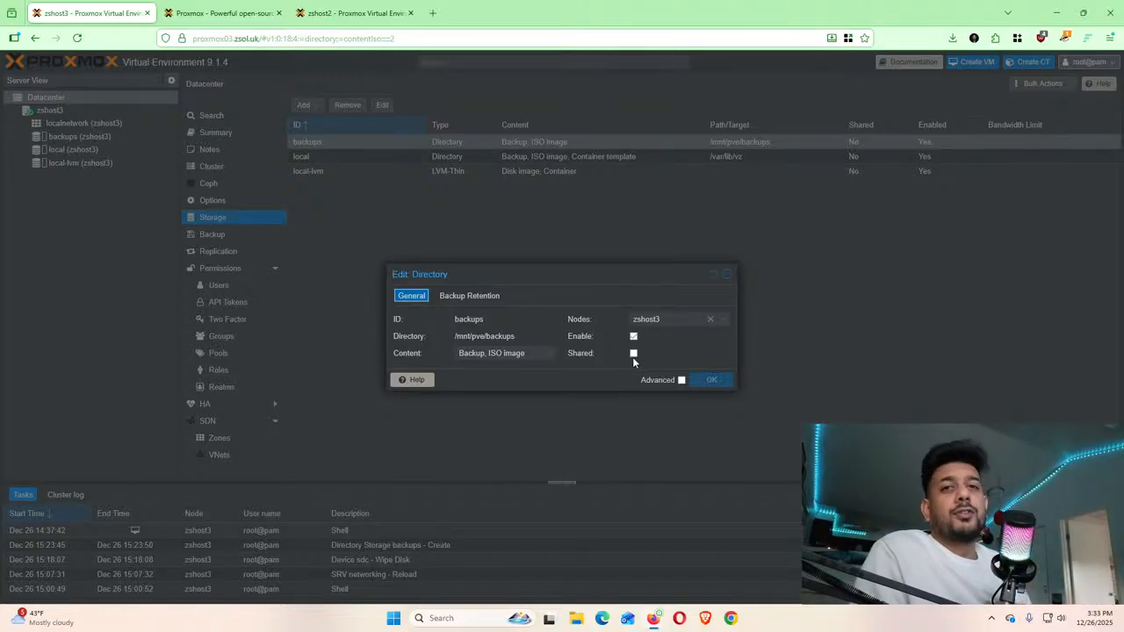
{"action": "left_click", "coordinate": [546, 355]}
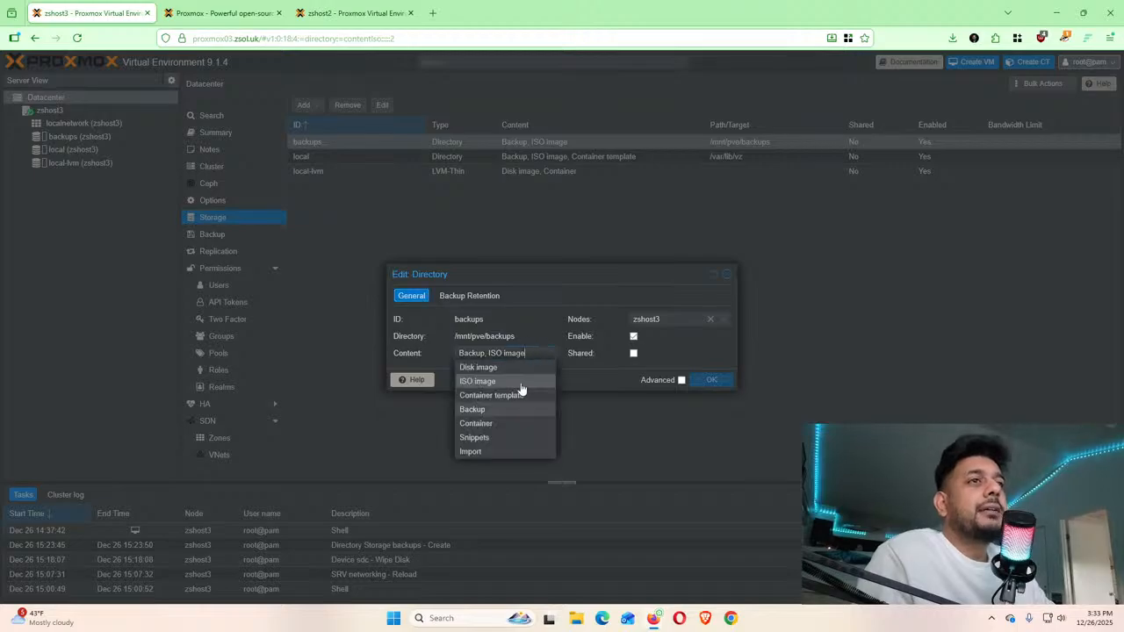
{"action": "left_click", "coordinate": [727, 278]}
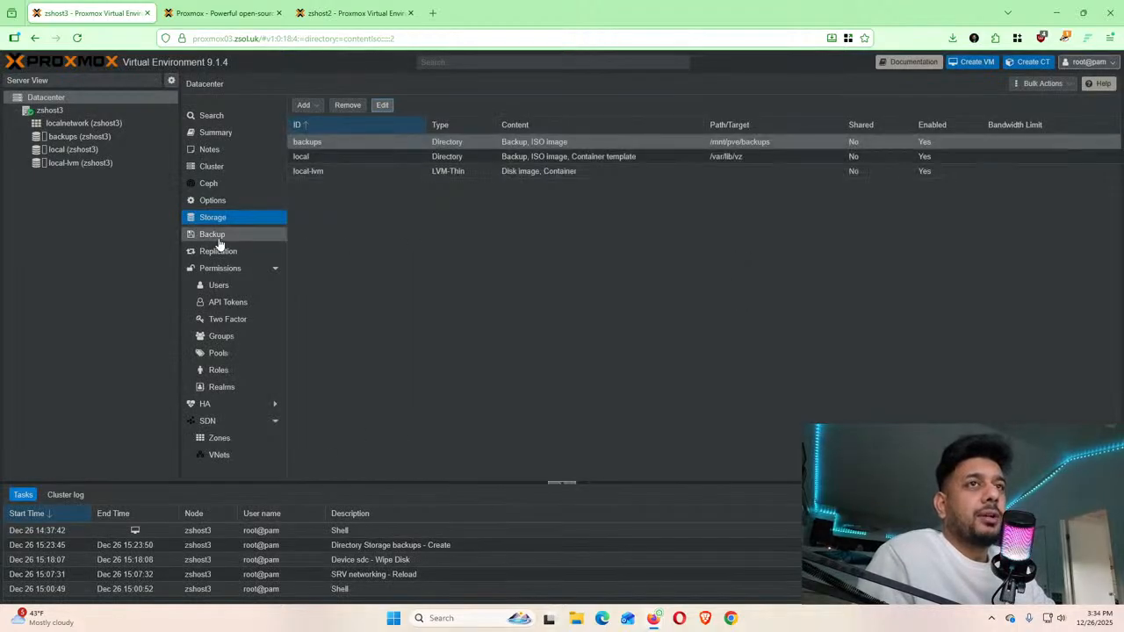
Show the Datacenter Backup page, which has no jobs yet
{"action": "left_click", "coordinate": [219, 239]}
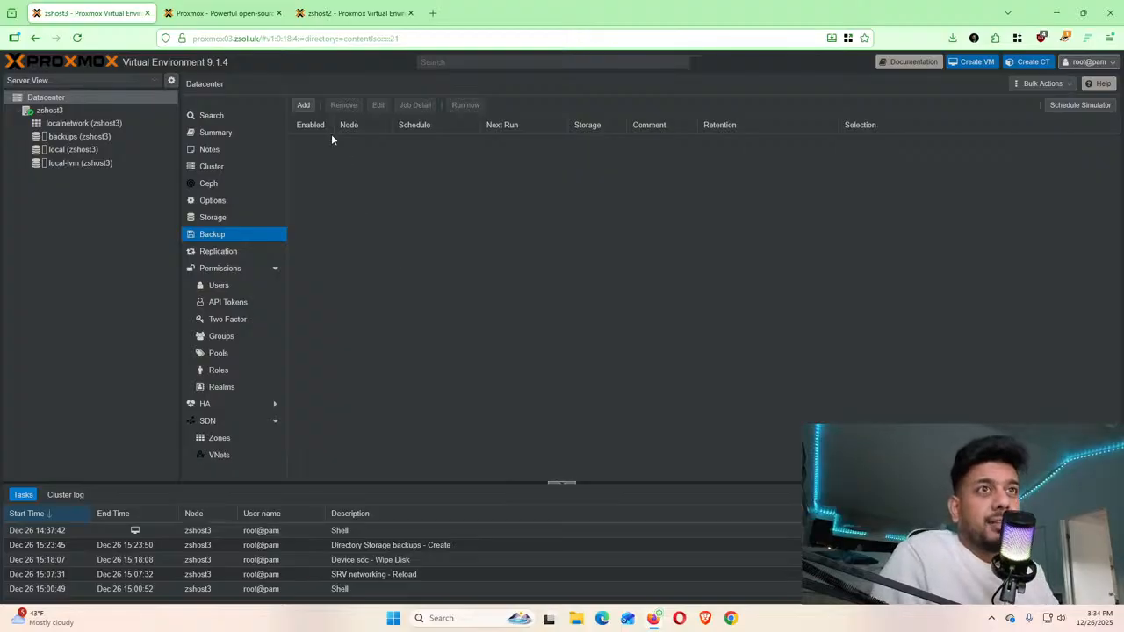
Start a new backup job, browse its schedule presets and selection modes, then view Notifications and Retention
{"action": "left_click", "coordinate": [303, 105]}
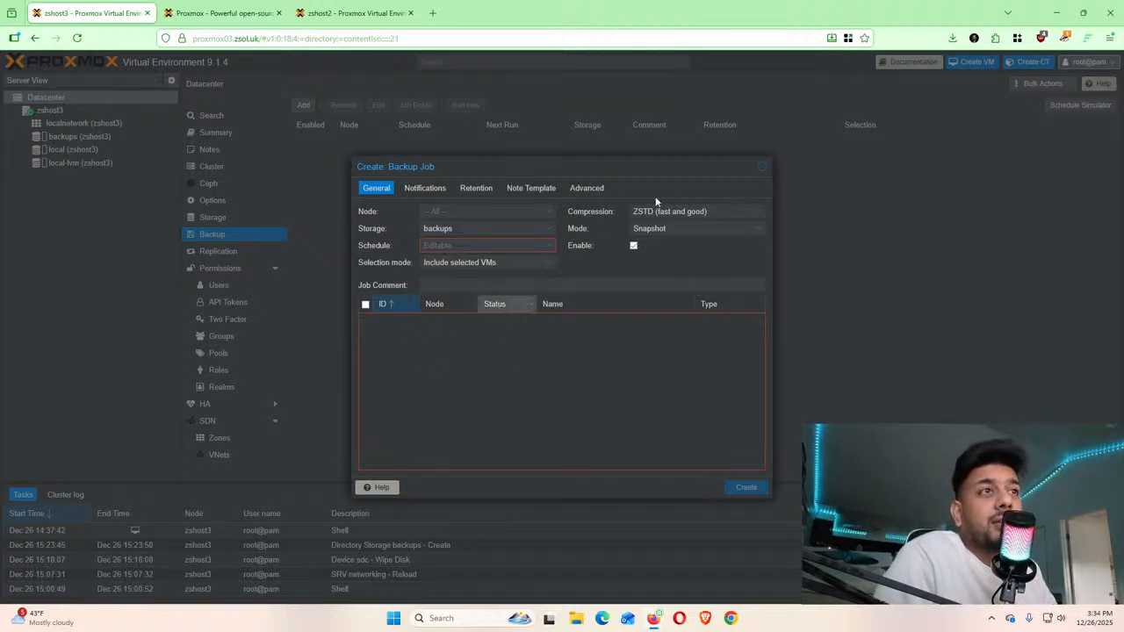
{"action": "left_click", "coordinate": [548, 246]}
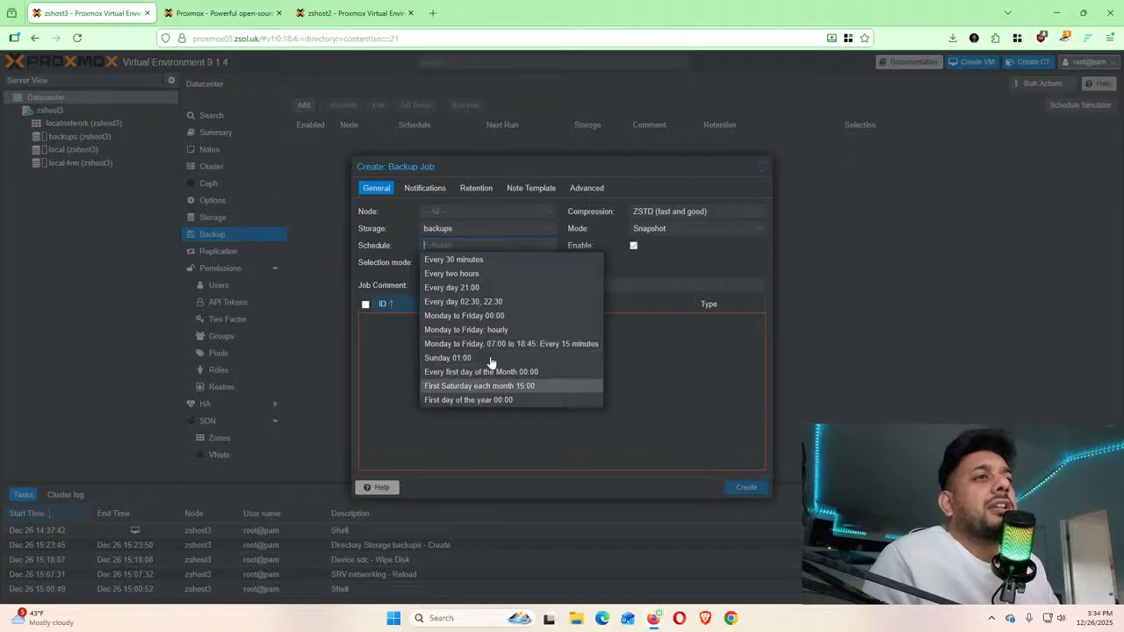
{"action": "left_click", "coordinate": [552, 248]}
{"action": "left_click", "coordinate": [551, 248]}
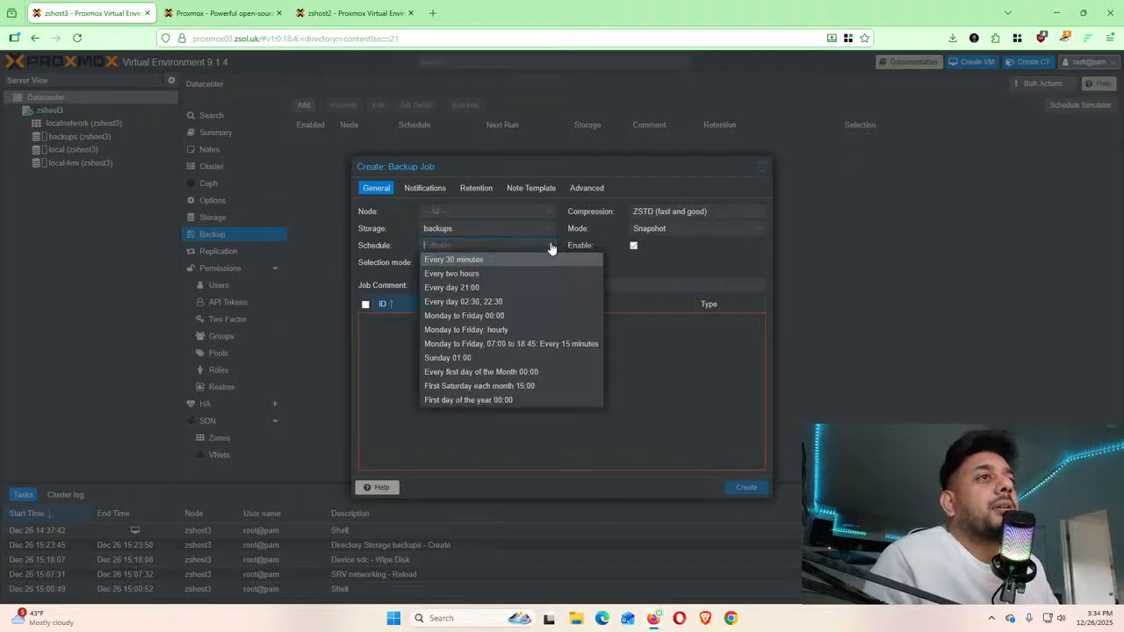
{"action": "left_click", "coordinate": [552, 248]}
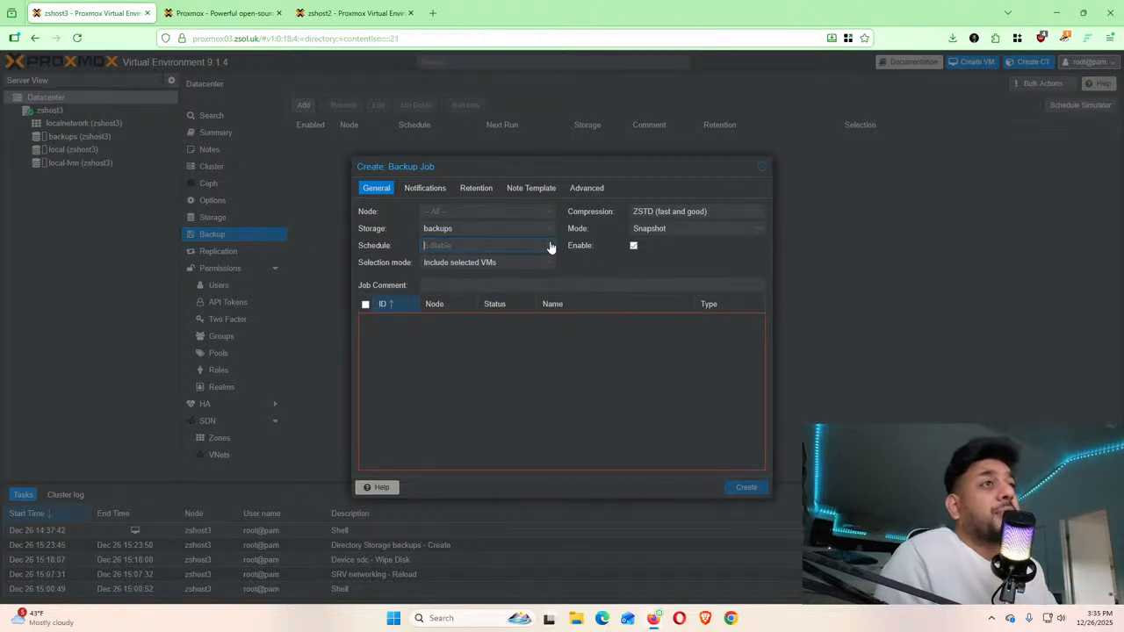
{"action": "left_click", "coordinate": [552, 248]}
{"action": "left_click", "coordinate": [551, 248]}
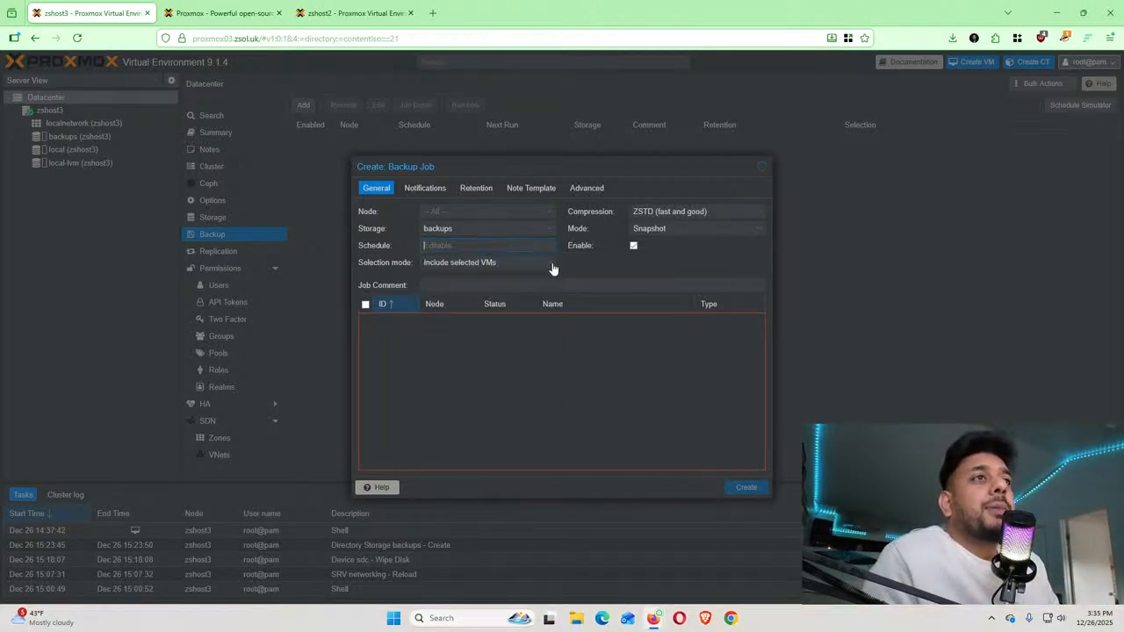
{"action": "left_click", "coordinate": [553, 265]}
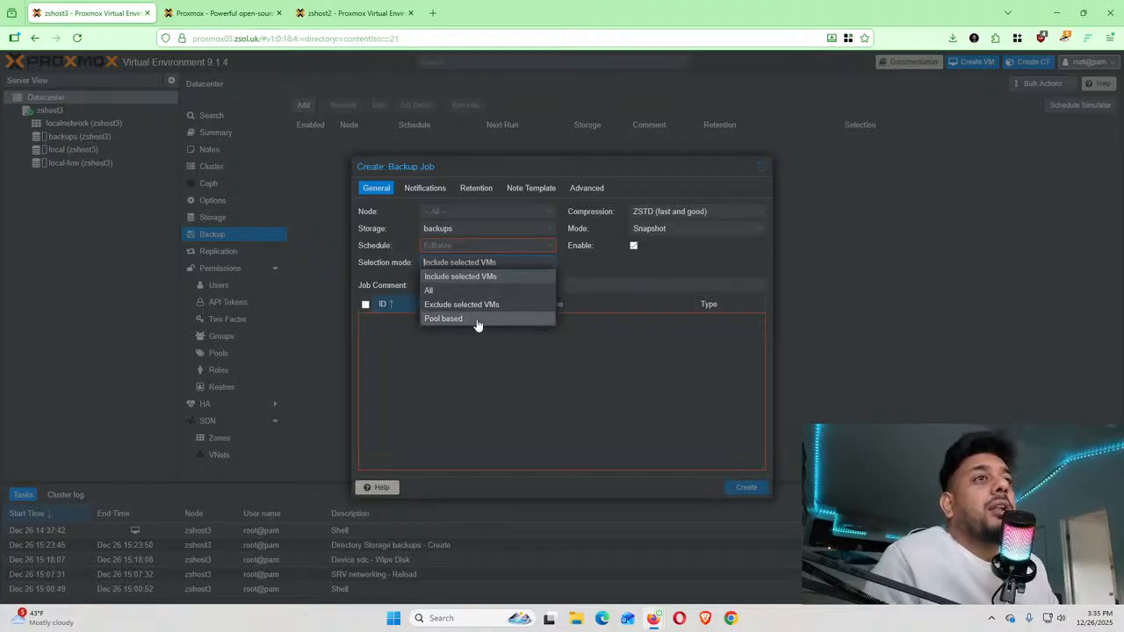
{"action": "left_click", "coordinate": [548, 253]}
{"action": "left_click", "coordinate": [642, 265]}
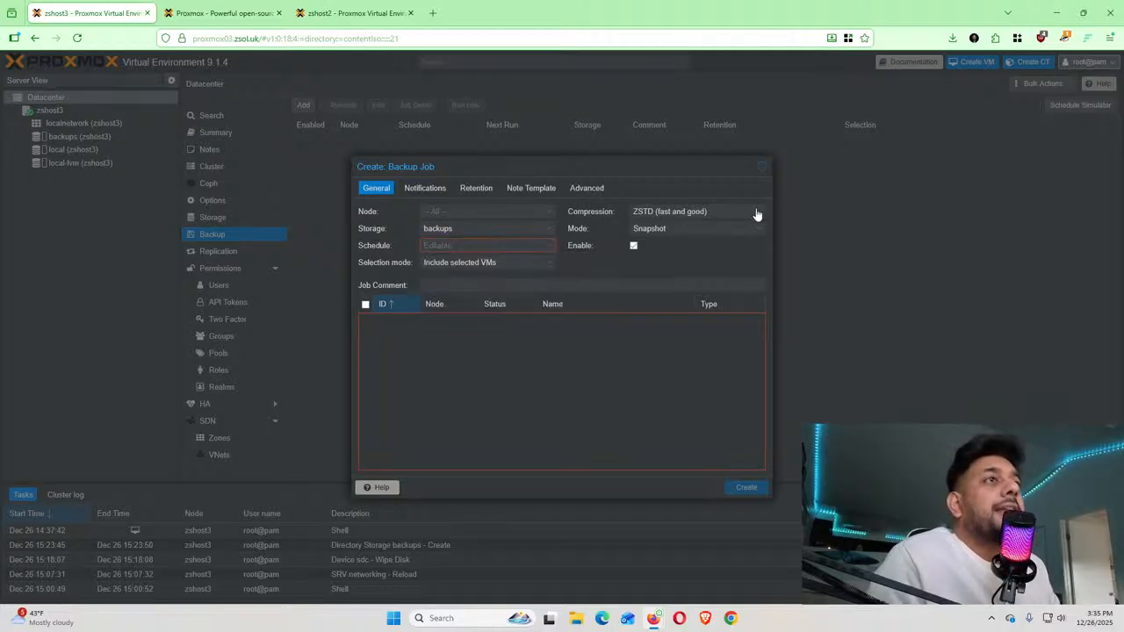
{"action": "left_click", "coordinate": [431, 190]}
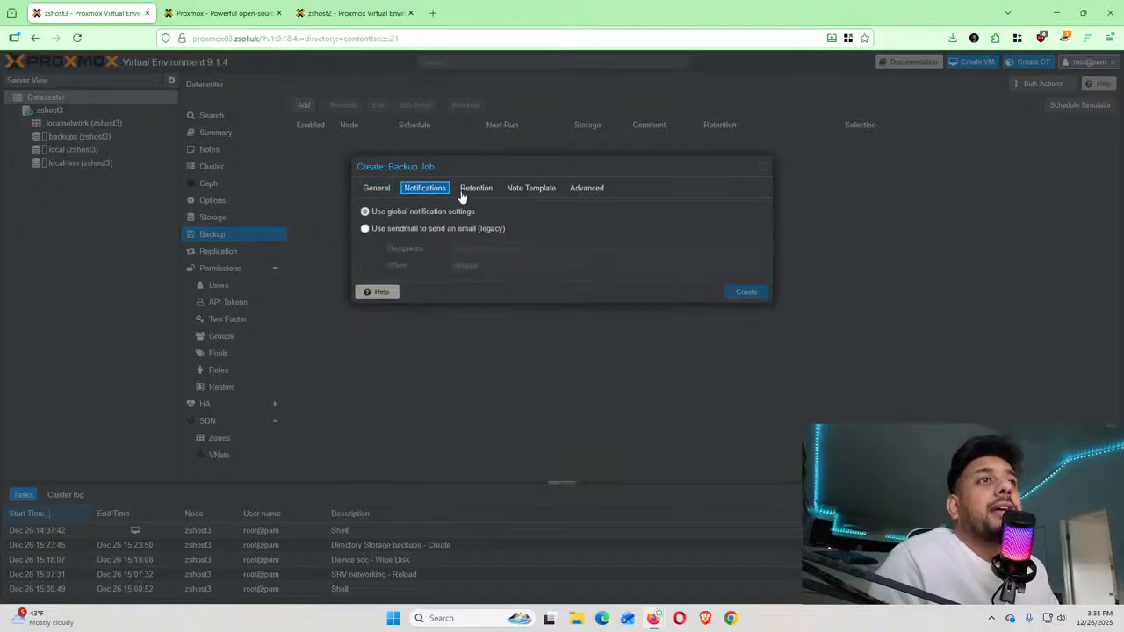
{"action": "left_click", "coordinate": [480, 192]}
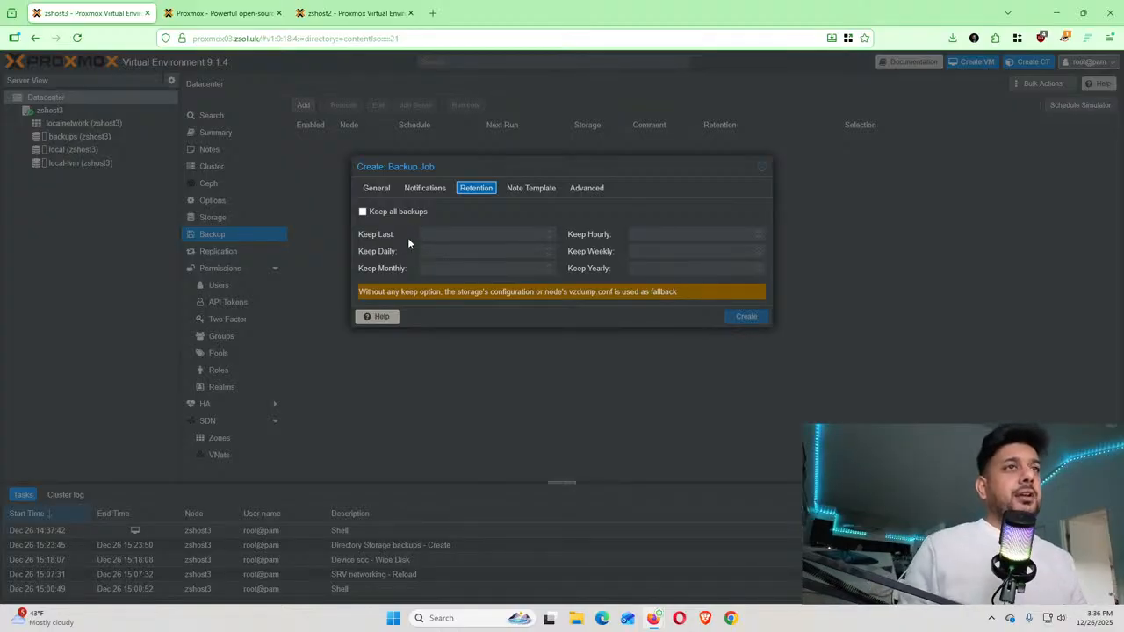
Try keep-all, keep-last 1 and keep-monthly 1 retention, clear them, and close without creating the job
{"action": "left_click", "coordinate": [363, 213]}
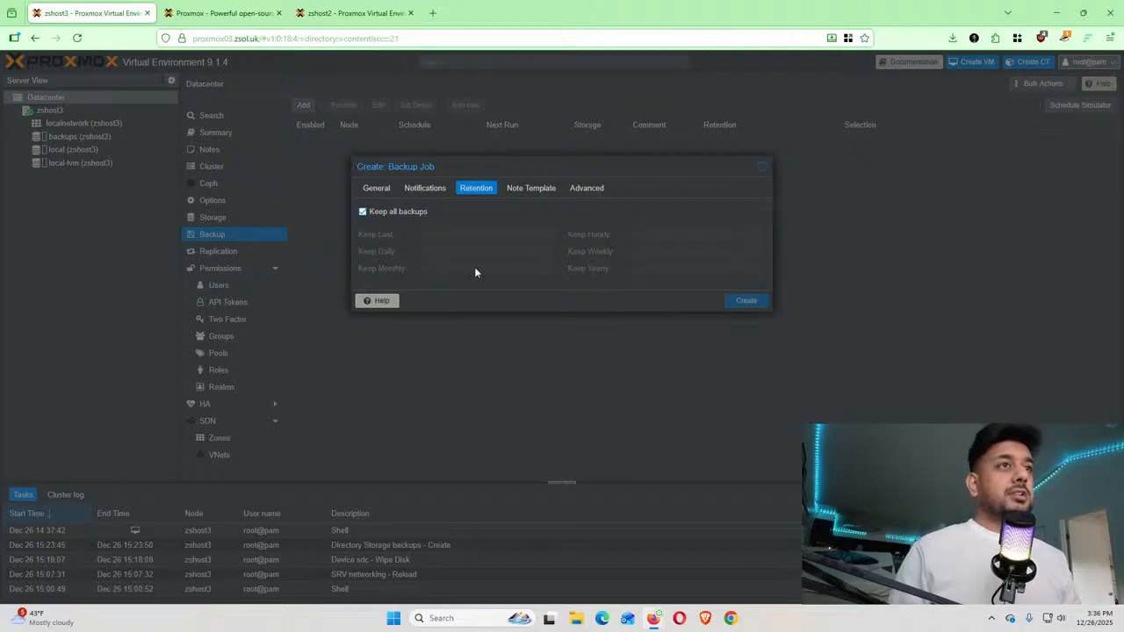
{"action": "left_click", "coordinate": [384, 214]}
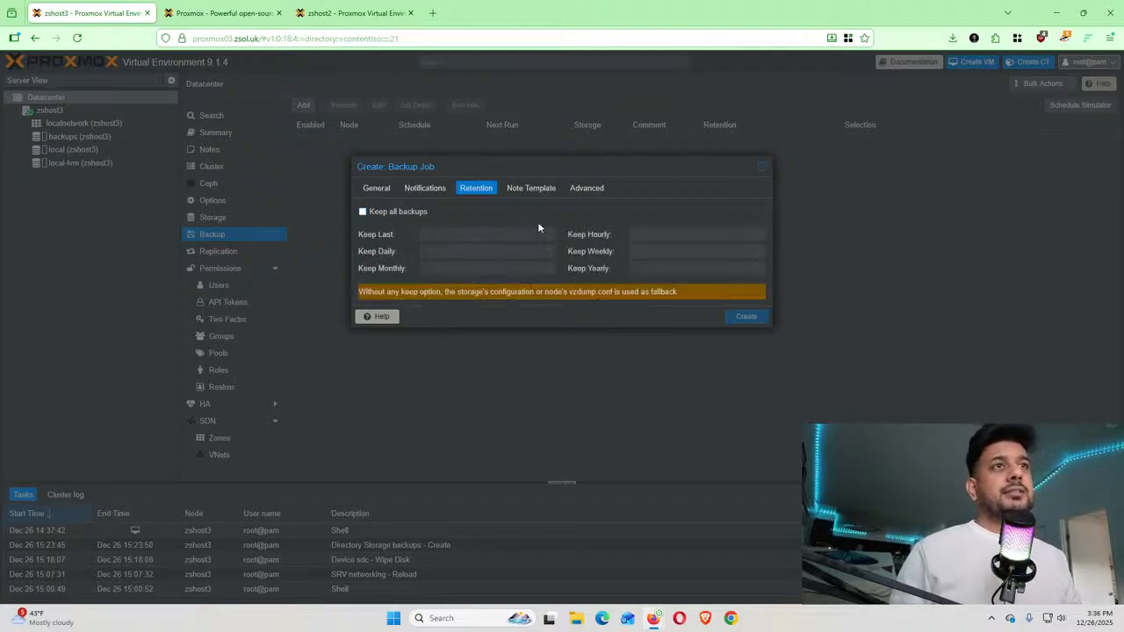
{"action": "left_click", "coordinate": [547, 232]}
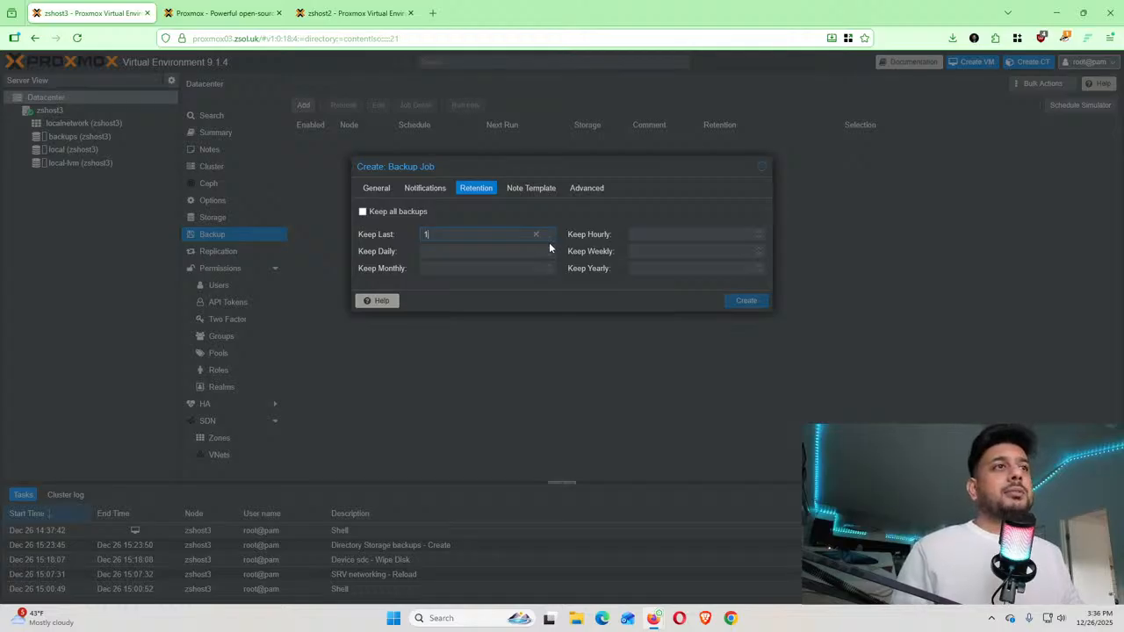
{"action": "left_click", "coordinate": [538, 234]}
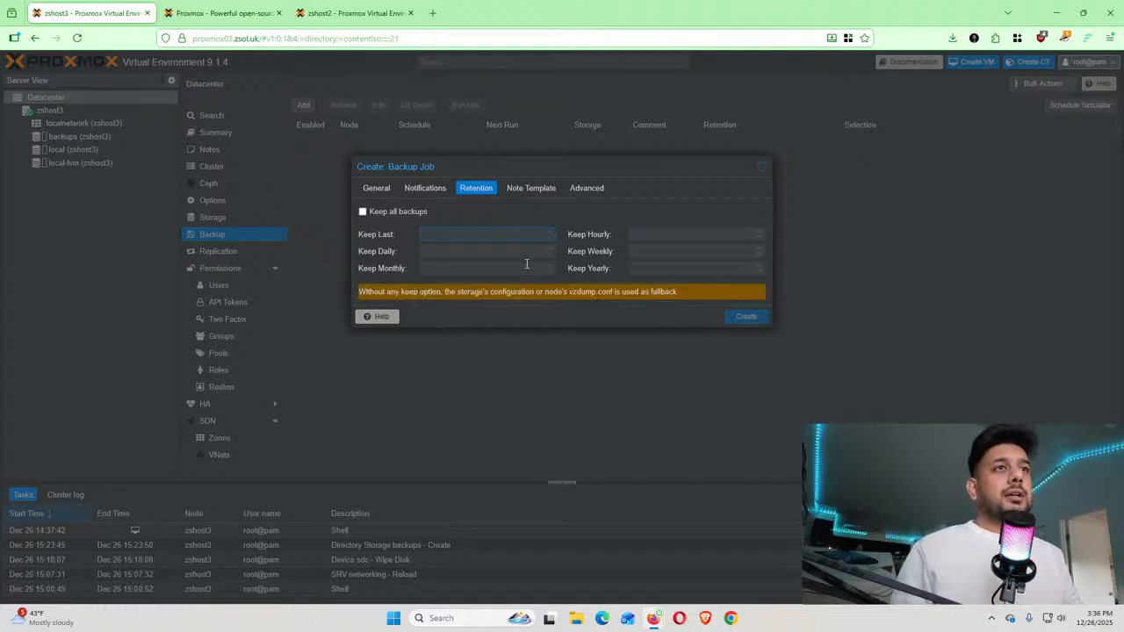
{"action": "left_click", "coordinate": [551, 265]}
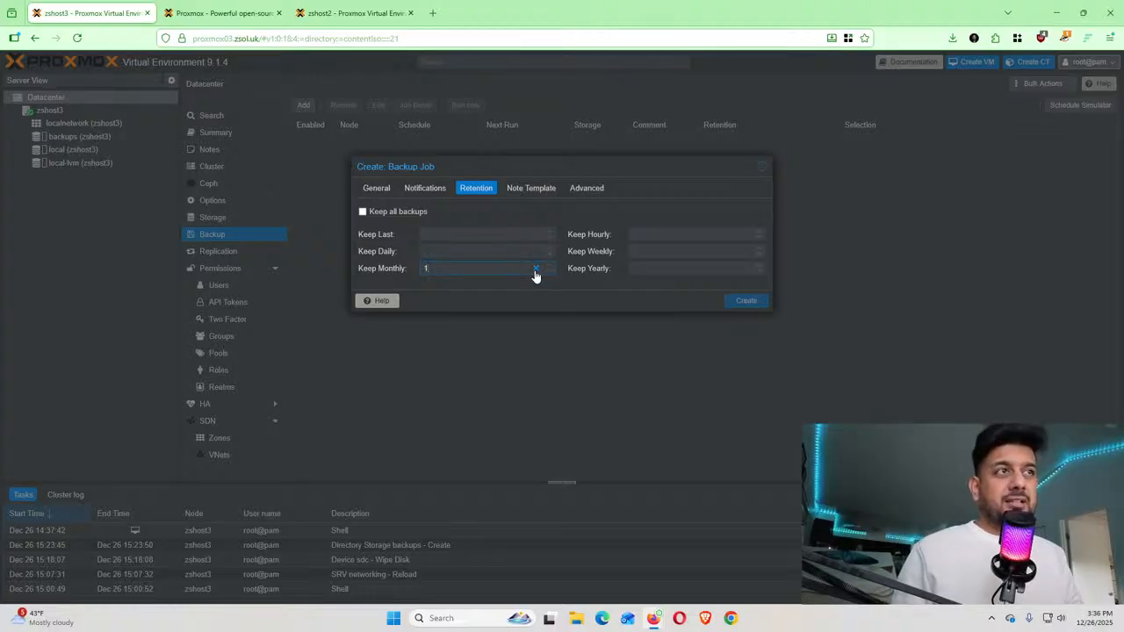
{"action": "left_click", "coordinate": [536, 270]}
{"action": "left_click", "coordinate": [642, 236]}
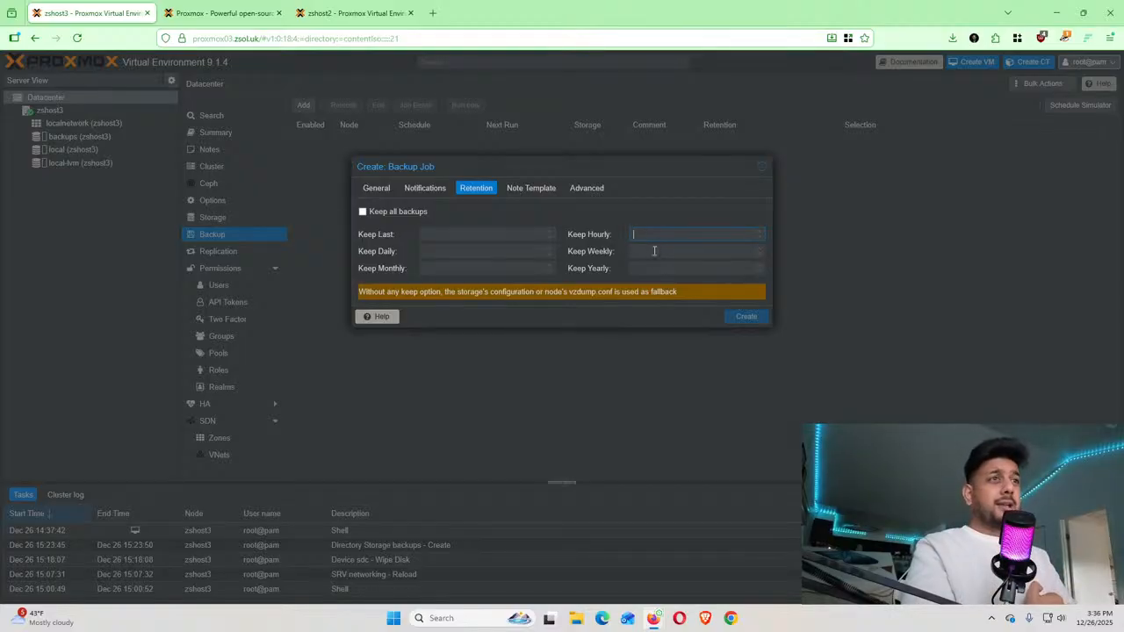
{"action": "left_click", "coordinate": [654, 261]}
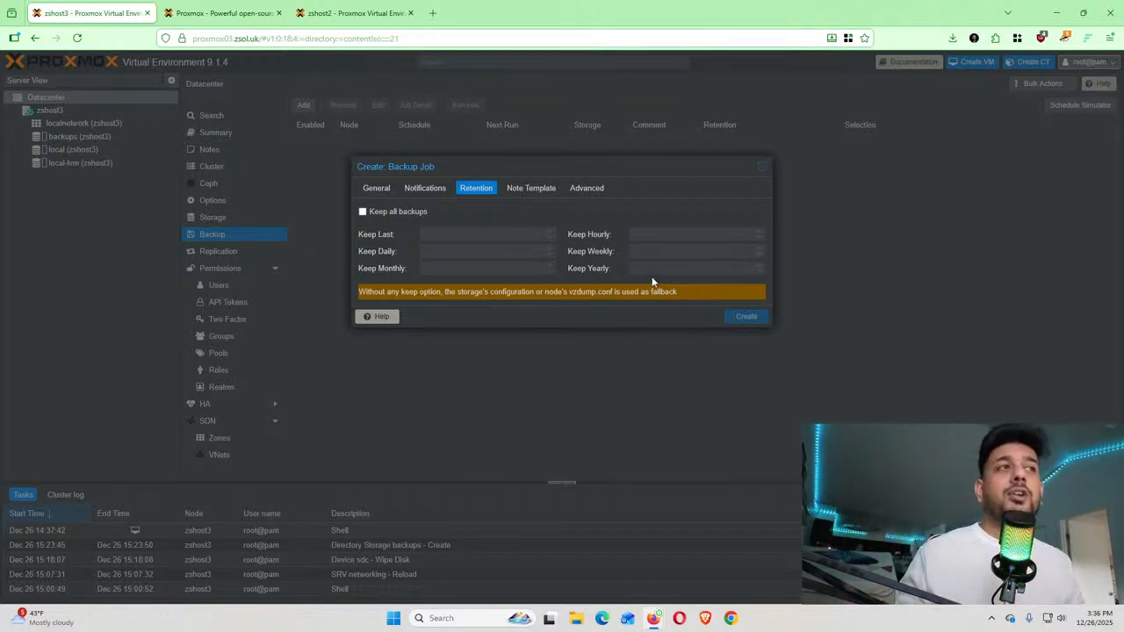
{"action": "left_click", "coordinate": [762, 173]}
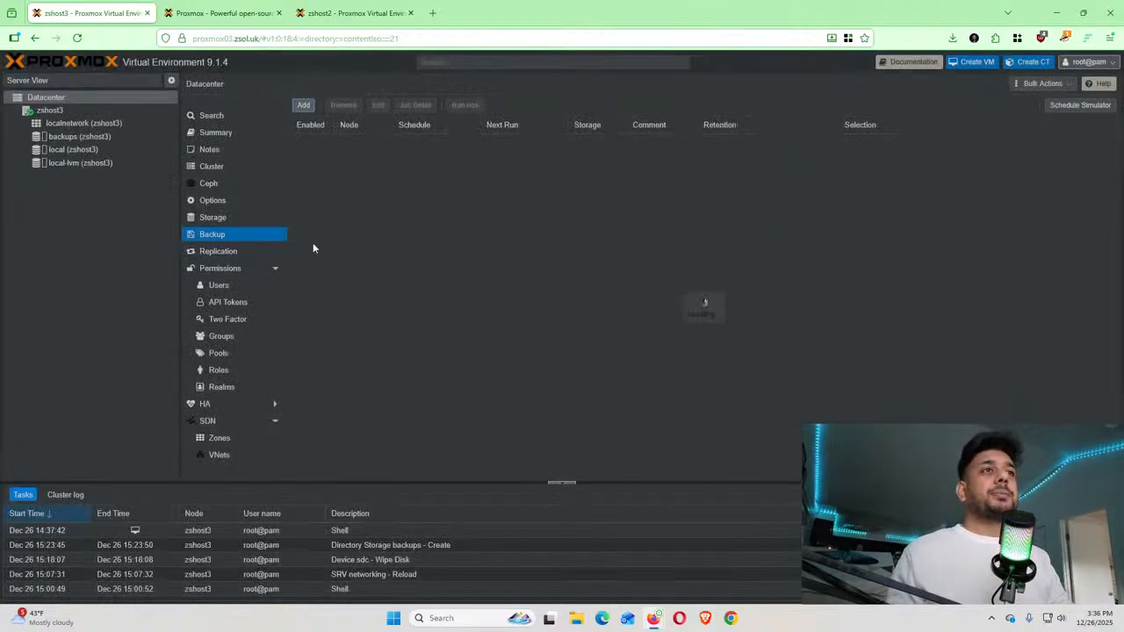
Browse Replication, Permissions and Users, then list the second-factor types under Two Factor
{"action": "left_click", "coordinate": [252, 256]}
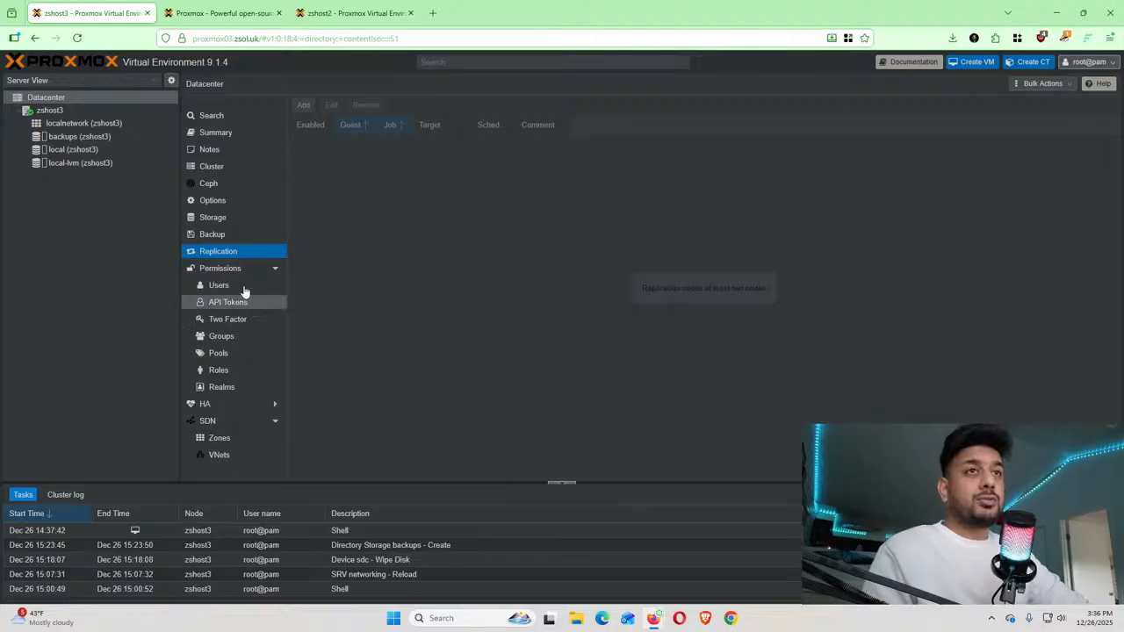
{"action": "left_click", "coordinate": [224, 269]}
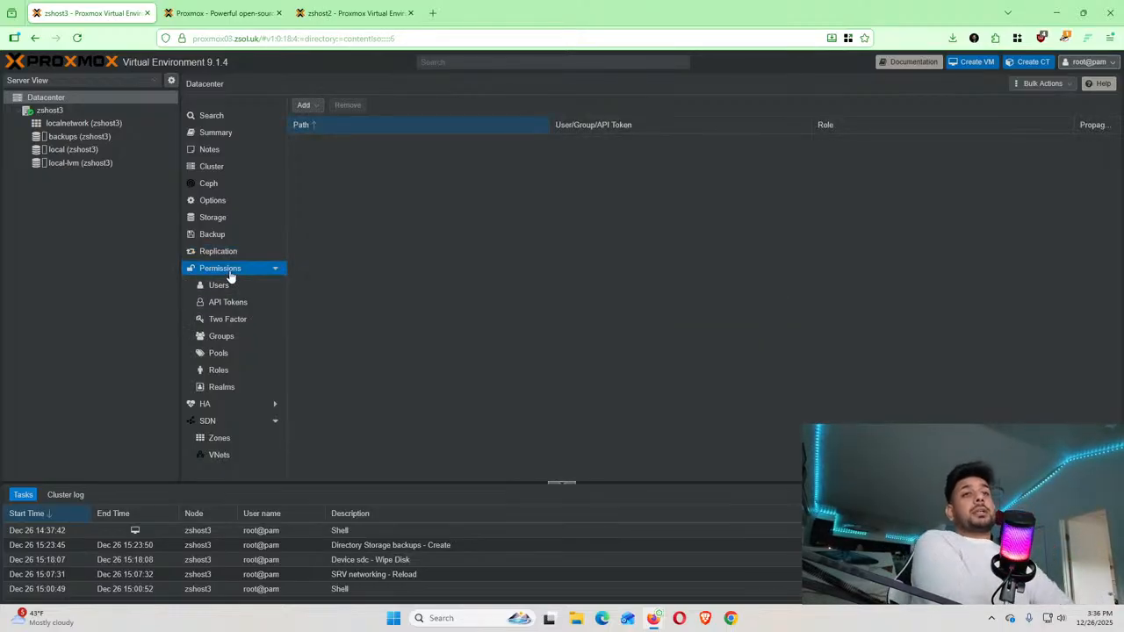
{"action": "left_click", "coordinate": [220, 296]}
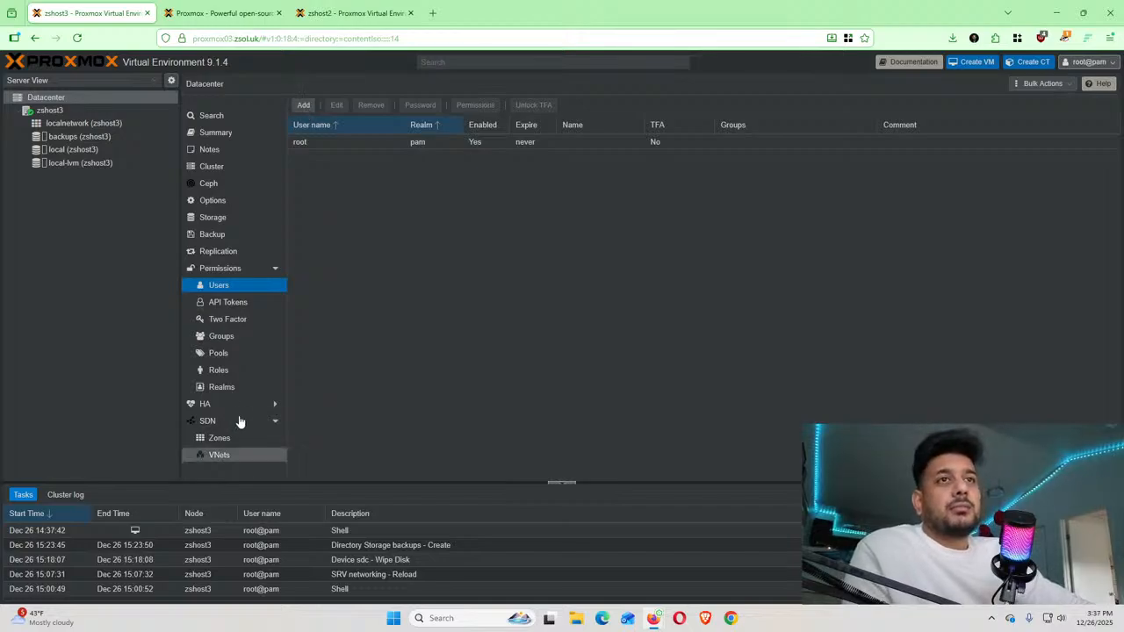
{"action": "left_click", "coordinate": [221, 323]}
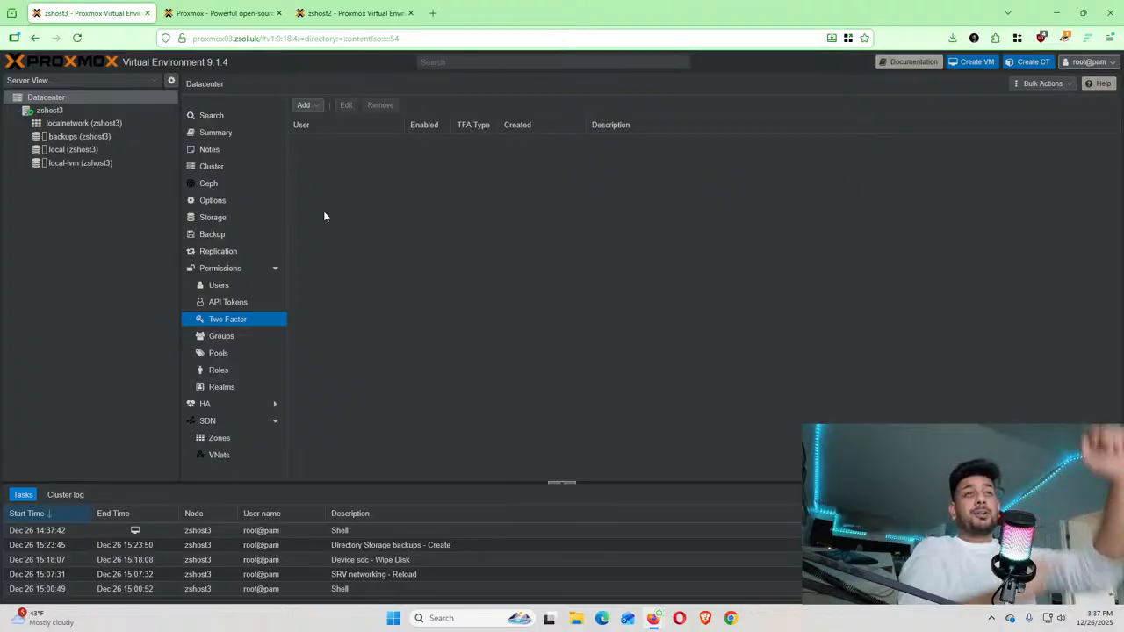
{"action": "left_click", "coordinate": [313, 112]}
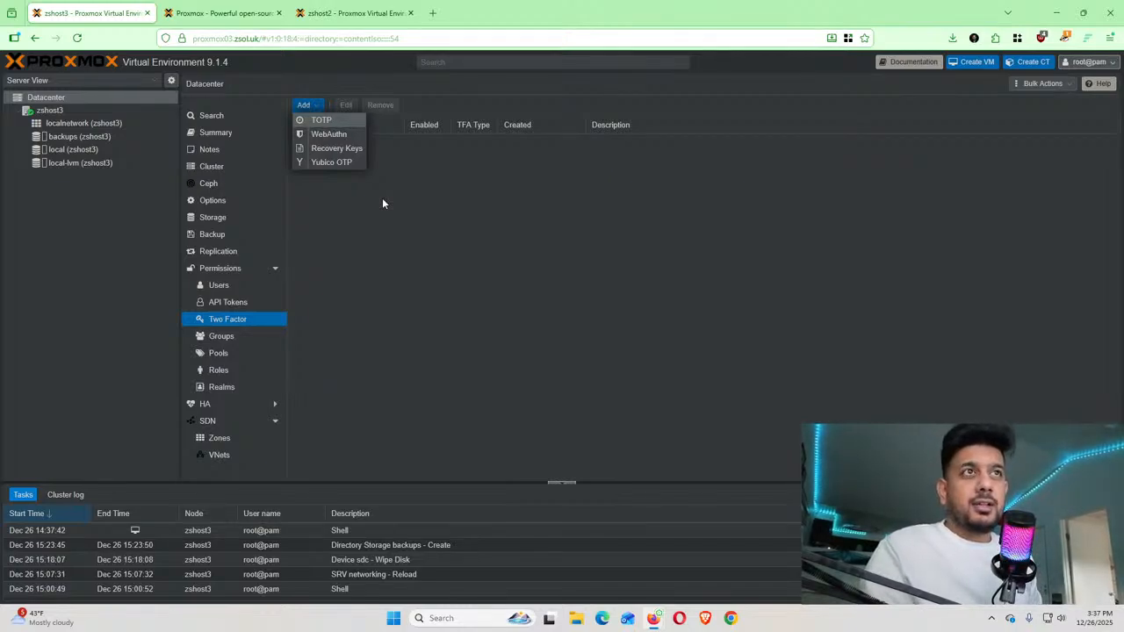
Begin a TOTP login factor for root on zshost3, showing its secret and QR code, and focus Verify Code
{"action": "left_click", "coordinate": [325, 123]}
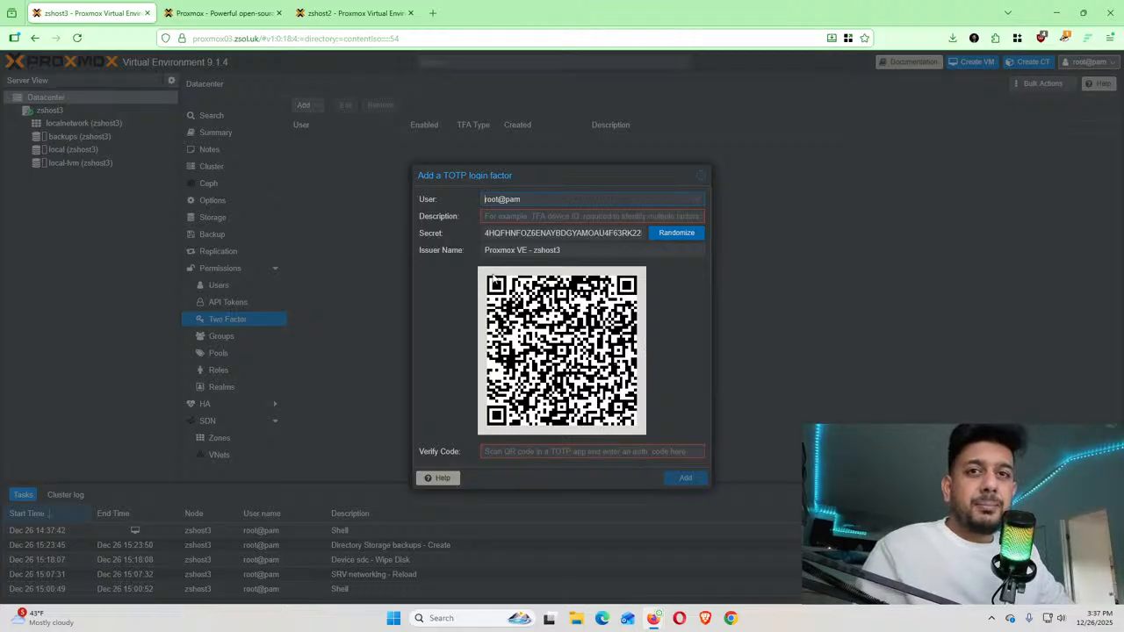
{"action": "left_click", "coordinate": [505, 453]}
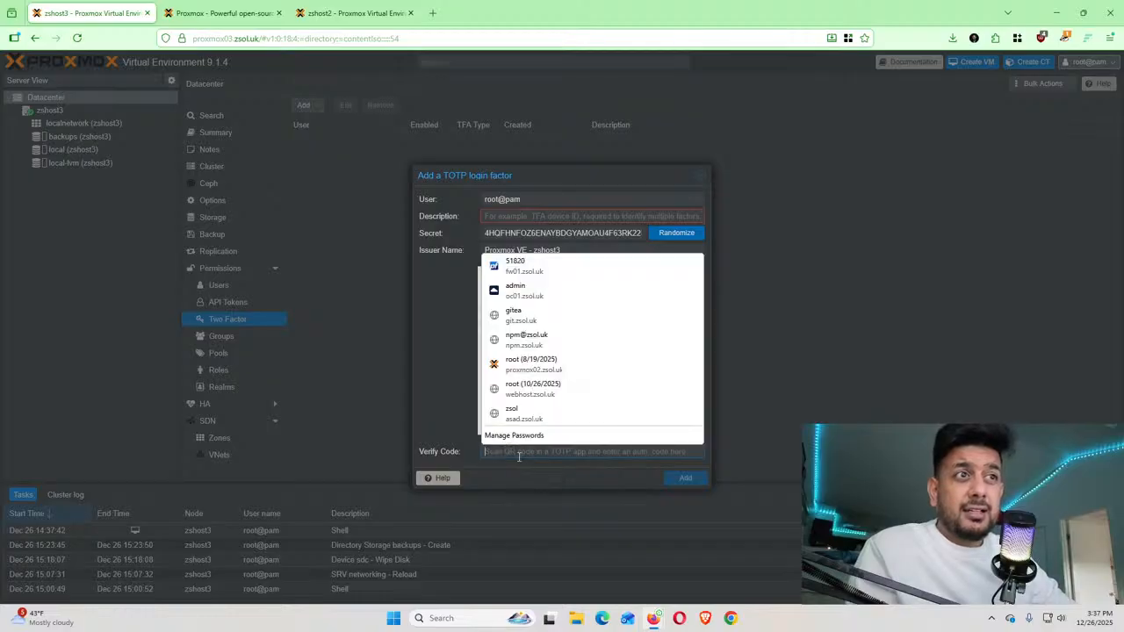
{"action": "left_click", "coordinate": [449, 423]}
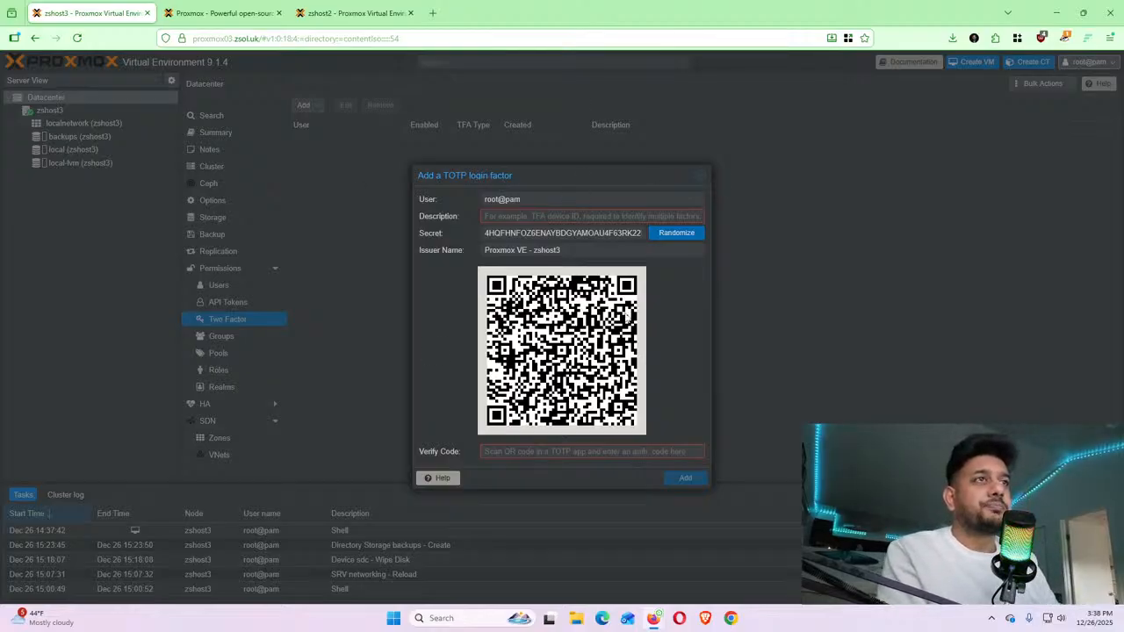
Discard the TOTP dialog, log in to proxmox01.zsol.uk as root in a new tab, then return to zshost2
{"action": "left_click", "coordinate": [704, 176]}
{"action": "left_click", "coordinate": [433, 13]}
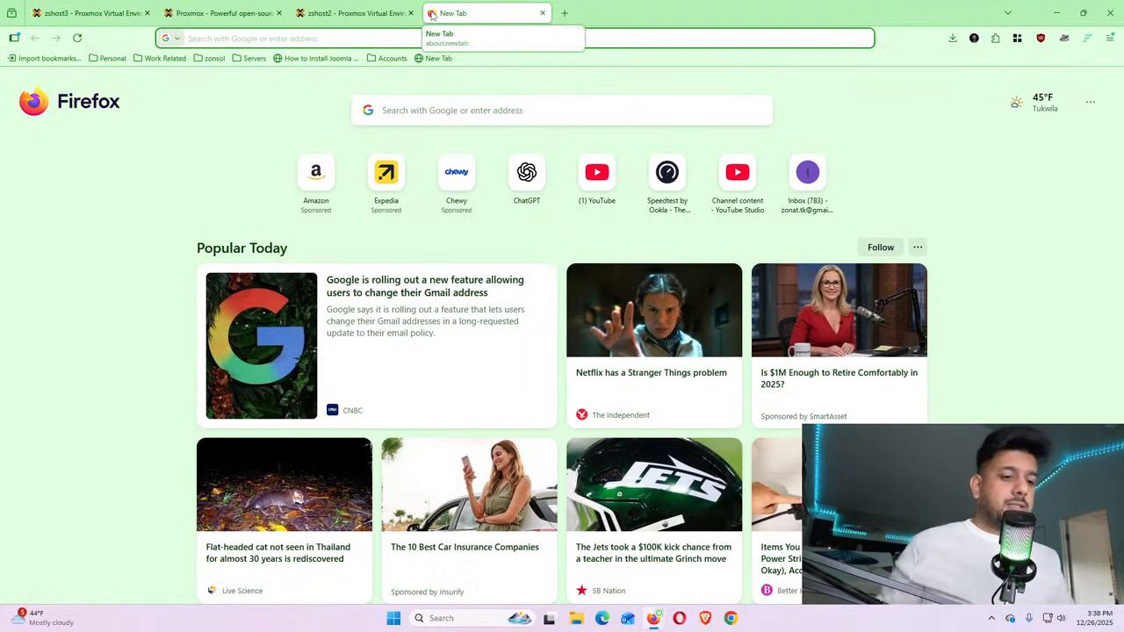
{"action": "type", "text": "proxmox01.zsol.uk/"}
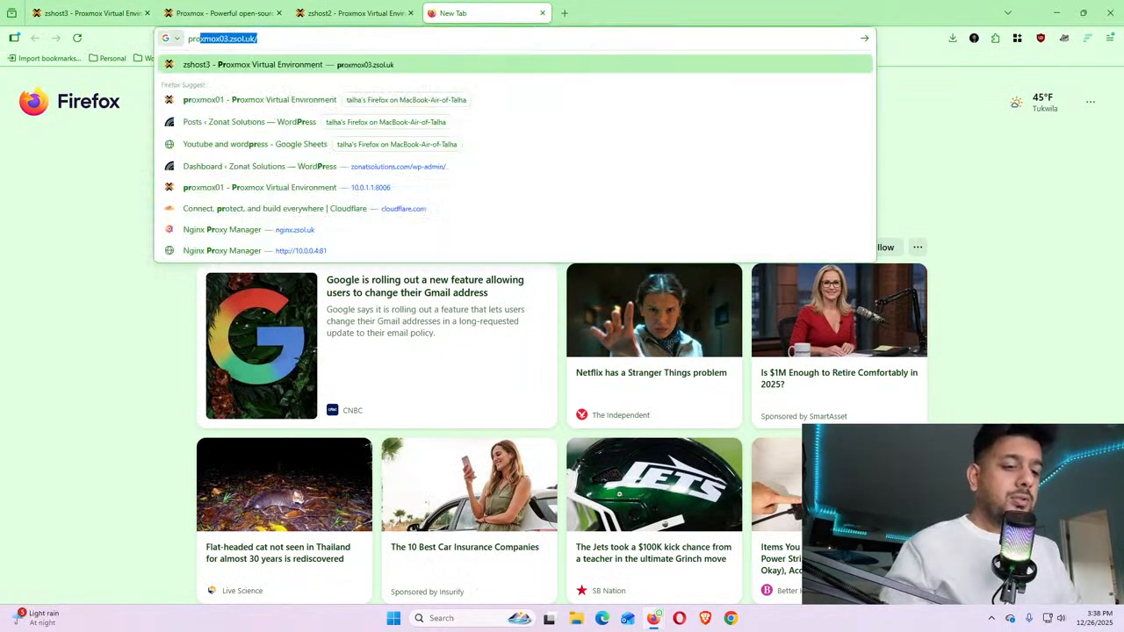
{"action": "key", "text": "Return"}
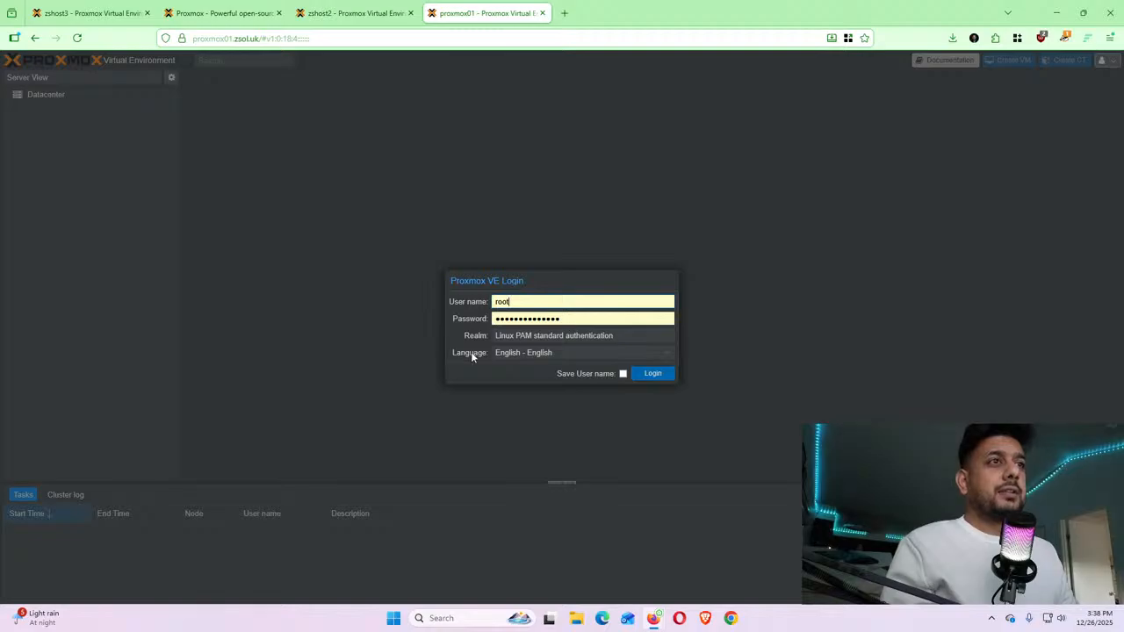
{"action": "left_click", "coordinate": [657, 376]}
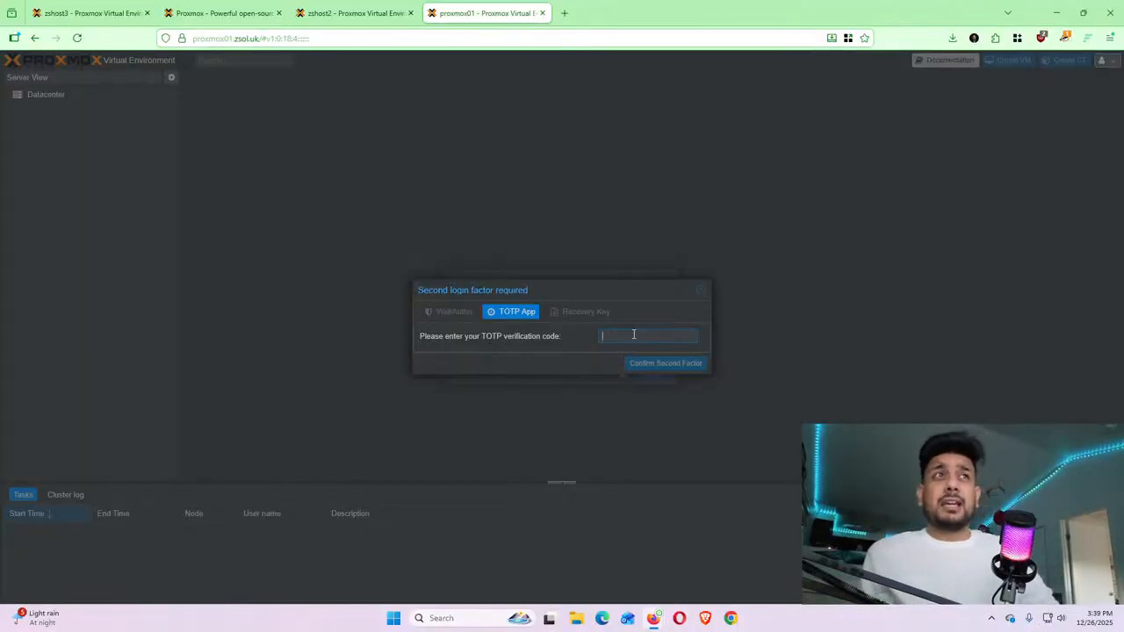
{"action": "left_click", "coordinate": [356, 12]}
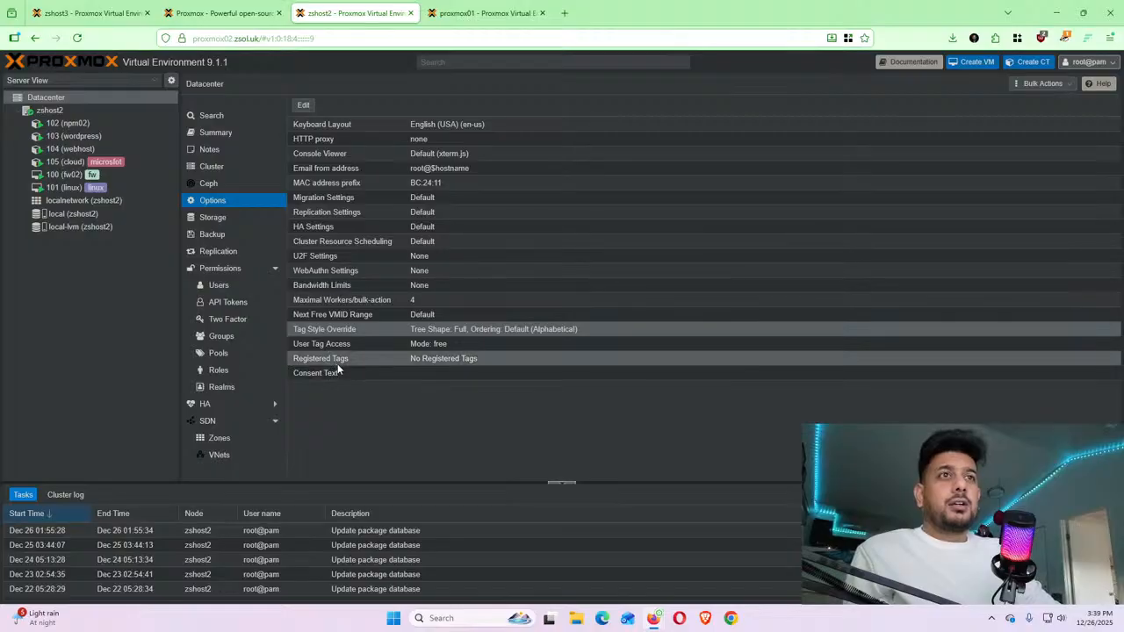
Scroll through the zshost2 server's Datacenter menu
{"action": "scroll", "coordinate": [248, 420], "scroll_direction": "down", "scroll_amount": 1}
{"action": "scroll", "coordinate": [248, 420], "scroll_direction": "down", "scroll_amount": 2}
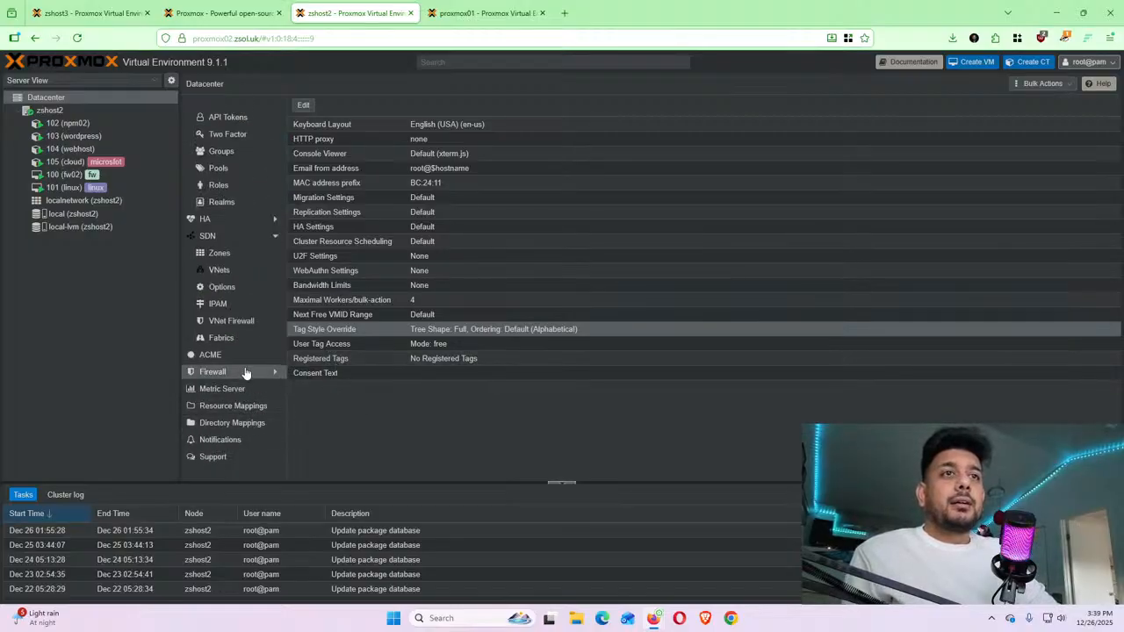
{"action": "scroll", "coordinate": [256, 427], "scroll_direction": "up", "scroll_amount": 2}
{"action": "scroll", "coordinate": [256, 427], "scroll_direction": "up", "scroll_amount": 1}
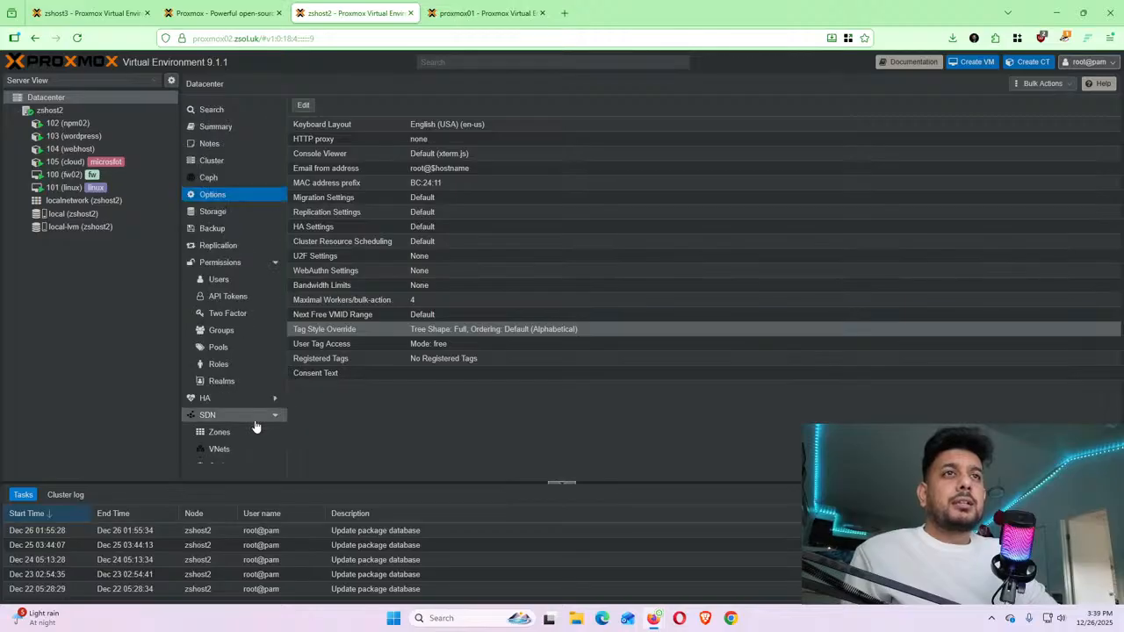
{"action": "scroll", "coordinate": [242, 239], "scroll_direction": "down", "scroll_amount": 1}
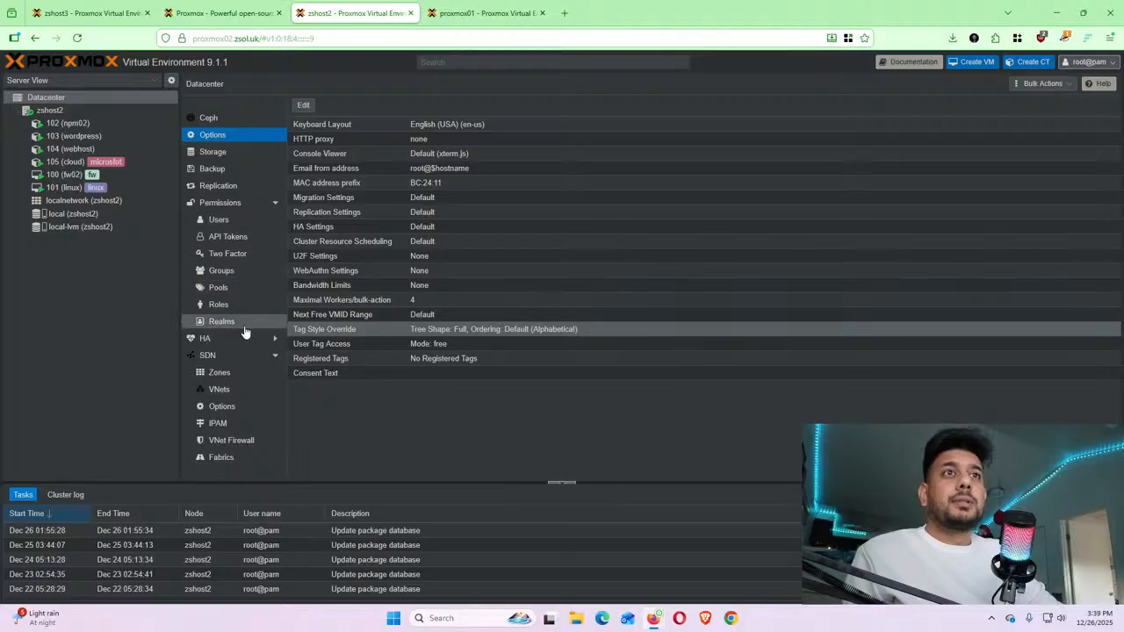
Switch to the zshost3 tab and scroll its Datacenter menu, with the Two Factor list still empty
{"action": "left_click", "coordinate": [58, 9]}
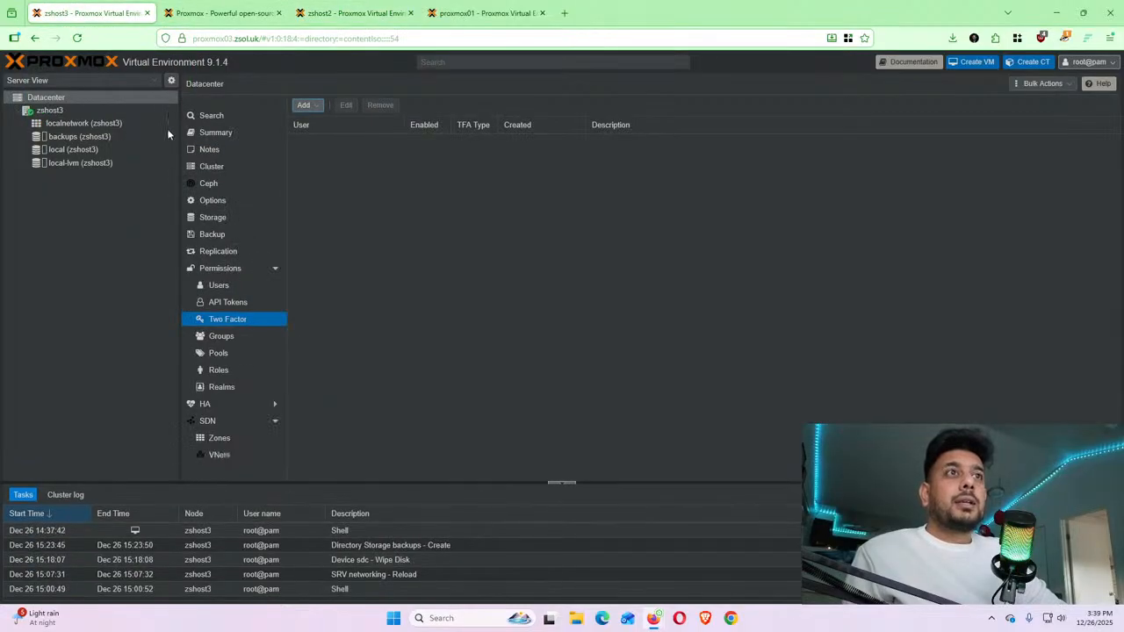
{"action": "scroll", "coordinate": [263, 344], "scroll_direction": "down", "scroll_amount": 2}
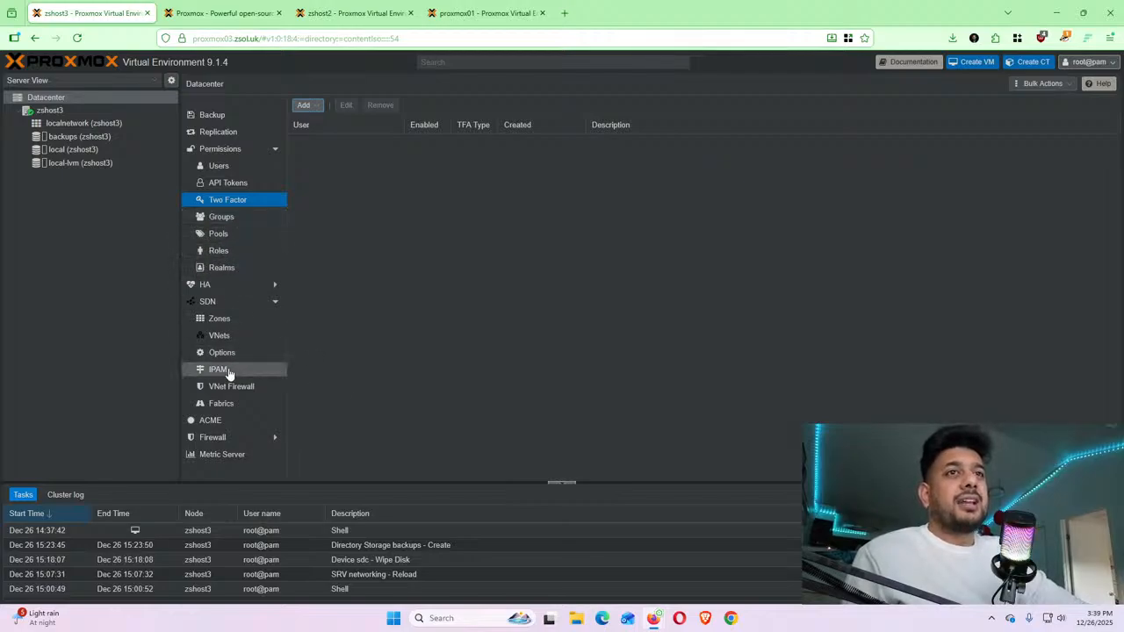
{"action": "scroll", "coordinate": [238, 364], "scroll_direction": "down", "scroll_amount": 2}
{"action": "scroll", "coordinate": [276, 369], "scroll_direction": "up", "scroll_amount": 4}
{"action": "scroll", "coordinate": [251, 384], "scroll_direction": "down", "scroll_amount": 4}
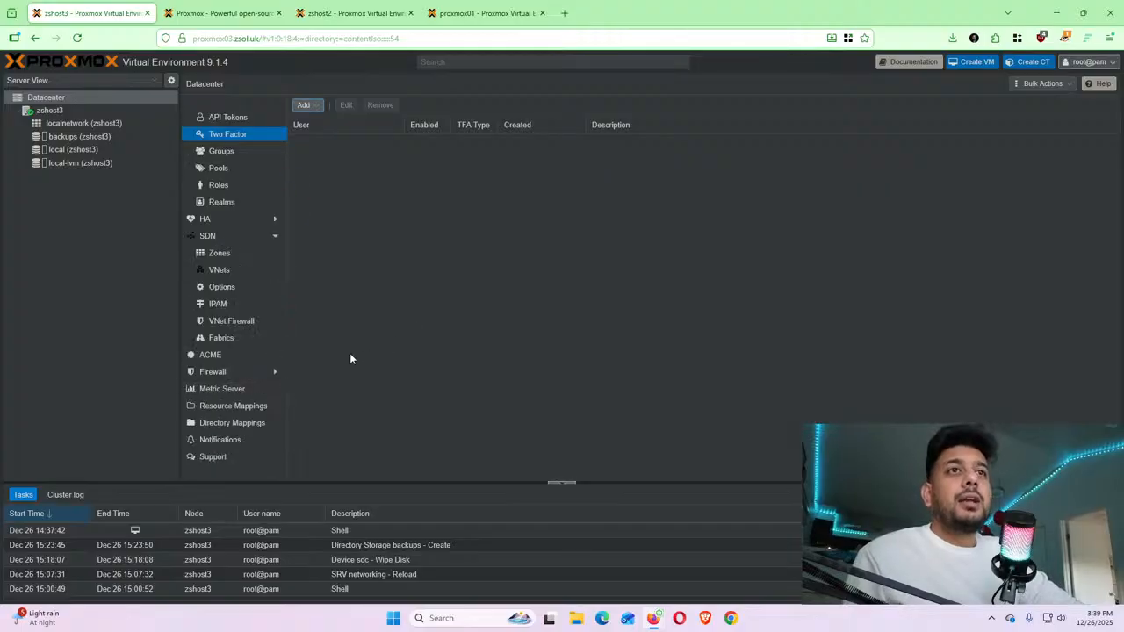
{"action": "scroll", "coordinate": [272, 316], "scroll_direction": "up", "scroll_amount": 4}
{"action": "scroll", "coordinate": [247, 305], "scroll_direction": "down", "scroll_amount": 4}
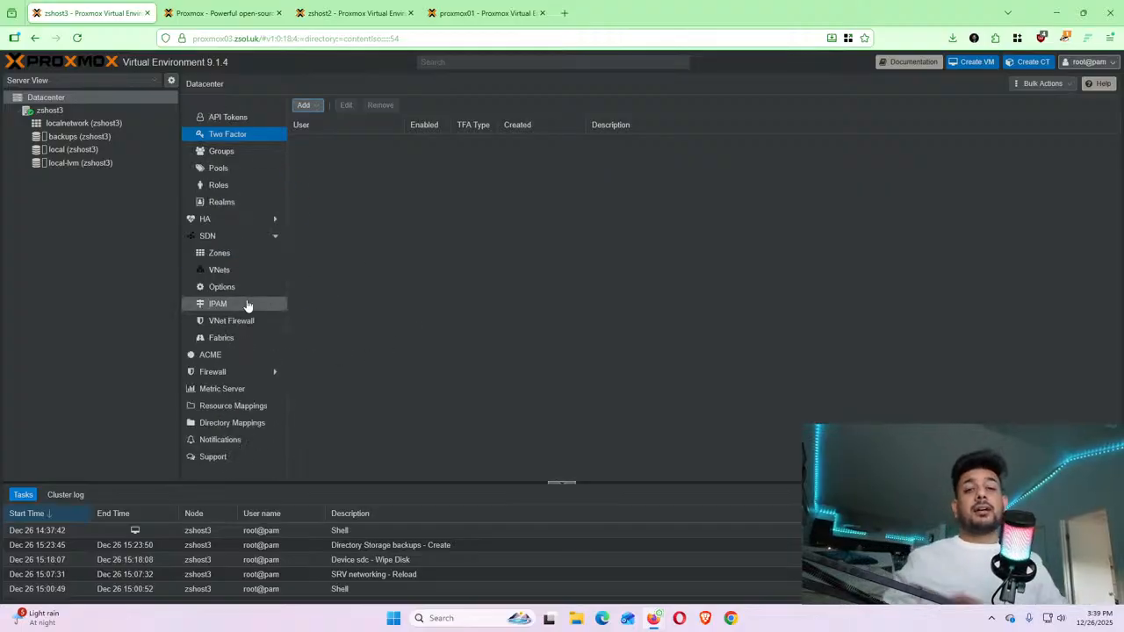